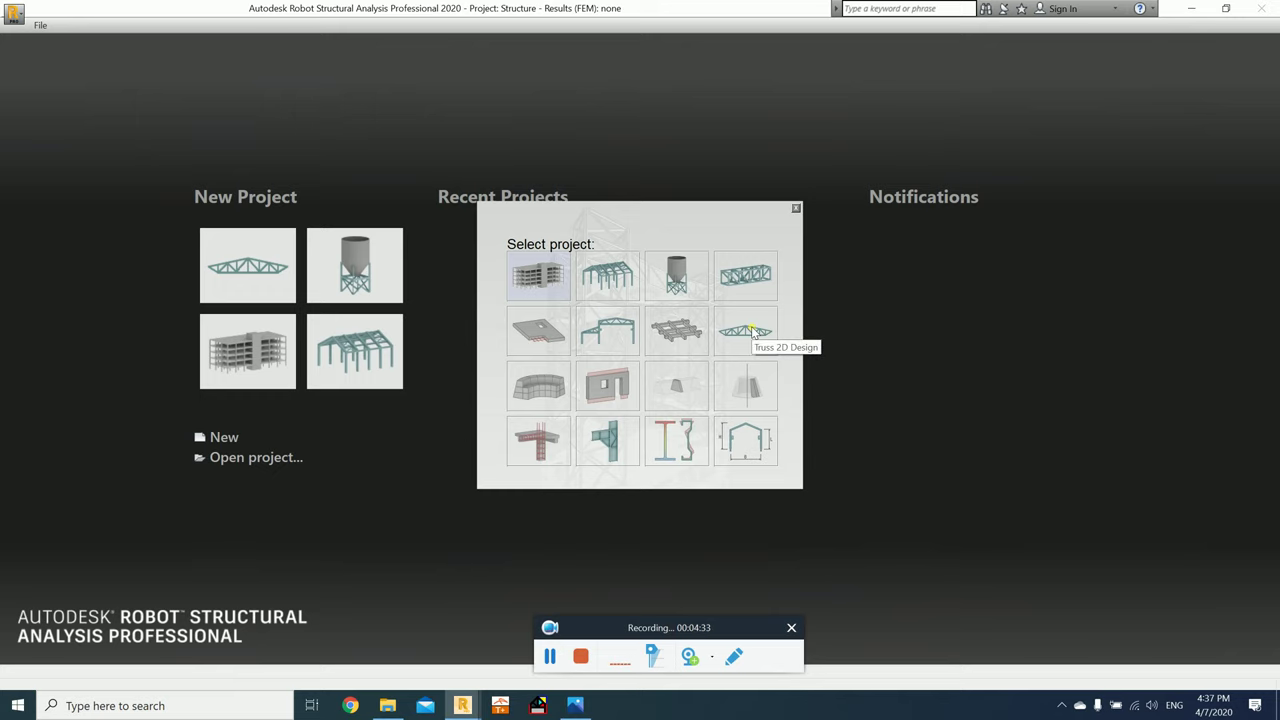
Step: Check the truss picture Example.PNG in Photos and create a Truss 2D Design project in Robot Structural Analysis
{"action": "key", "text": "alt+Tab"}
{"action": "key", "text": "Tab"}
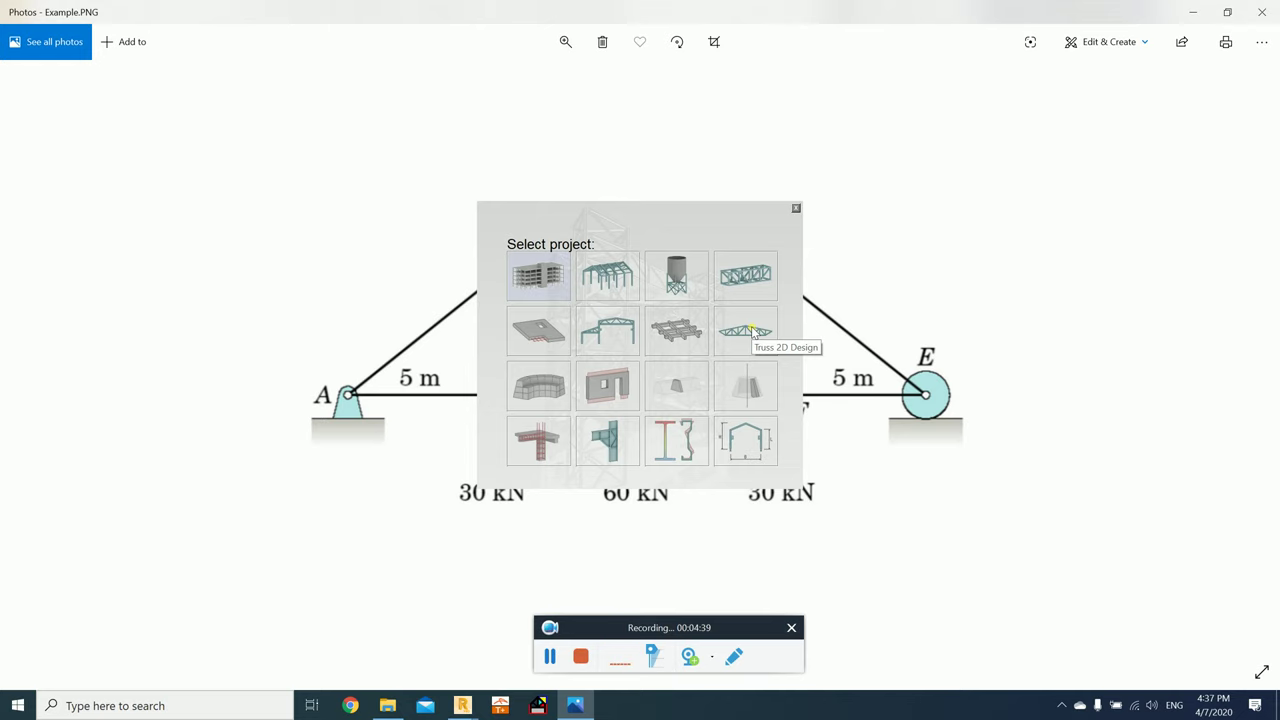
{"action": "key", "text": "alt+Tab"}
{"action": "key", "text": "alt+Tab"}
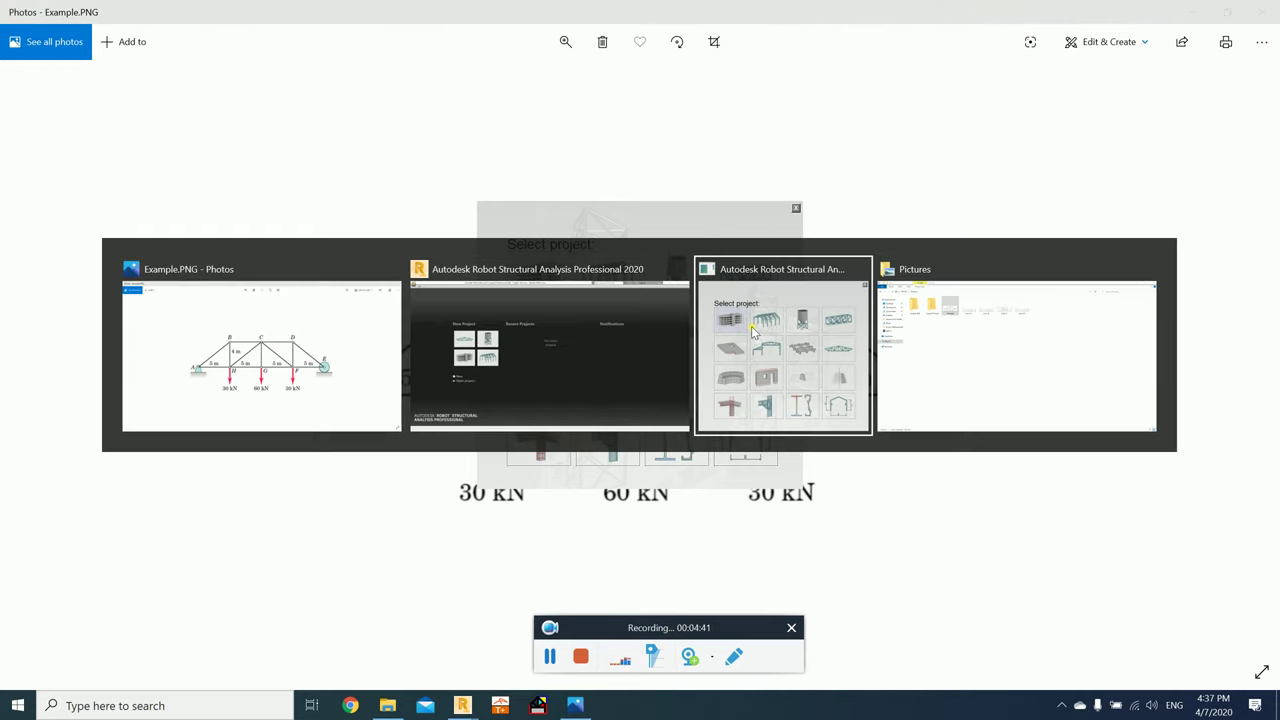
{"action": "key", "text": "alt+Tab"}
{"action": "key", "text": "alt+Tab"}
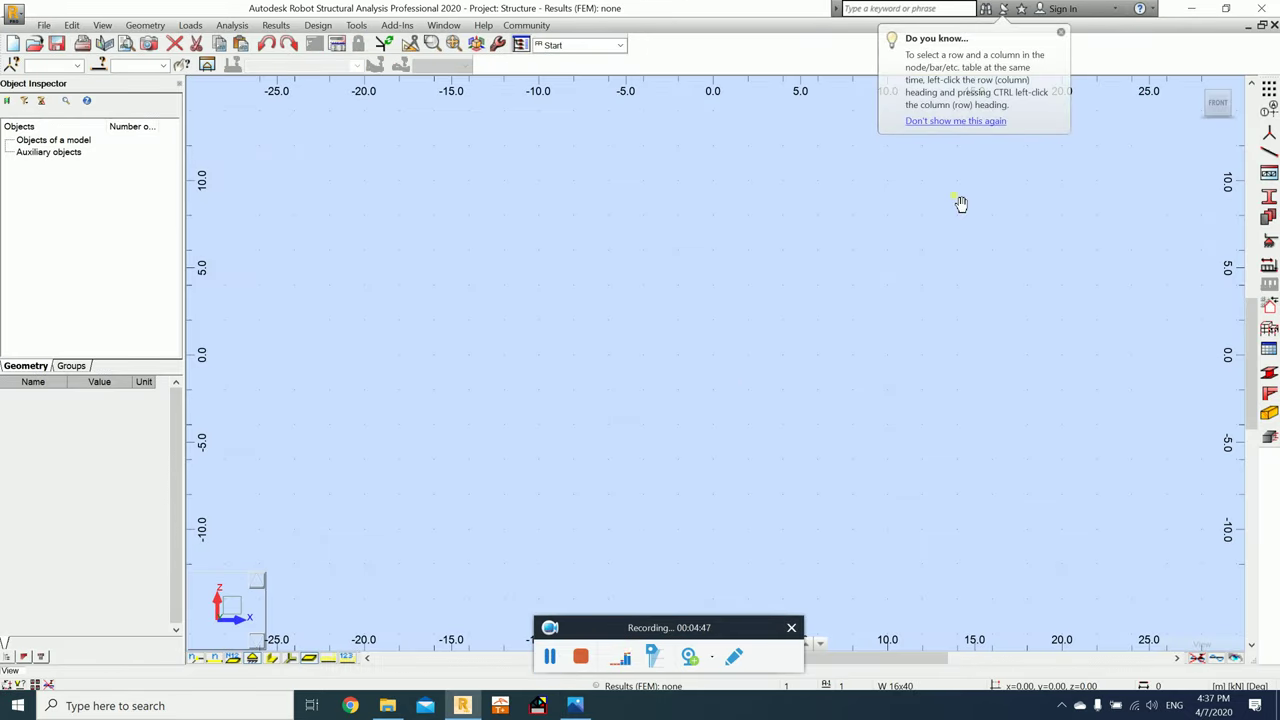
{"action": "left_click", "coordinate": [1061, 33]}
Step: Switch to Photos to examine the truss geometry, supports and loads in Example.PNG, and return to Robot Structural Analysis
{"action": "key", "text": "alt+Tab"}
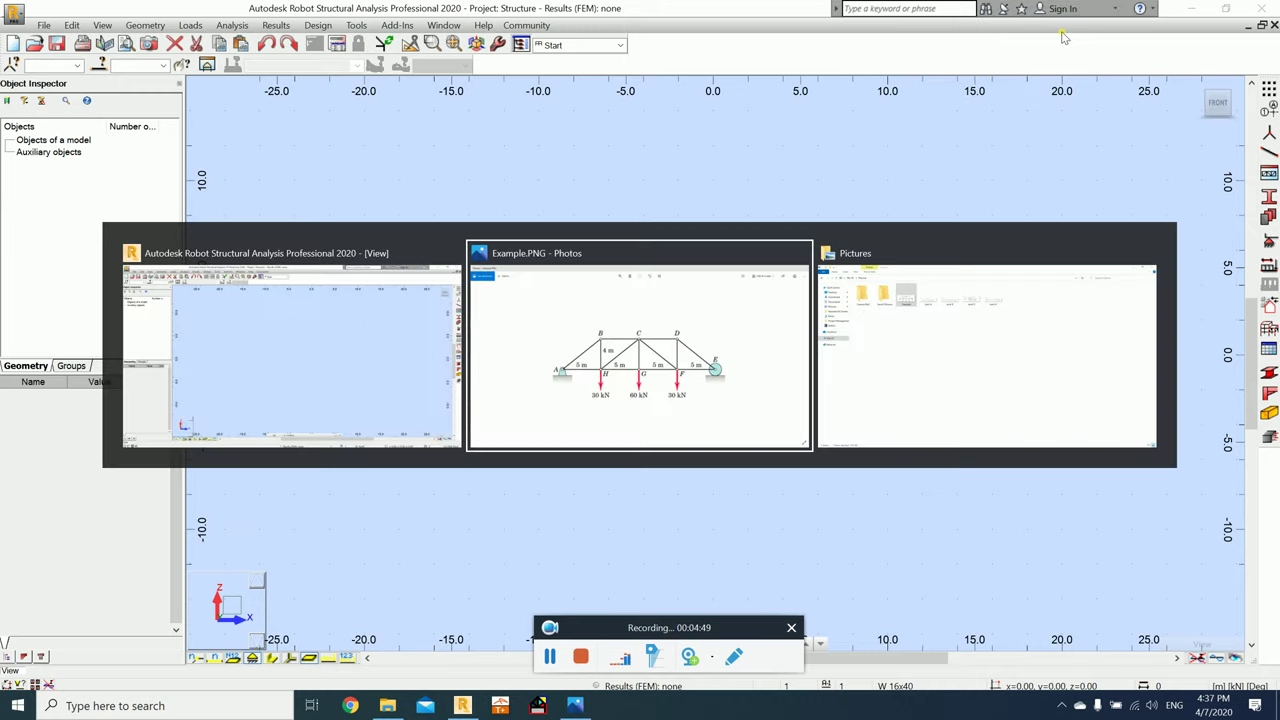
{"action": "key", "text": "alt+Tab"}
{"action": "key", "text": "Tab"}
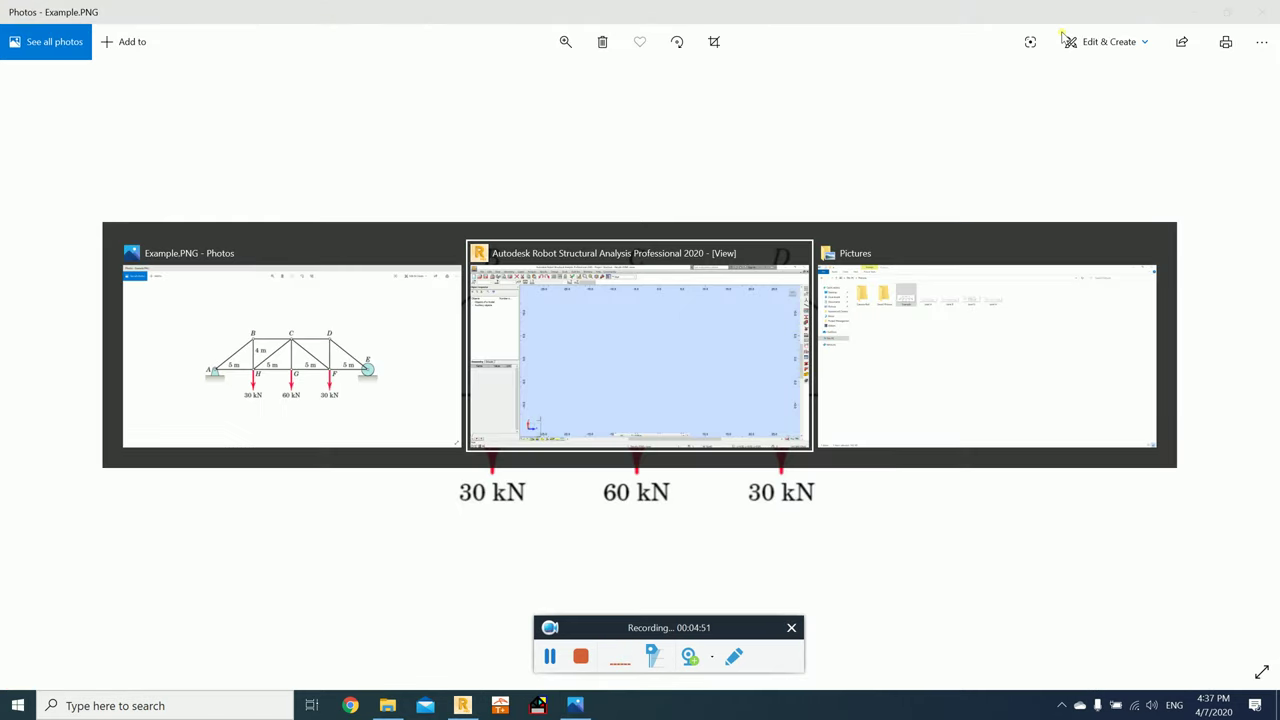
{"action": "key", "text": "alt+Tab"}
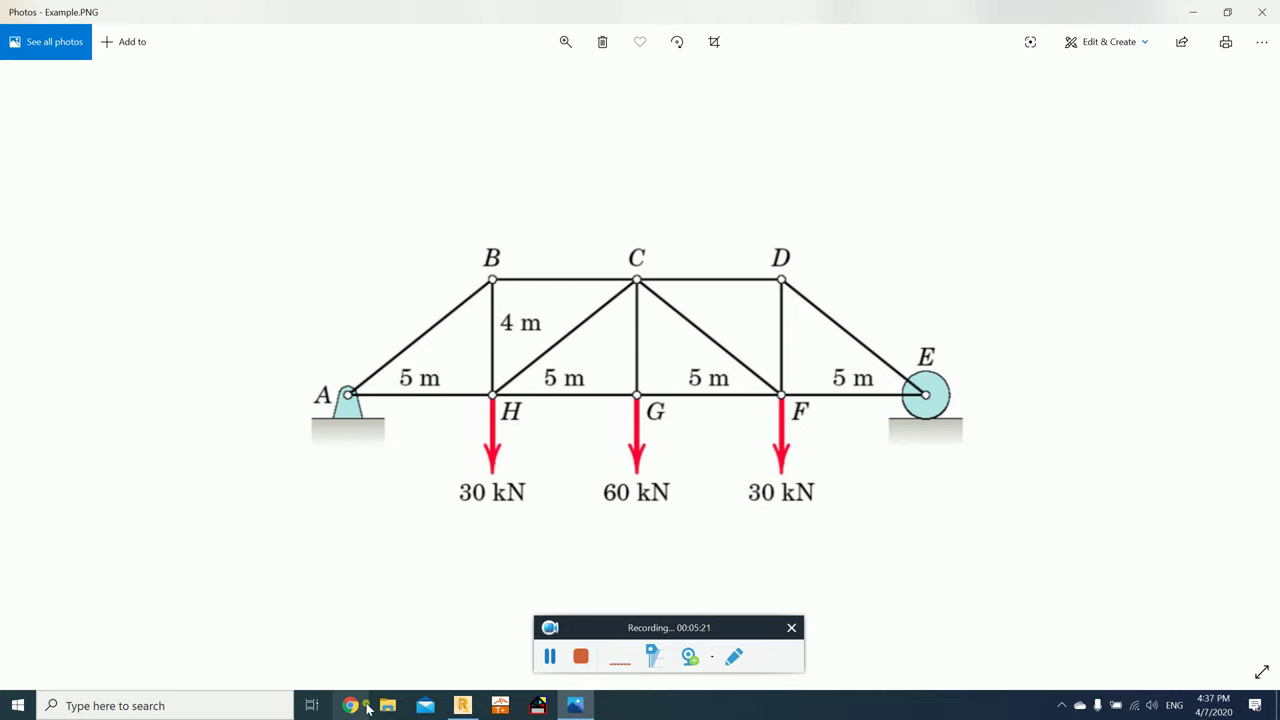
{"action": "left_click", "coordinate": [459, 706]}
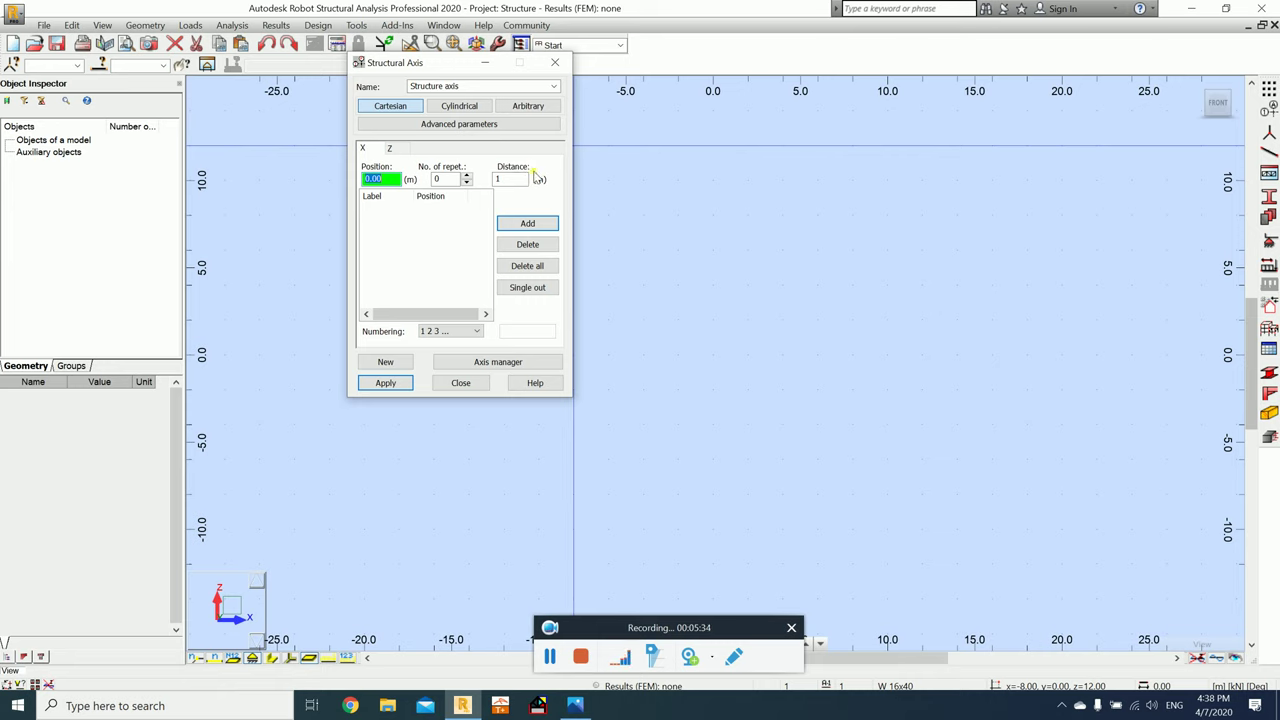
Step: Change all job units to metric and save the current job preferences as the default
{"action": "left_click", "coordinate": [555, 62]}
{"action": "left_click", "coordinate": [356, 25]}
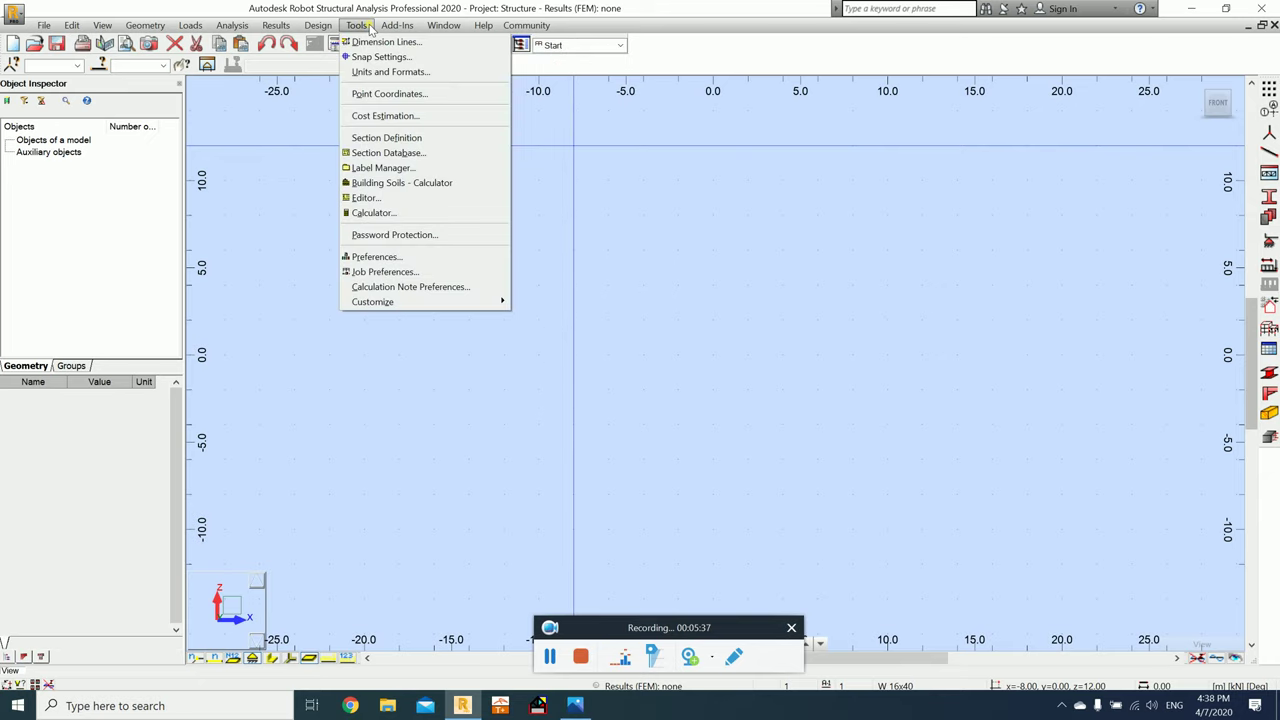
{"action": "left_click", "coordinate": [390, 274]}
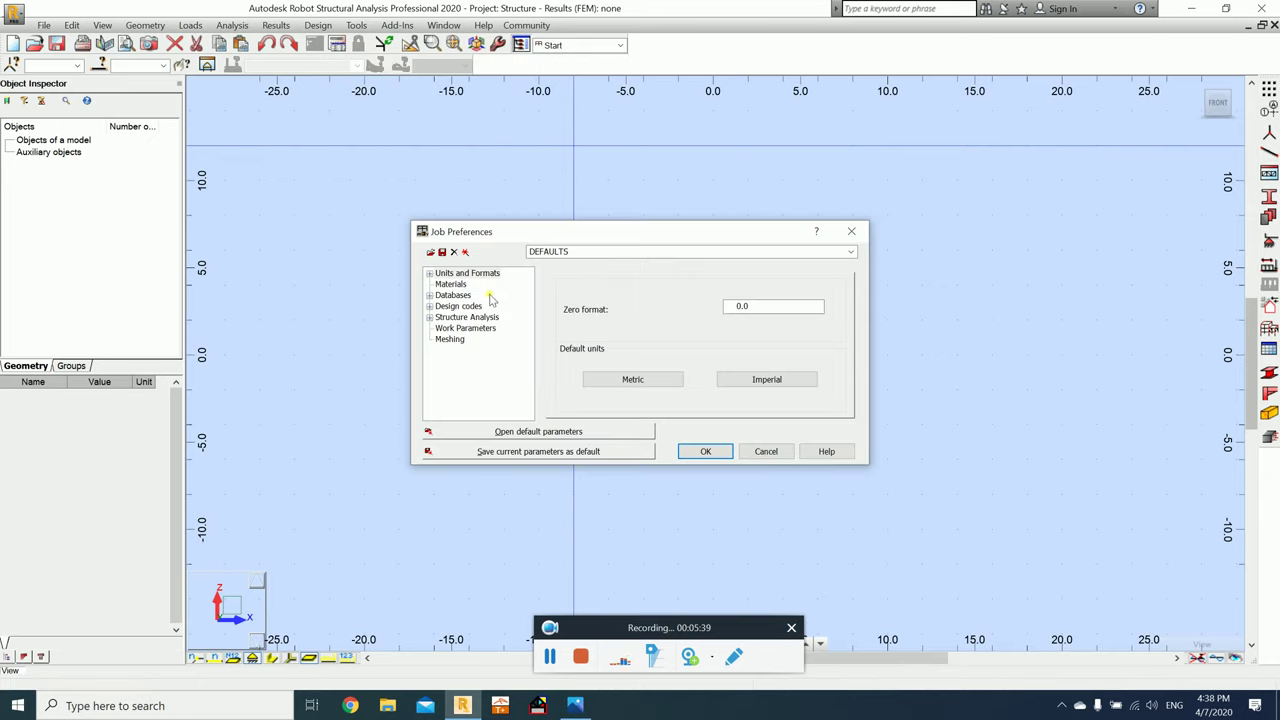
{"action": "left_click", "coordinate": [637, 388]}
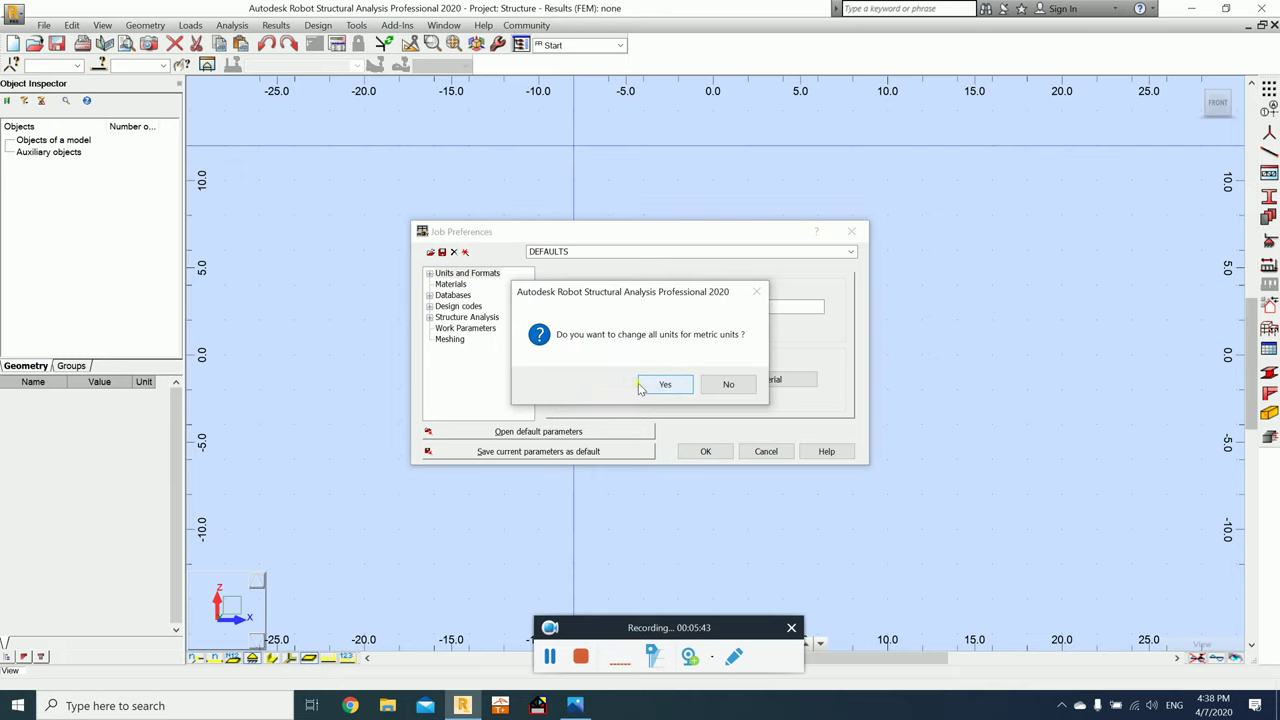
{"action": "left_click", "coordinate": [661, 385]}
{"action": "left_click", "coordinate": [579, 451]}
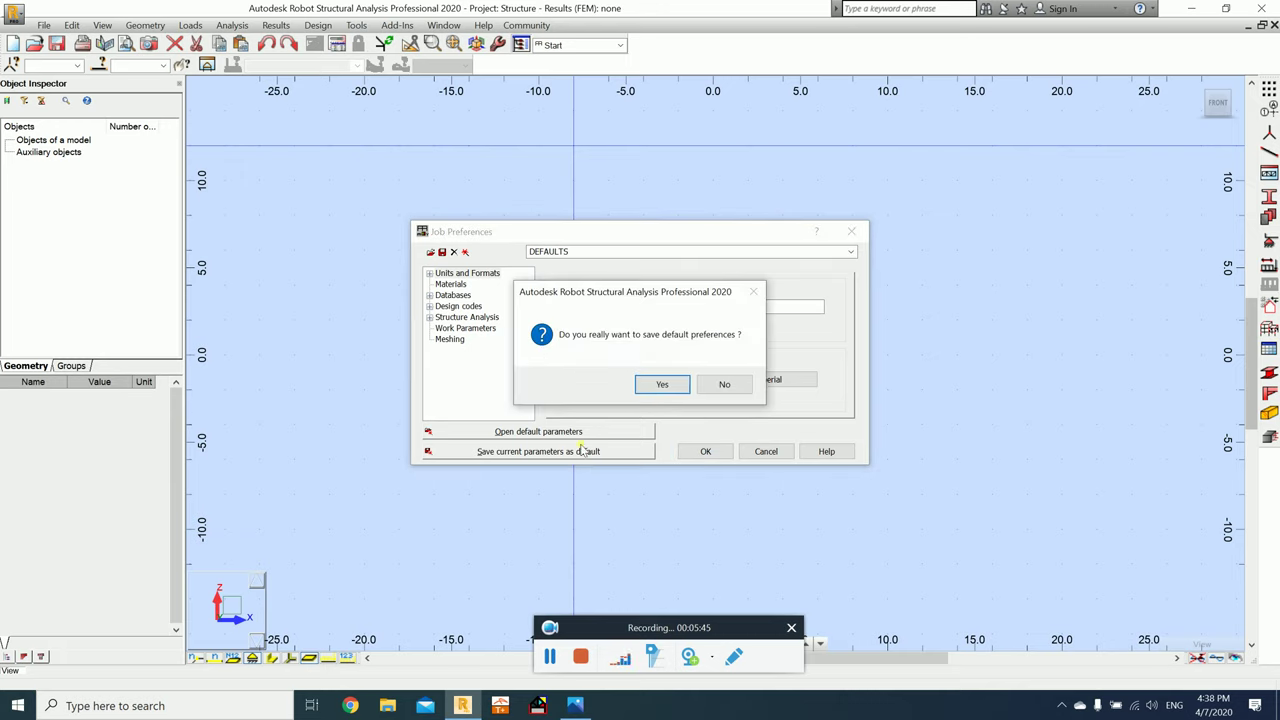
{"action": "left_click", "coordinate": [663, 384]}
{"action": "left_click", "coordinate": [705, 450]}
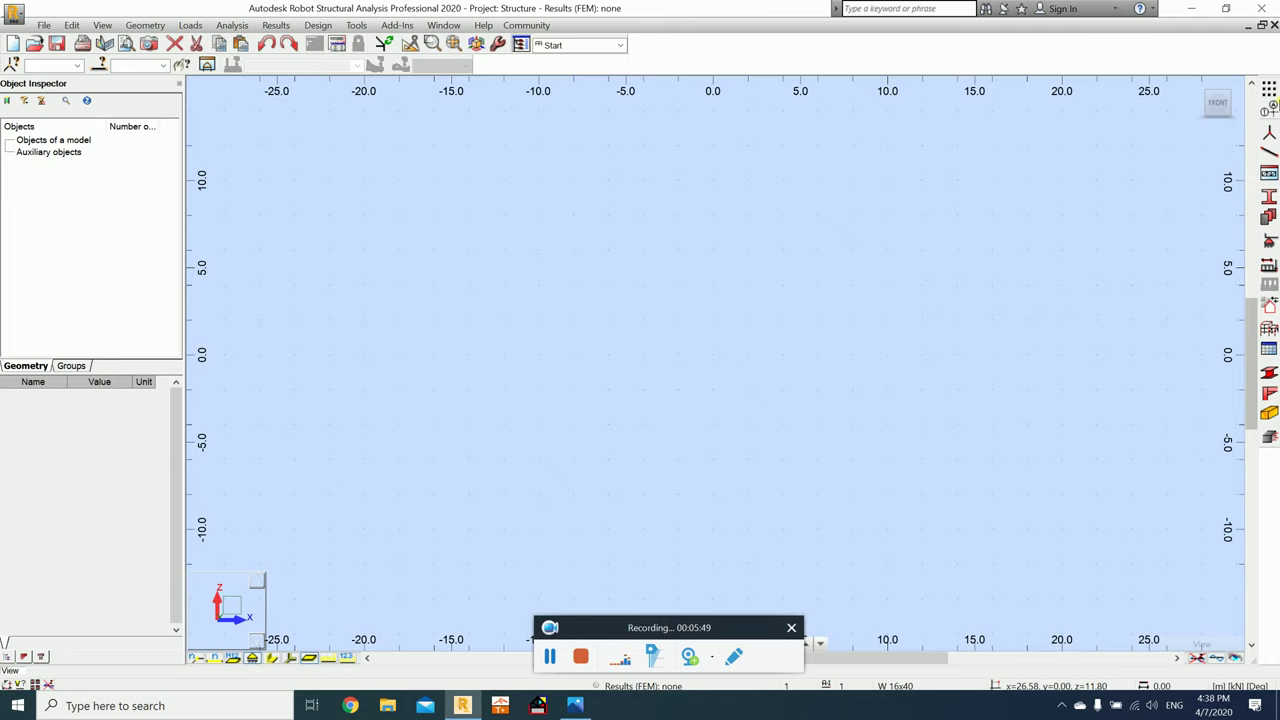
Step: Open the structural axis definition and check the truss panel spacing in Example.PNG
{"action": "left_click", "coordinate": [1270, 107]}
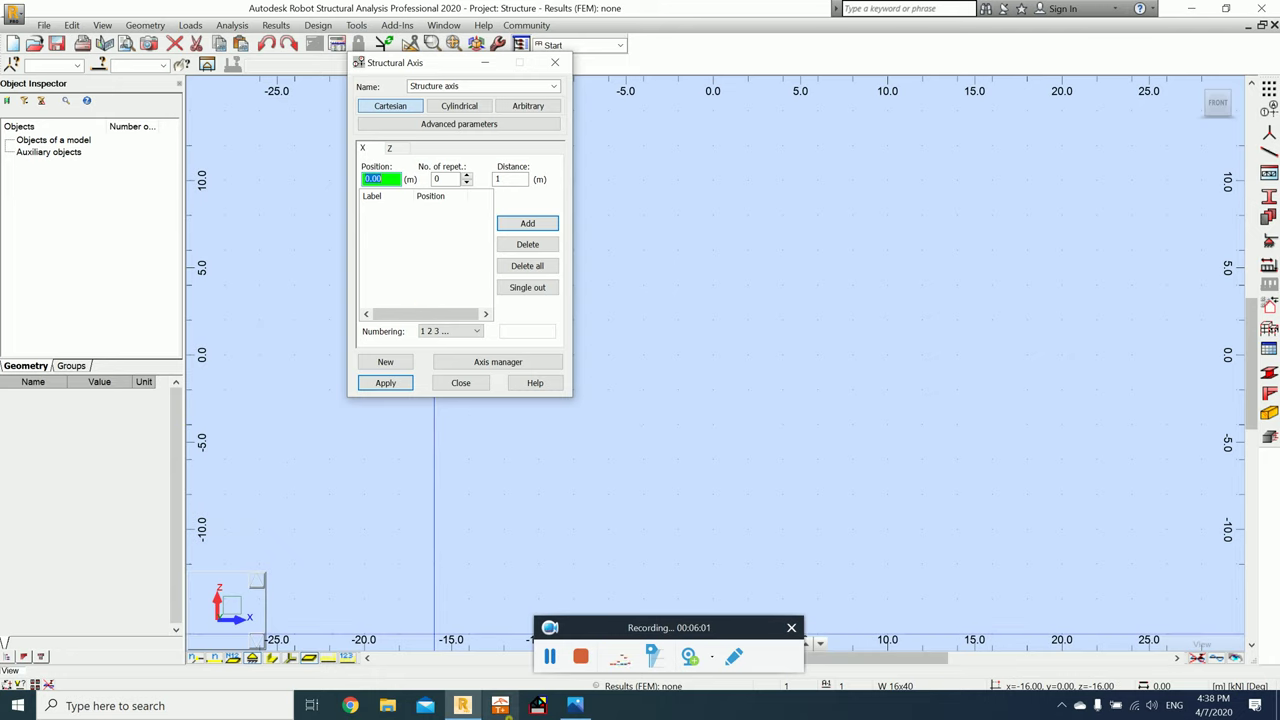
{"action": "key", "text": "alt+Tab"}
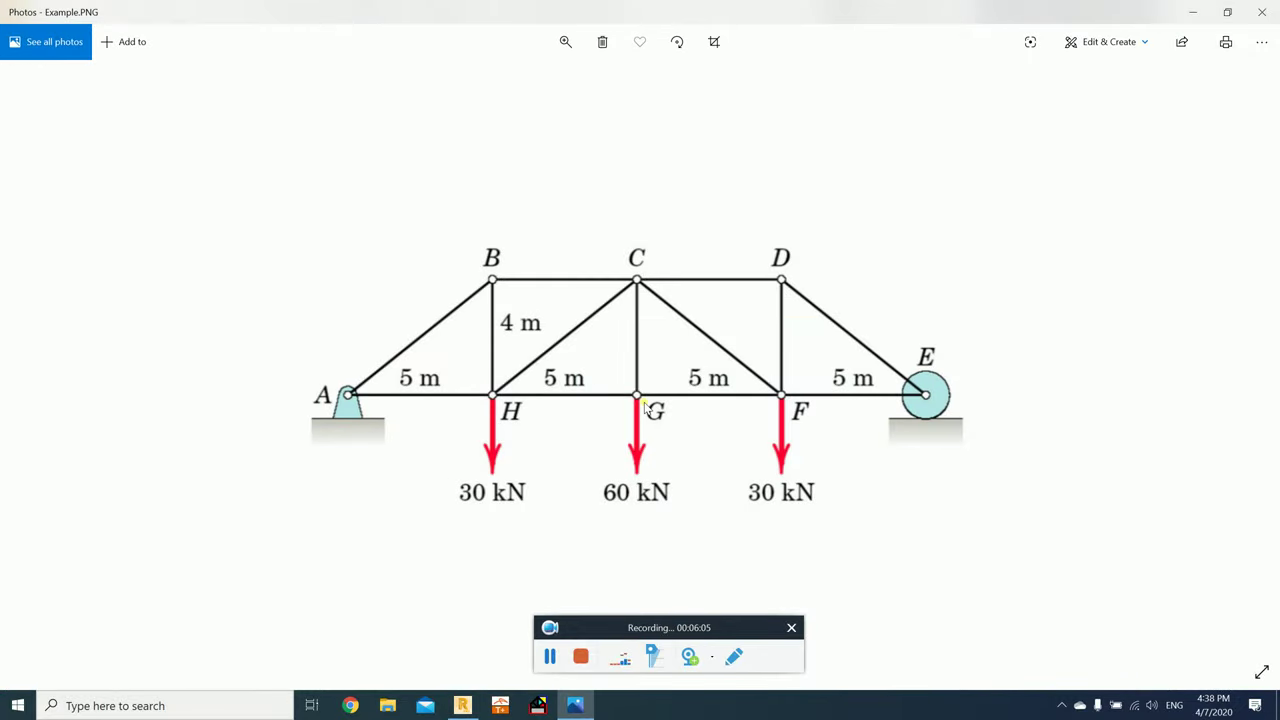
{"action": "key", "text": "alt+Tab"}
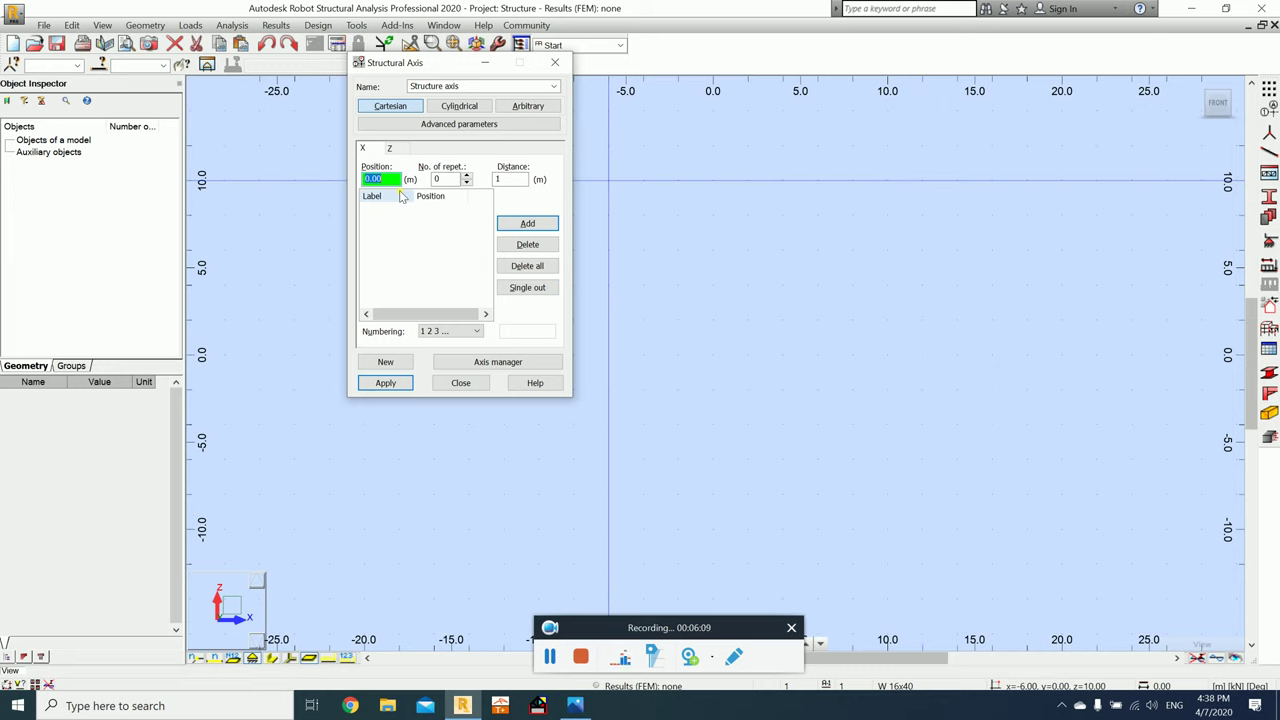
Step: Add X axes one by one at positions 0, 5, 10, 15 and 20 m, and clear the whole list
{"action": "key", "text": "Return"}
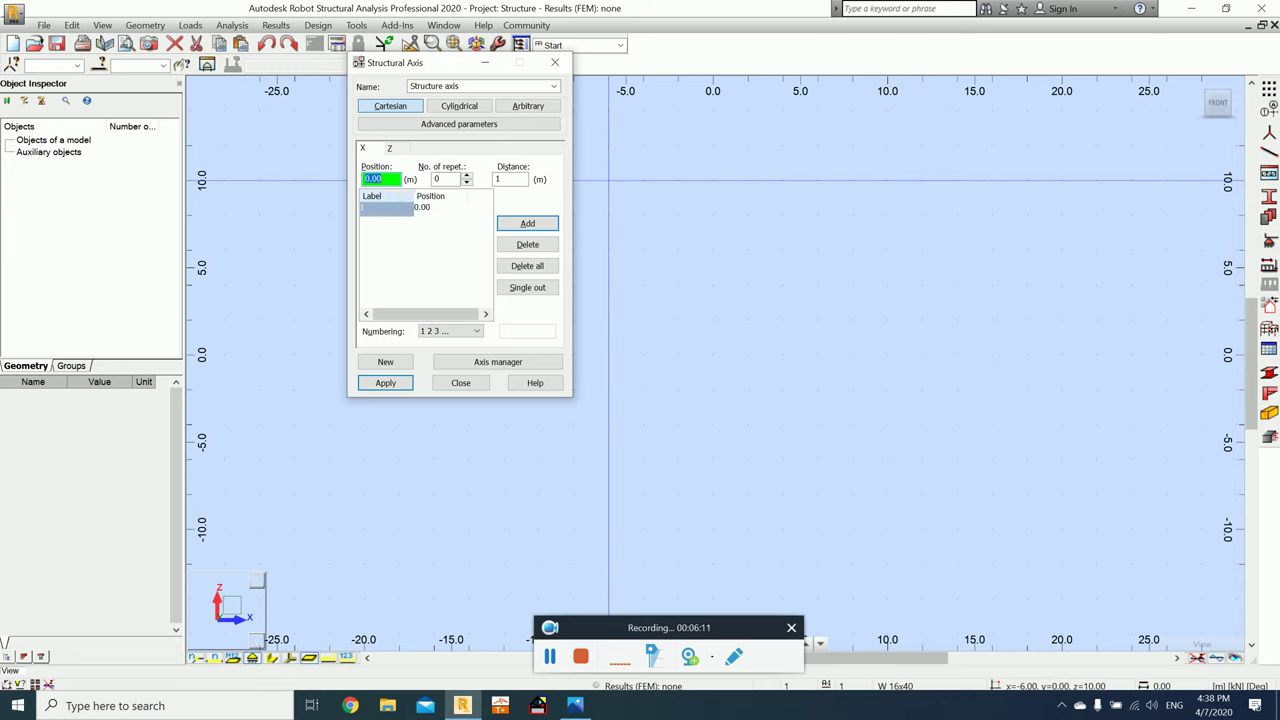
{"action": "type", "text": "5"}
{"action": "key", "text": "Return"}
{"action": "type", "text": "10"}
{"action": "key", "text": "Return"}
{"action": "type", "text": "1"}
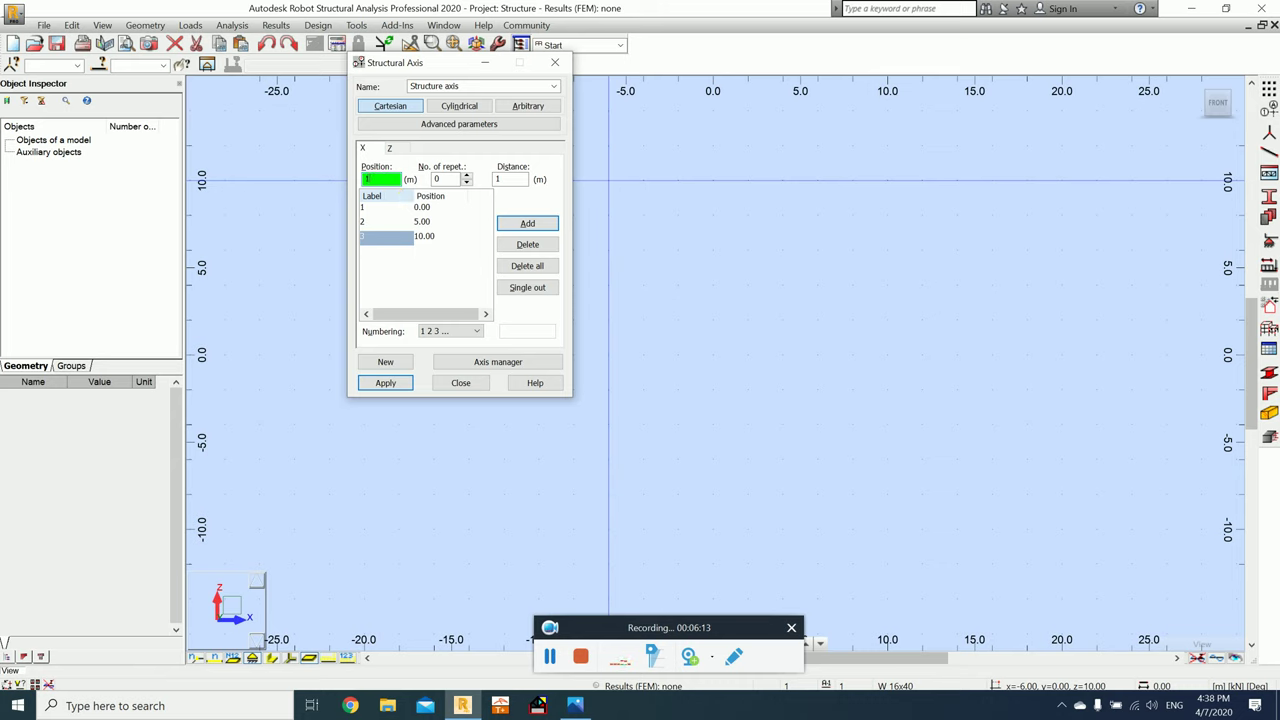
{"action": "type", "text": "5"}
{"action": "key", "text": "Return"}
{"action": "type", "text": "20"}
{"action": "key", "text": "Return"}
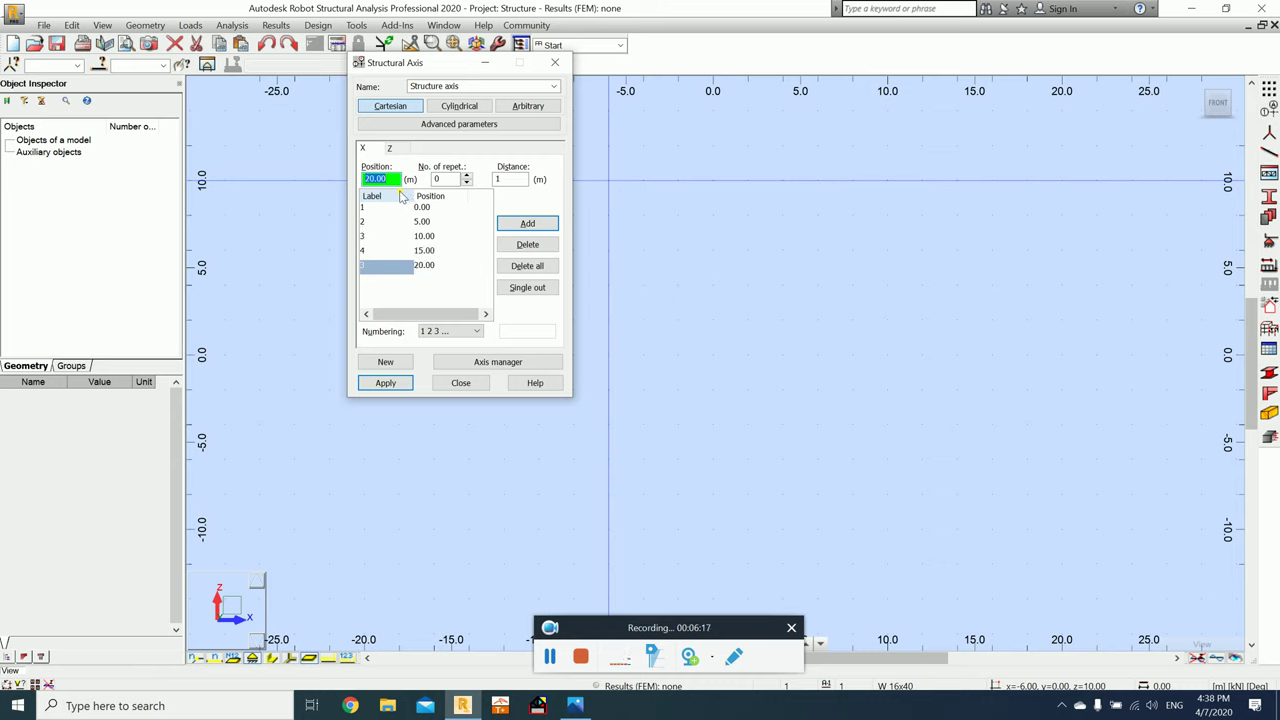
{"action": "left_click", "coordinate": [520, 265]}
Step: Add the X axes as a series starting at position 0 with 4 repetitions at a distance of 5 m
{"action": "double_click", "coordinate": [395, 179]}
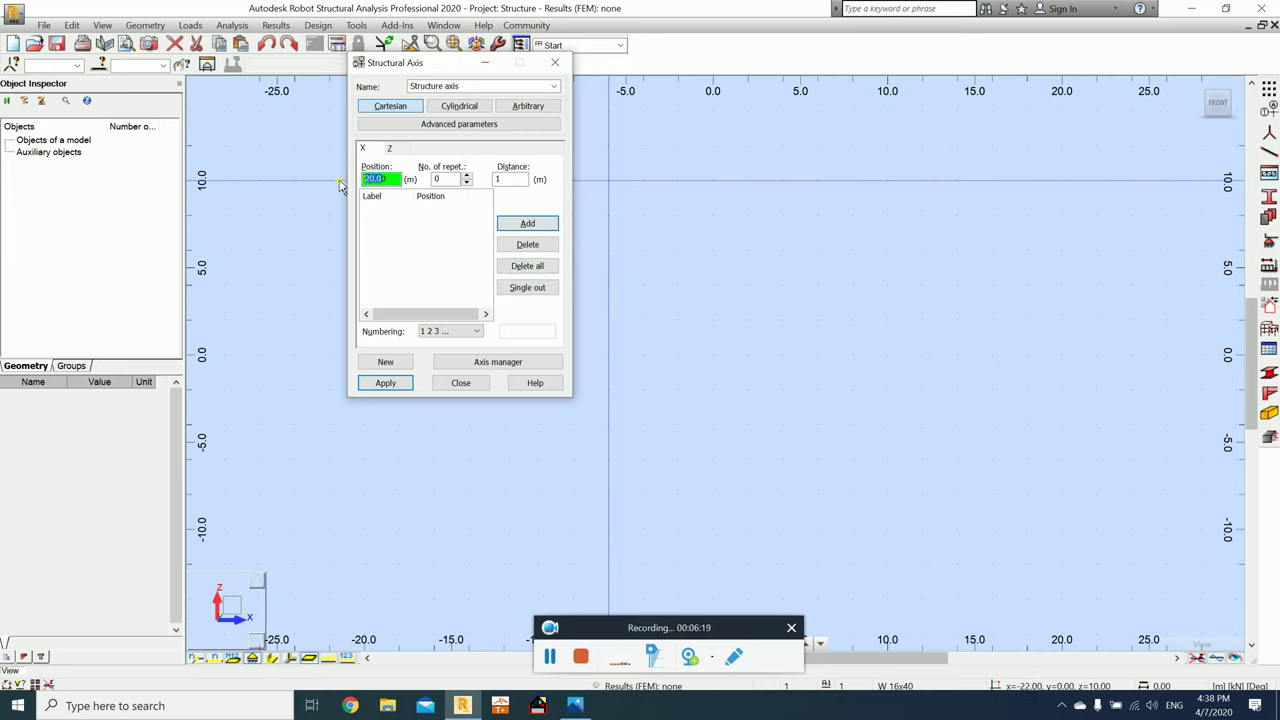
{"action": "type", "text": "0"}
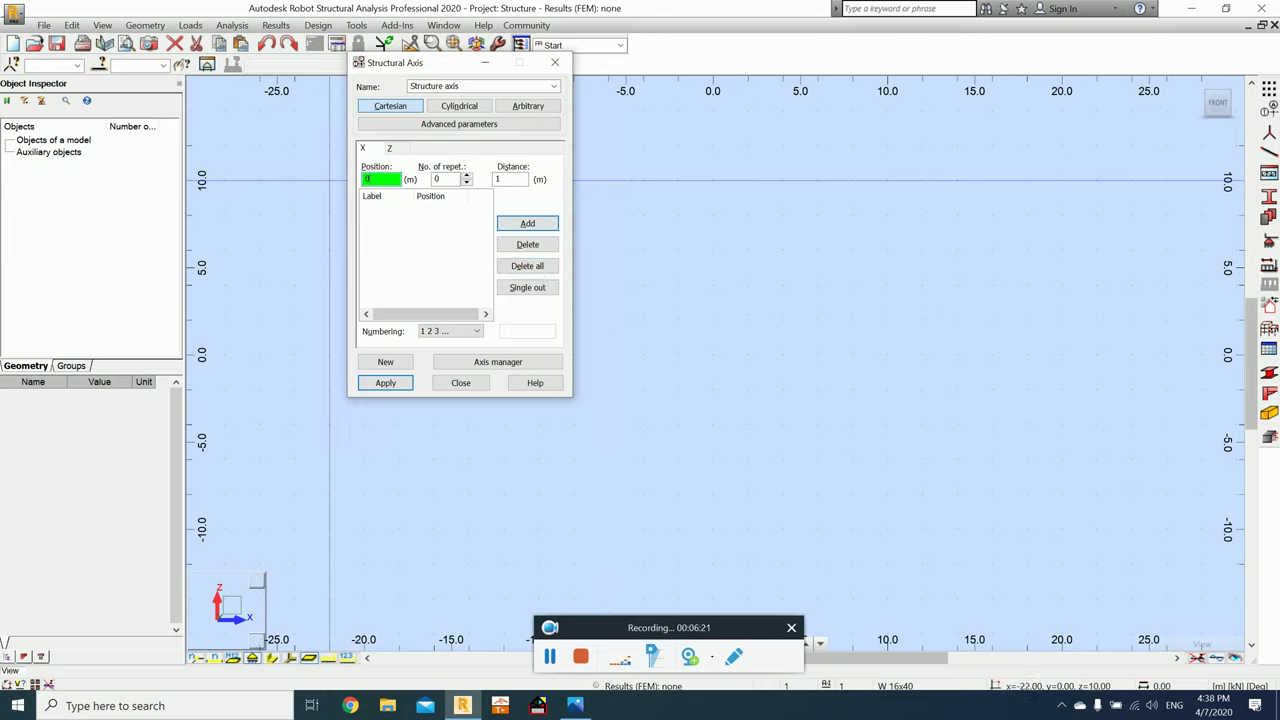
{"action": "key", "text": "Tab"}
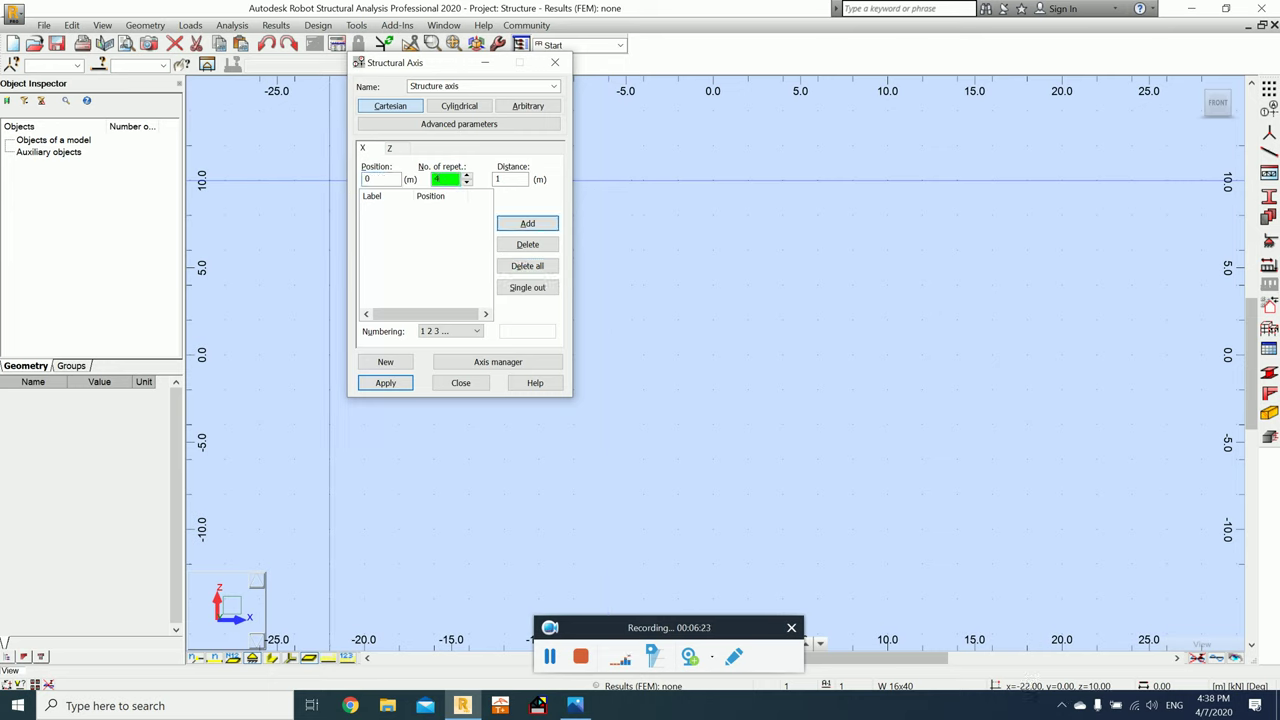
{"action": "type", "text": "4"}
{"action": "key", "text": "Tab"}
{"action": "key", "text": "alt+Tab"}
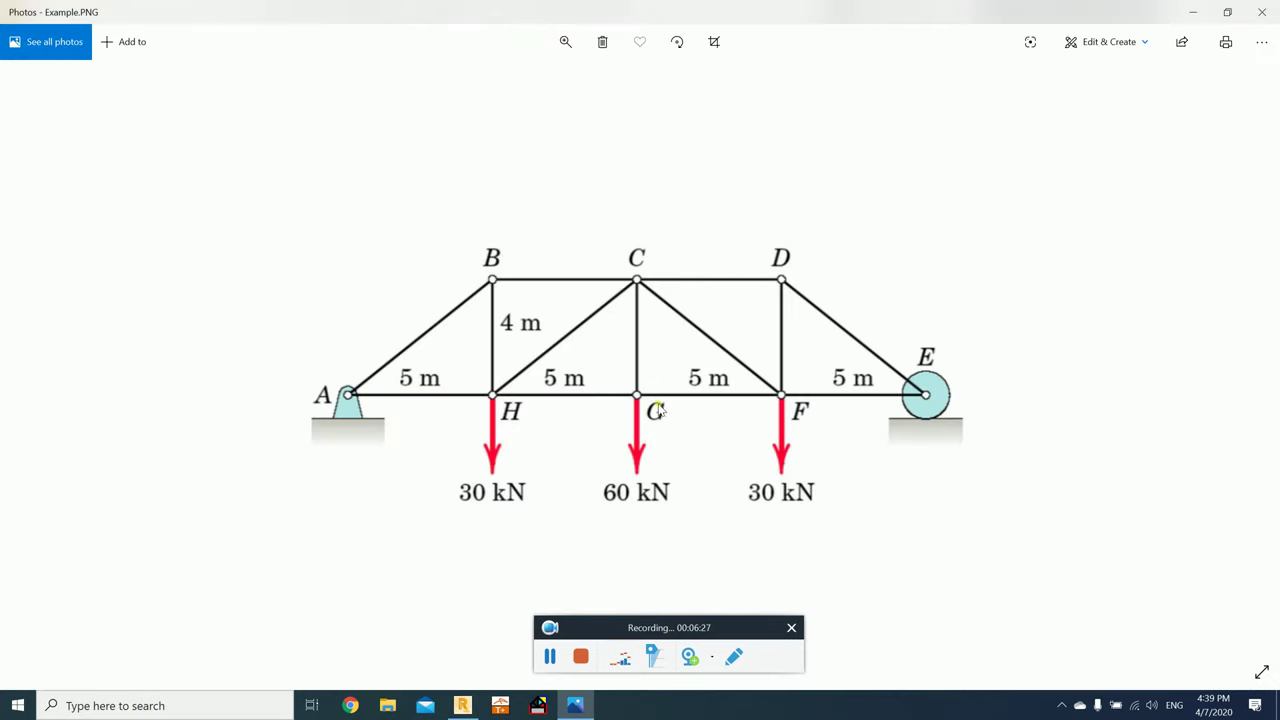
{"action": "key", "text": "alt+Tab"}
{"action": "type", "text": "5"}
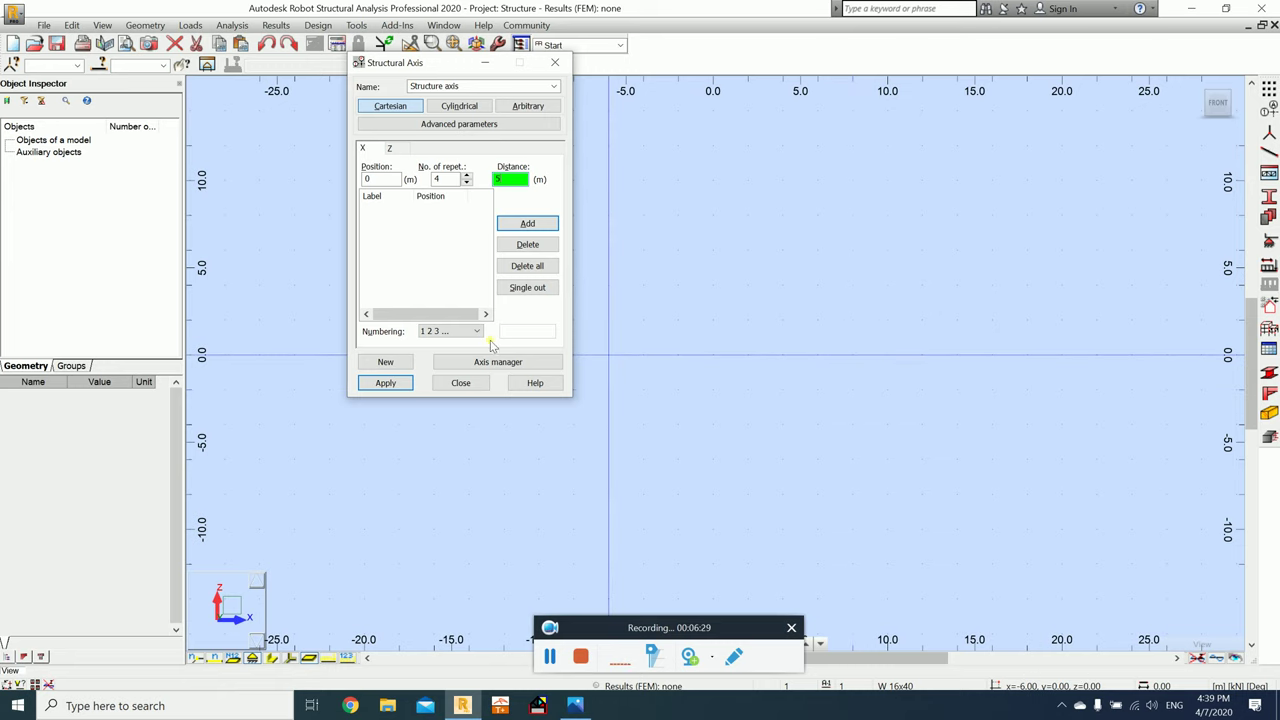
{"action": "left_click", "coordinate": [524, 224]}
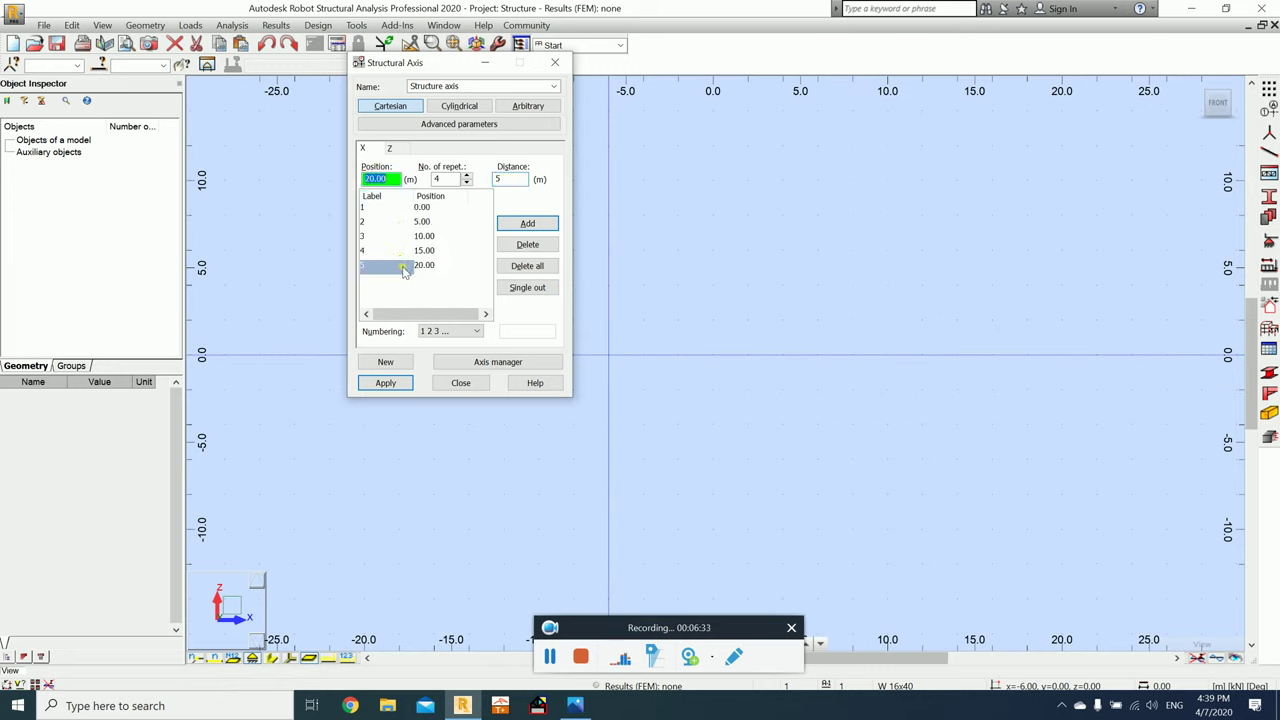
Step: Add Z axes at positions 0 and 4 m, taking the truss height from Example.PNG
{"action": "left_click", "coordinate": [395, 149]}
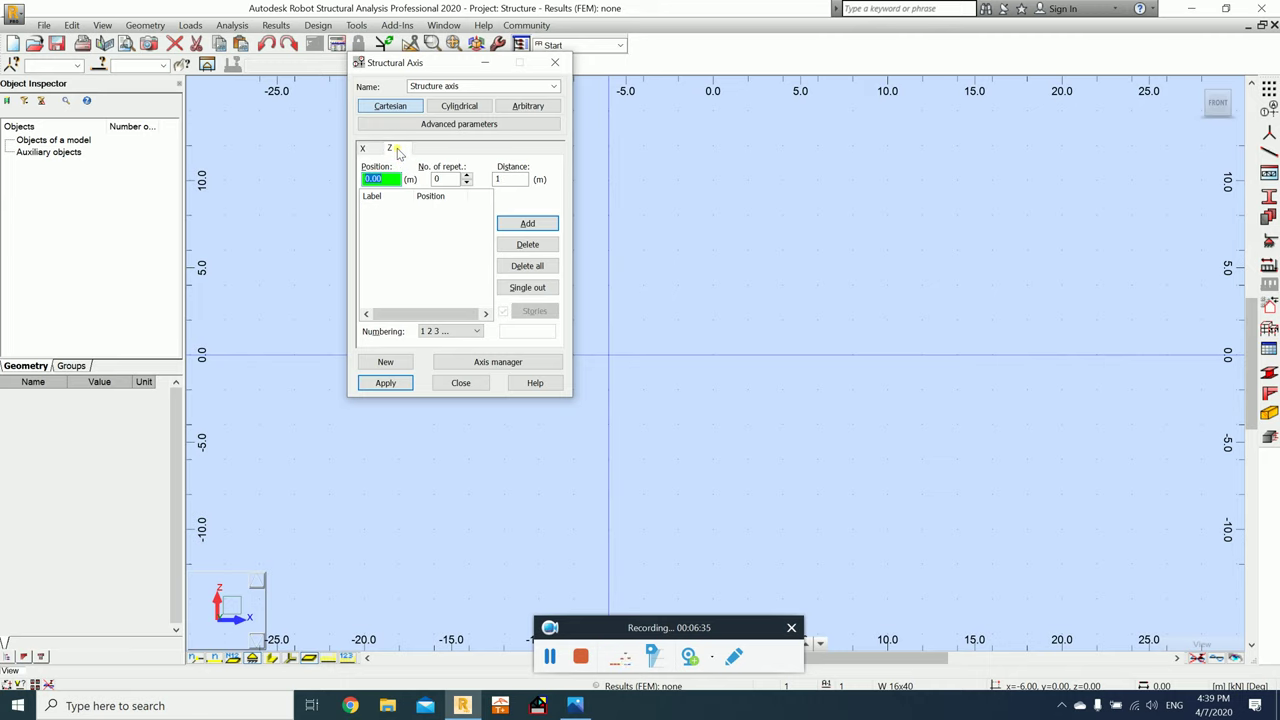
{"action": "key", "text": "alt+Tab"}
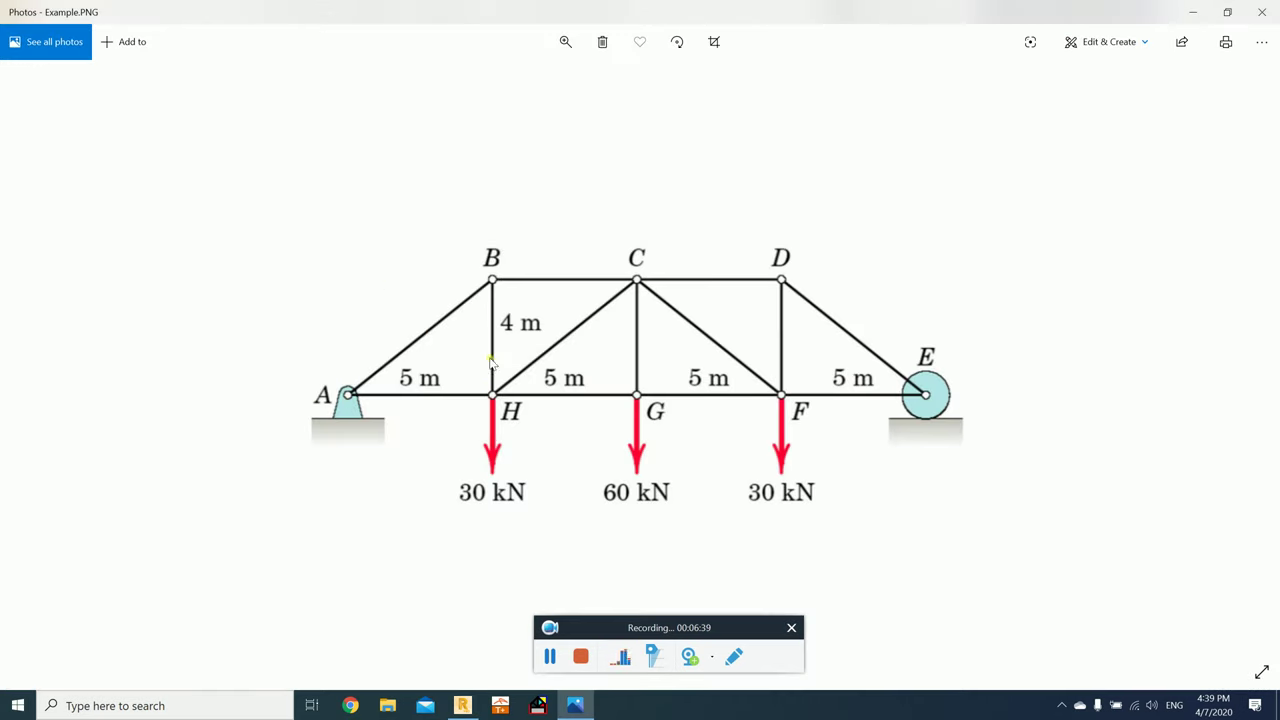
{"action": "key", "text": "alt+Tab"}
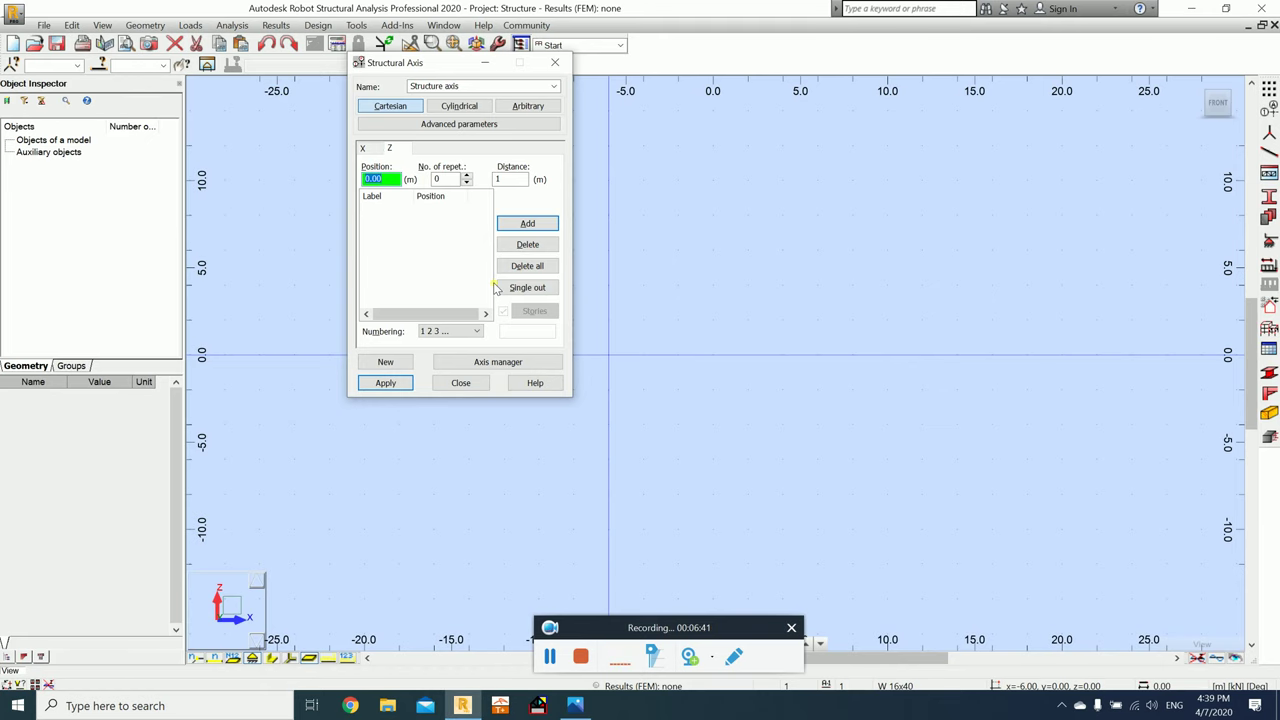
{"action": "key", "text": "Return"}
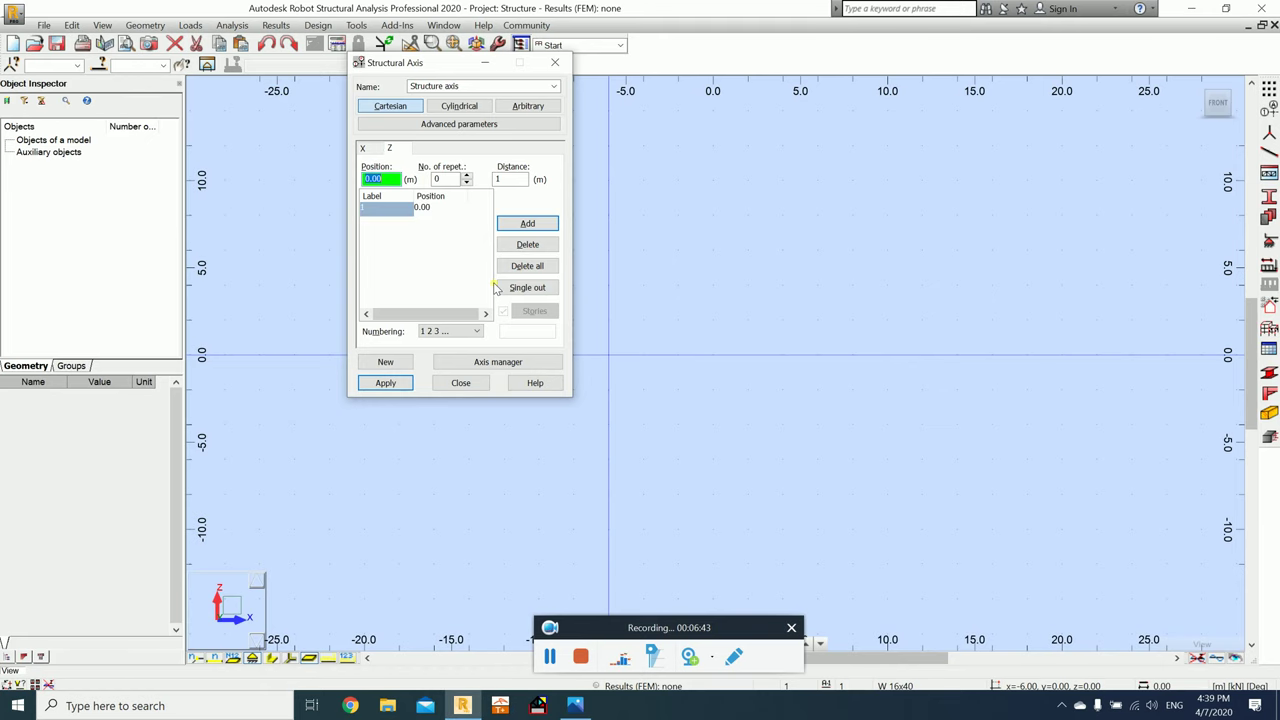
{"action": "type", "text": "4"}
{"action": "key", "text": "Return"}
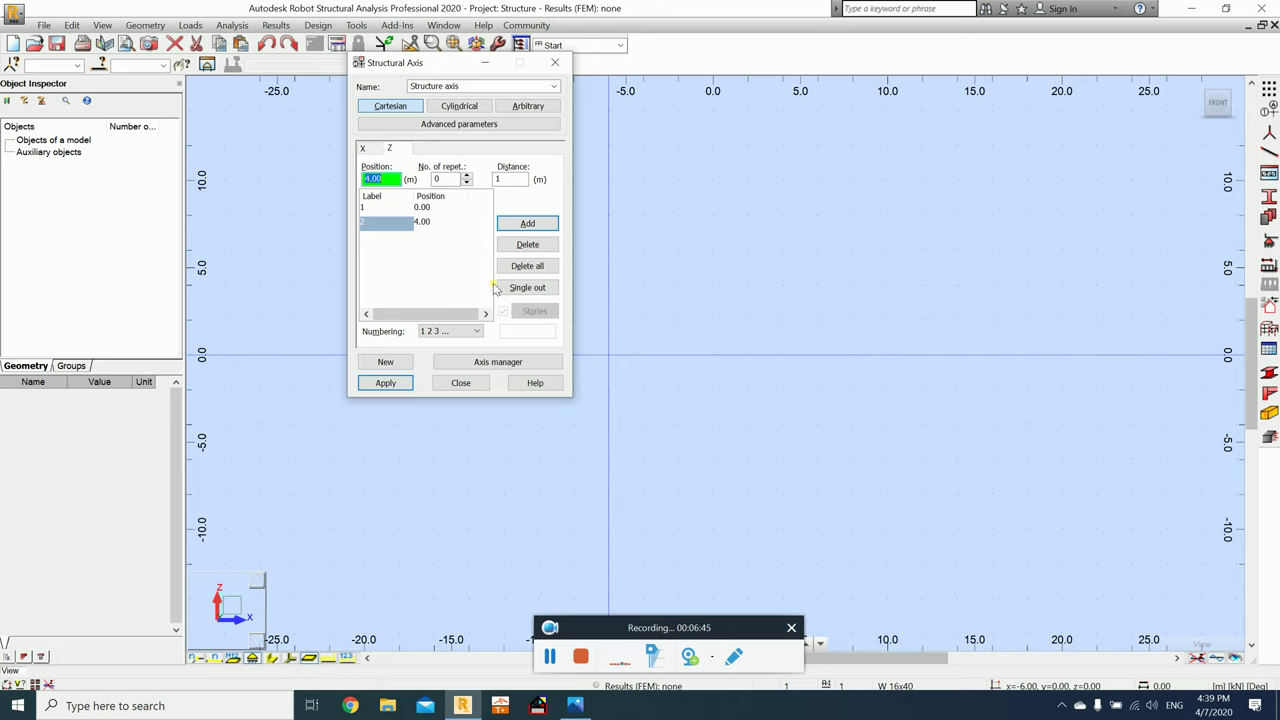
Step: Set the Z axis numbering to A B C ... and apply the structural axis grid to the model
{"action": "left_click", "coordinate": [366, 149]}
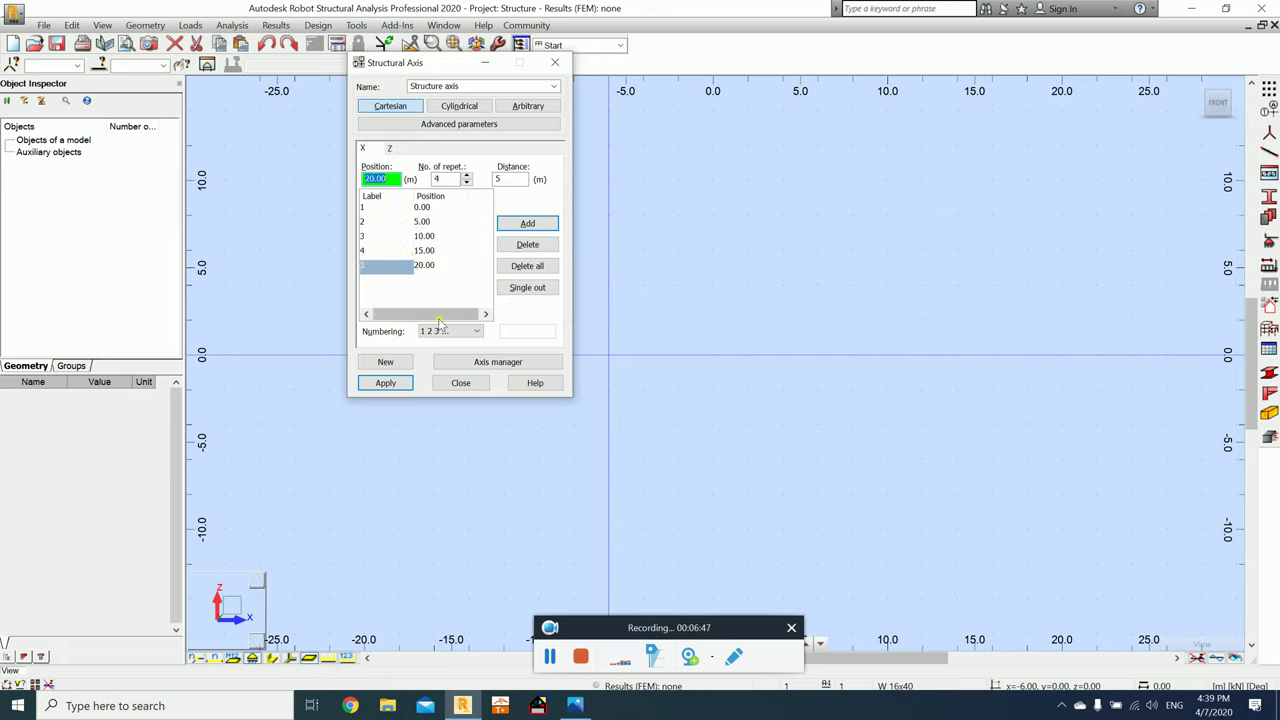
{"action": "left_click", "coordinate": [395, 148]}
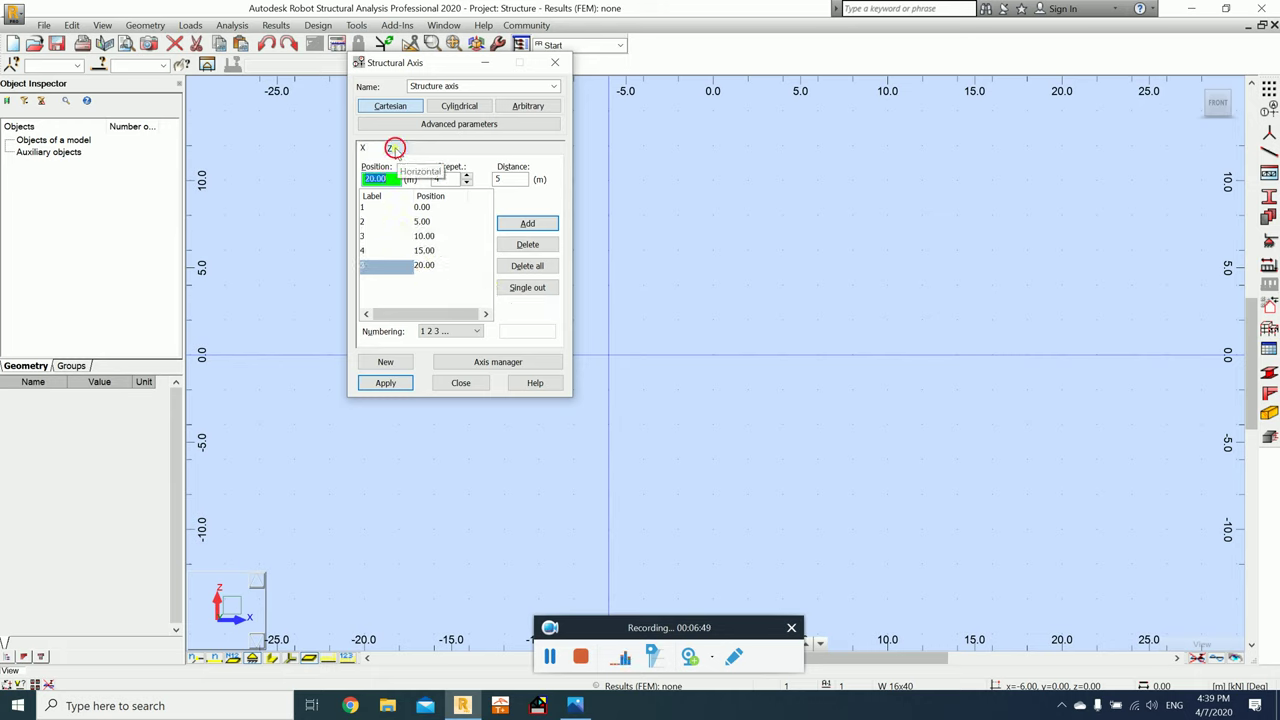
{"action": "left_click", "coordinate": [466, 331]}
{"action": "left_click", "coordinate": [462, 352]}
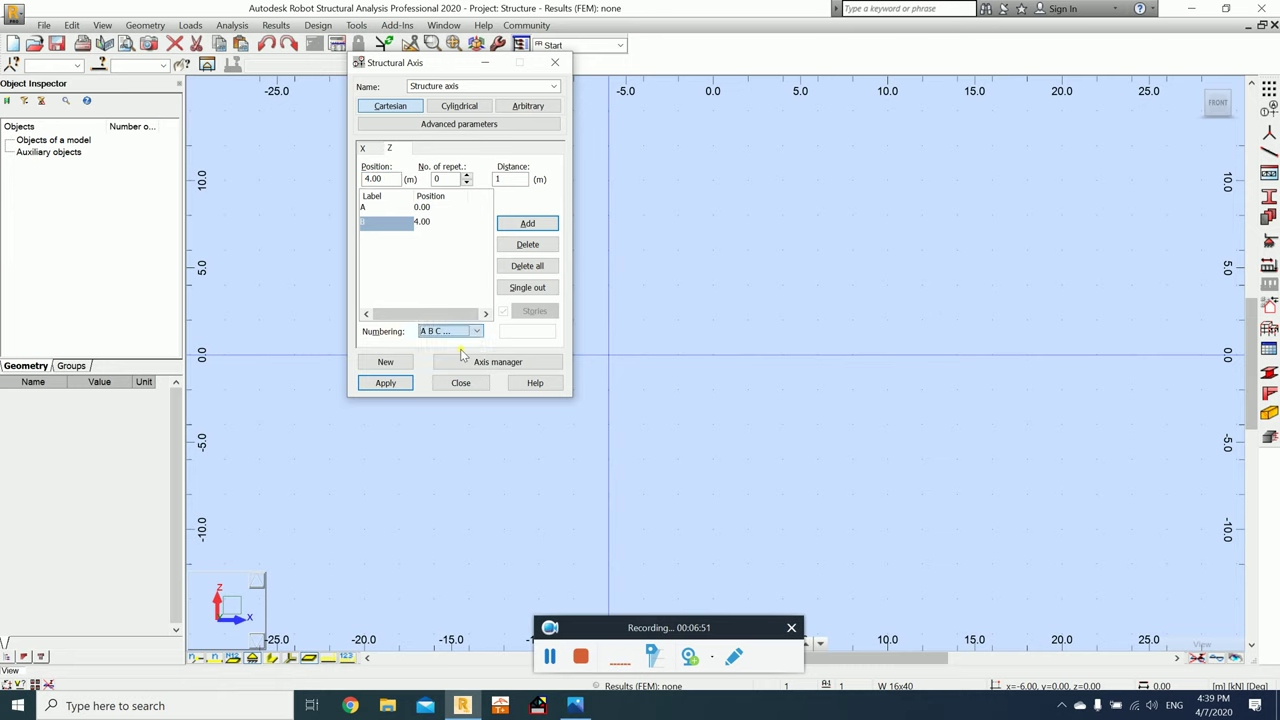
{"action": "left_click", "coordinate": [390, 383]}
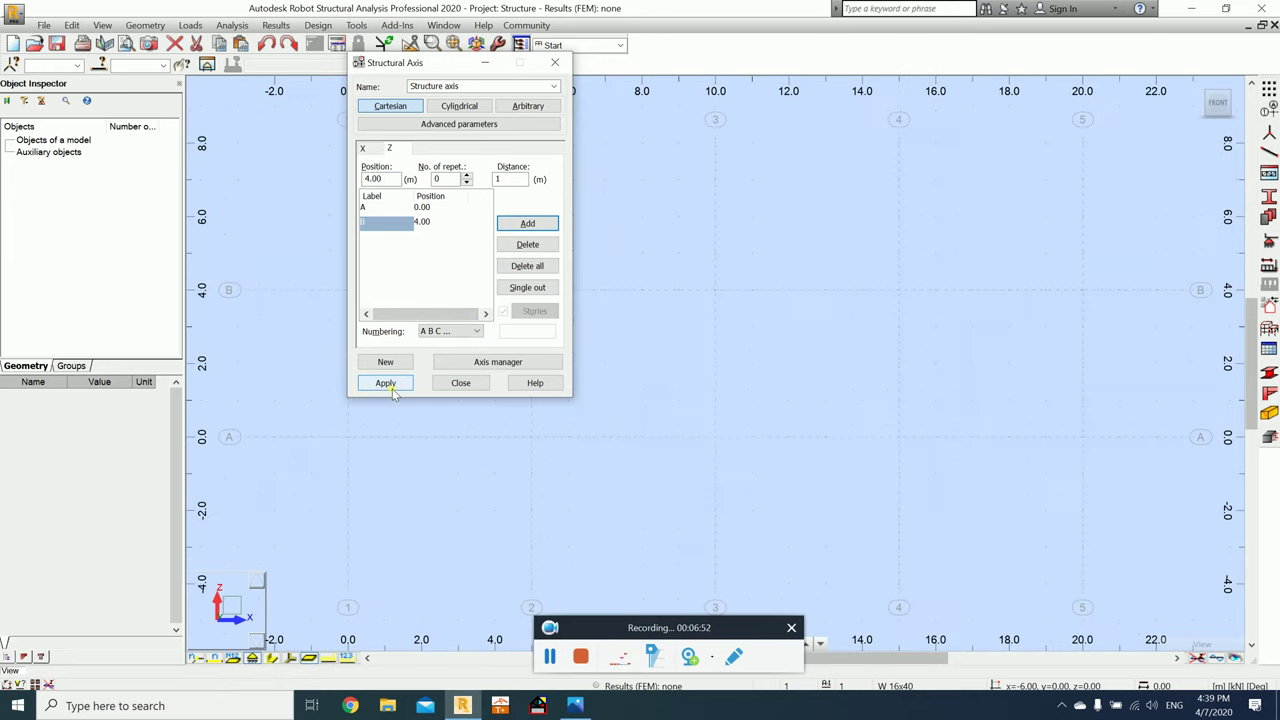
{"action": "left_click", "coordinate": [446, 383]}
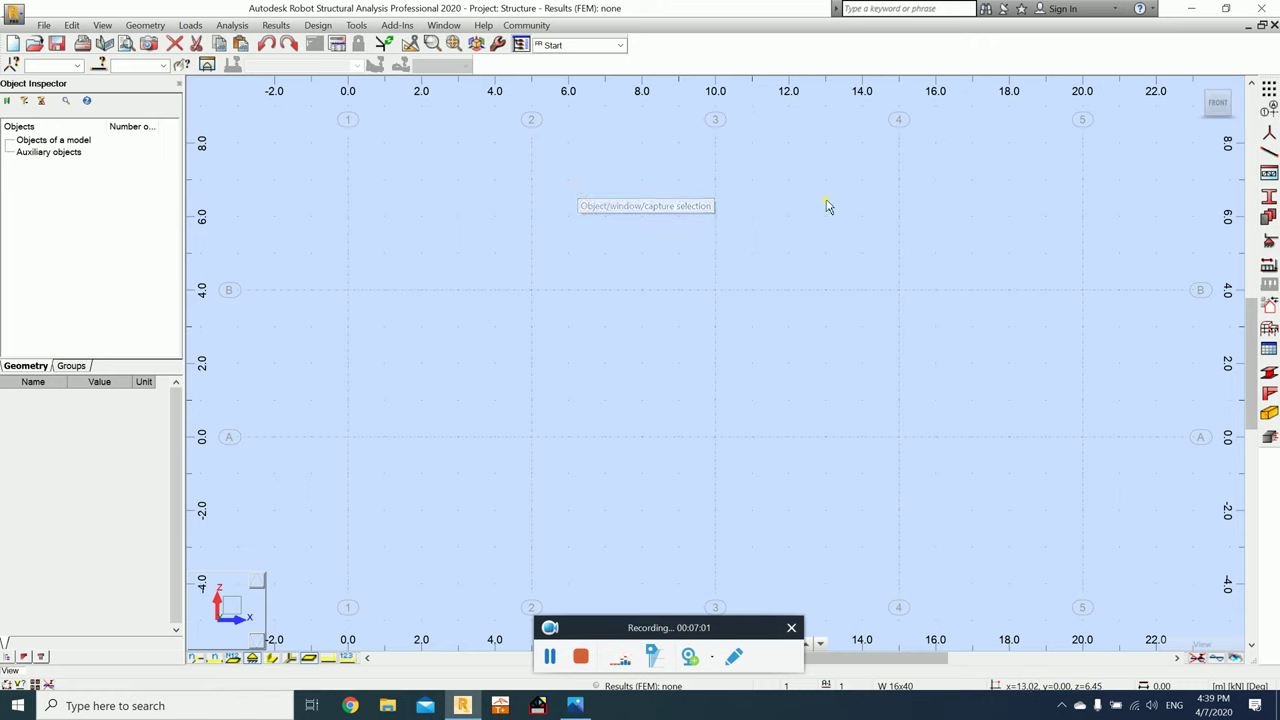
Step: Draw the first two bottom chord bars of the truss, from (0, 0) to (5, 0) and from (5, 0) to (10, 0)
{"action": "left_click", "coordinate": [1268, 154]}
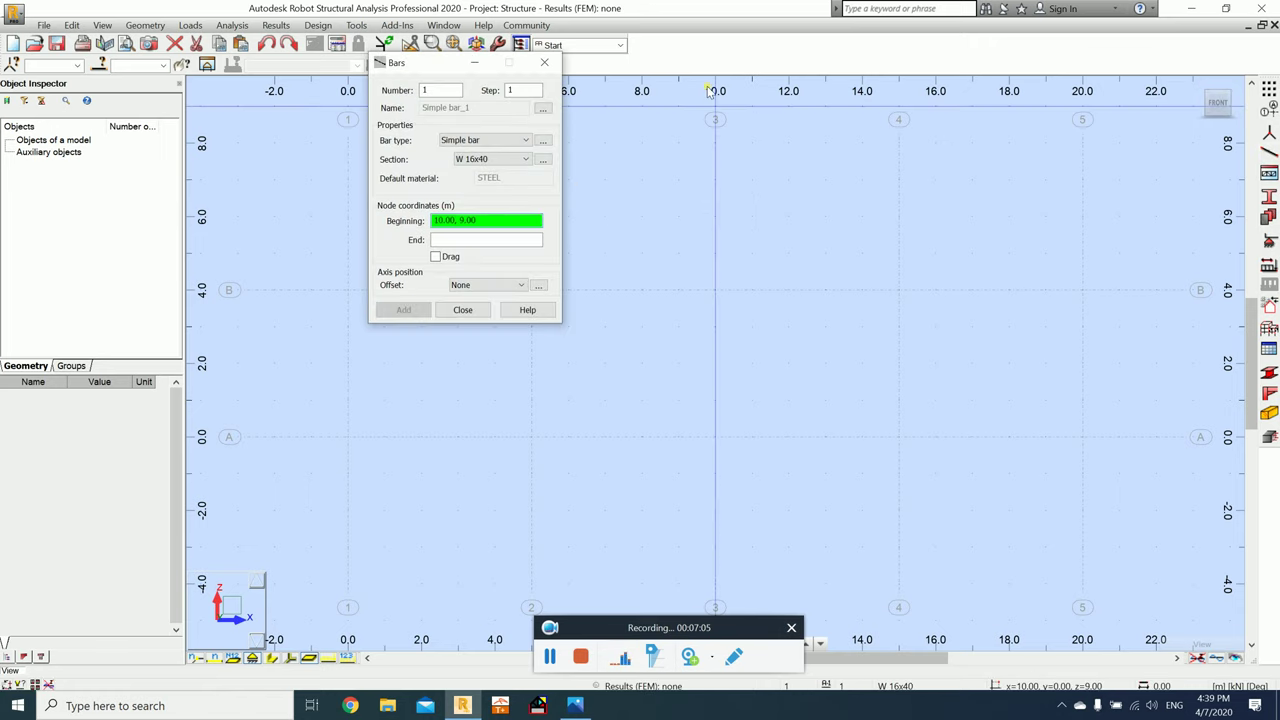
{"action": "left_click_drag", "start_coordinate": [413, 64], "coordinate": [113, 101]}
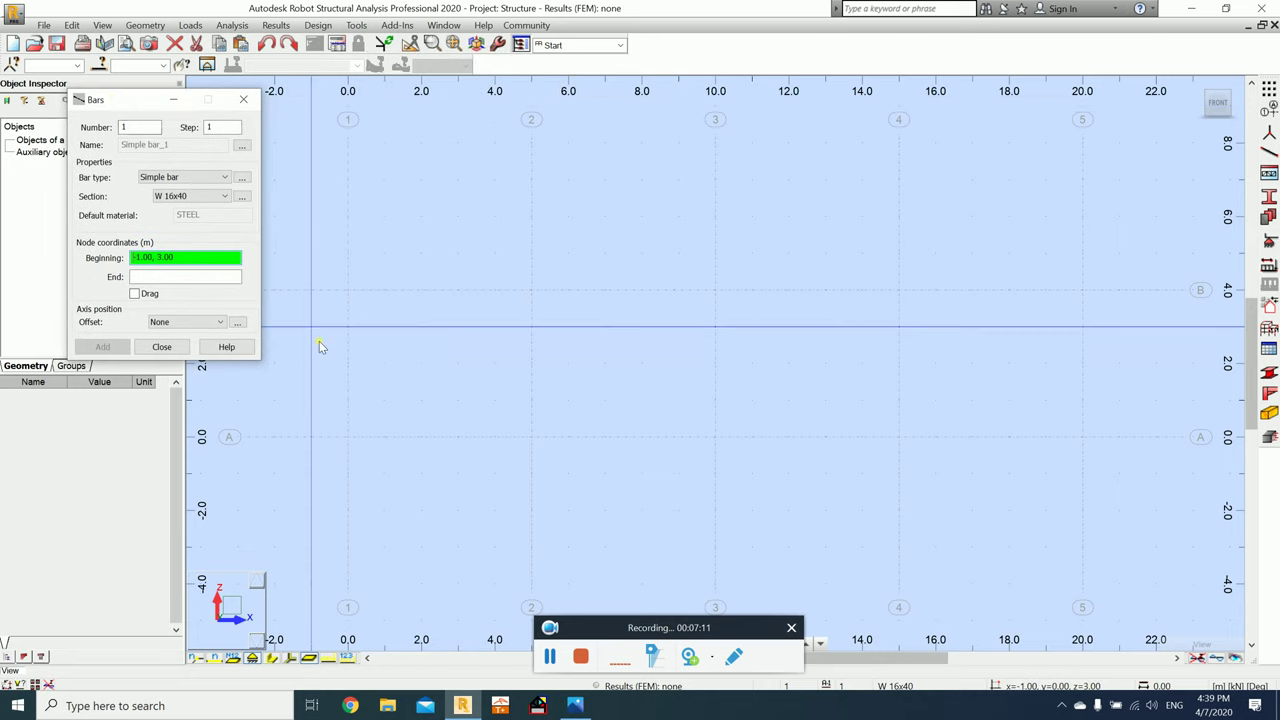
{"action": "key", "text": "alt+Tab"}
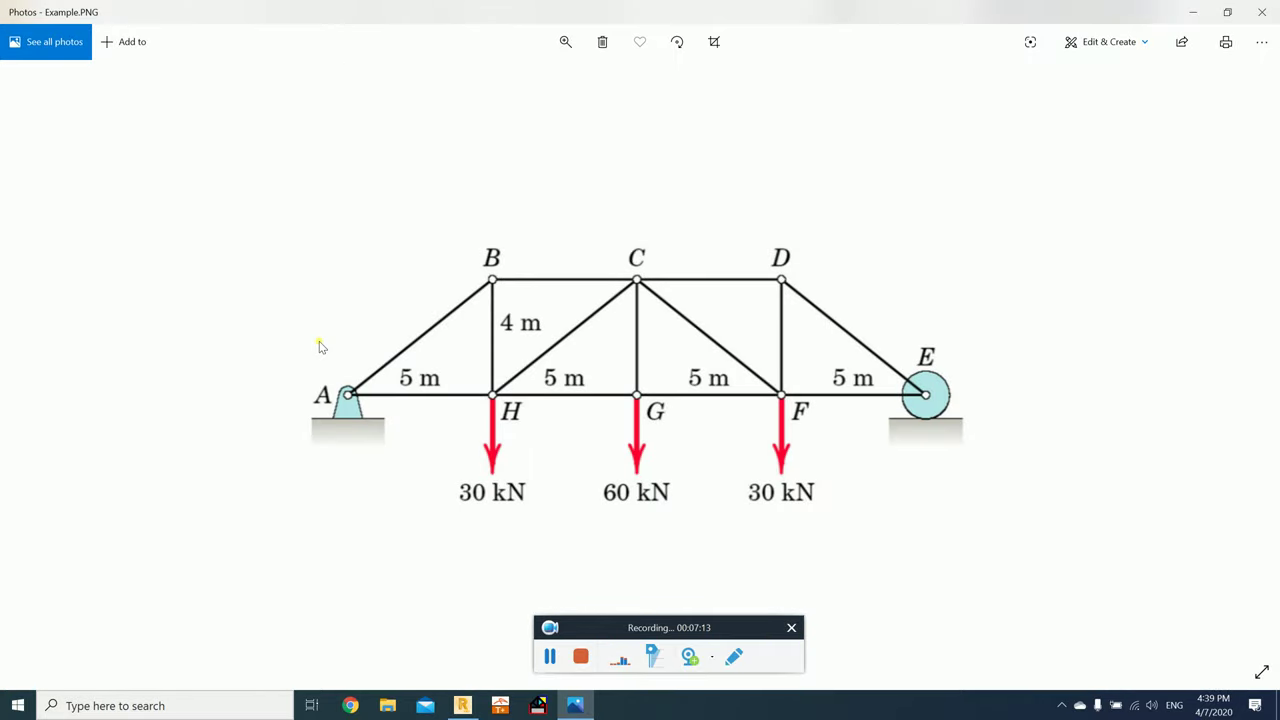
{"action": "key", "text": "alt+Tab"}
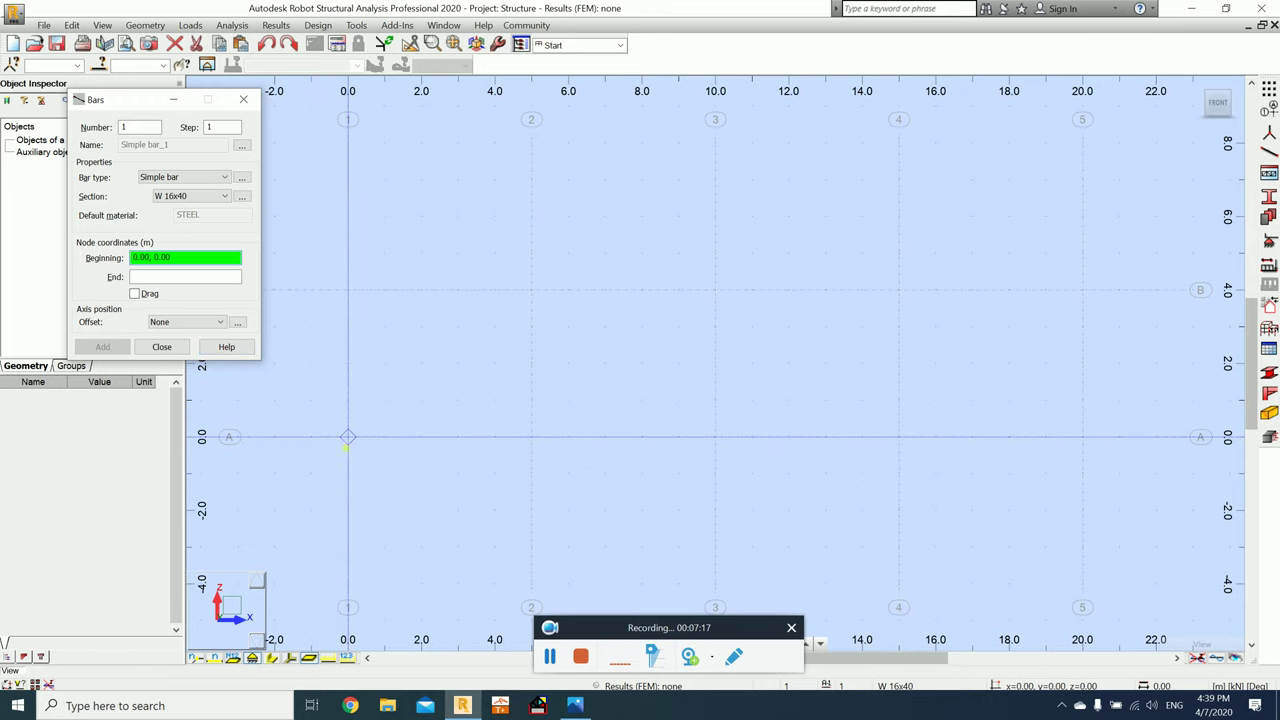
{"action": "left_click", "coordinate": [347, 440]}
{"action": "left_click", "coordinate": [531, 437]}
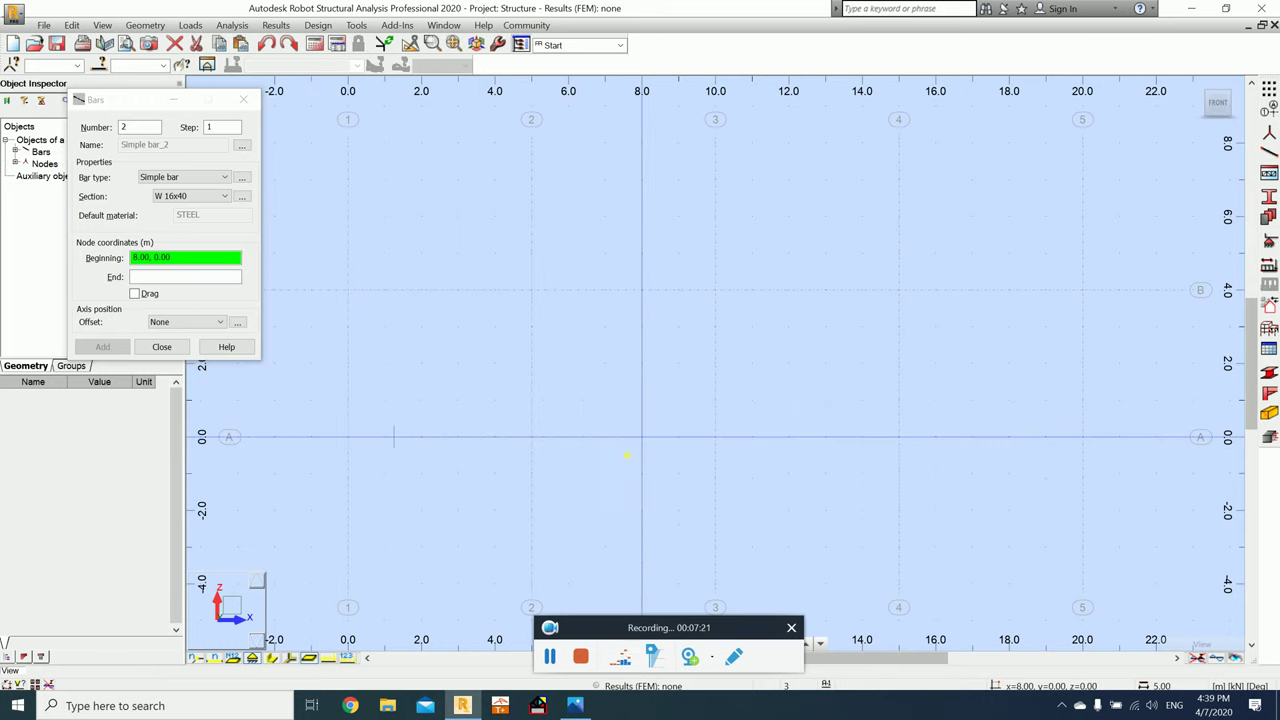
{"action": "left_click", "coordinate": [533, 437]}
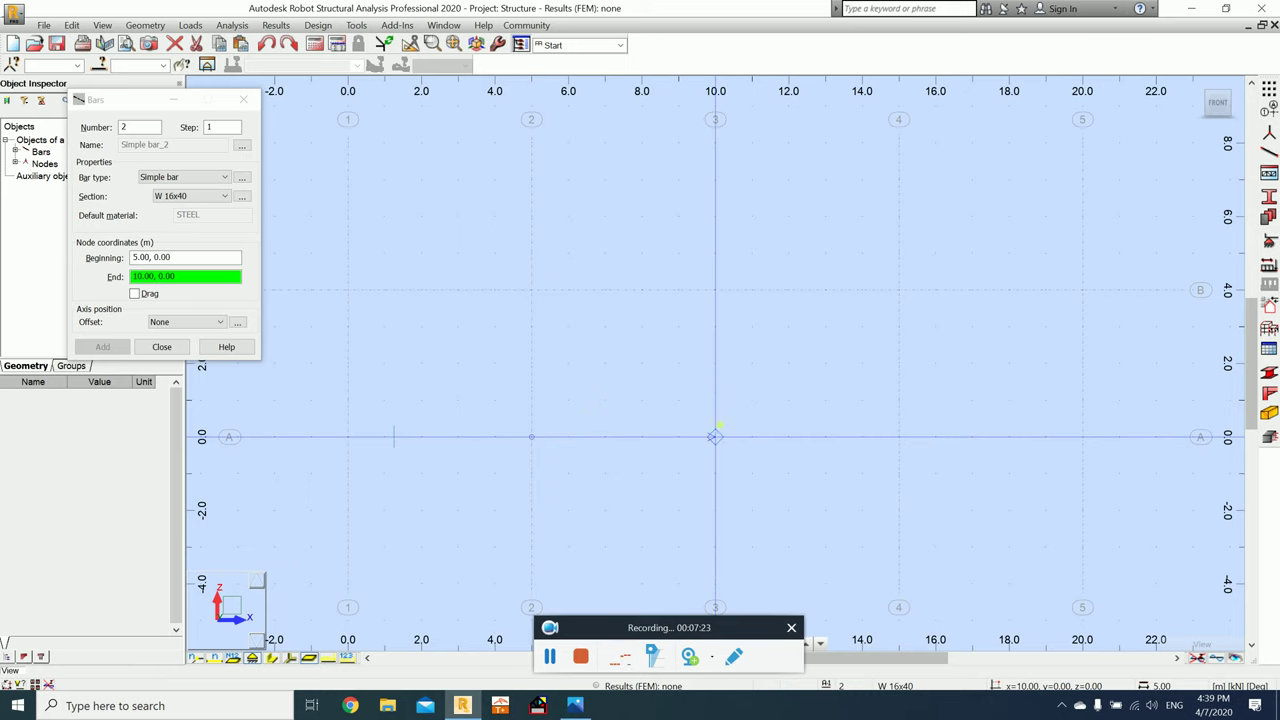
{"action": "left_click", "coordinate": [717, 437]}
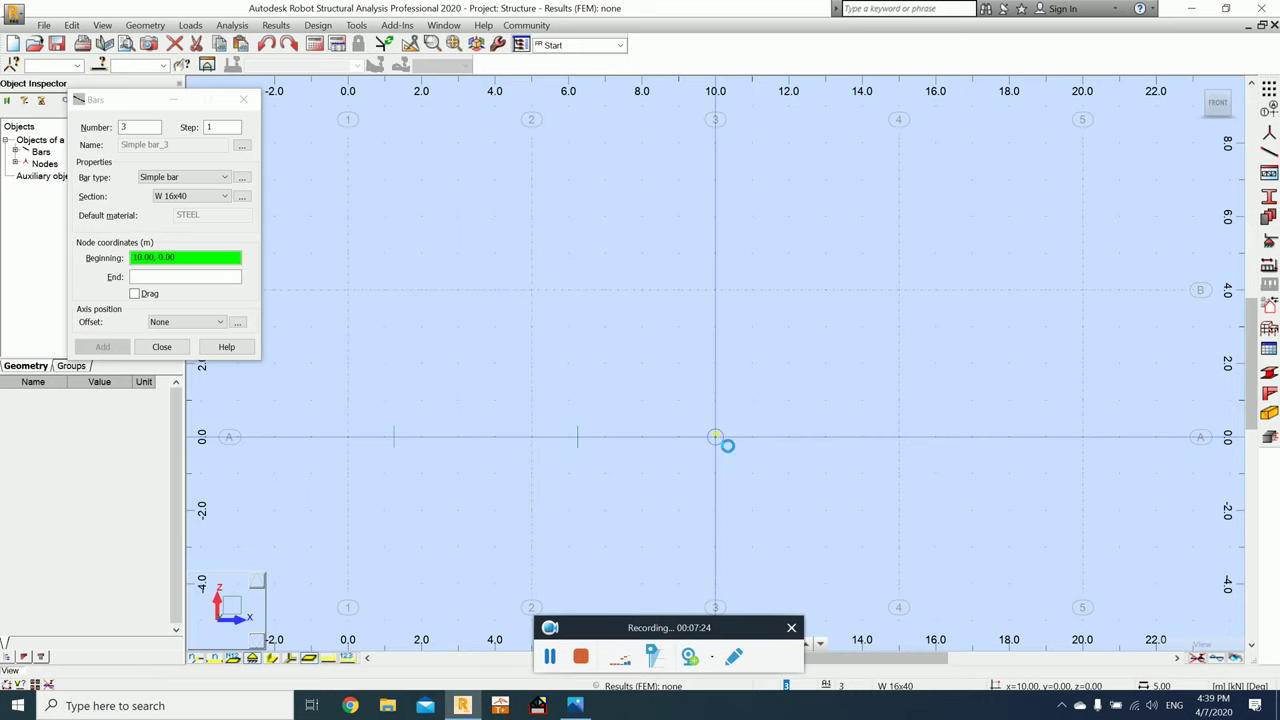
Step: Enable the Drag option for continuous bars and extend the bottom chord from (10, 0) through (15, 0) to (20, 0)
{"action": "left_click", "coordinate": [140, 294]}
{"action": "left_click", "coordinate": [715, 437]}
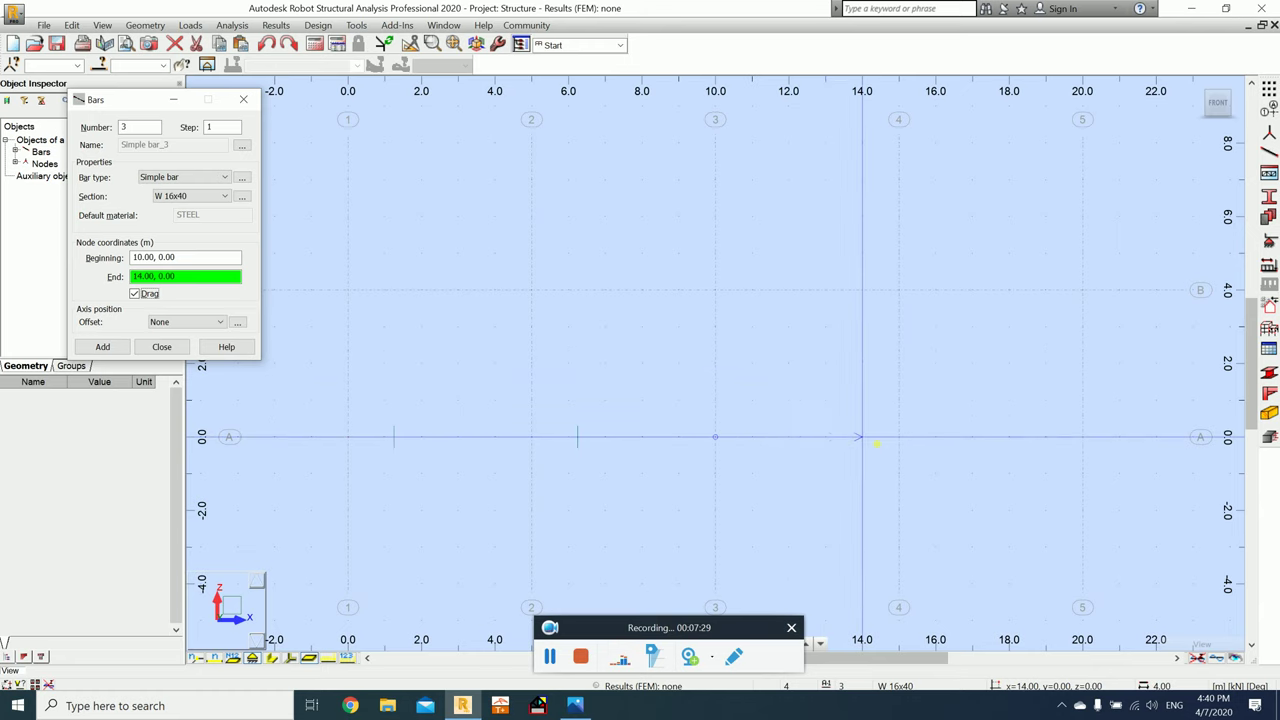
{"action": "left_click", "coordinate": [898, 437]}
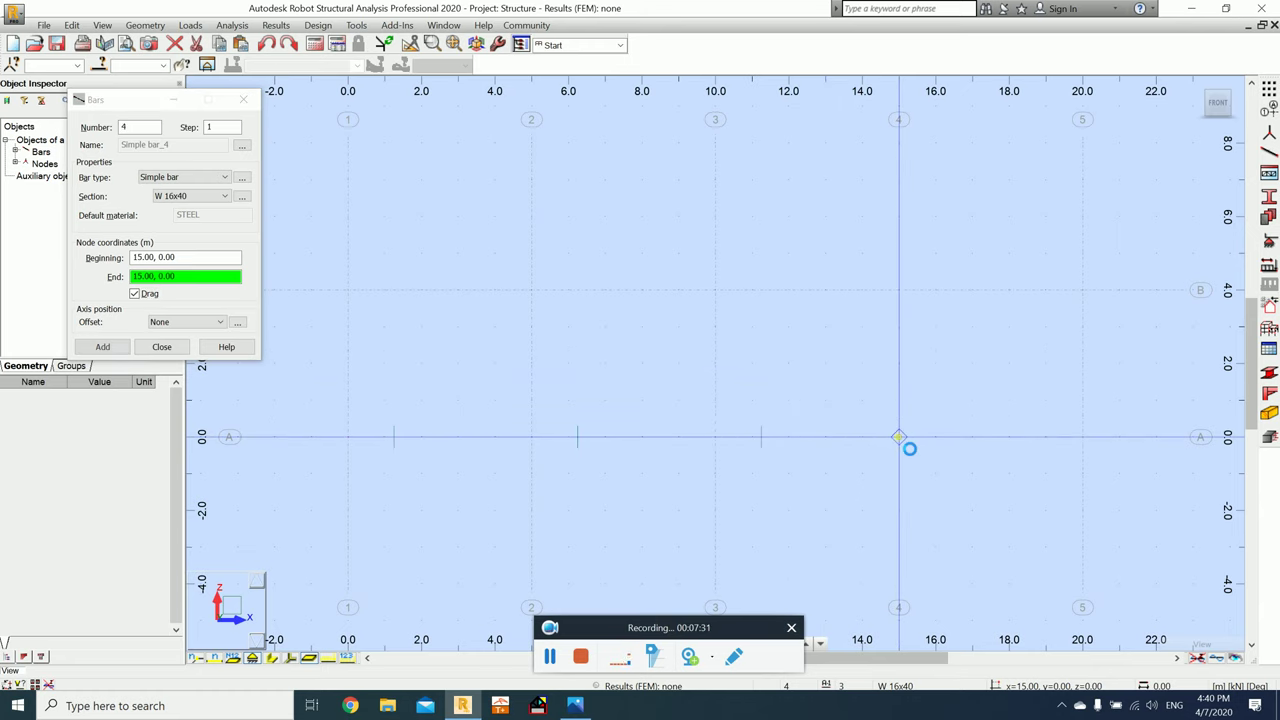
{"action": "left_click", "coordinate": [1083, 437]}
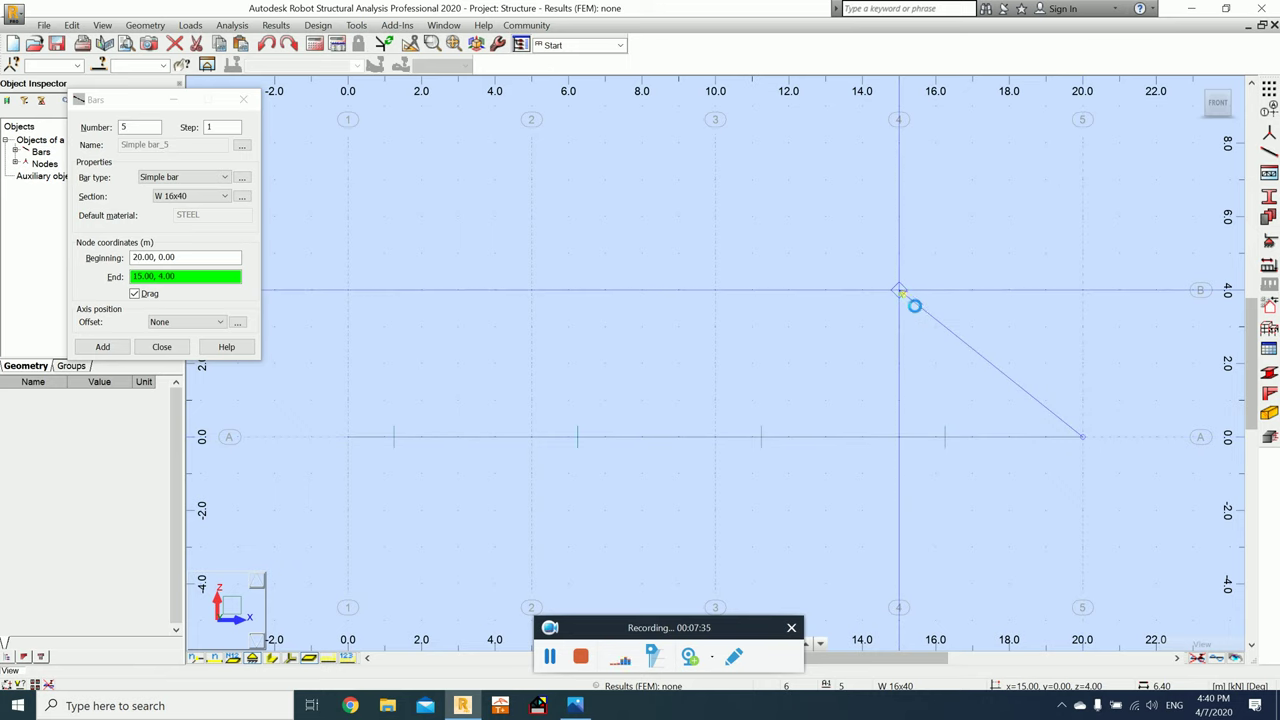
Step: Continue the bar chain from (20, 0) through (15, 4), (10, 4) and (5, 4) back to (0, 0) to close the truss outline
{"action": "left_click", "coordinate": [899, 291]}
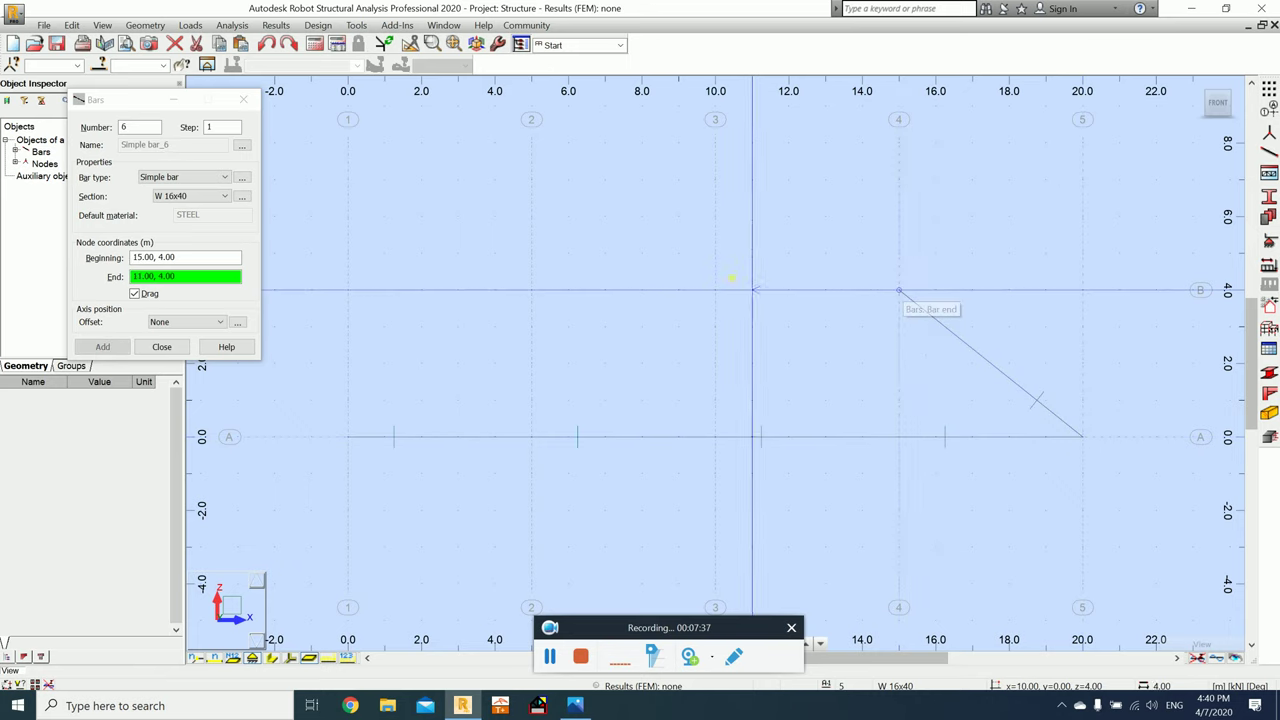
{"action": "left_click", "coordinate": [716, 291]}
{"action": "left_click", "coordinate": [531, 291]}
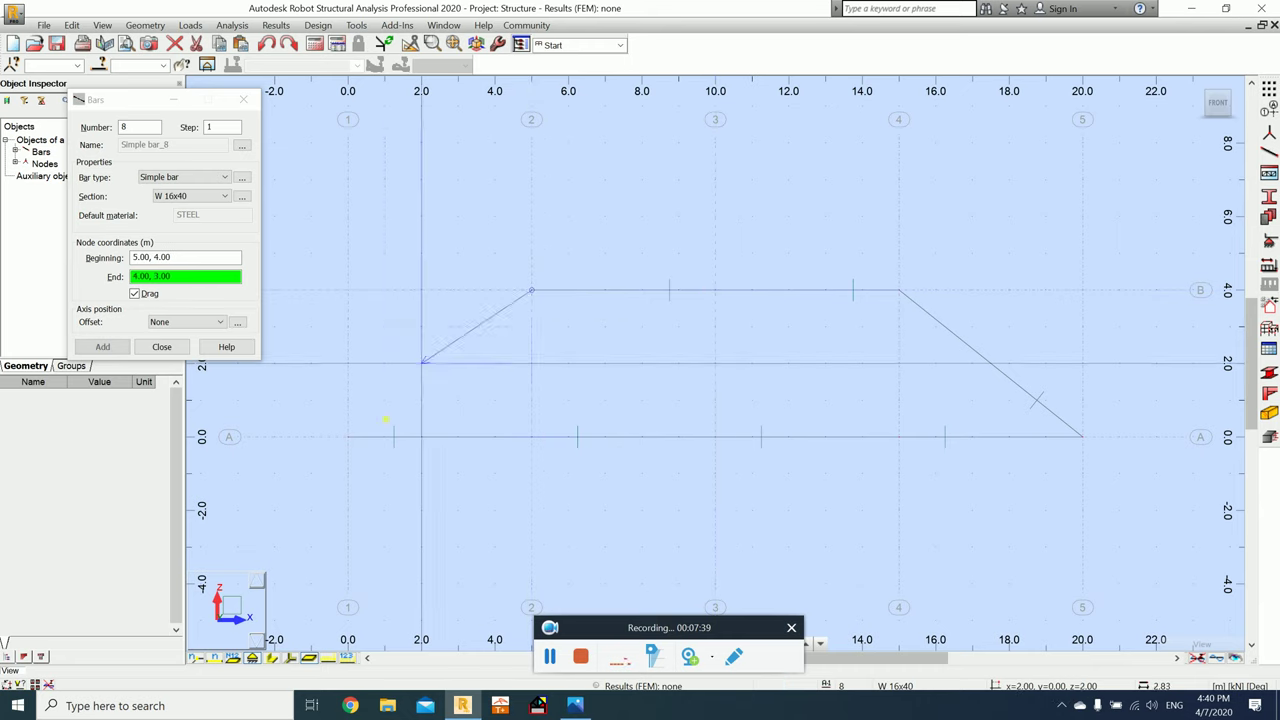
{"action": "left_click", "coordinate": [348, 437]}
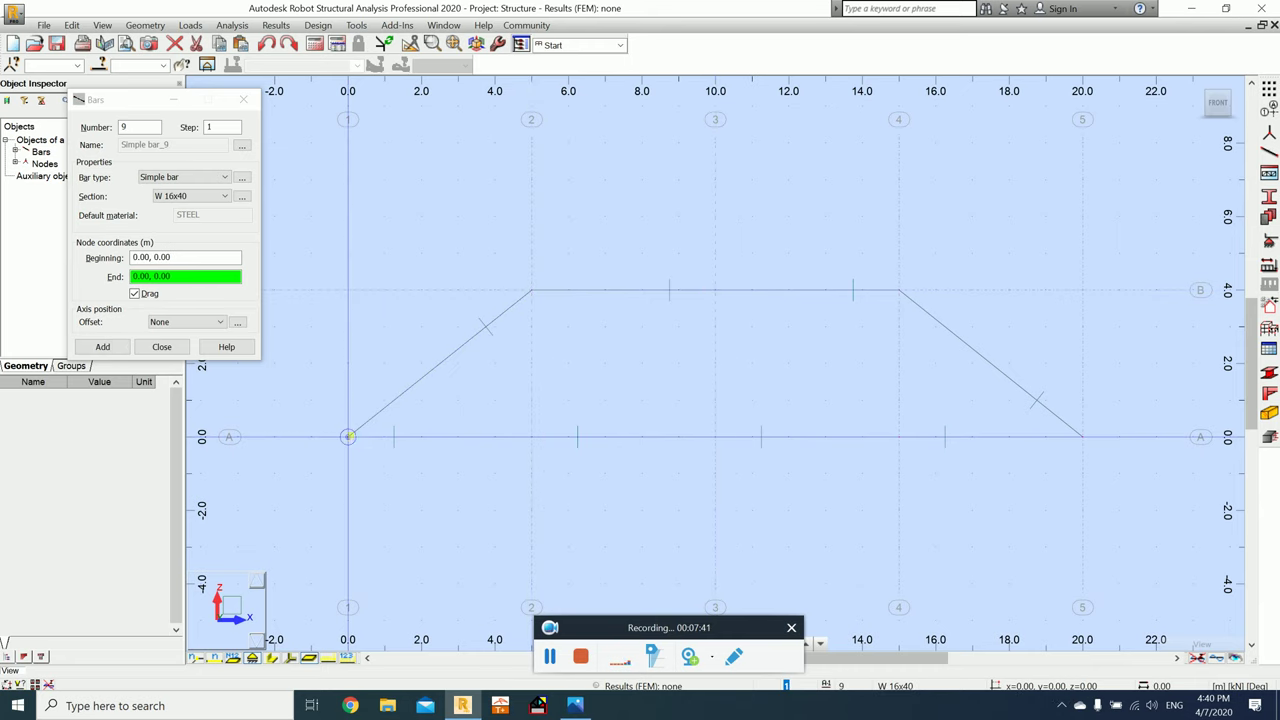
Step: Disable the Drag option and add the three vertical bars between z = 4 and z = 0 at x = 5, 10 and 15 m
{"action": "left_click", "coordinate": [150, 294]}
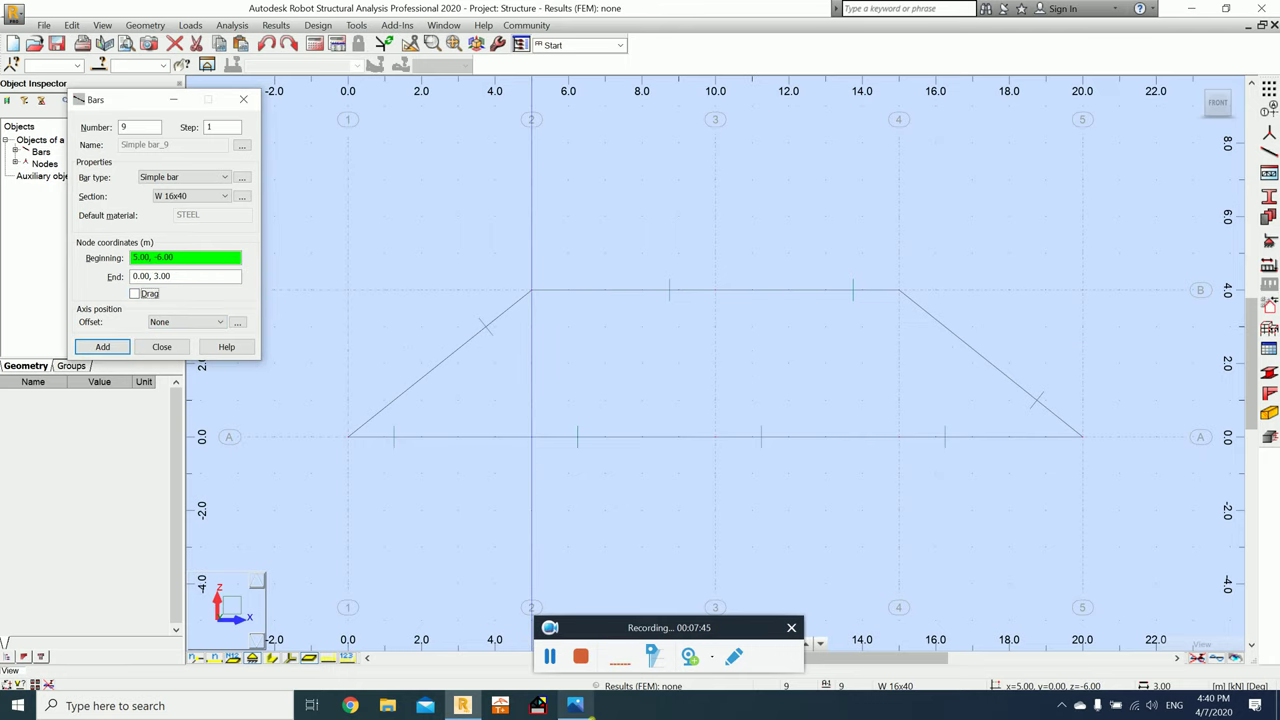
{"action": "left_click", "coordinate": [575, 705]}
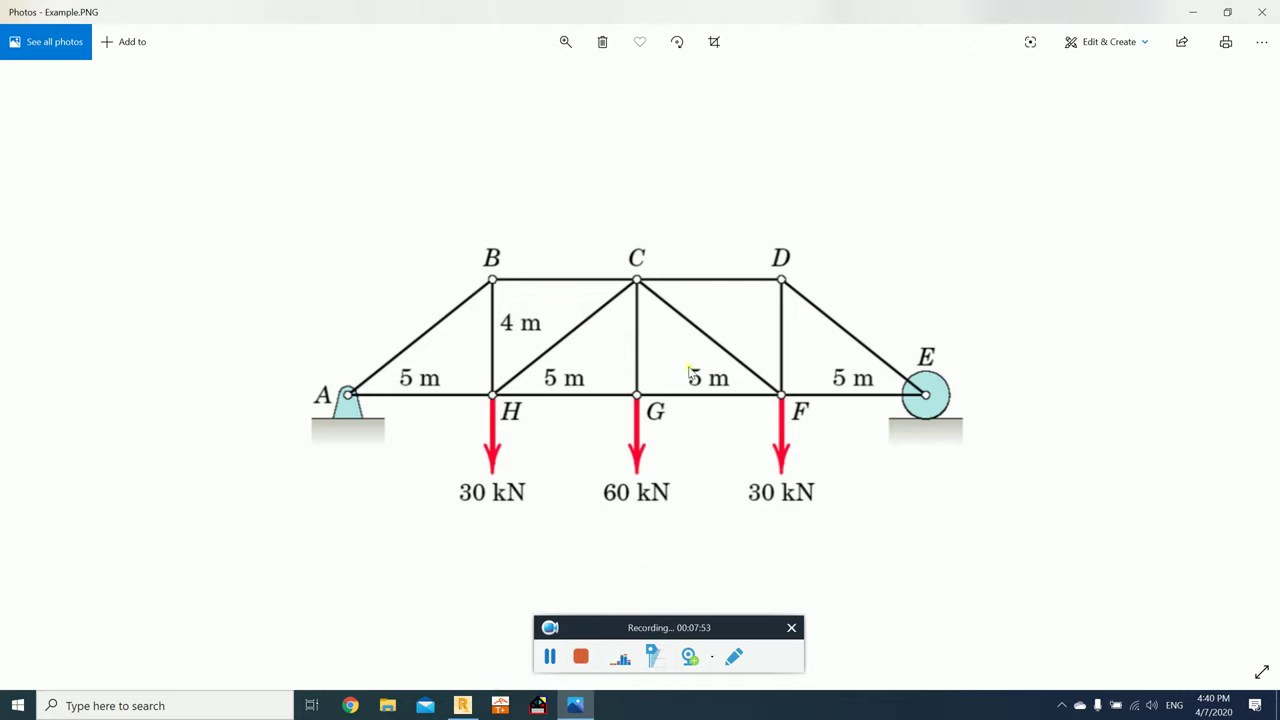
{"action": "key", "text": "alt+Tab"}
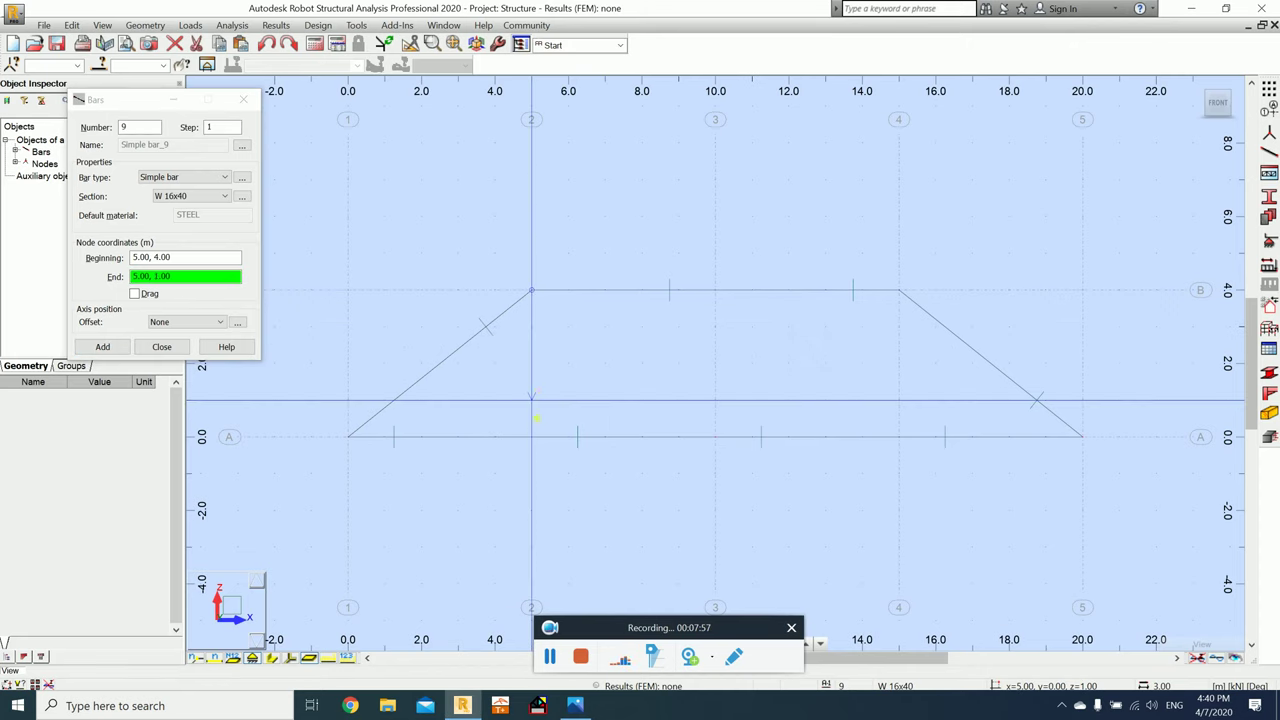
{"action": "left_click", "coordinate": [531, 436]}
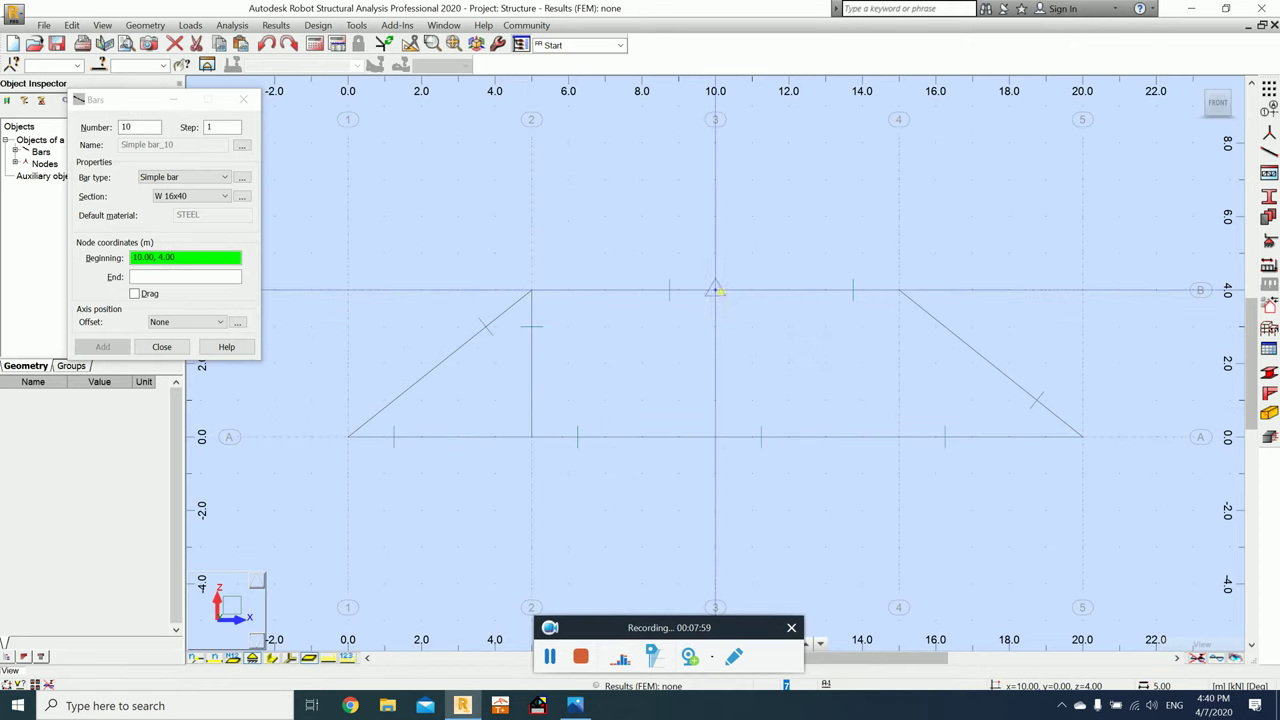
{"action": "left_click", "coordinate": [715, 290]}
{"action": "left_click", "coordinate": [715, 436]}
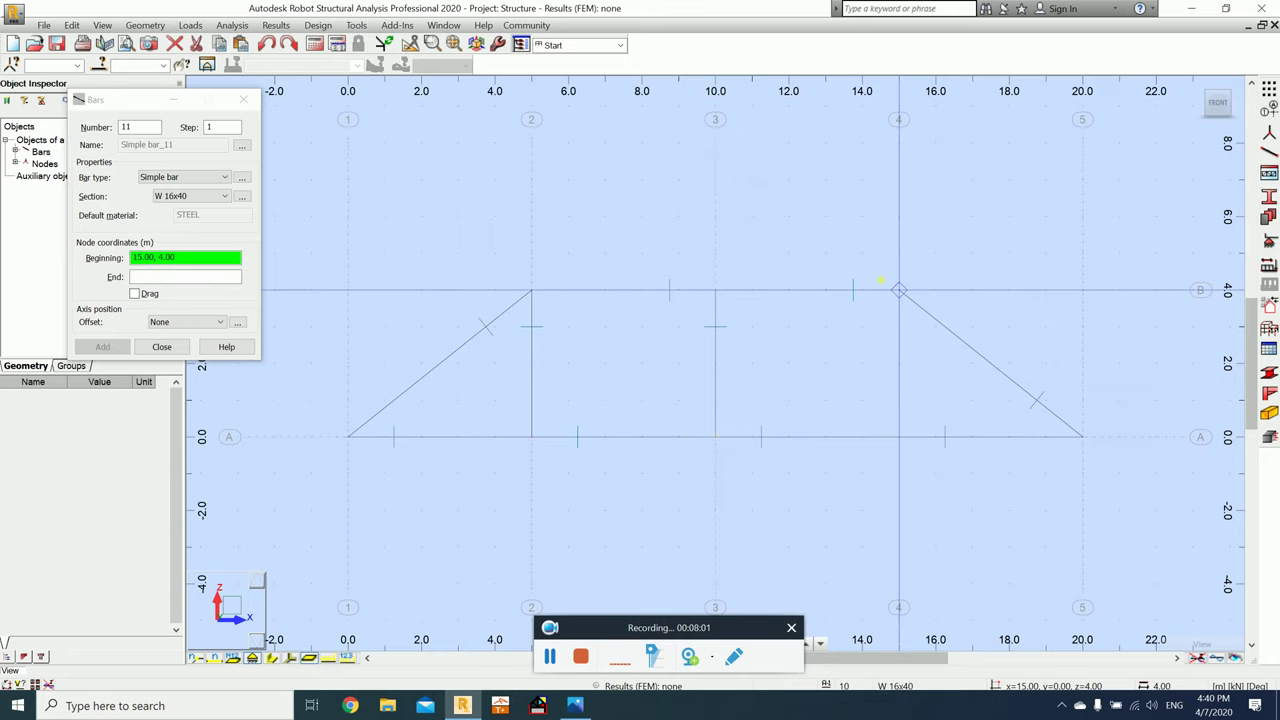
{"action": "left_click", "coordinate": [899, 290]}
{"action": "left_click", "coordinate": [899, 436]}
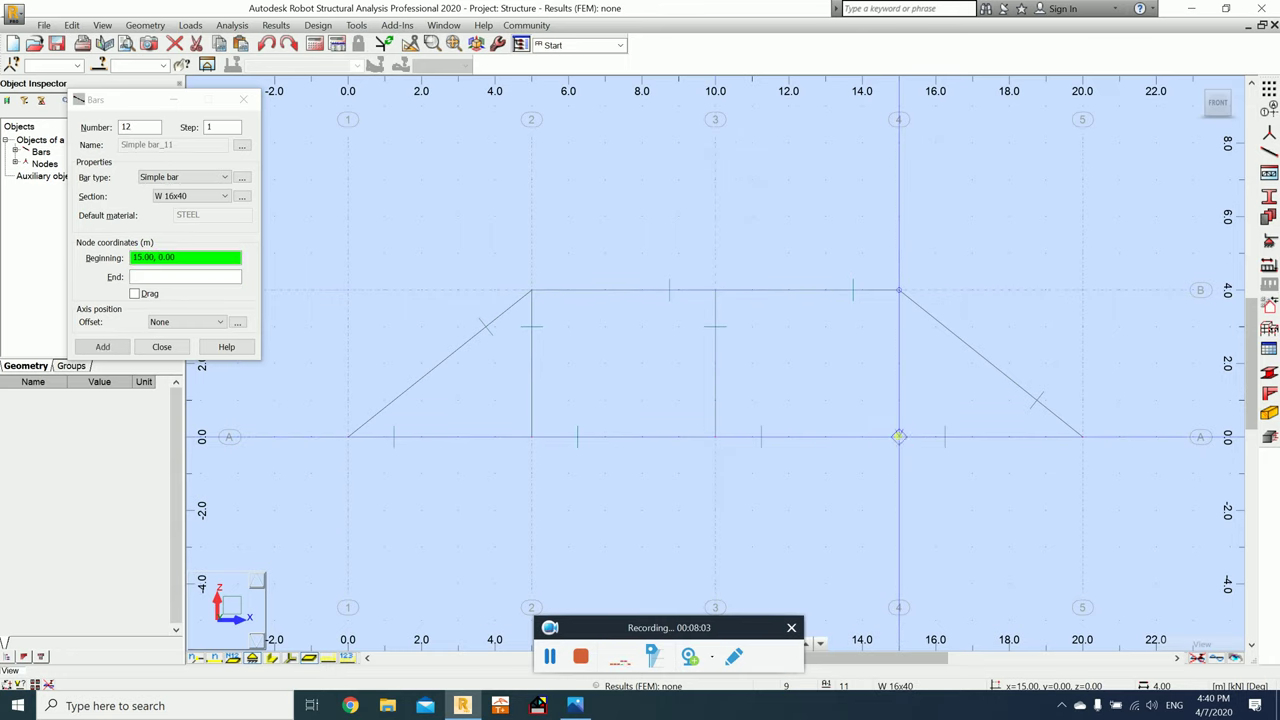
Step: Add the two inner diagonals from Example.PNG, (5, 0) to (10, 4) and (10, 4) to (15, 0), and finish bar creation
{"action": "key", "text": "alt+Tab"}
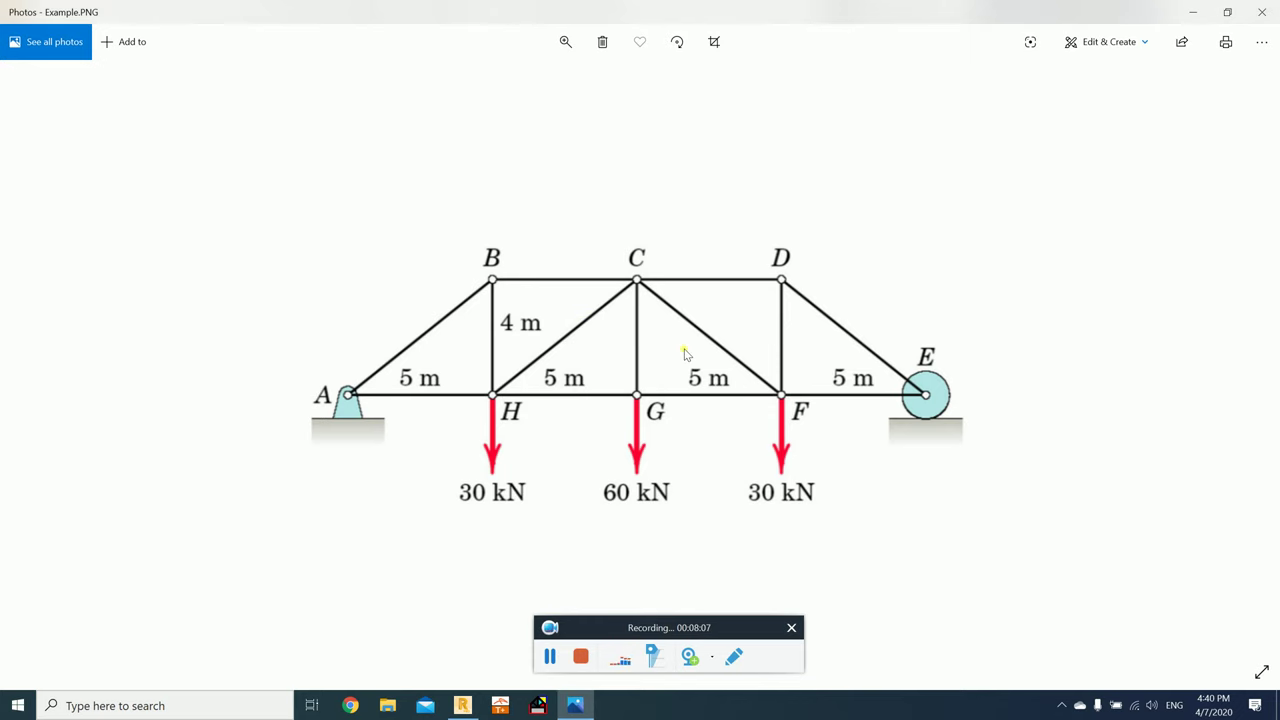
{"action": "key", "text": "alt+Tab"}
{"action": "left_click", "coordinate": [531, 436]}
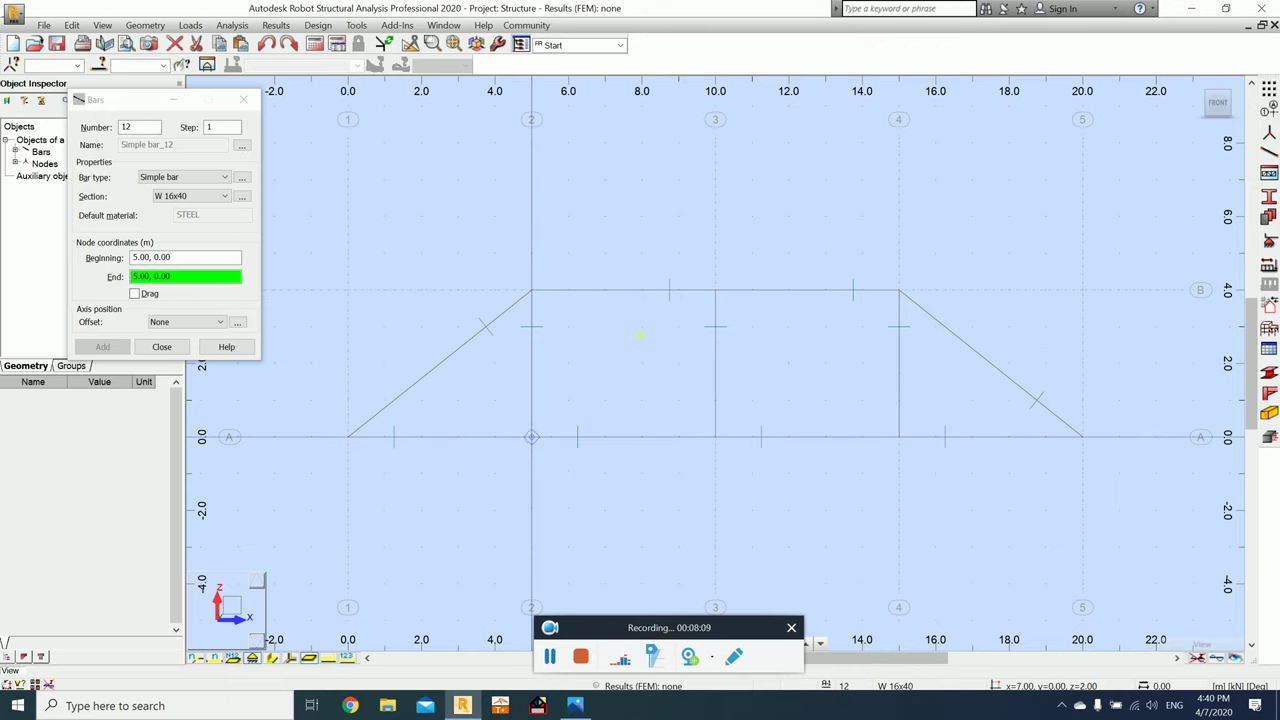
{"action": "left_click", "coordinate": [714, 290]}
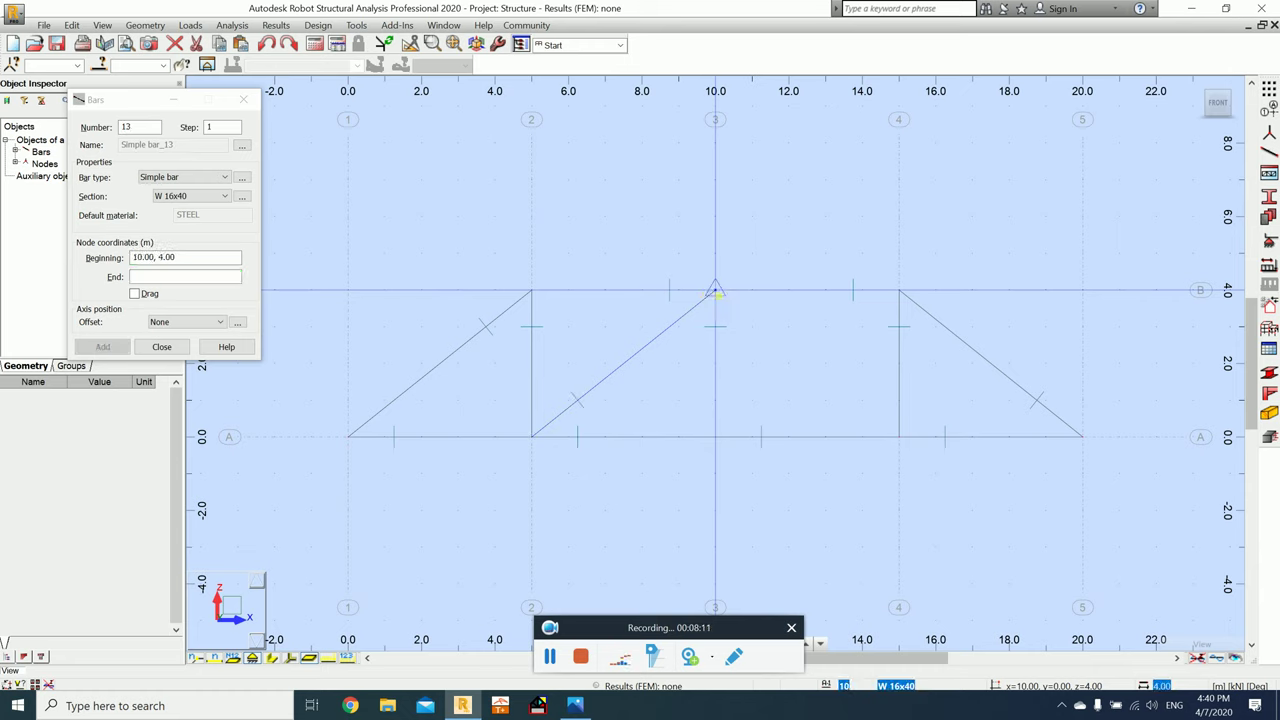
{"action": "left_click", "coordinate": [899, 436]}
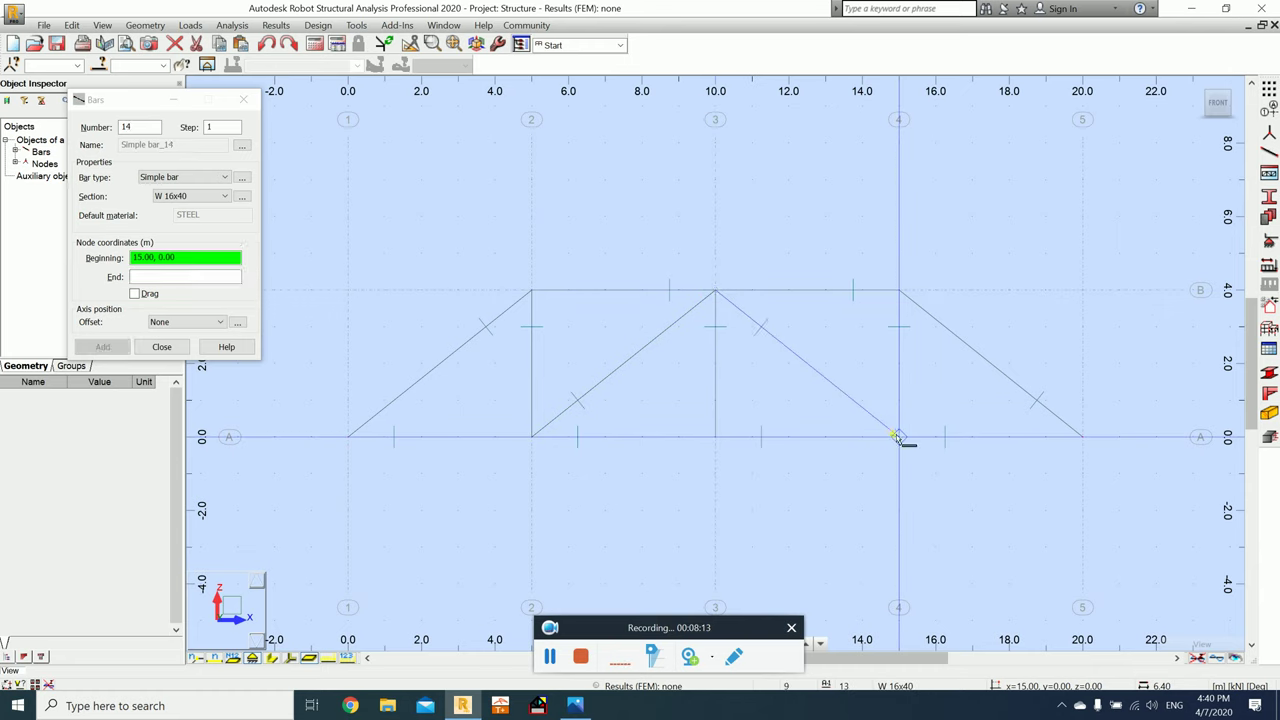
{"action": "left_click", "coordinate": [161, 346]}
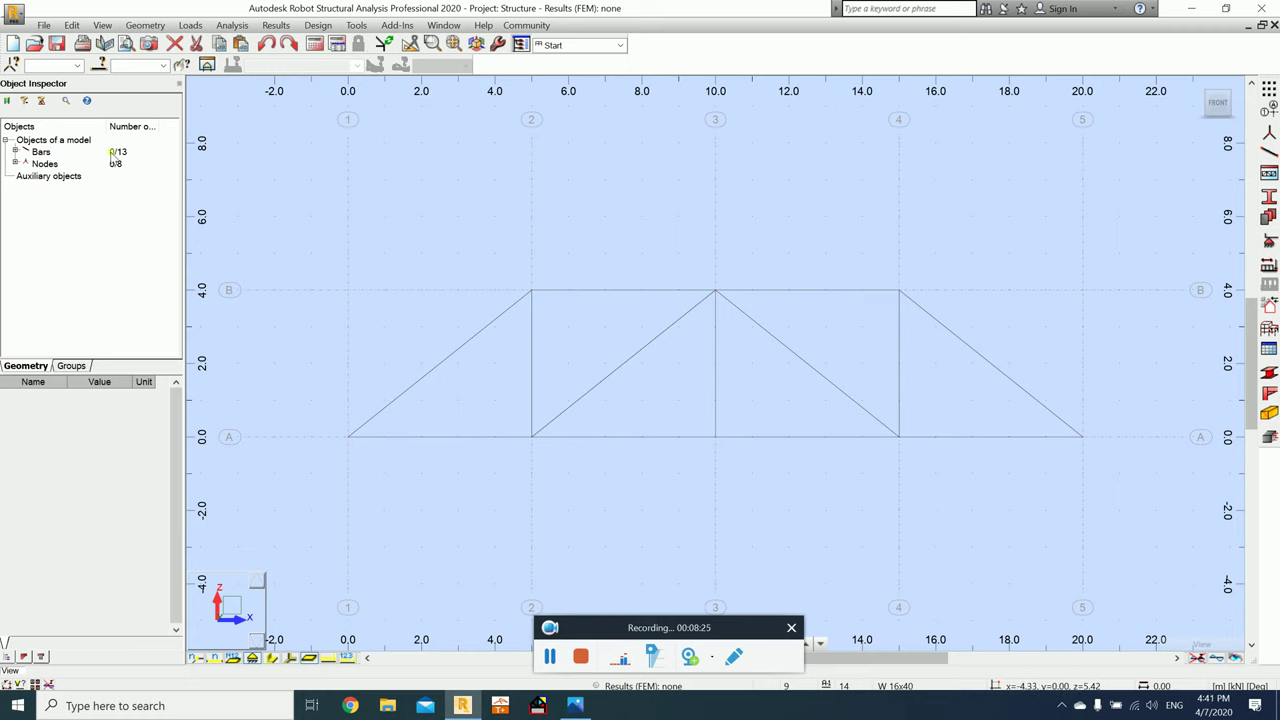
Step: Check the supports in Example.PNG and assign a Pinned nodal support to the truss node at (0, 0)
{"action": "key", "text": "alt+Tab"}
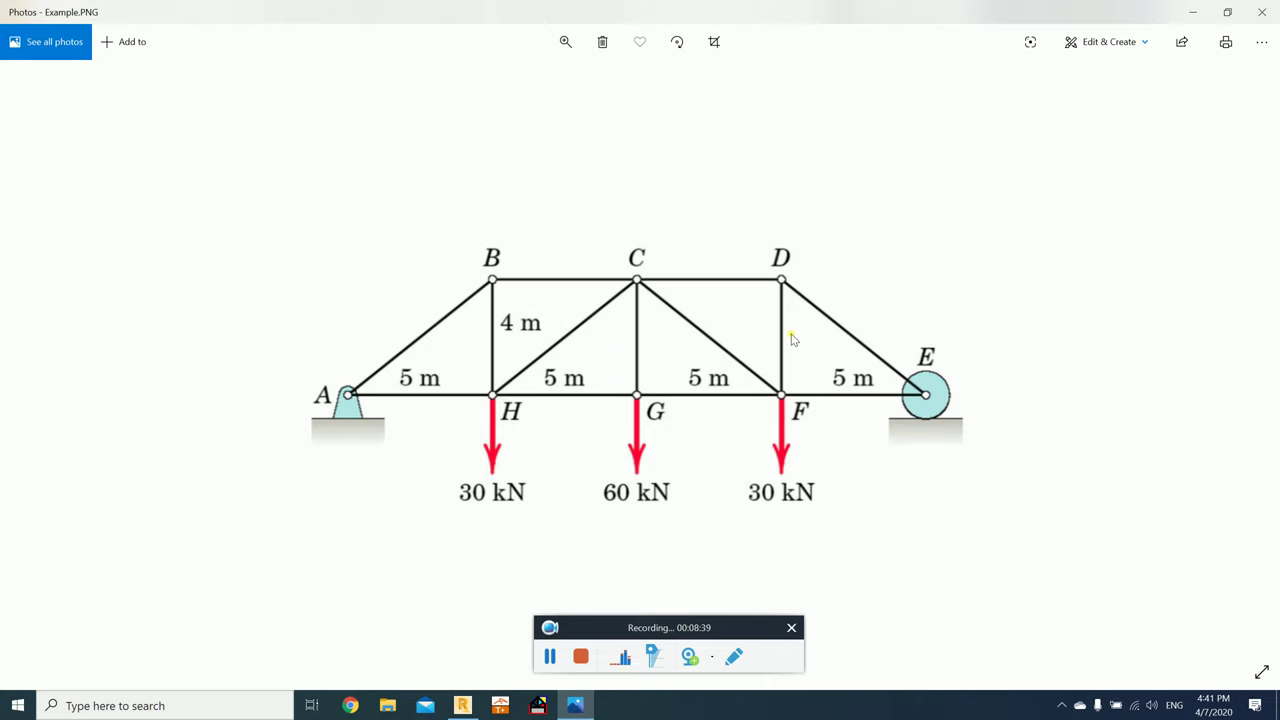
{"action": "key", "text": "alt+Tab"}
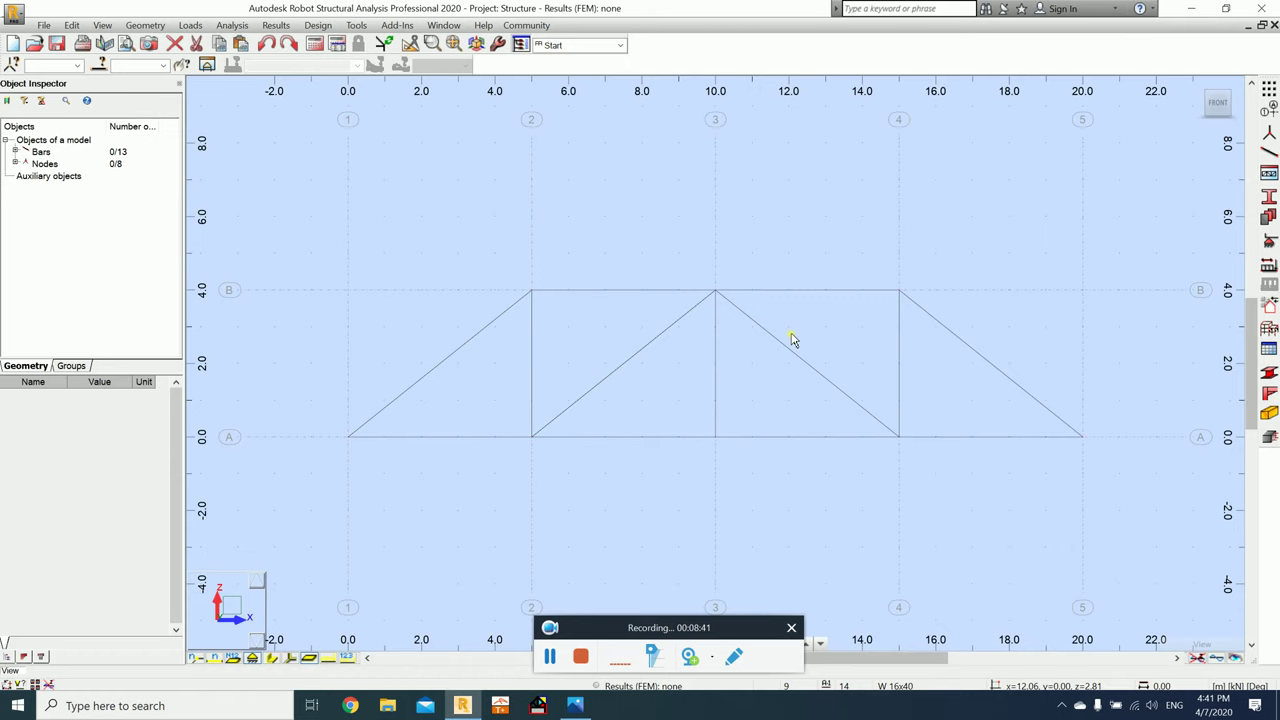
{"action": "left_click", "coordinate": [1268, 244]}
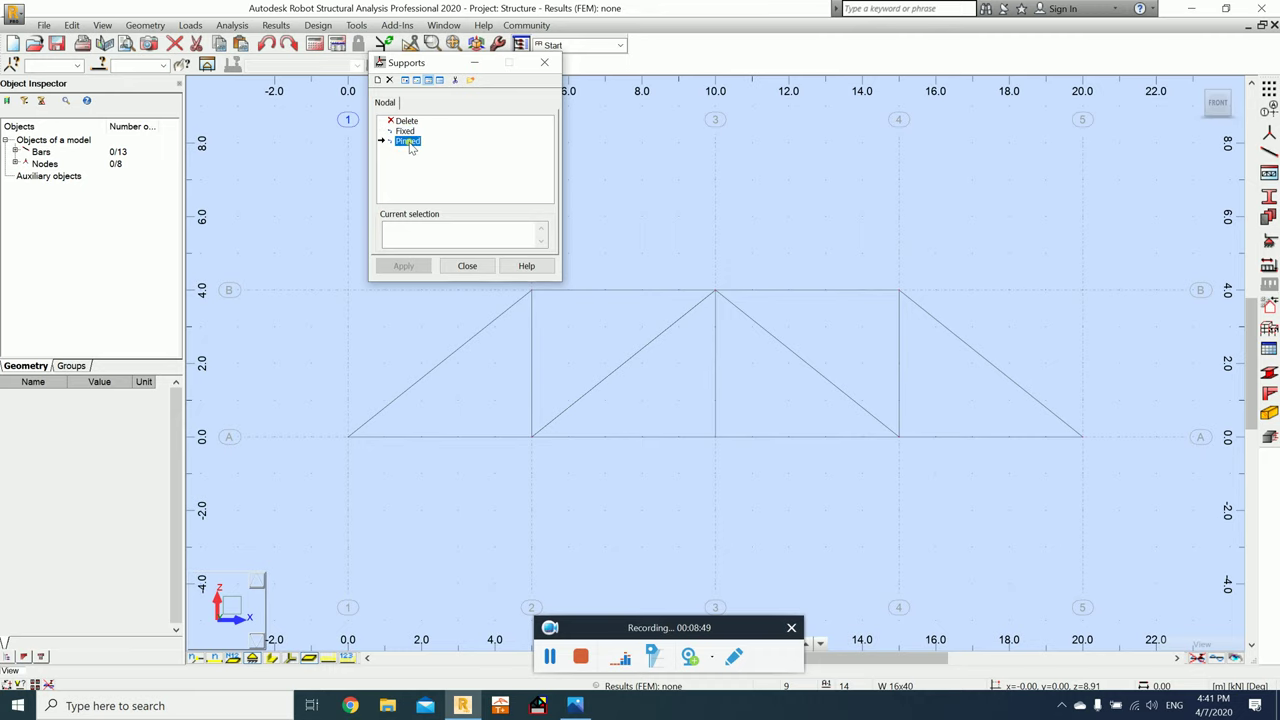
{"action": "key", "text": "alt+Tab"}
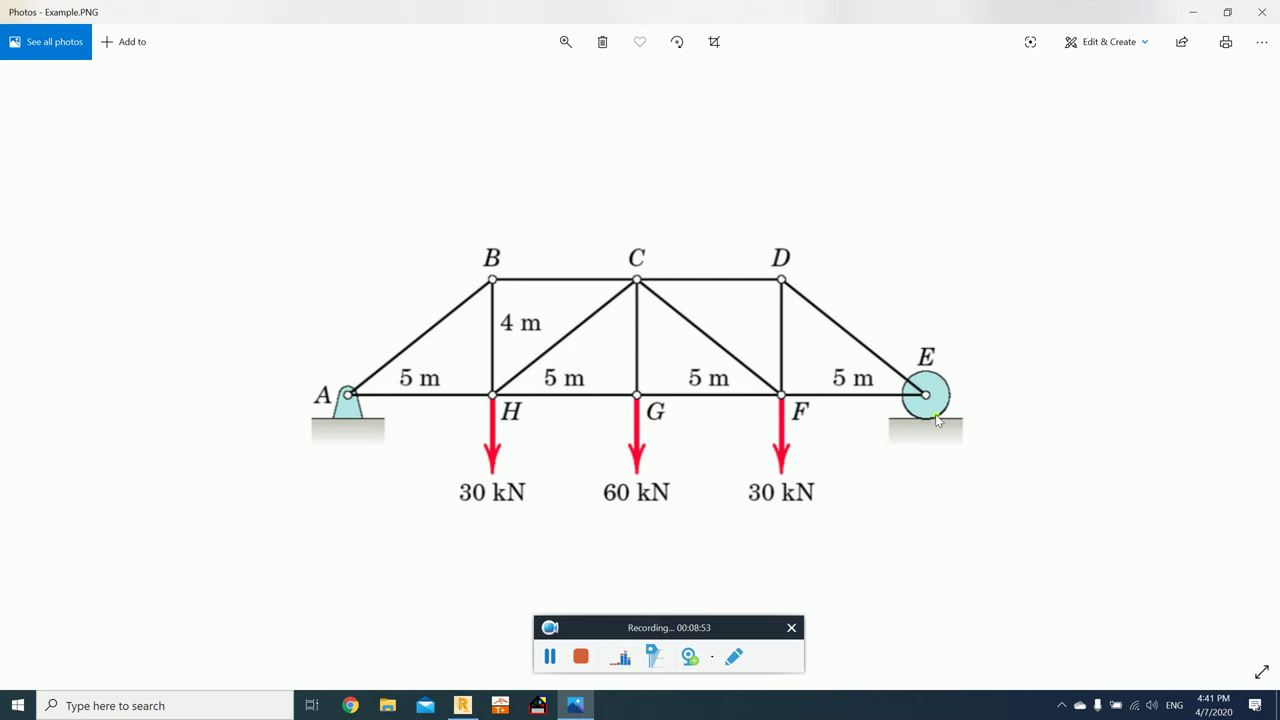
{"action": "key", "text": "alt+Tab"}
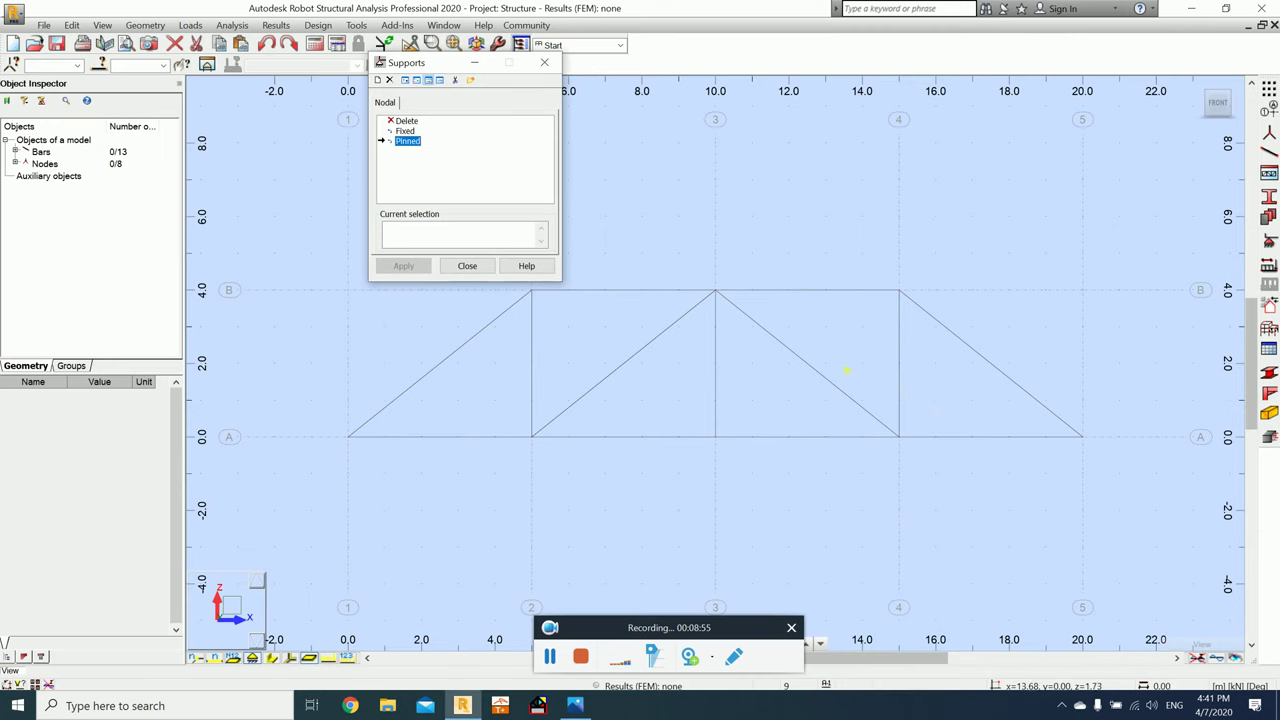
{"action": "left_click", "coordinate": [401, 141]}
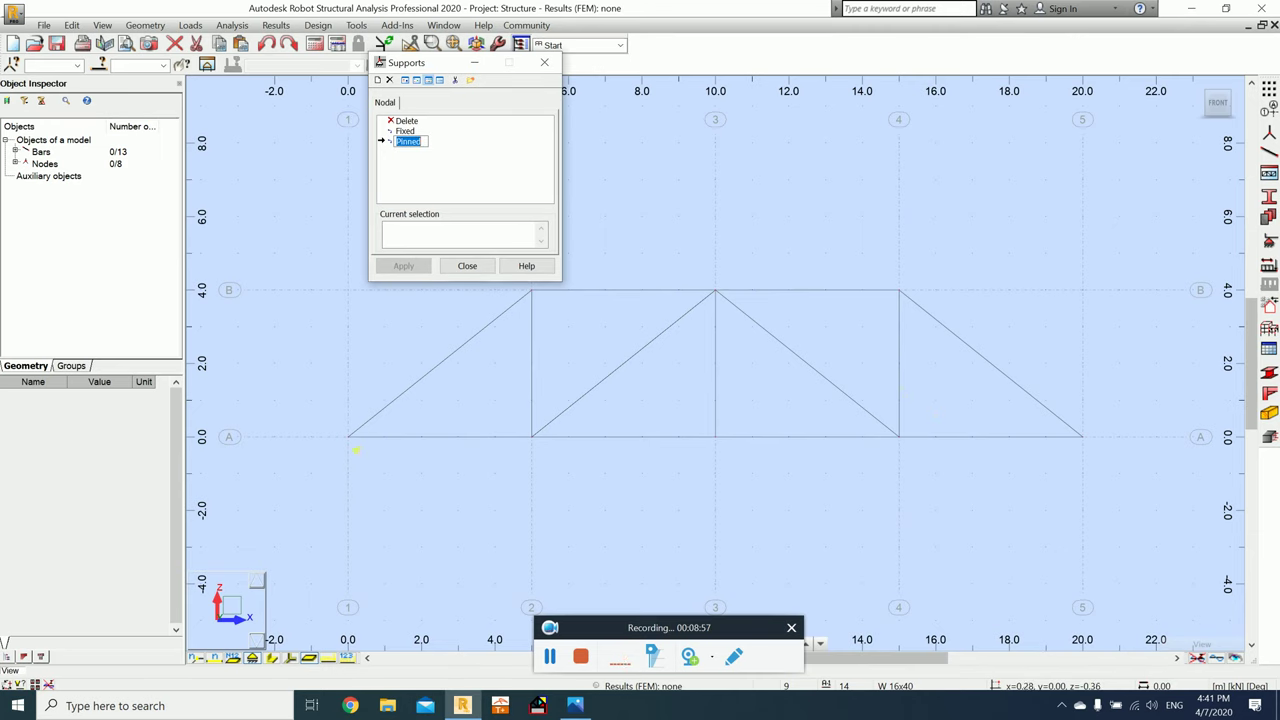
{"action": "left_click", "coordinate": [347, 436]}
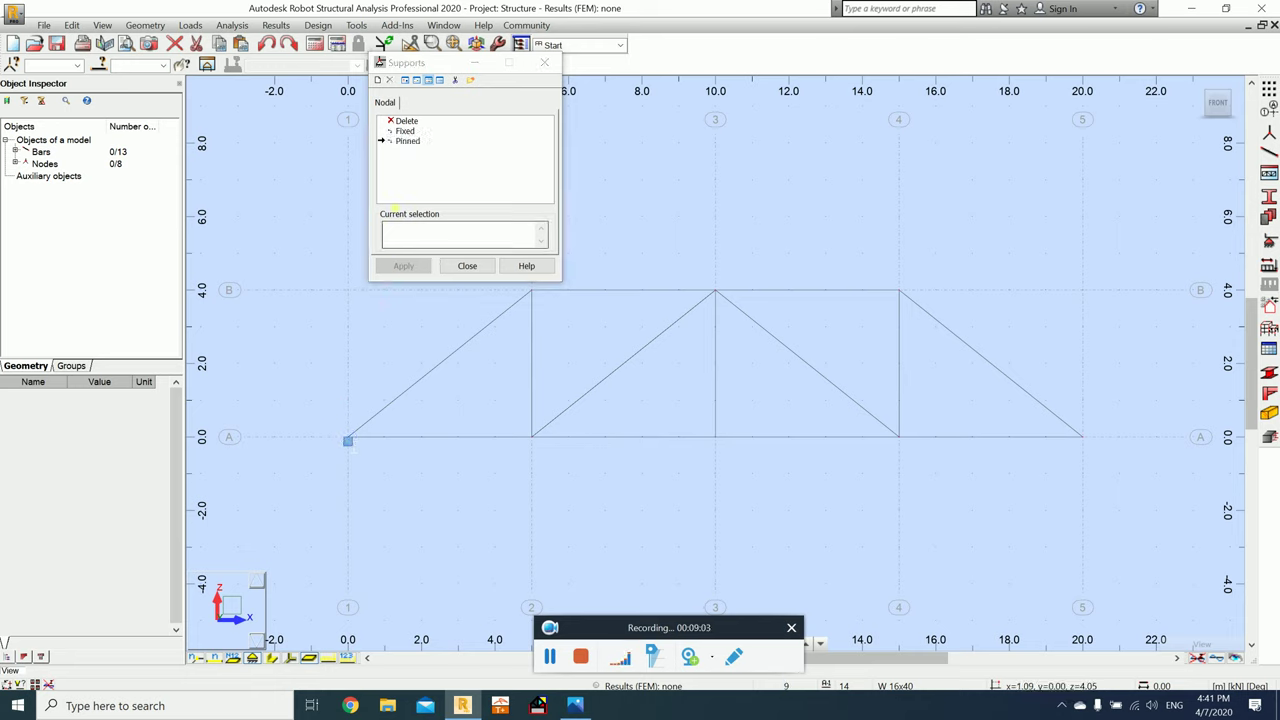
Step: Define a new rigid support labelled Roller with UX released and only UZ fixed, and add it to the support list
{"action": "left_click", "coordinate": [379, 81]}
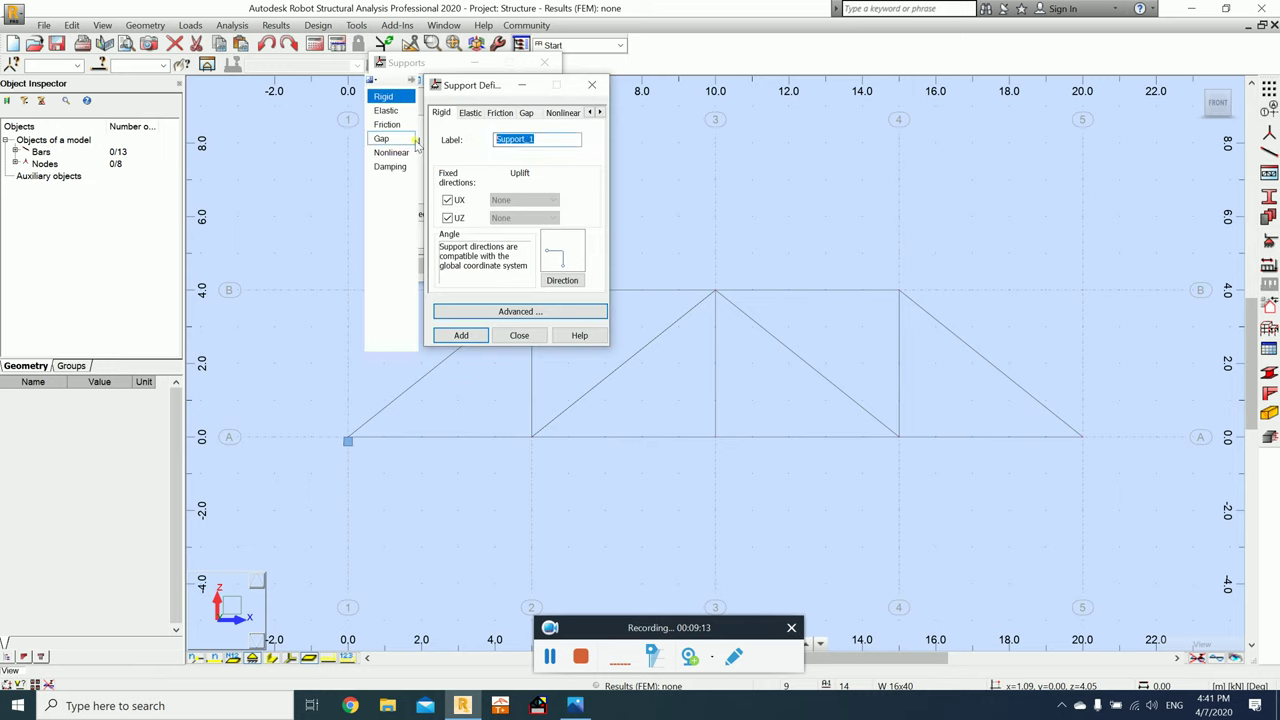
{"action": "type", "text": "Roller"}
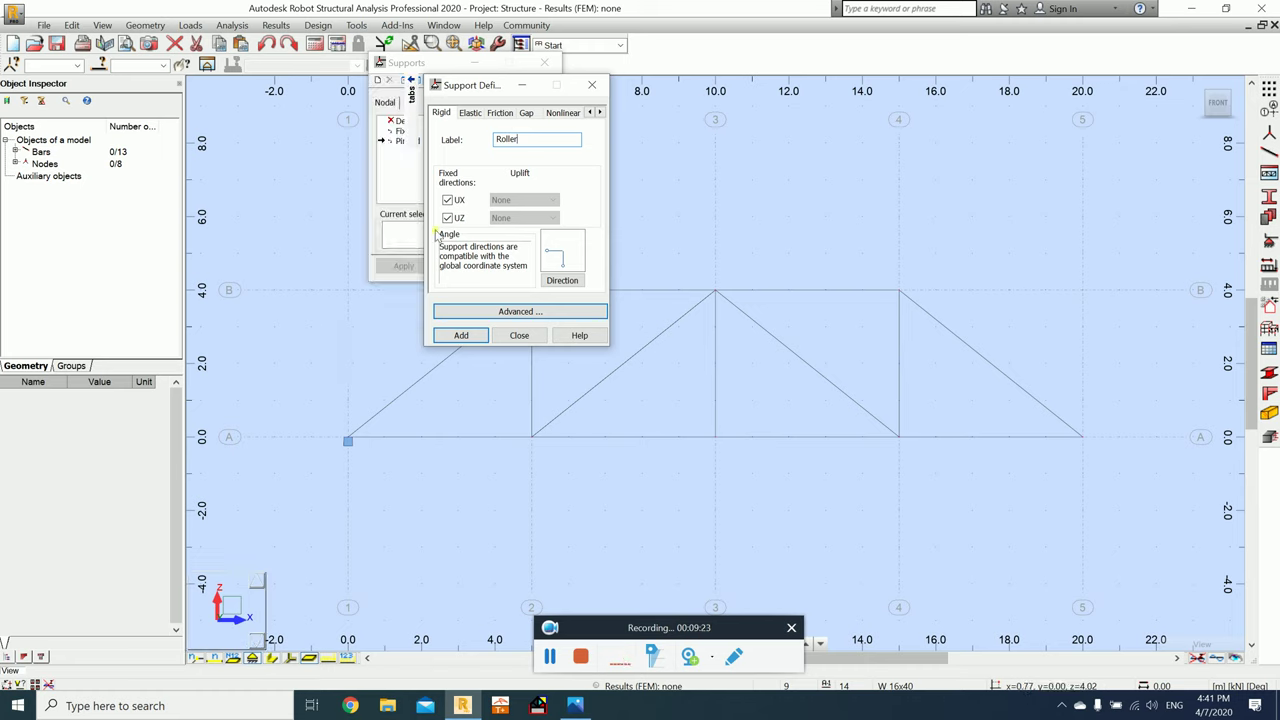
{"action": "left_click", "coordinate": [449, 201]}
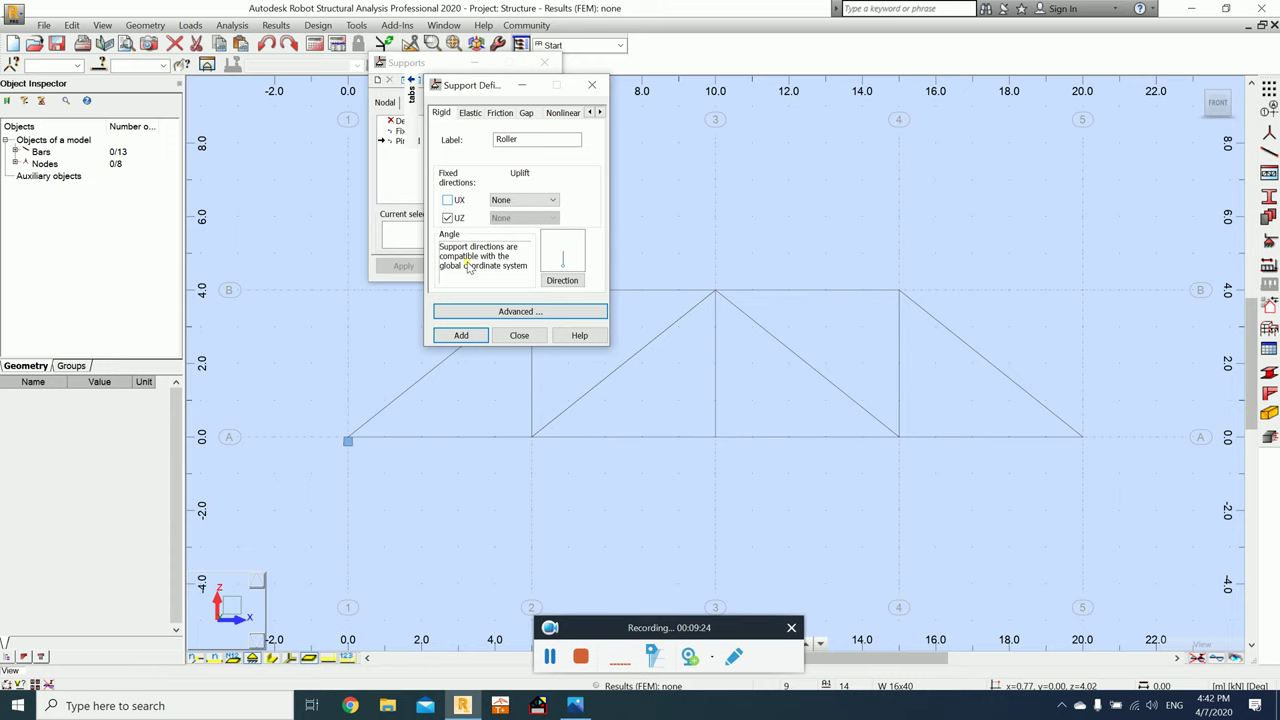
{"action": "left_click", "coordinate": [478, 336]}
{"action": "left_click", "coordinate": [519, 335]}
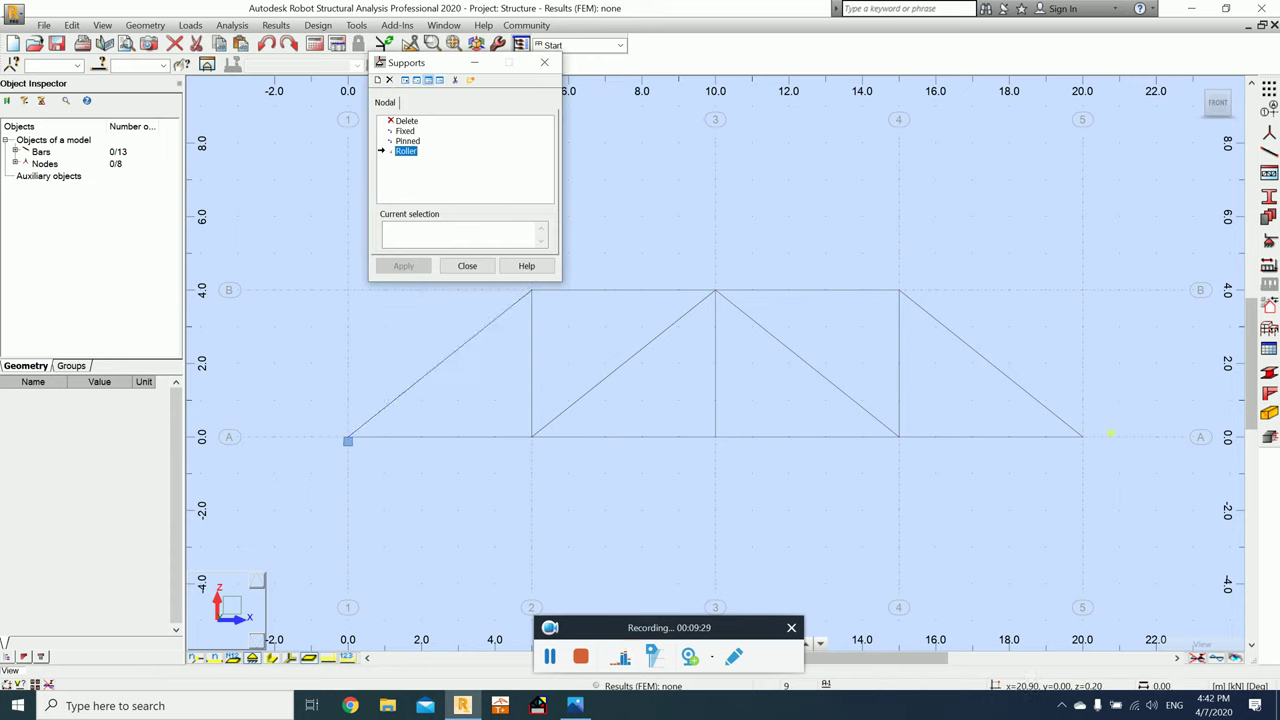
Step: Assign the Roller support to the truss node at (20, 0) and finish support assignment
{"action": "left_click", "coordinate": [1082, 436]}
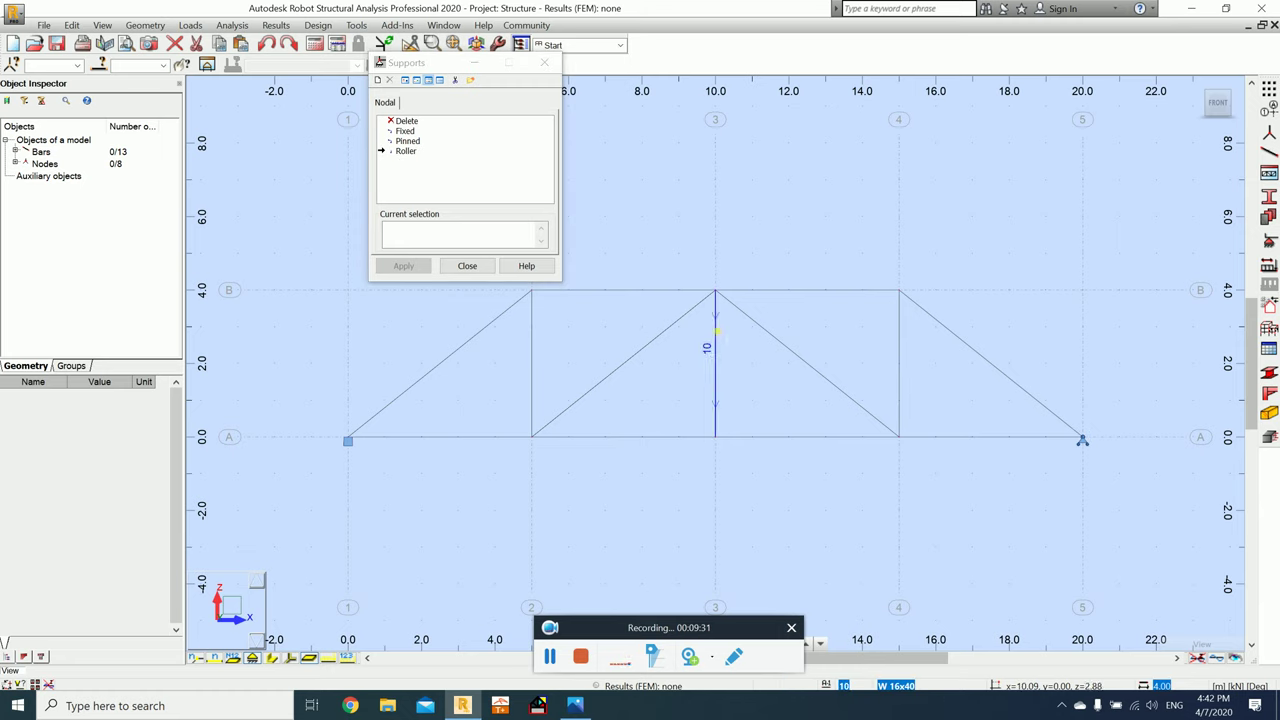
{"action": "left_click", "coordinate": [467, 266]}
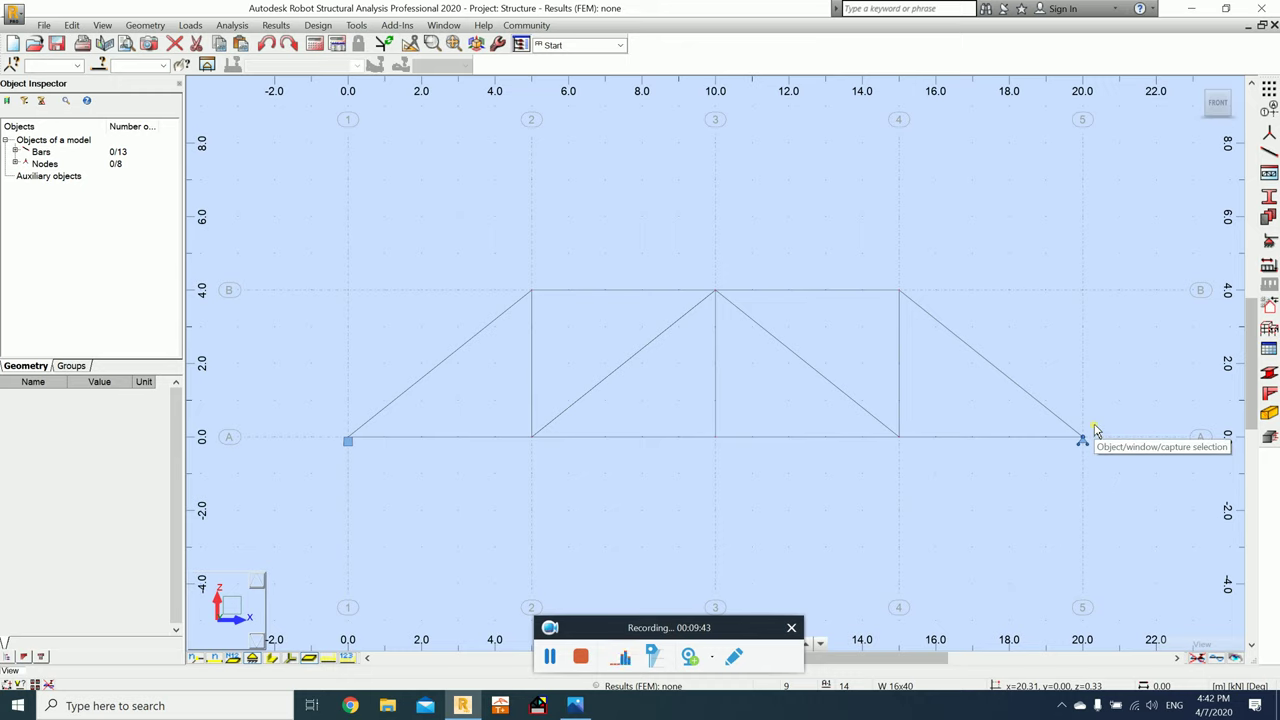
Step: Check the loads in Example.PNG and add a load case DL1 of dead nature
{"action": "key", "text": "alt+Tab"}
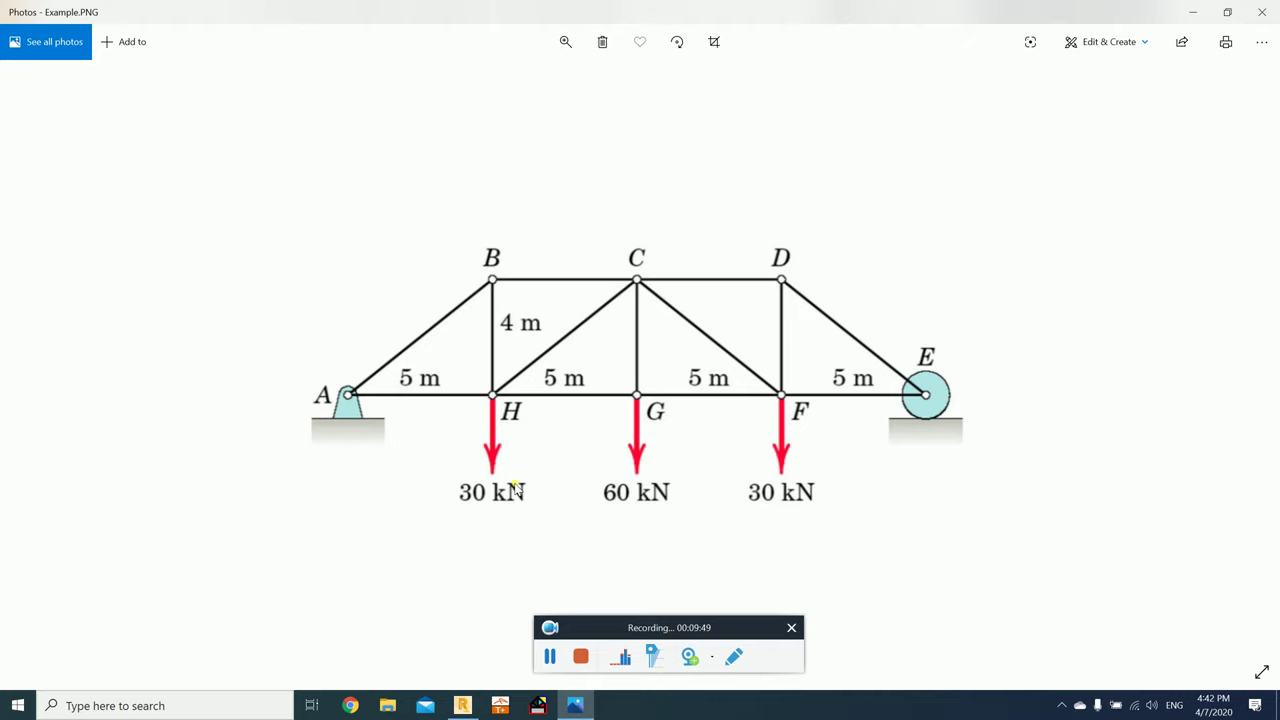
{"action": "key", "text": "alt+Tab"}
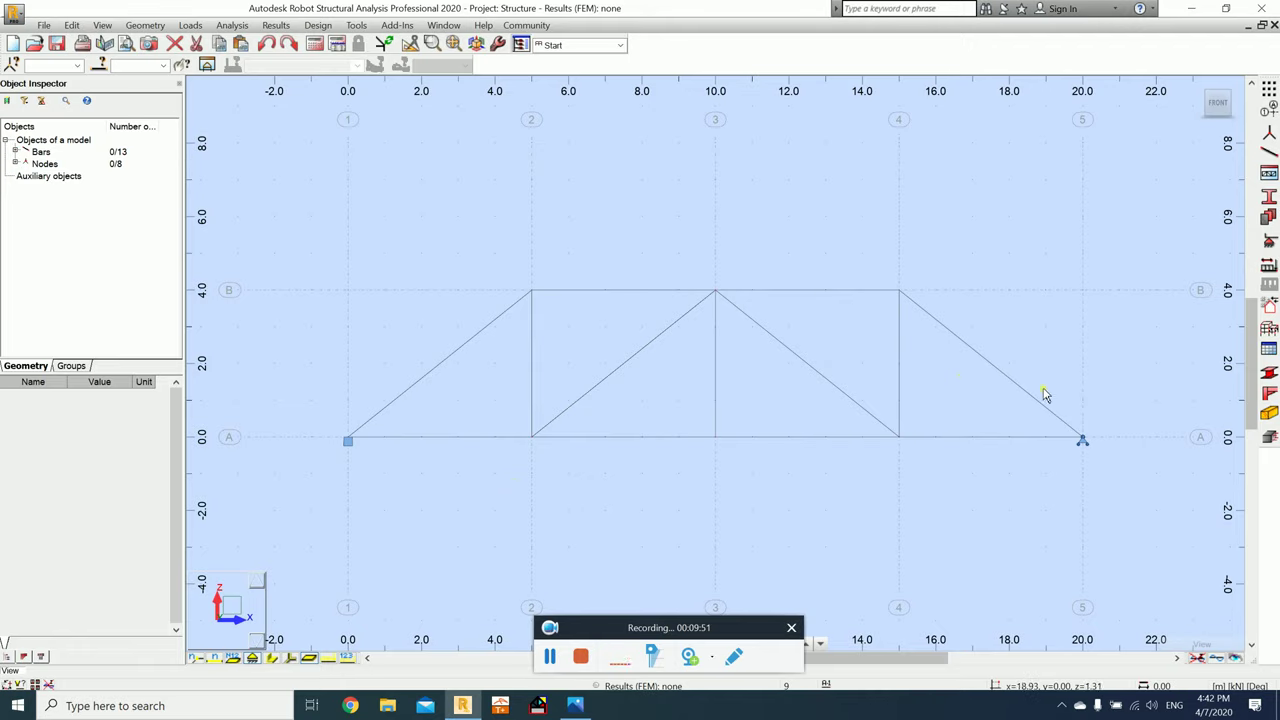
{"action": "left_click", "coordinate": [1270, 267]}
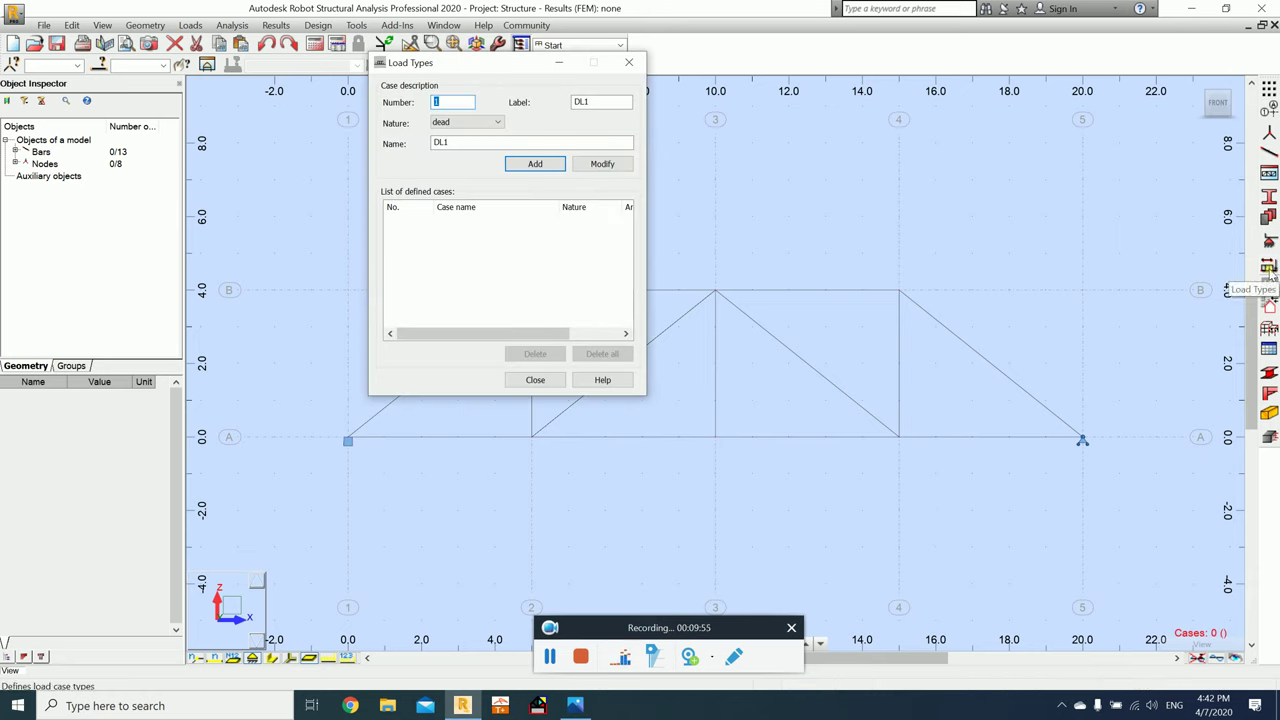
{"action": "left_click", "coordinate": [538, 163]}
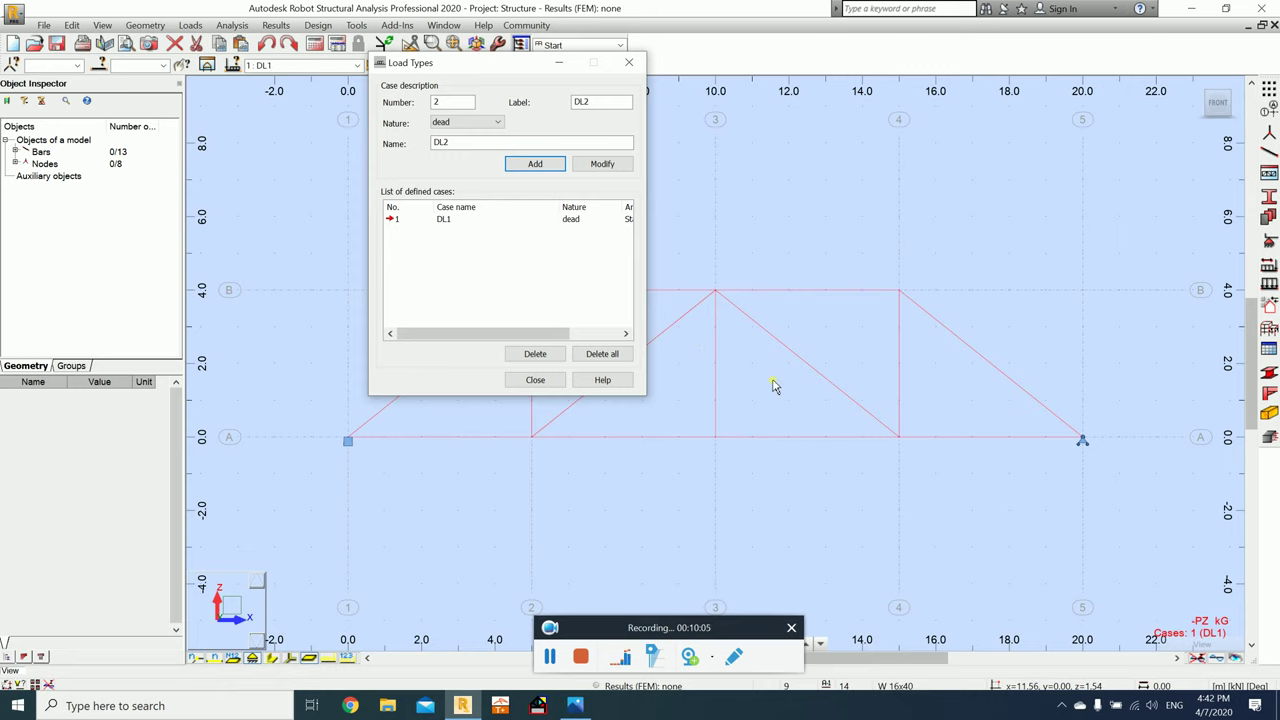
{"action": "left_click", "coordinate": [535, 380]}
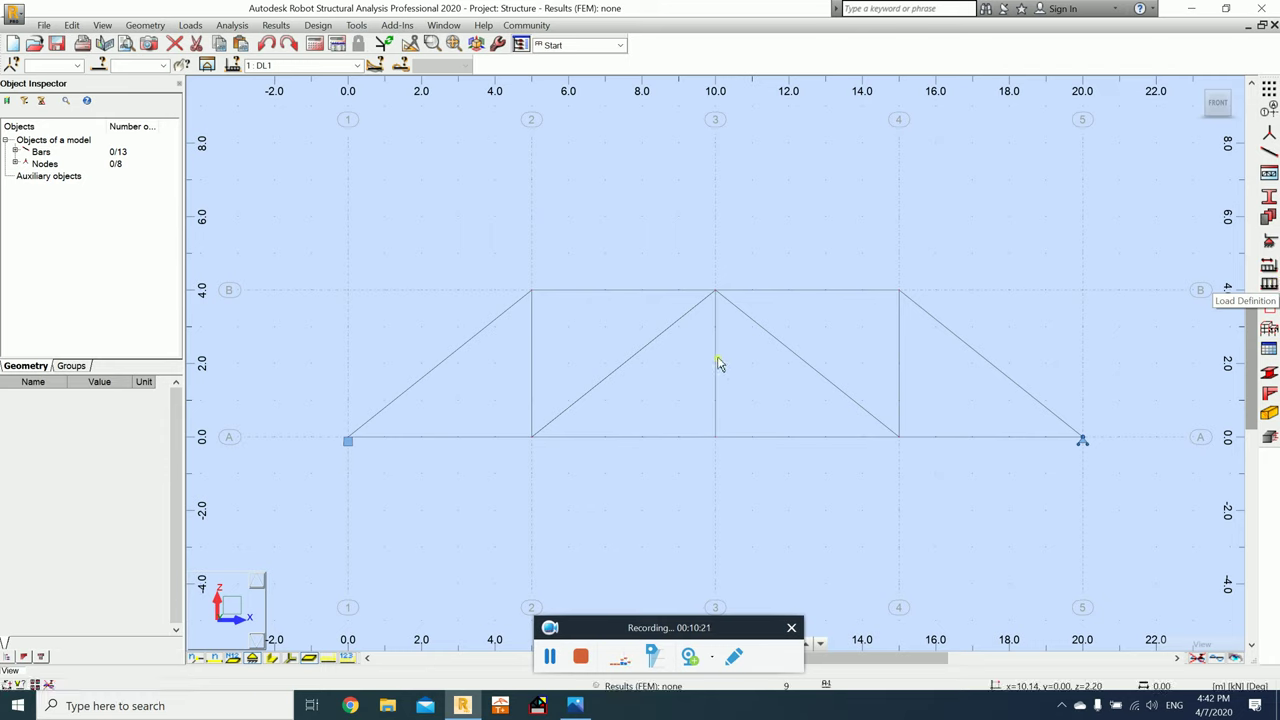
Step: Define a nodal force of -30 kN in Z for load case DL1, following the load values in Example.PNG
{"action": "left_click", "coordinate": [1268, 285]}
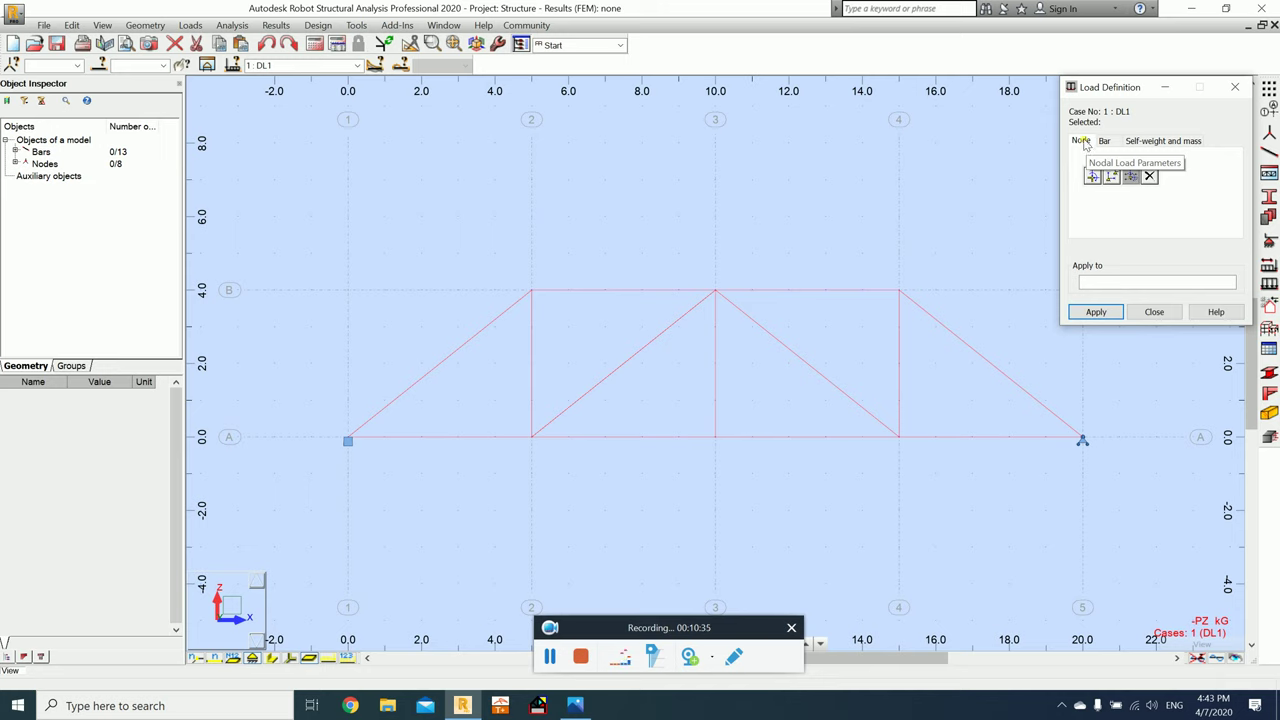
{"action": "left_click", "coordinate": [1092, 177]}
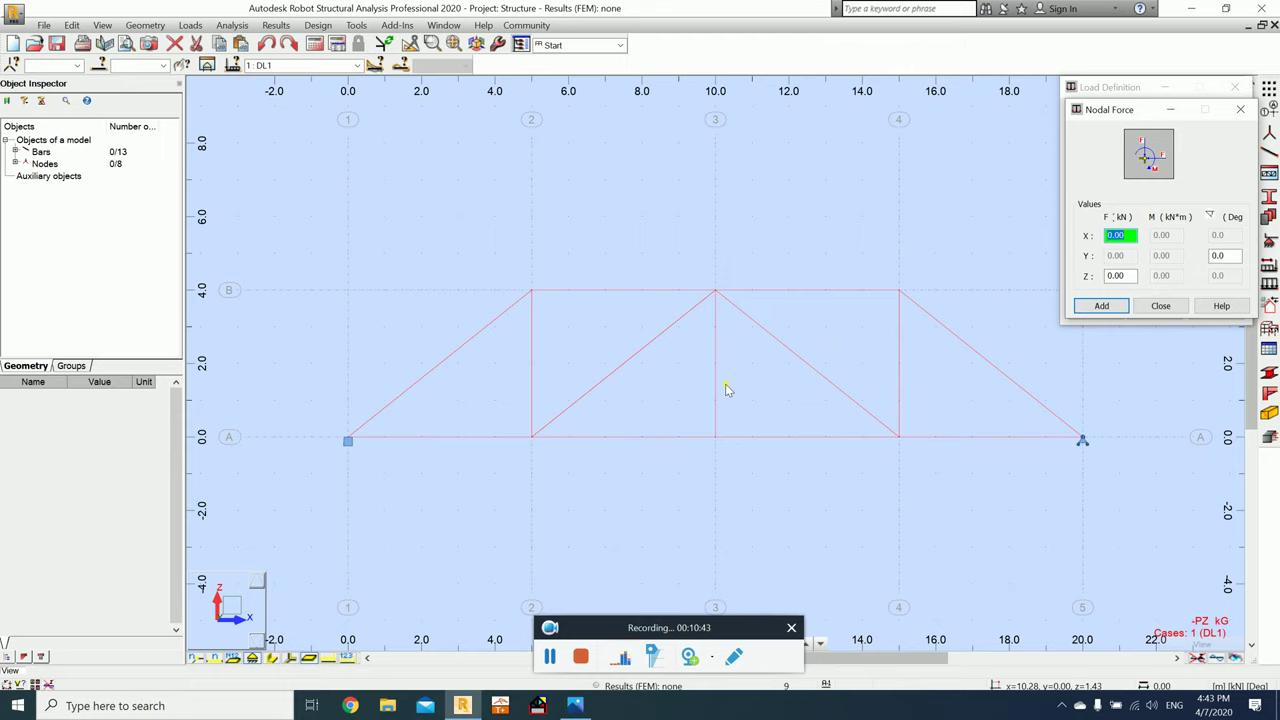
{"action": "key", "text": "alt+Tab"}
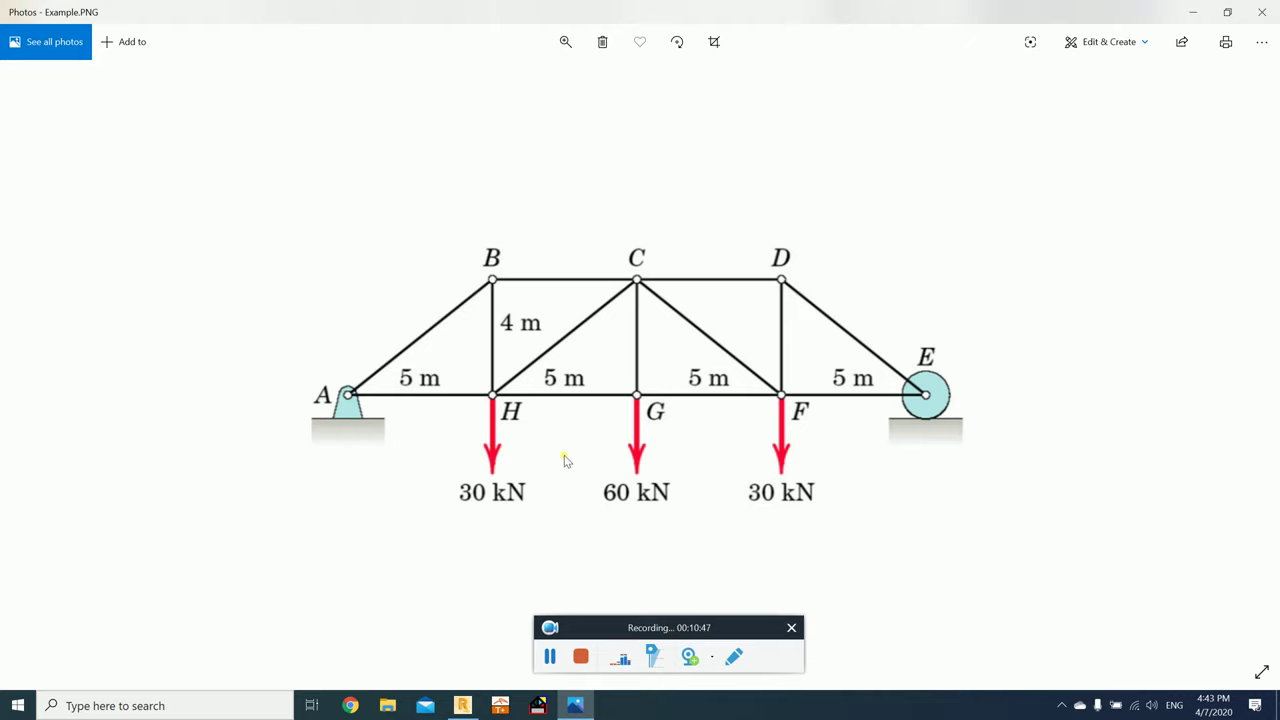
{"action": "key", "text": "alt+Tab"}
{"action": "key", "text": "alt+Tab"}
{"action": "key", "text": "alt+Tab"}
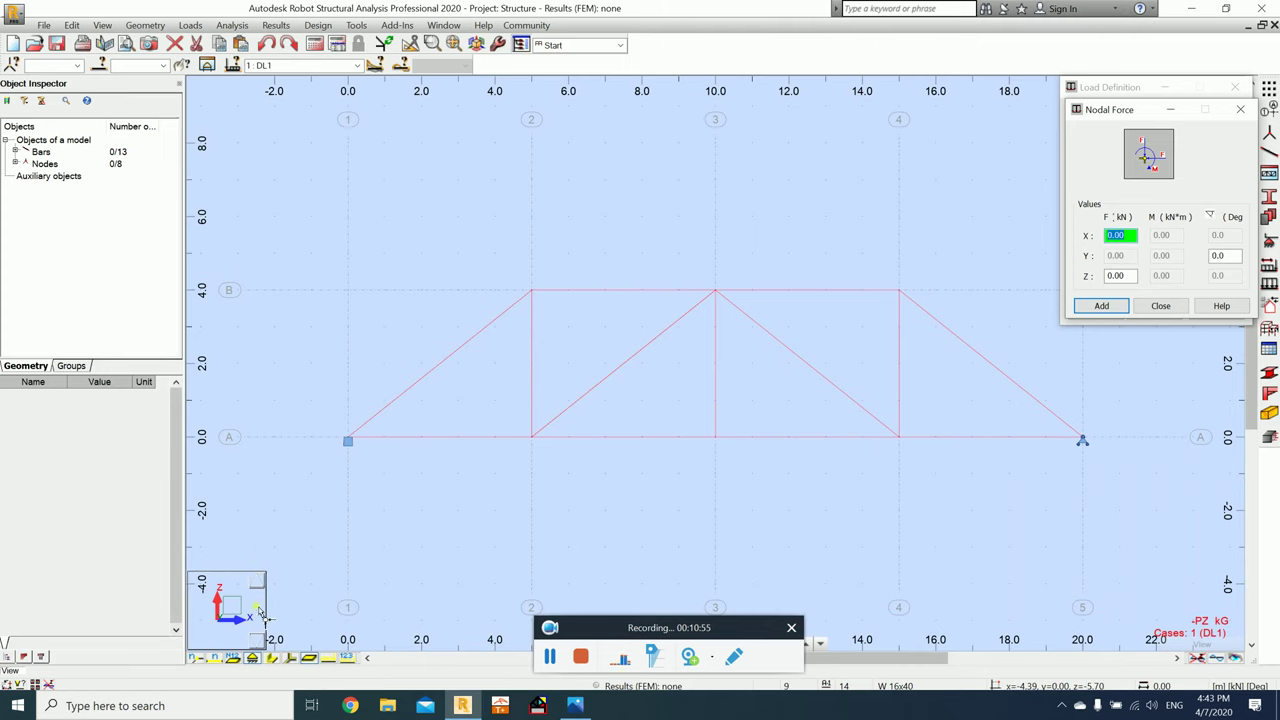
{"action": "left_click", "coordinate": [1120, 278]}
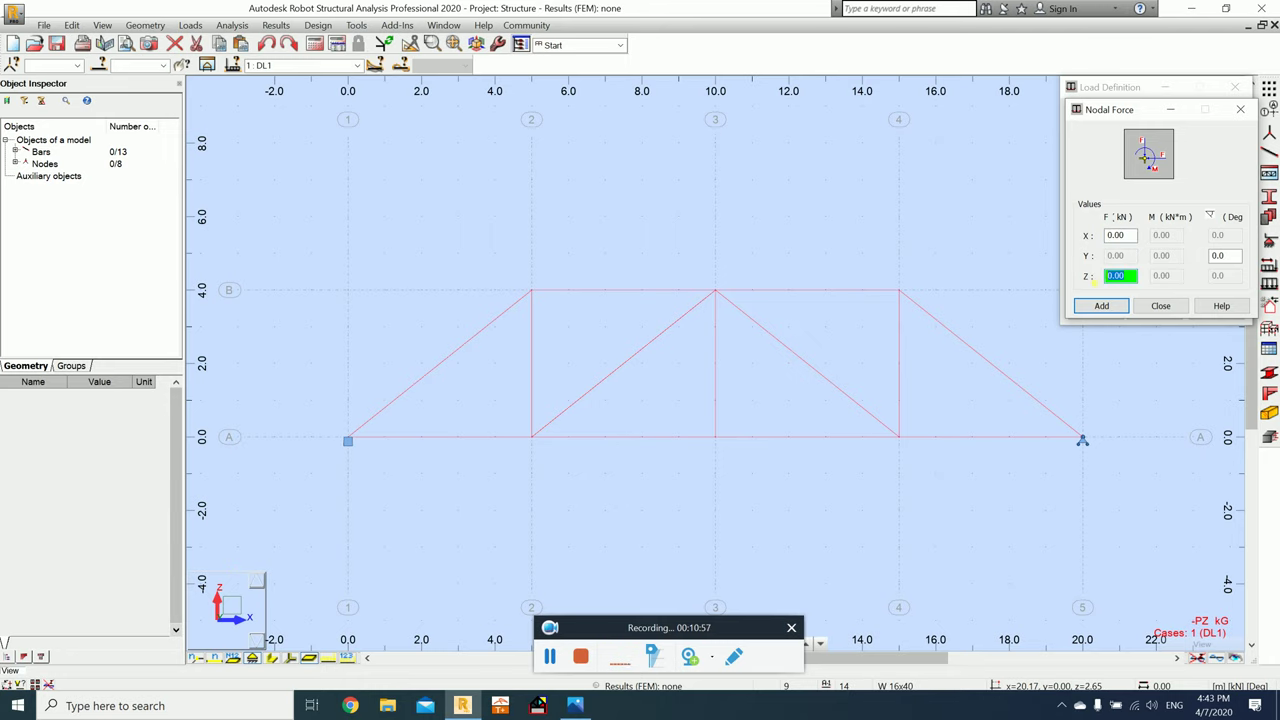
{"action": "type", "text": "-"}
{"action": "key", "text": "alt+Tab"}
{"action": "left_click", "coordinate": [1100, 305]}
Step: Check the loaded joints in Example.PNG and apply the 30 kN downward force to the bottom nodes at x = 5 and 15 m
{"action": "key", "text": "alt+Tab"}
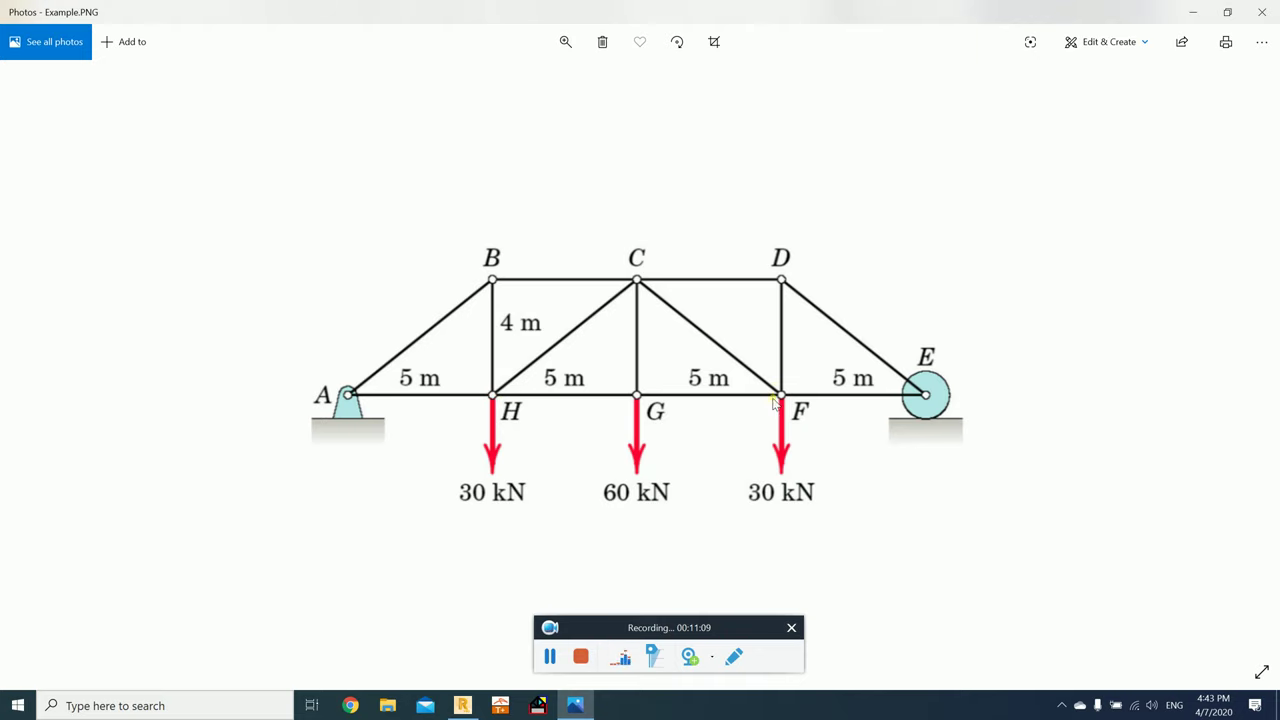
{"action": "key", "text": "alt+Tab"}
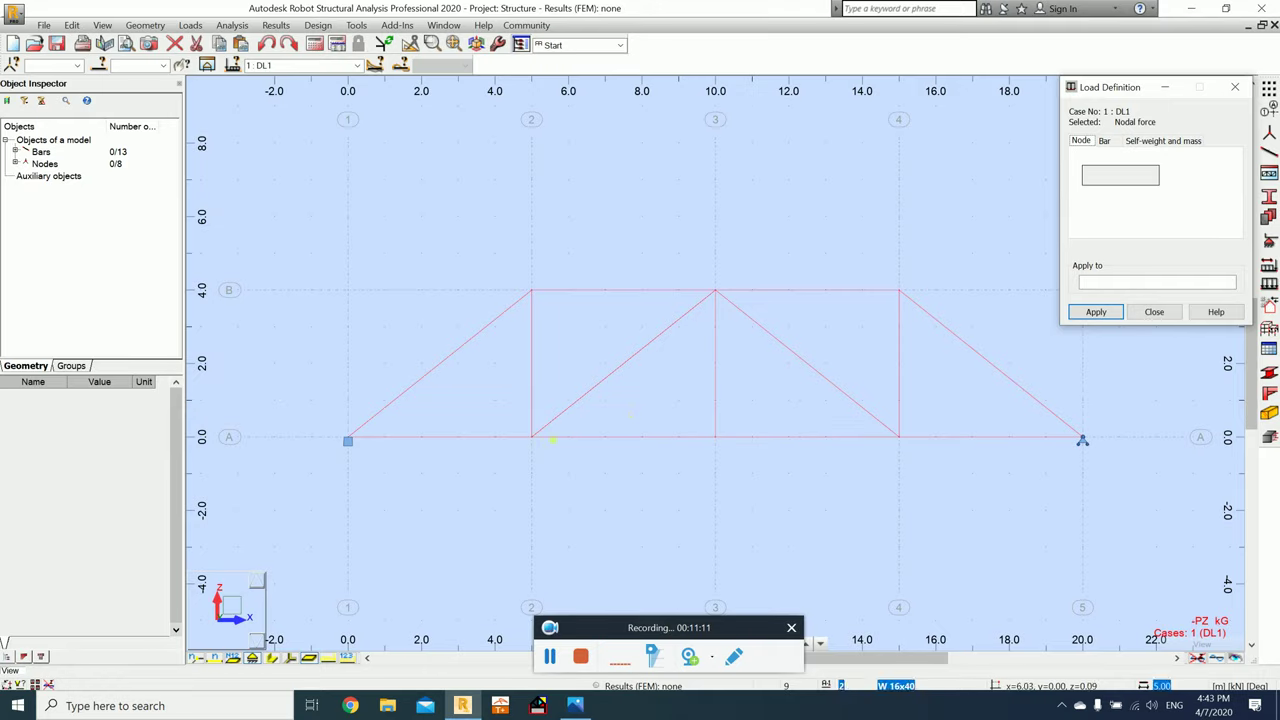
{"action": "left_click", "coordinate": [532, 437]}
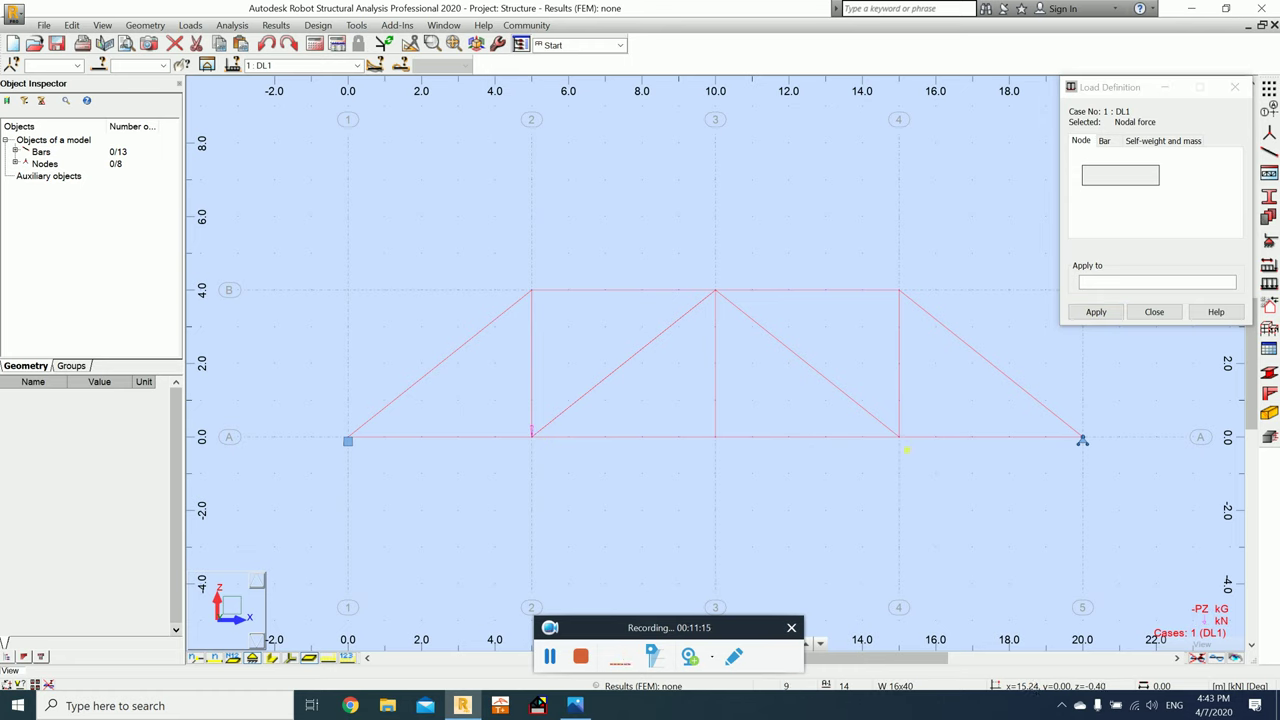
{"action": "left_click", "coordinate": [898, 437]}
Step: Define a nodal force of -60 kN in Z, apply it to the bottom node at x = 10 m, and finish load definition
{"action": "left_click", "coordinate": [1090, 145]}
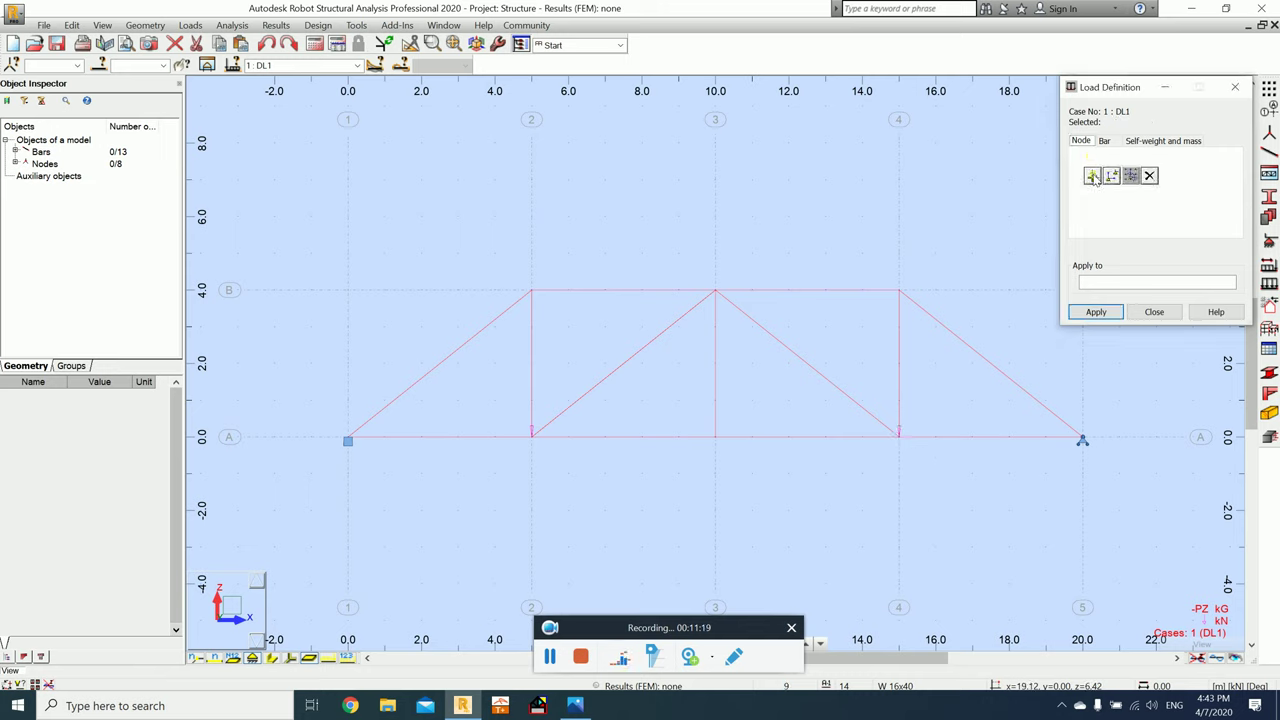
{"action": "left_click", "coordinate": [1093, 177]}
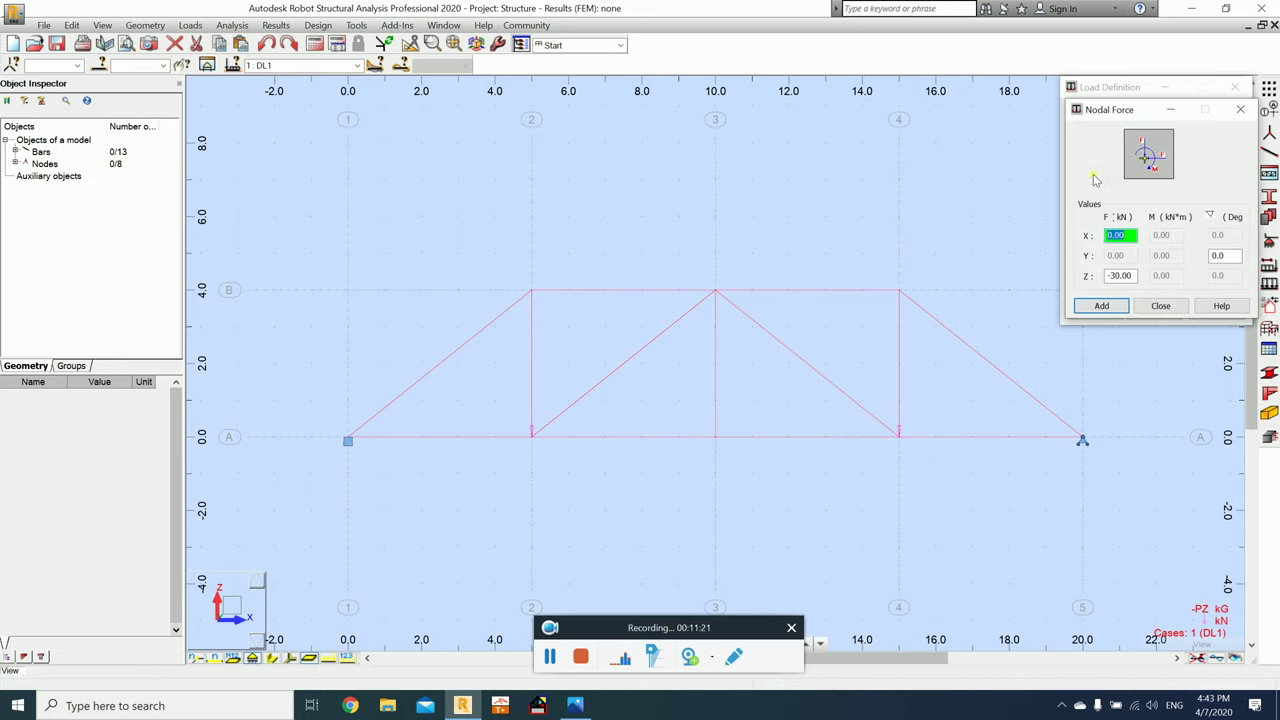
{"action": "left_click", "coordinate": [1124, 277]}
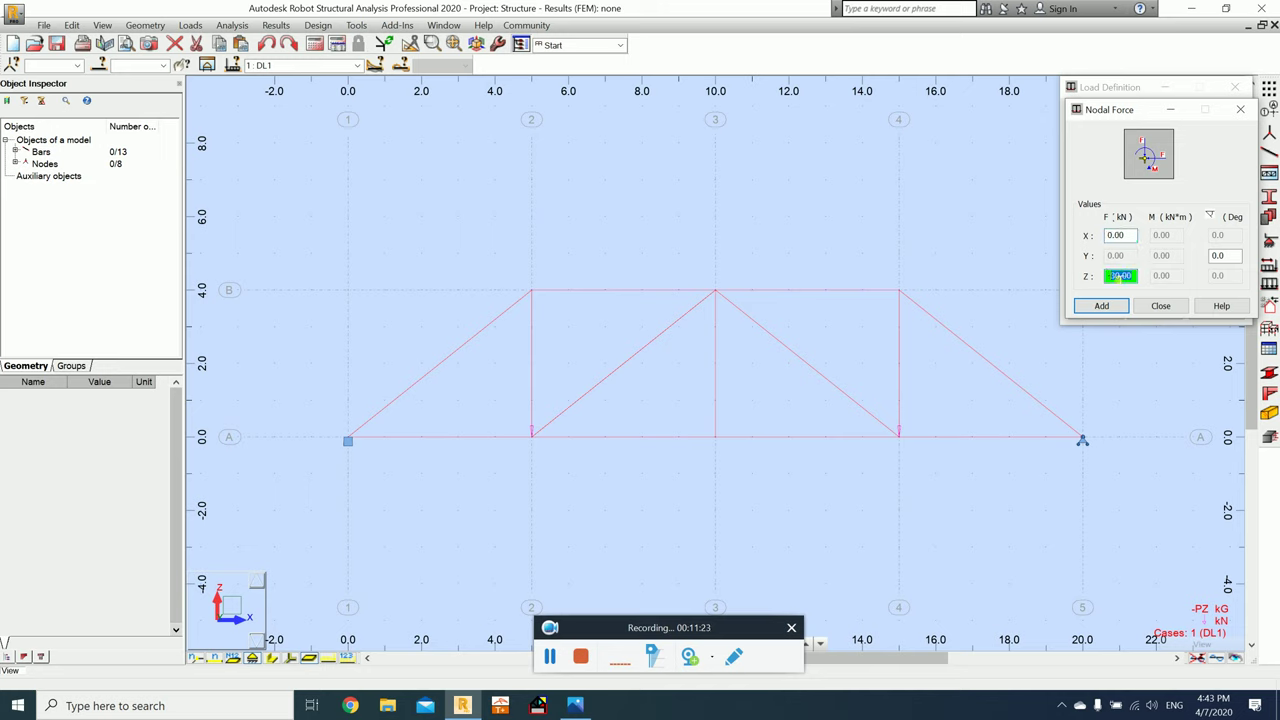
{"action": "key", "text": "Return"}
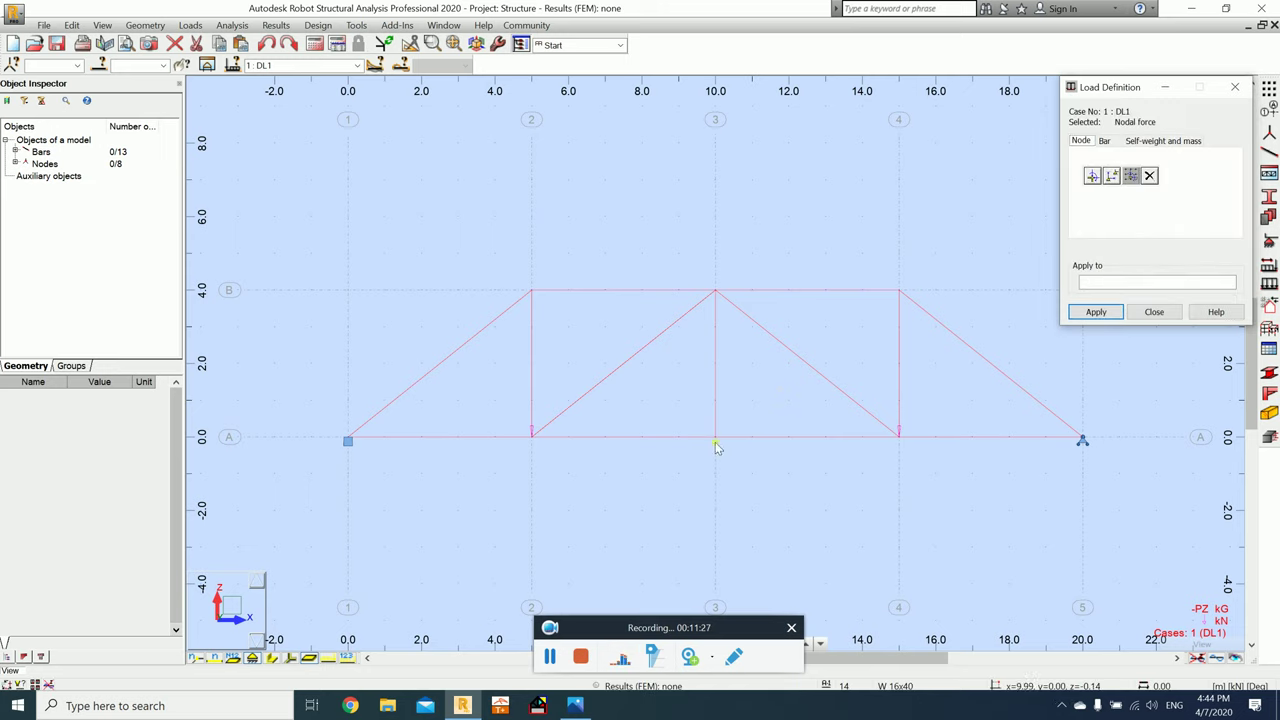
{"action": "left_click", "coordinate": [716, 438]}
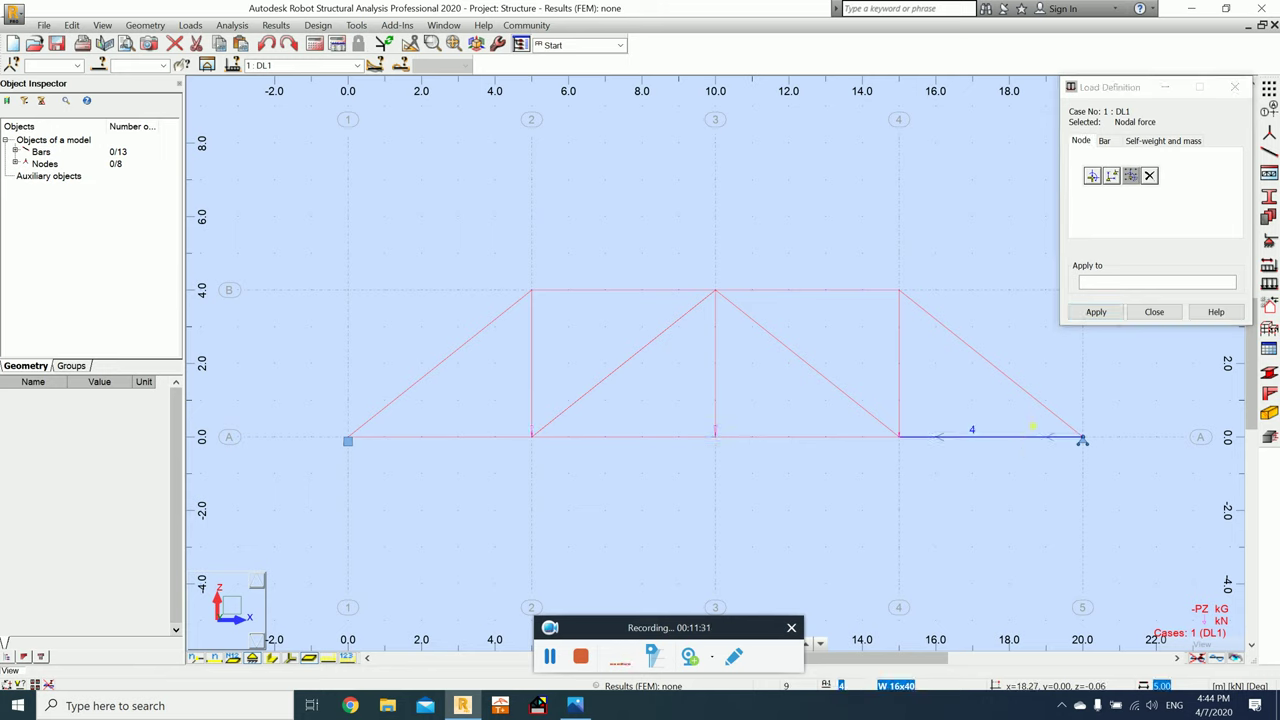
{"action": "left_click", "coordinate": [1155, 312]}
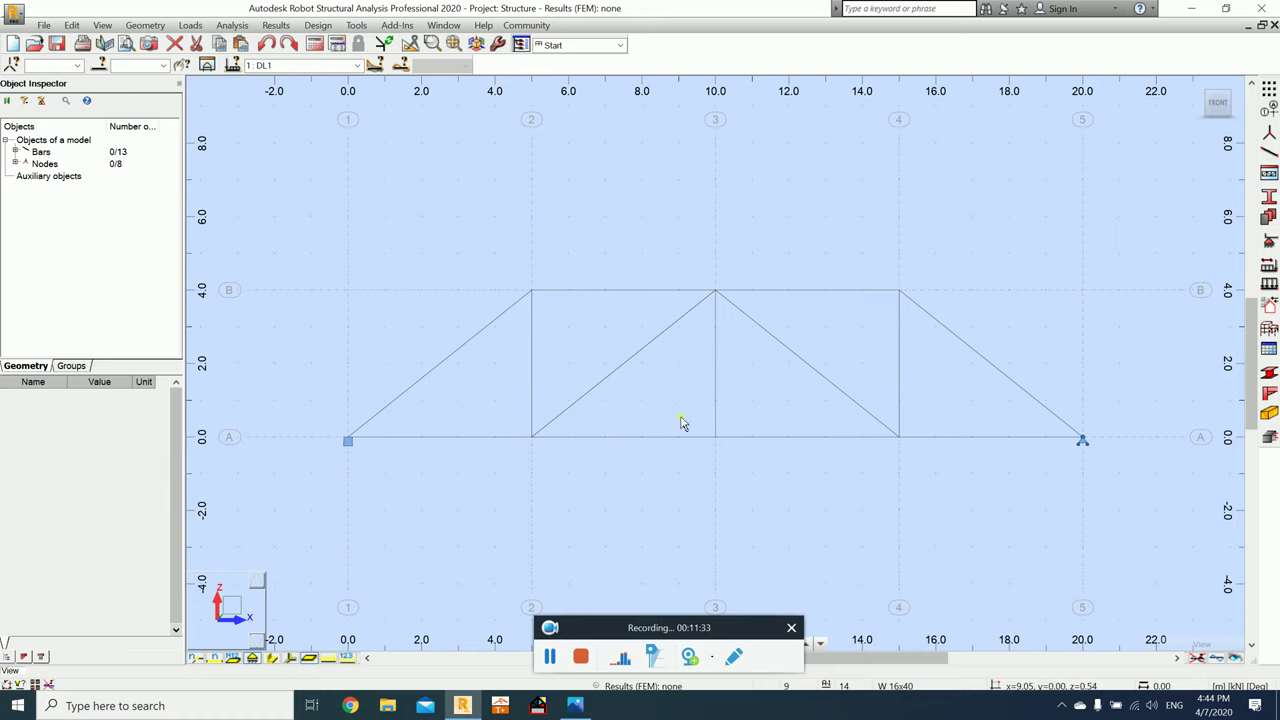
Step: Display the load symbols together with their values on the truss
{"action": "left_click", "coordinate": [327, 659]}
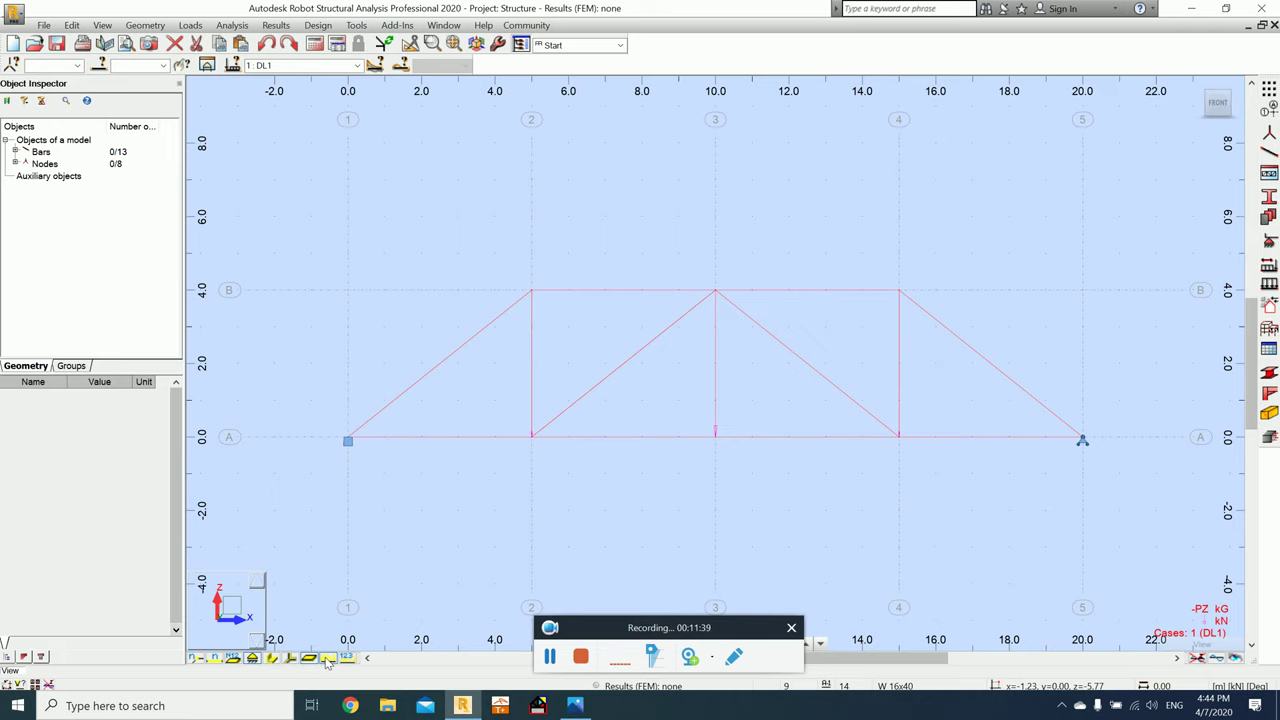
{"action": "left_click", "coordinate": [346, 658]}
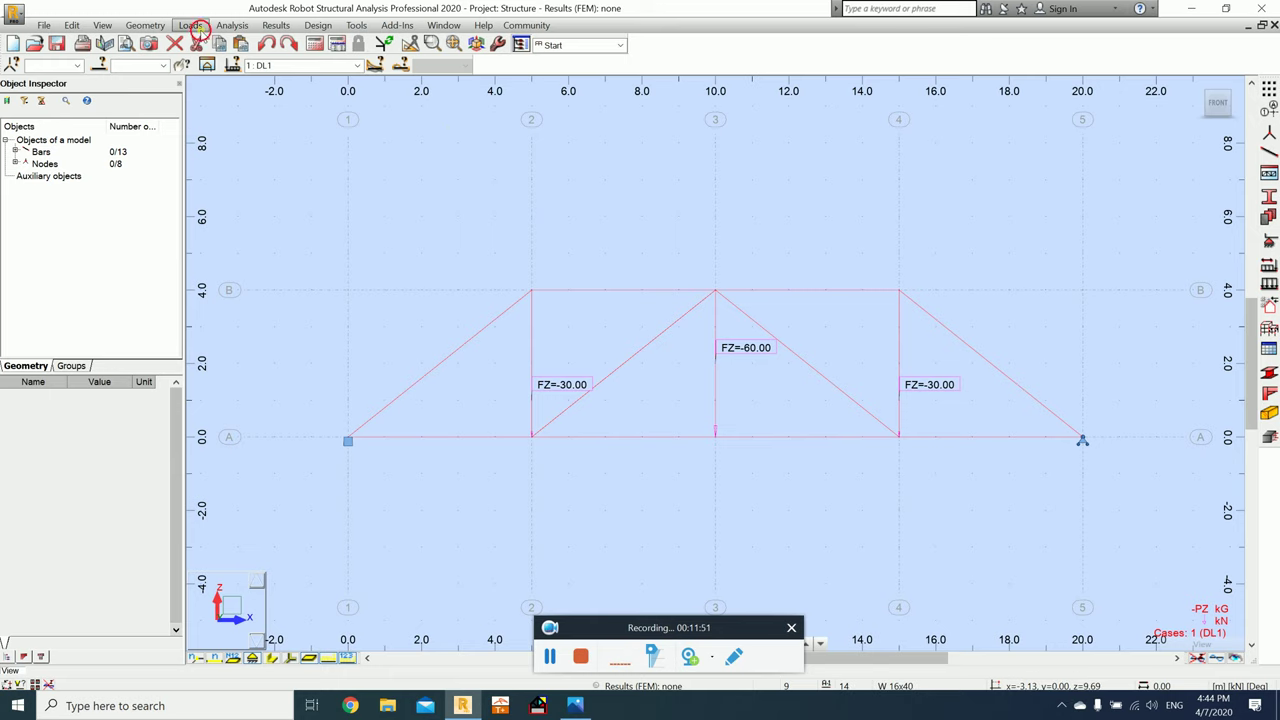
Step: Delete the self-weight load of case DL1 from the load table and return to the structure view
{"action": "left_click", "coordinate": [198, 27]}
{"action": "left_click", "coordinate": [210, 108]}
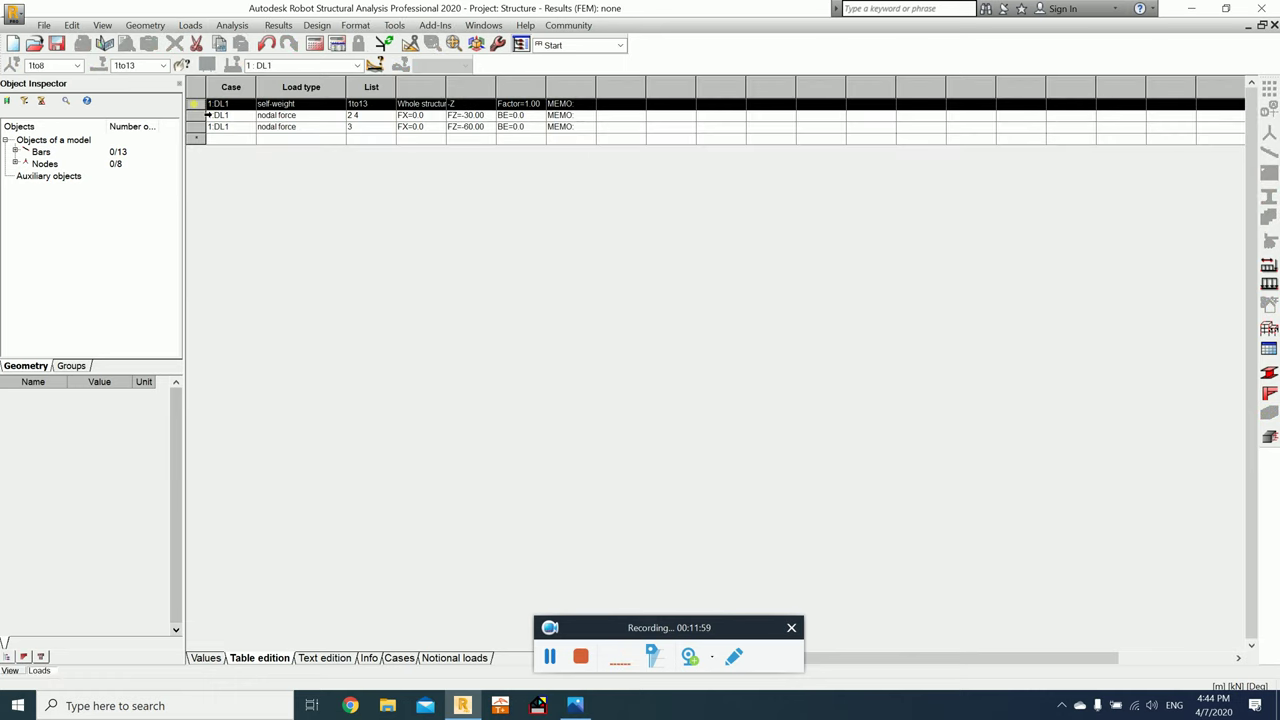
{"action": "key", "text": "Delete"}
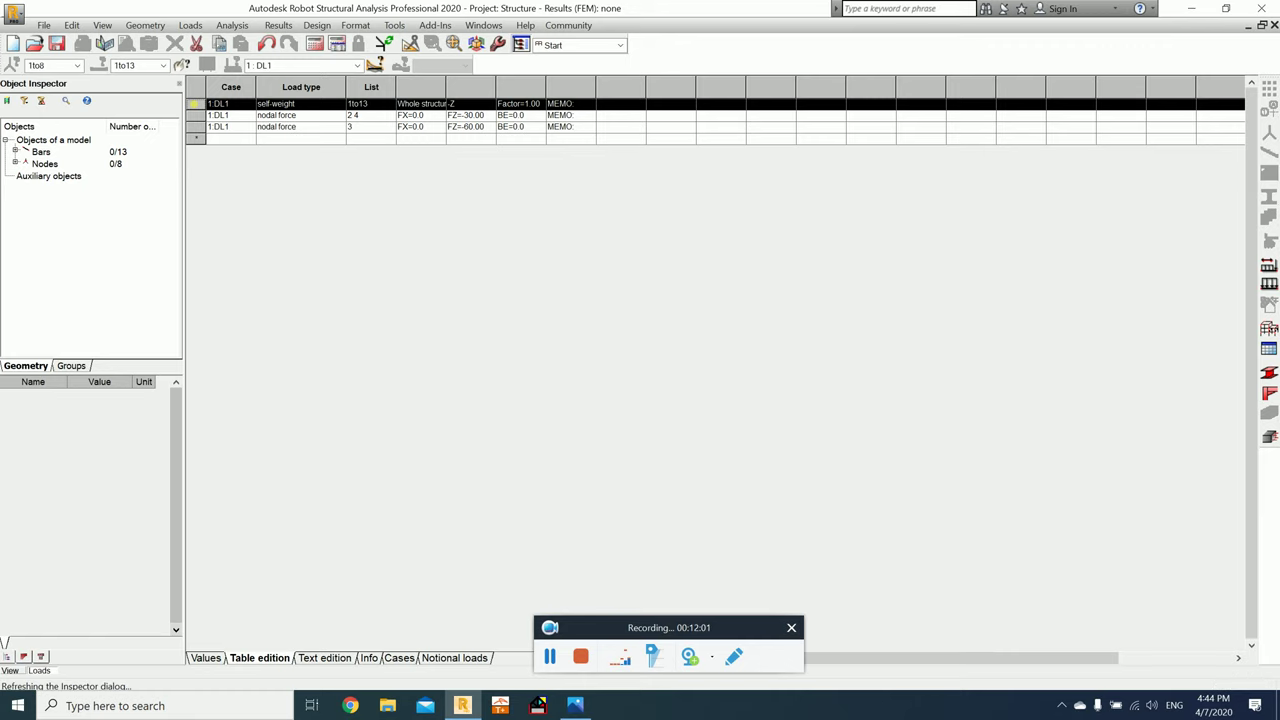
{"action": "left_click", "coordinate": [1275, 26]}
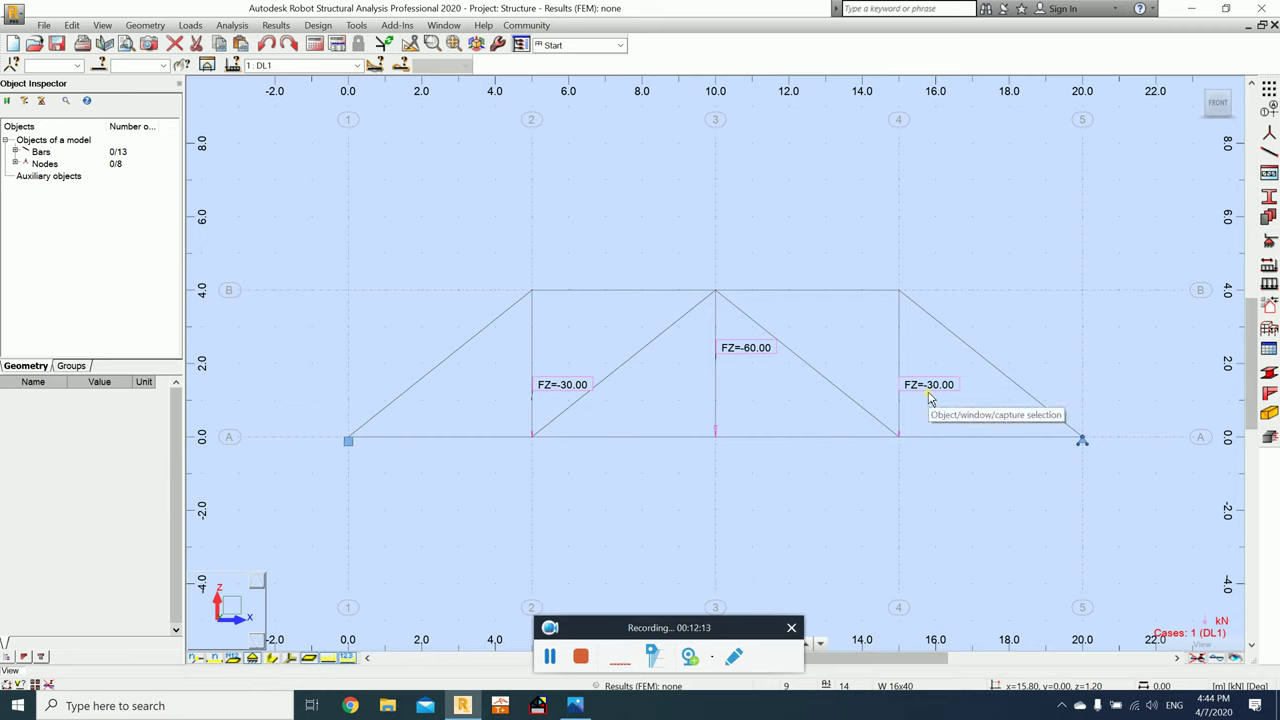
Step: Hide the load symbols and run the structural calculation
{"action": "left_click", "coordinate": [328, 659]}
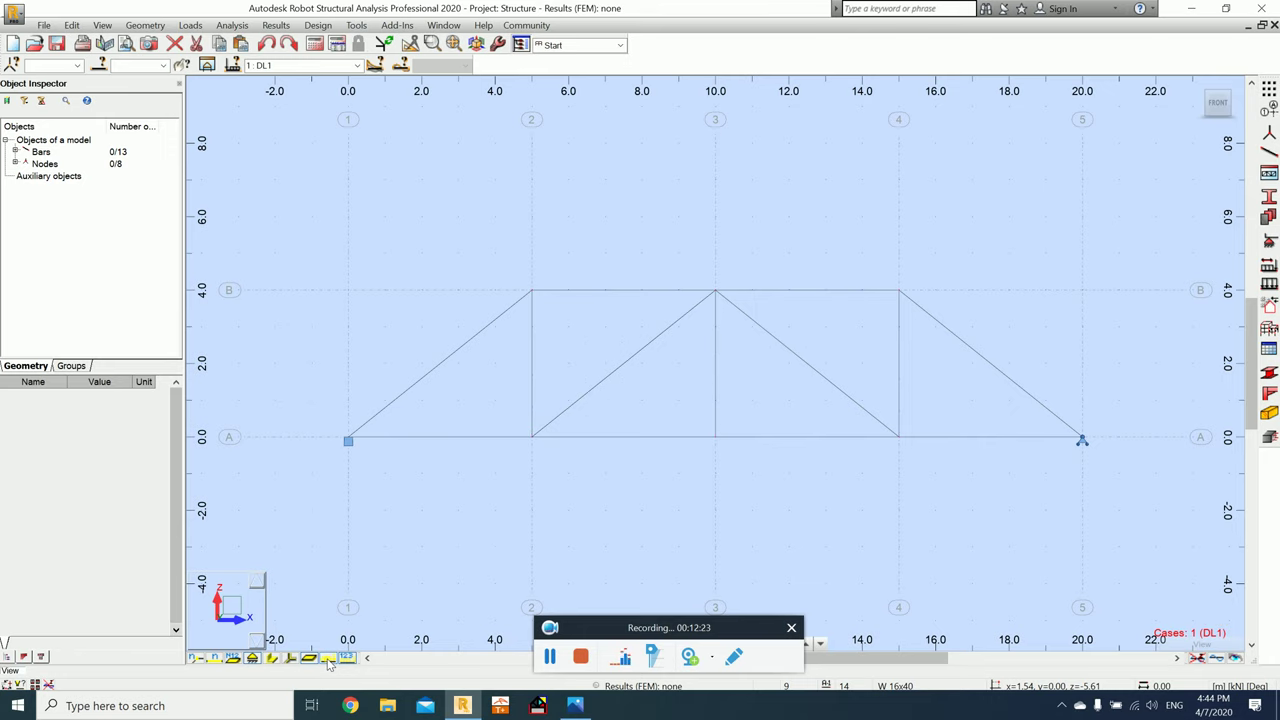
{"action": "left_click", "coordinate": [315, 45]}
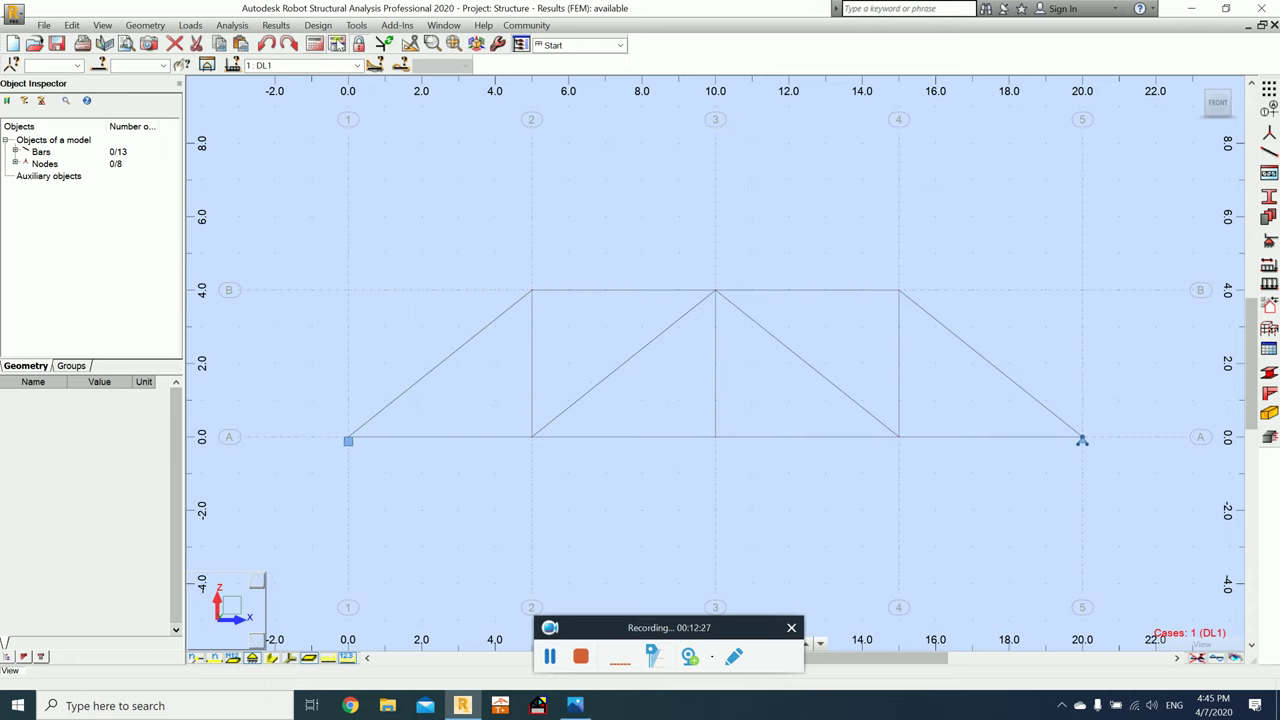
Step: Display the map on bars for the axial force Fx
{"action": "left_click", "coordinate": [276, 25]}
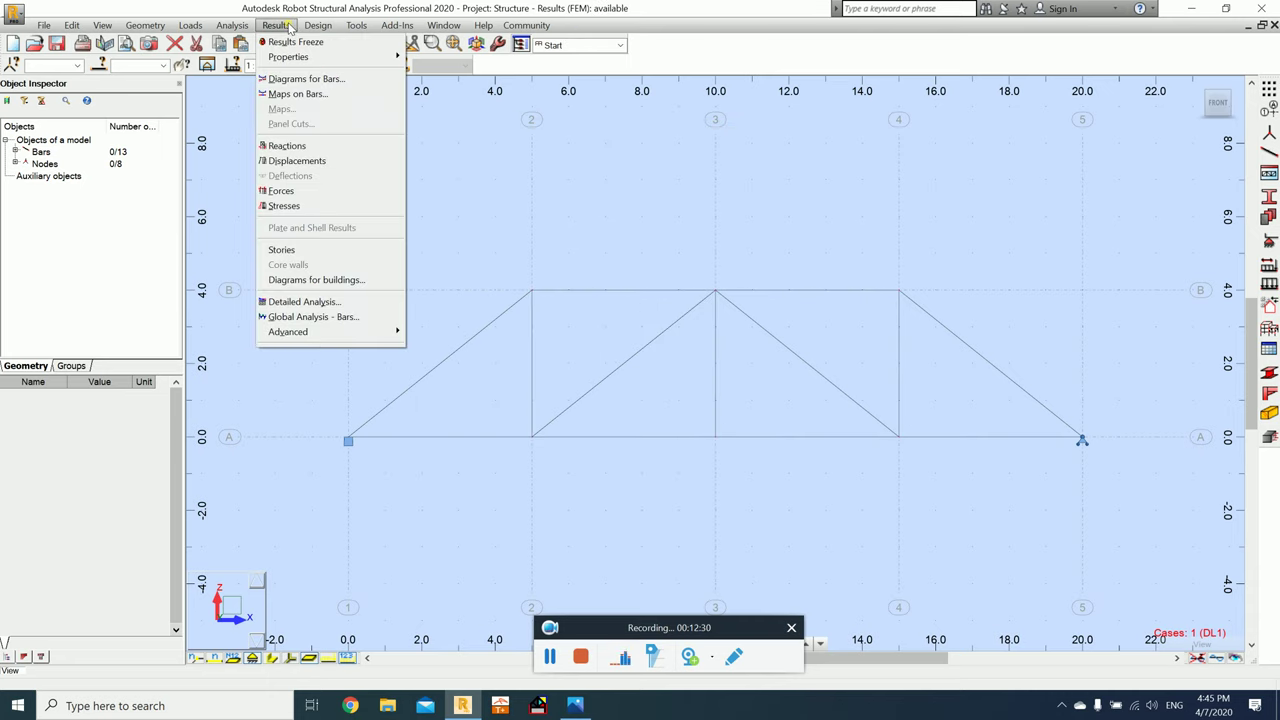
{"action": "left_click", "coordinate": [300, 94]}
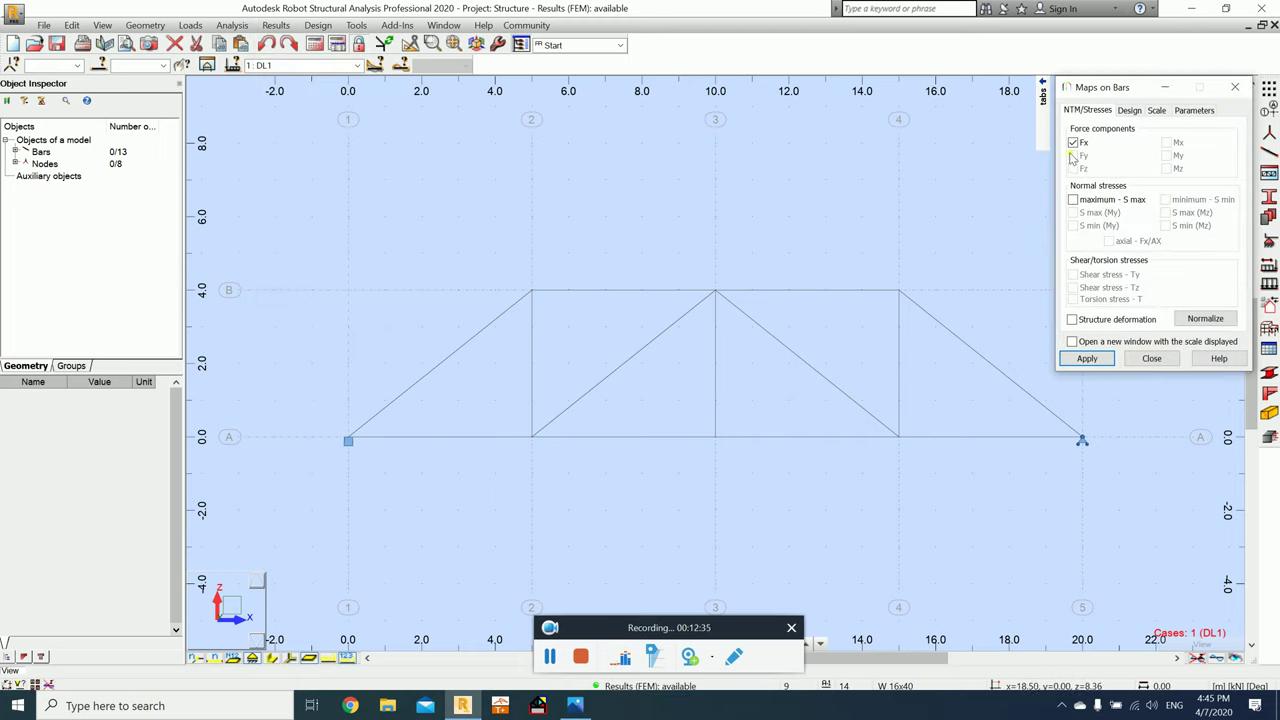
{"action": "left_click", "coordinate": [1104, 359]}
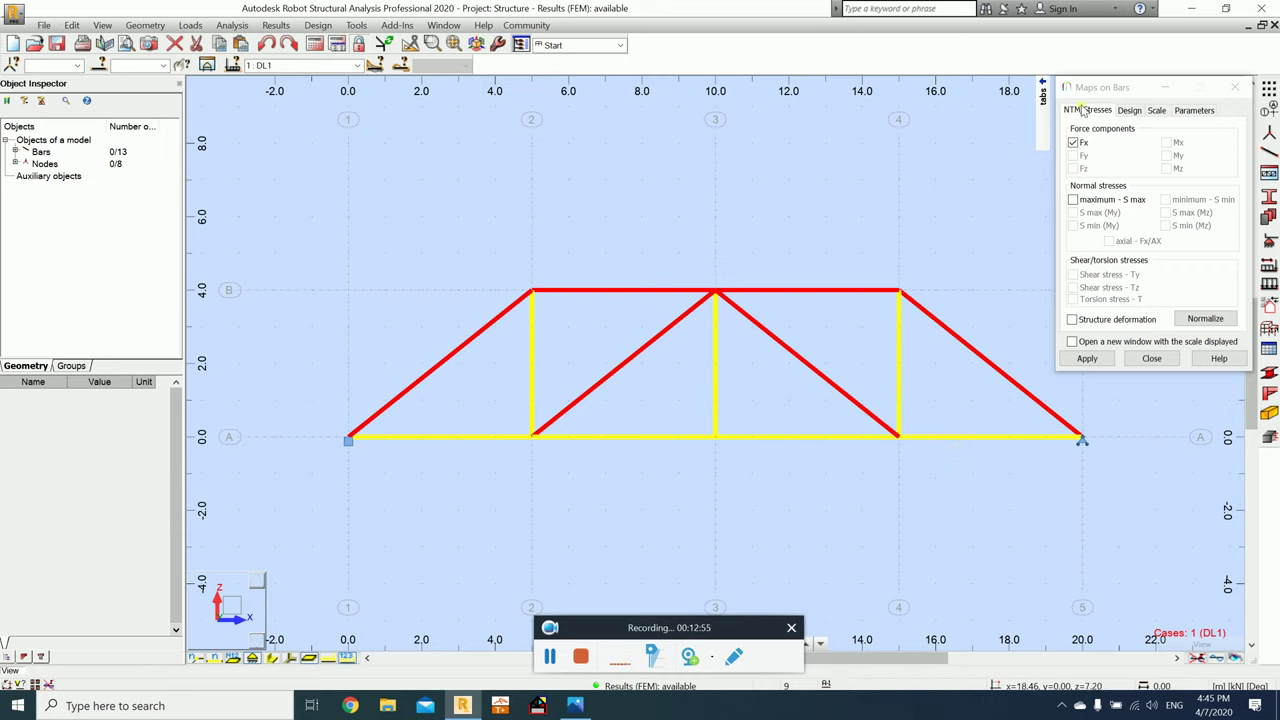
Step: Set the bar map descriptions to text and apply them to the Fx map
{"action": "mouse_move", "coordinate": [1044, 104]}
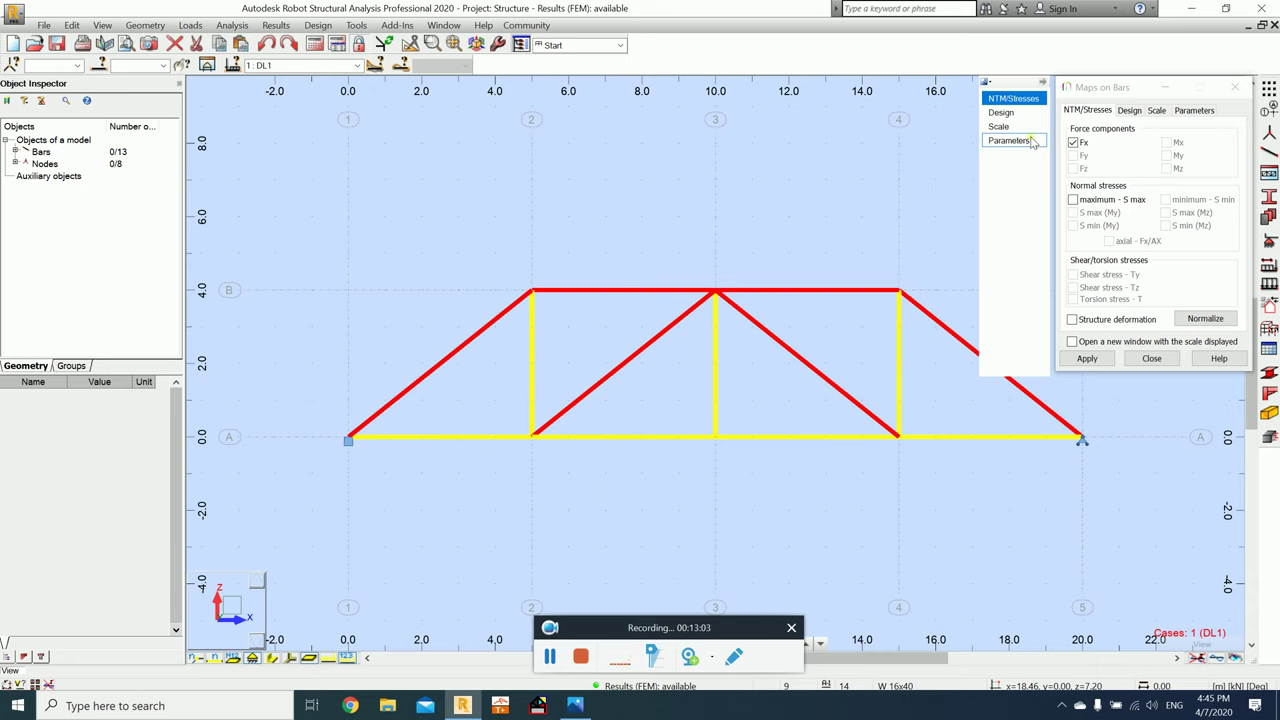
{"action": "left_click", "coordinate": [1028, 141]}
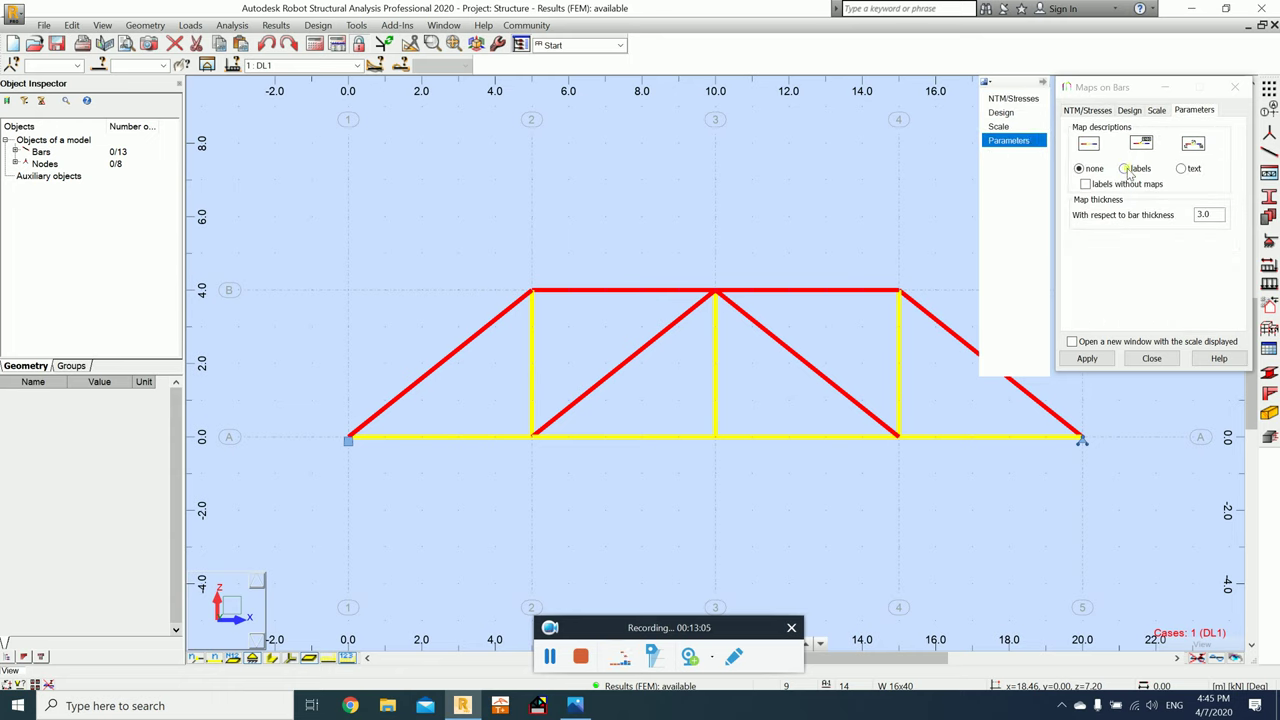
{"action": "left_click", "coordinate": [1181, 169]}
{"action": "left_click", "coordinate": [1181, 169]}
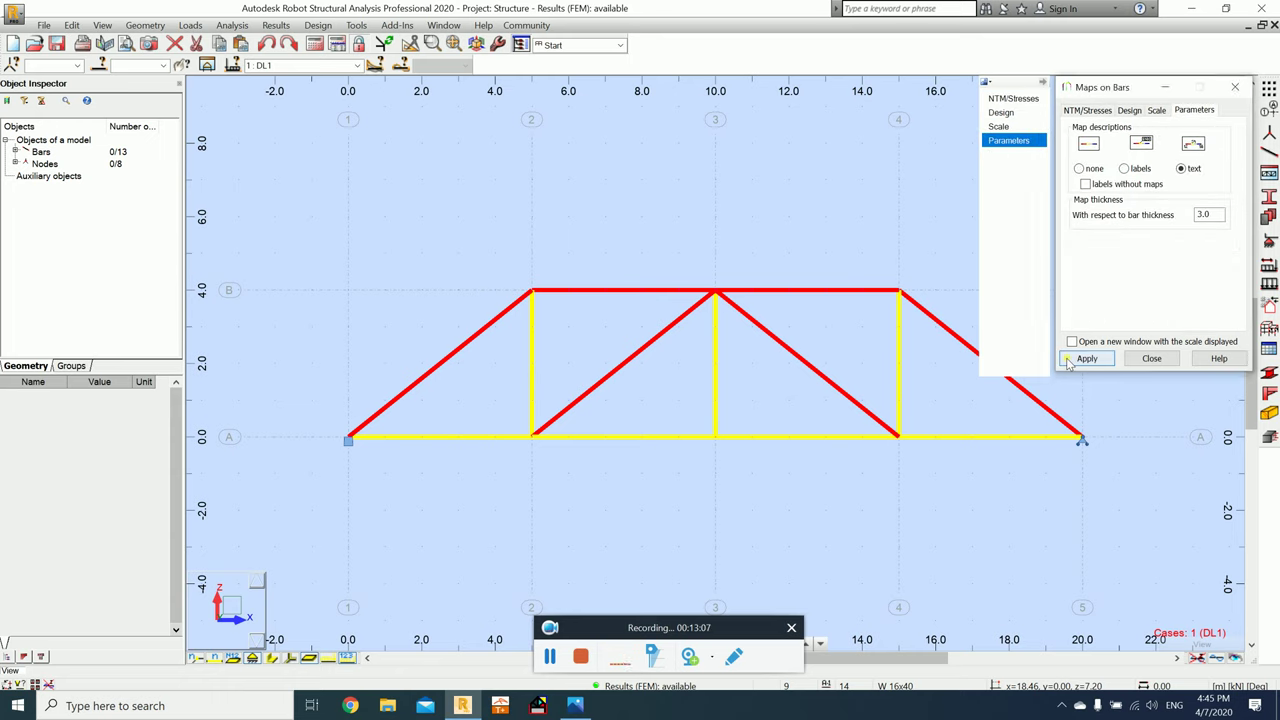
{"action": "left_click", "coordinate": [1070, 359]}
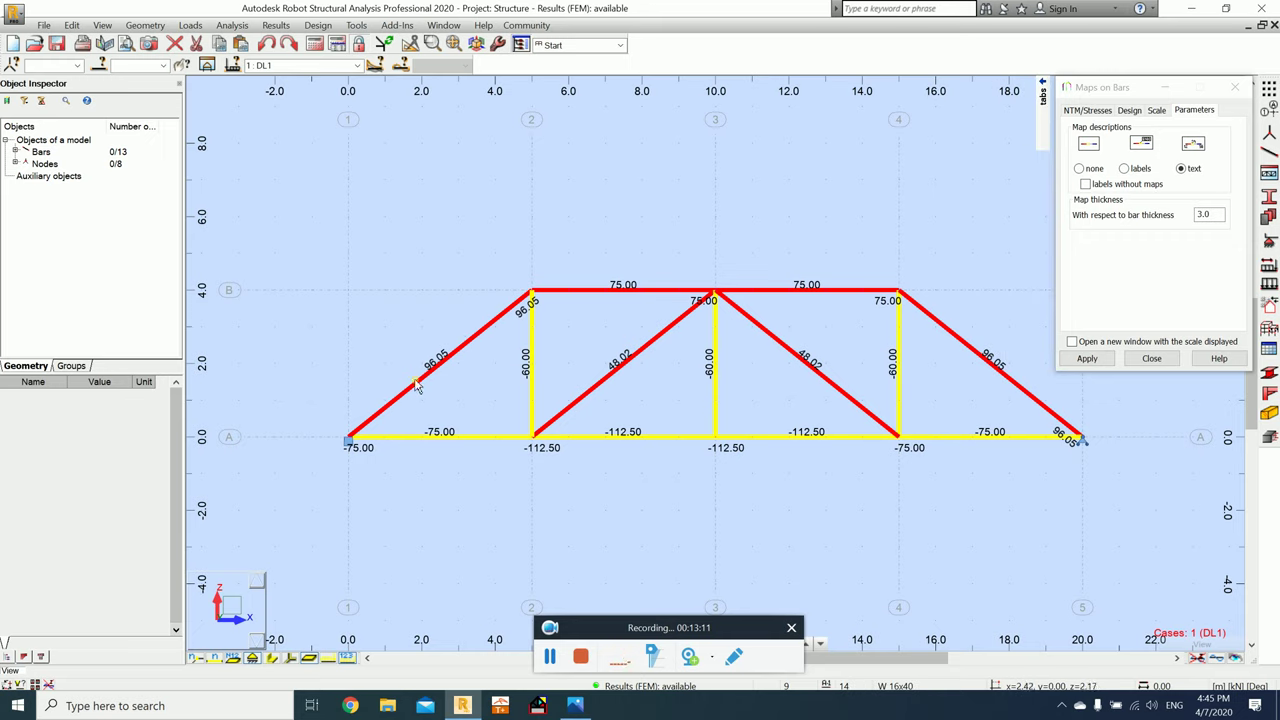
Step: Compare the axial forces of bars AB and AH in Robot with the hand calculation in Joint A.PNG in Photos
{"action": "left_click", "coordinate": [584, 706]}
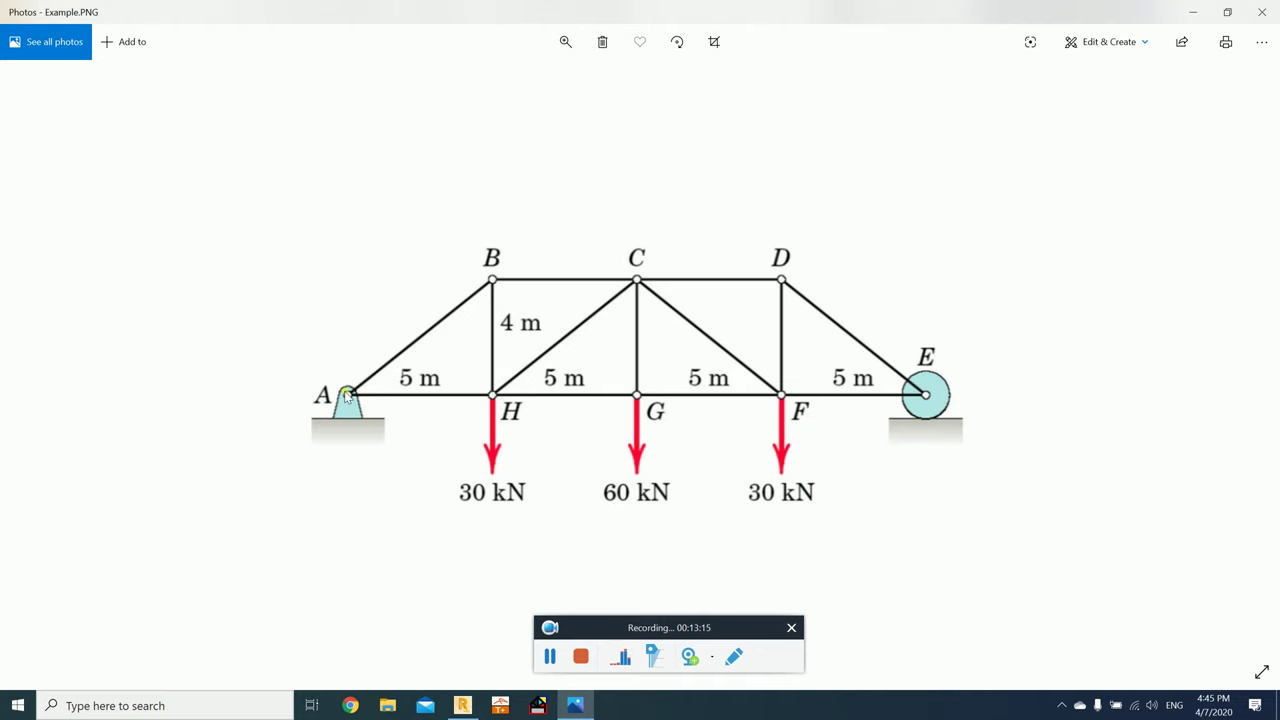
{"action": "key", "text": "Right"}
{"action": "key", "text": "Left"}
{"action": "key", "text": "Right"}
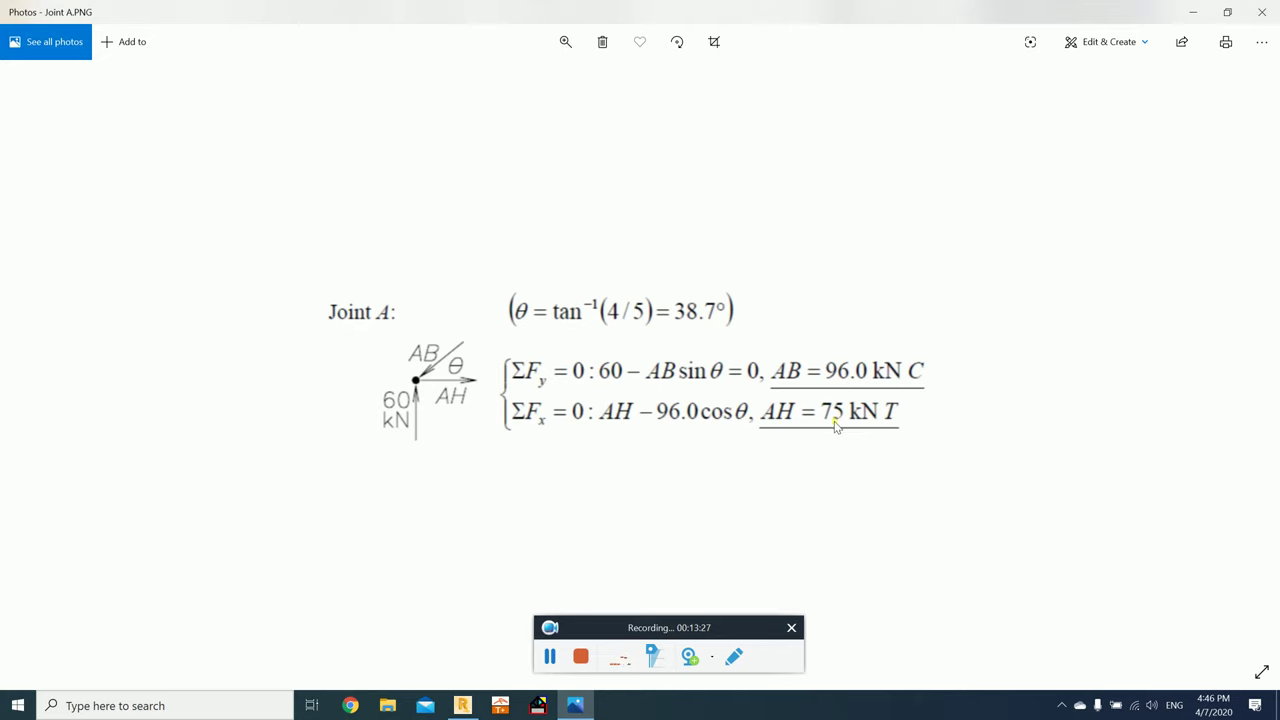
{"action": "left_click", "coordinate": [462, 705]}
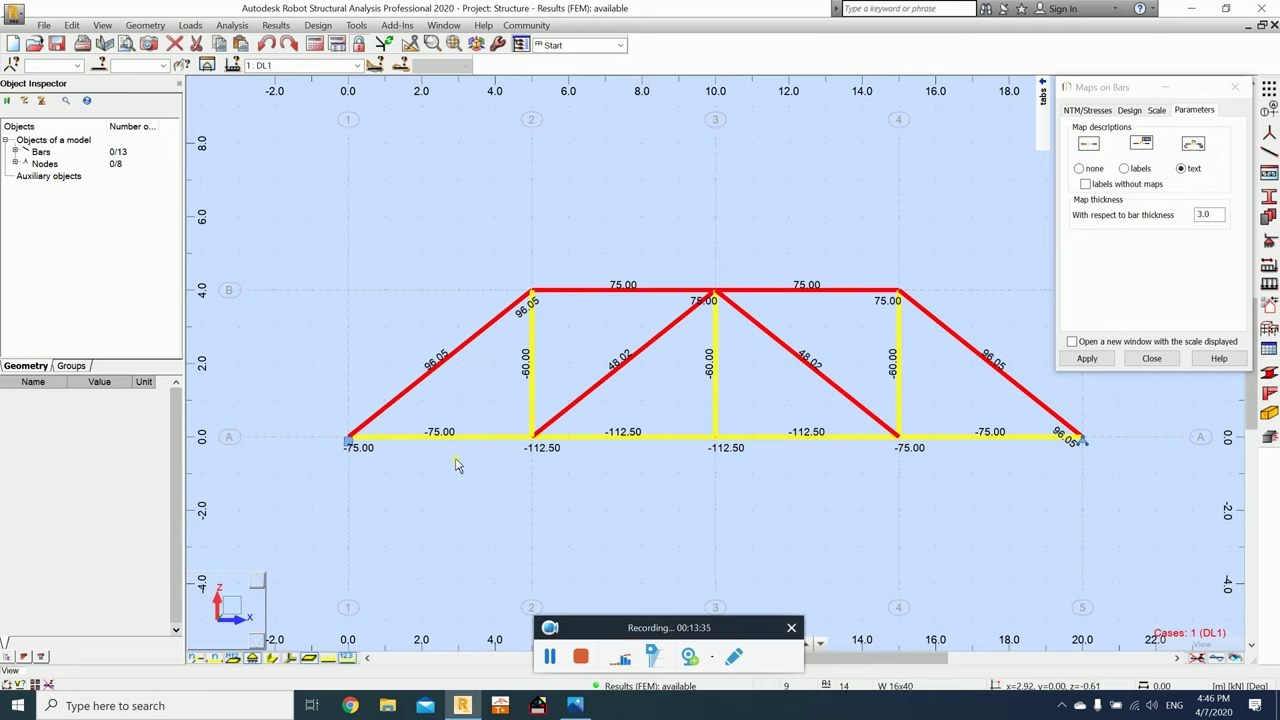
{"action": "key", "text": "alt+Tab"}
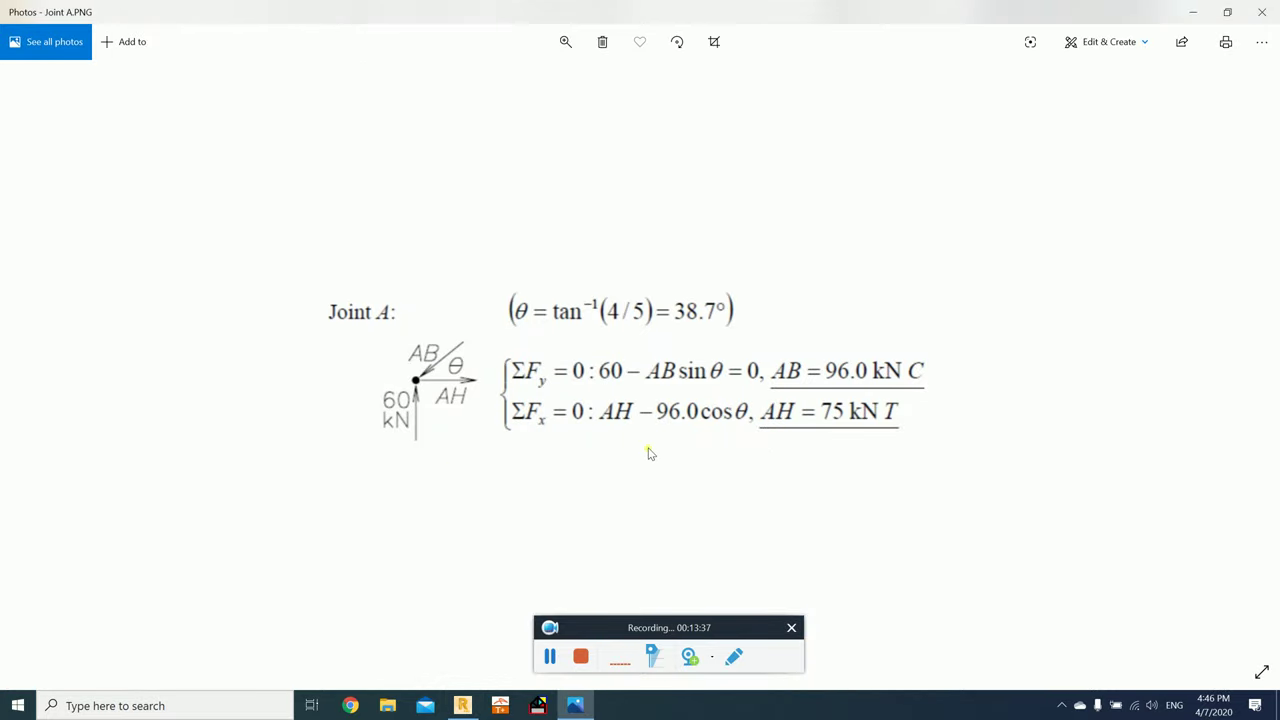
{"action": "key", "text": "alt+Tab"}
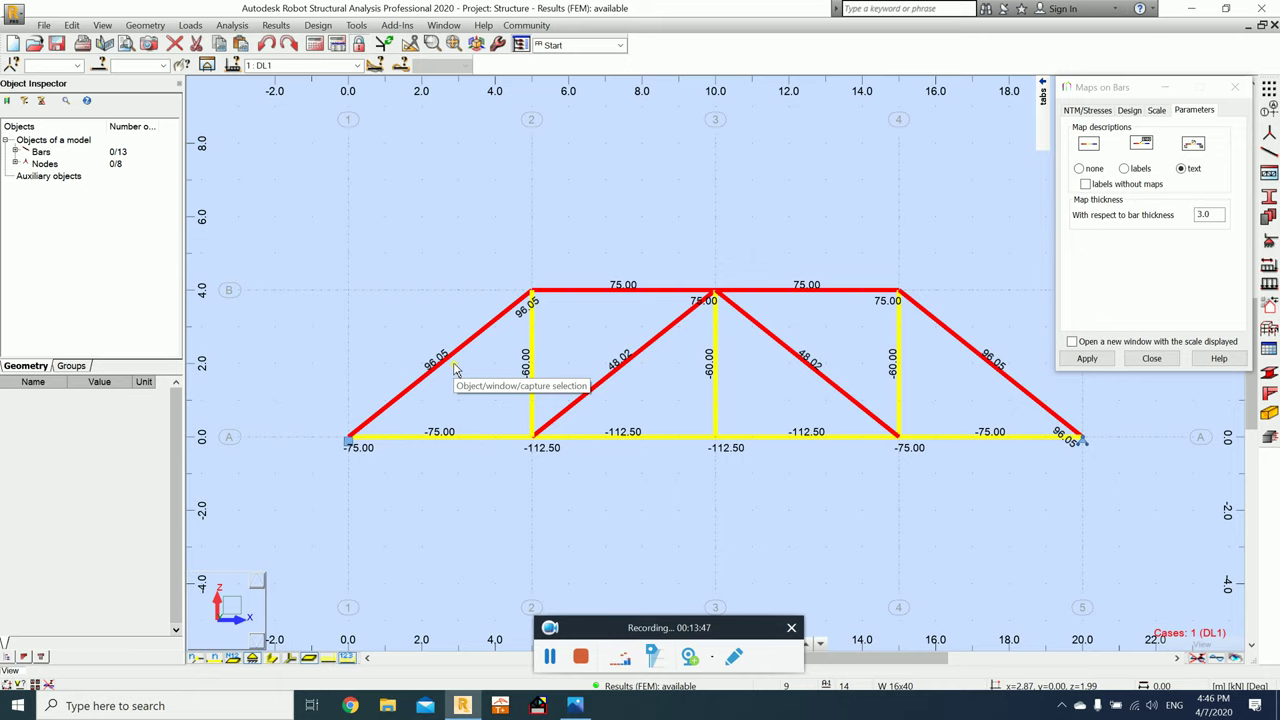
Step: Check bars BC and BH on the Fx map against the hand calculation in Joint B.PNG
{"action": "key", "text": "alt+Tab"}
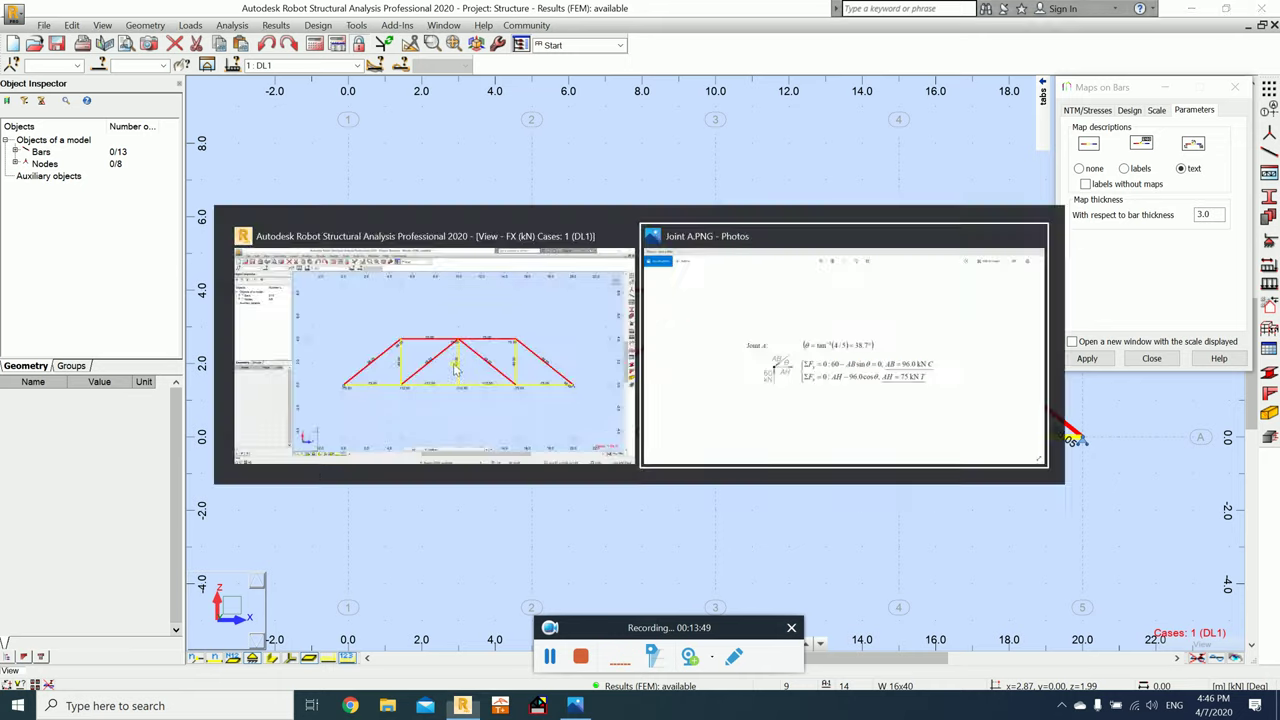
{"action": "key", "text": "Right"}
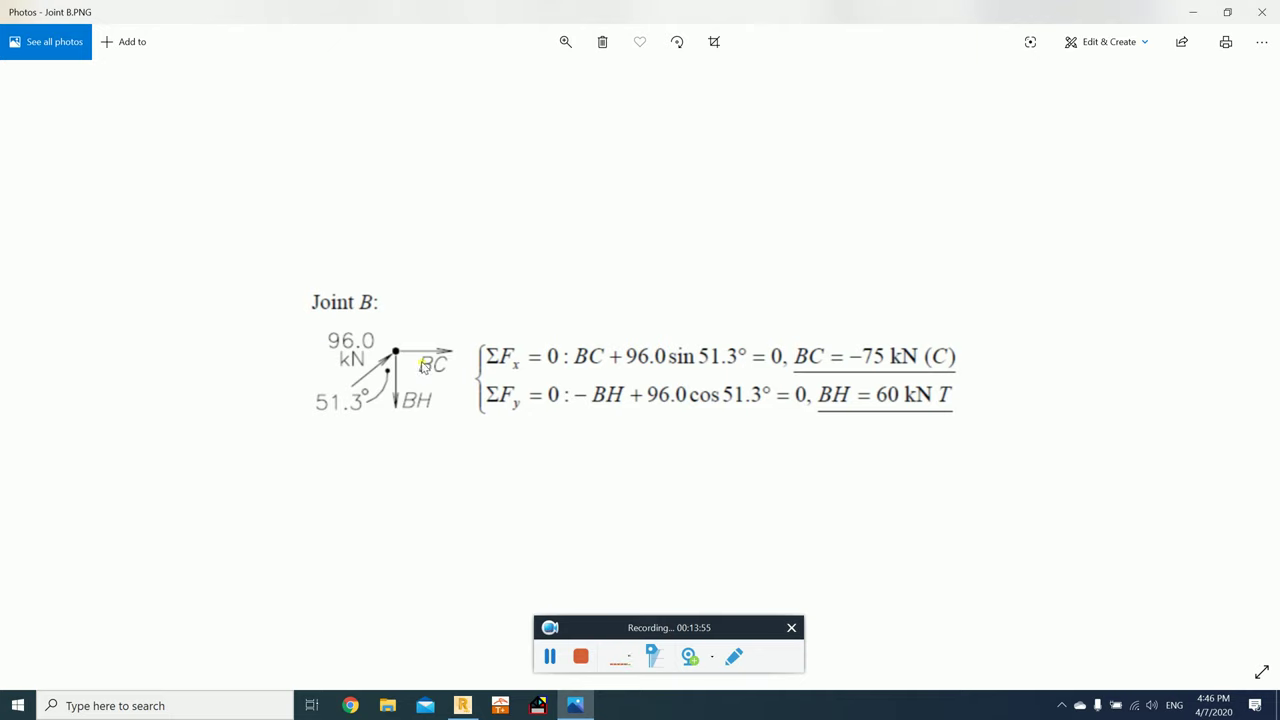
{"action": "key", "text": "alt+Tab"}
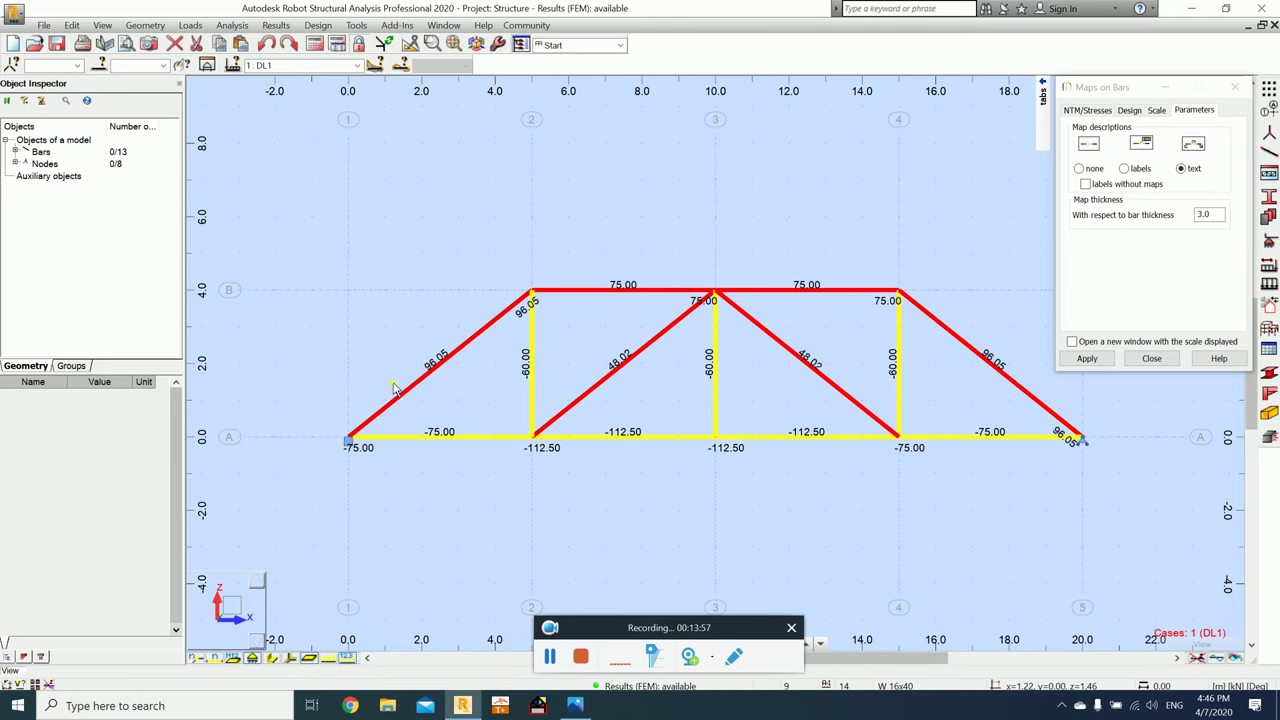
{"action": "key", "text": "alt+Tab"}
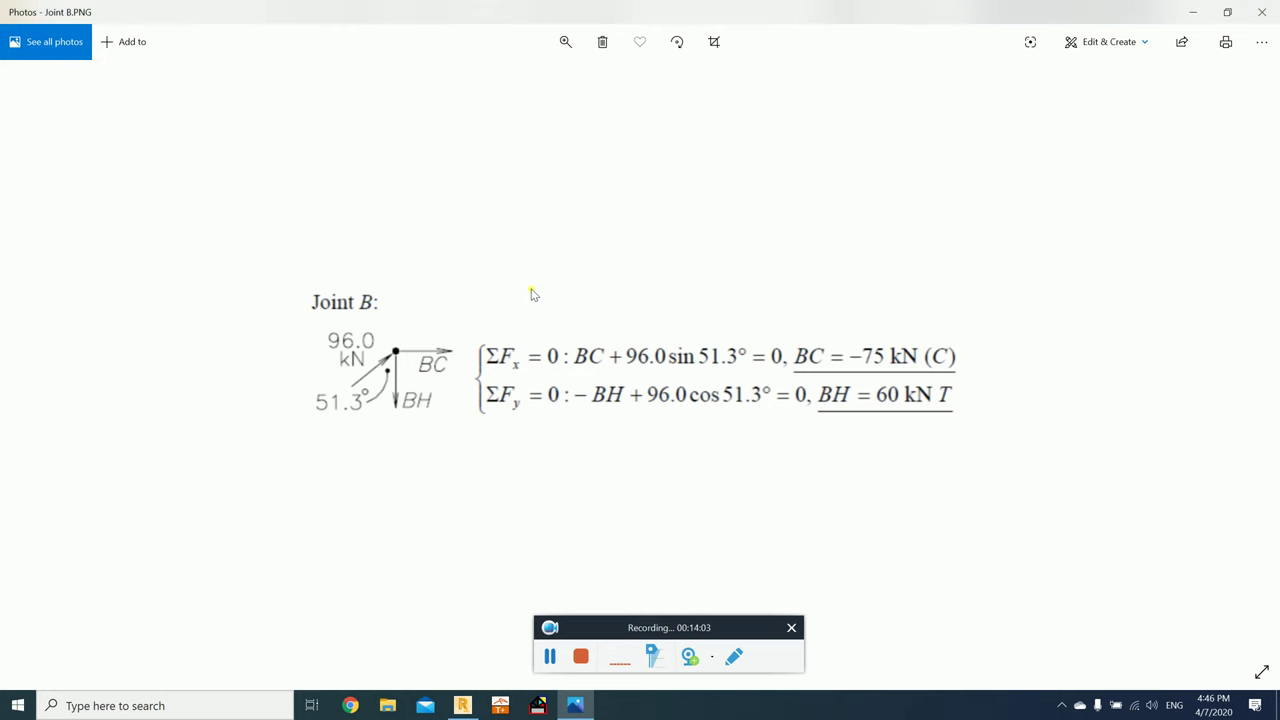
{"action": "key", "text": "alt+Tab"}
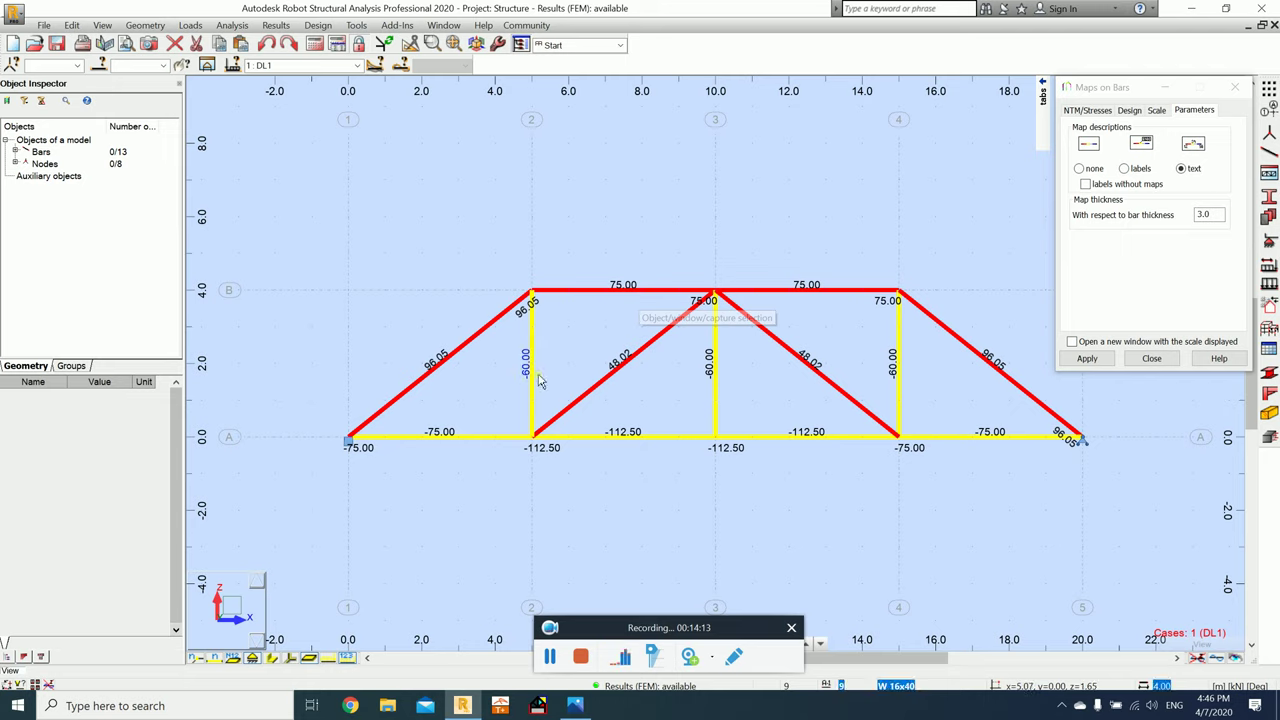
{"action": "key", "text": "alt+Tab"}
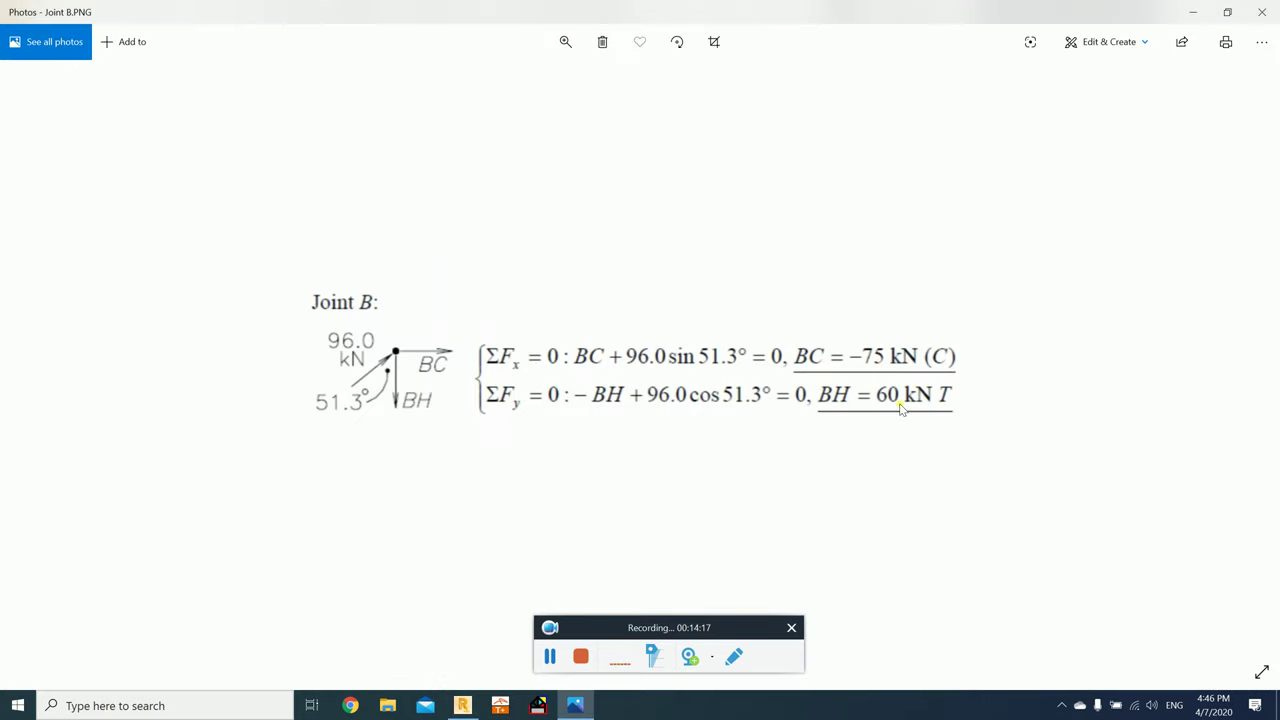
{"action": "key", "text": "alt+Tab"}
{"action": "key", "text": "alt+Tab"}
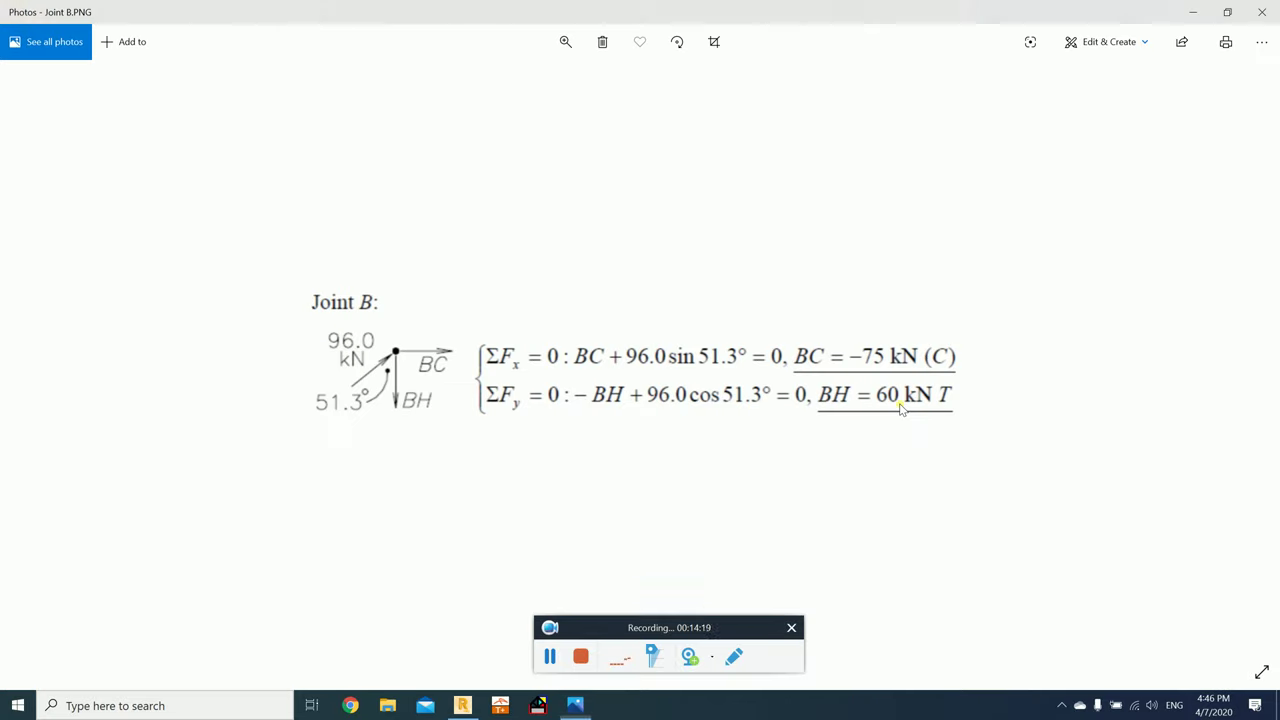
Step: Compare the bars meeting at joint G with the solution in Joint G.PNG, using Example.PNG to identify the joint letters
{"action": "key", "text": "Right"}
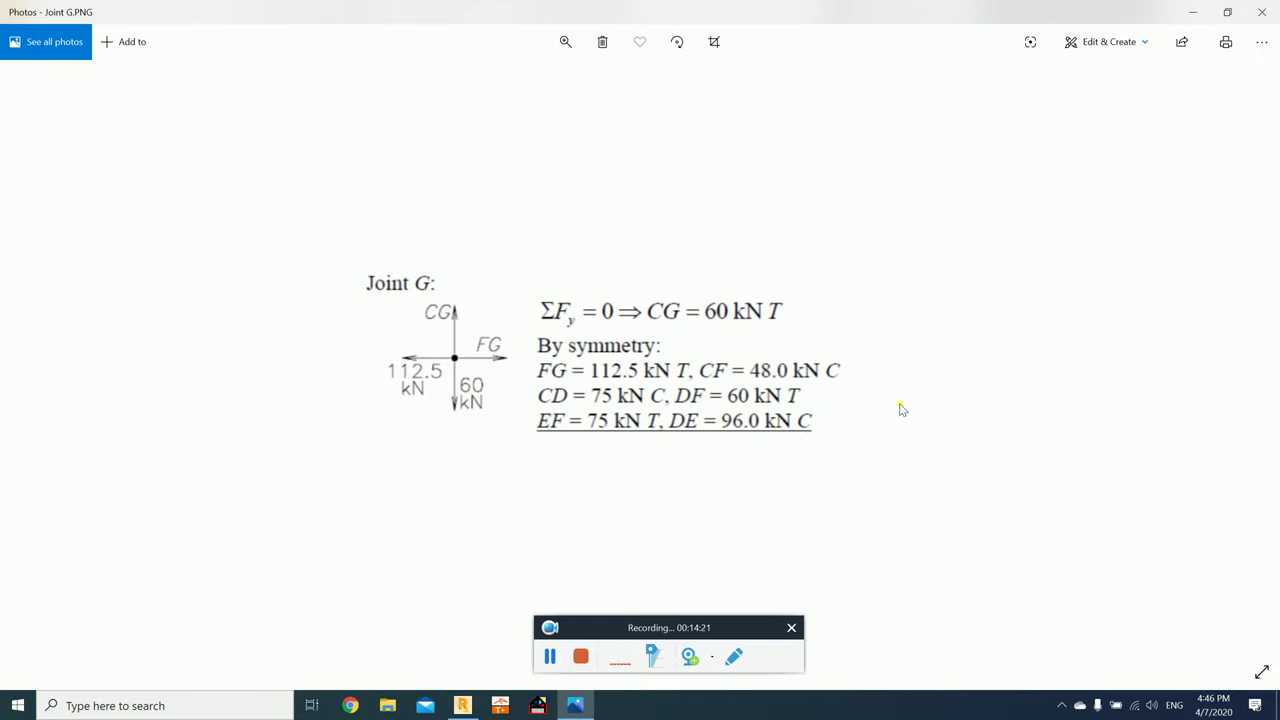
{"action": "key", "text": "alt+Tab"}
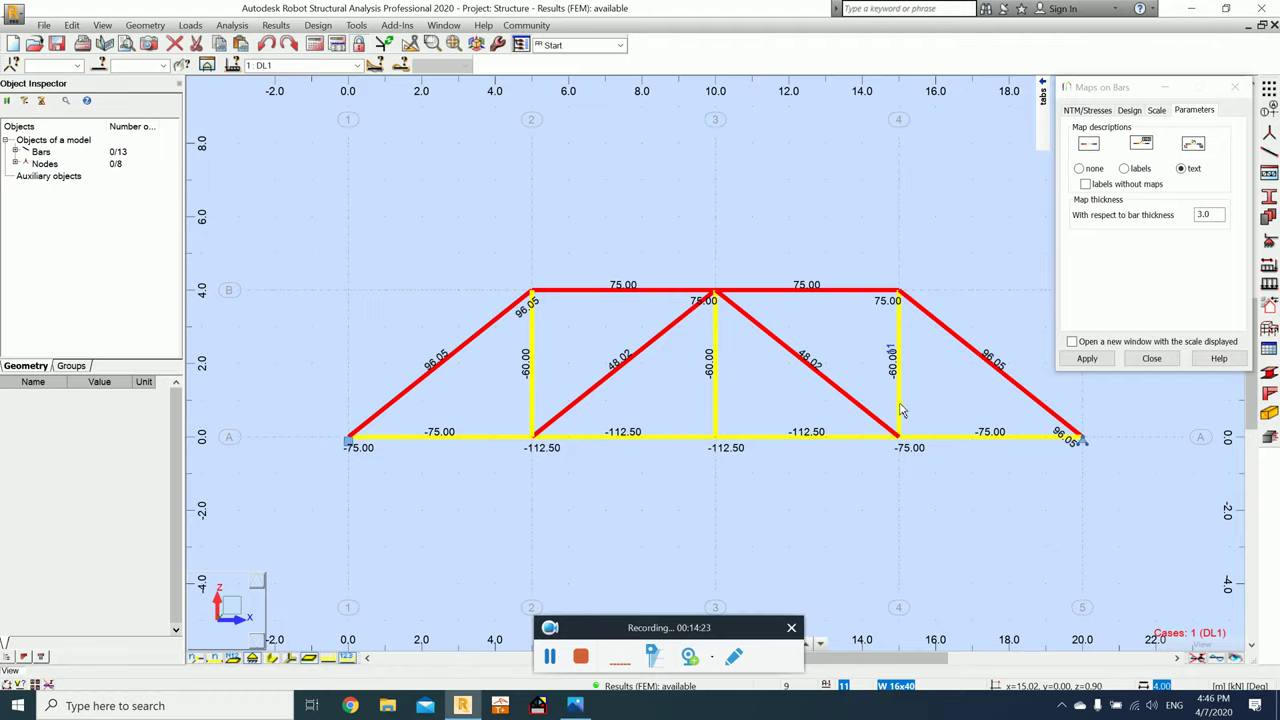
{"action": "key", "text": "alt+Tab"}
{"action": "key", "text": "Left"}
{"action": "key", "text": "Left"}
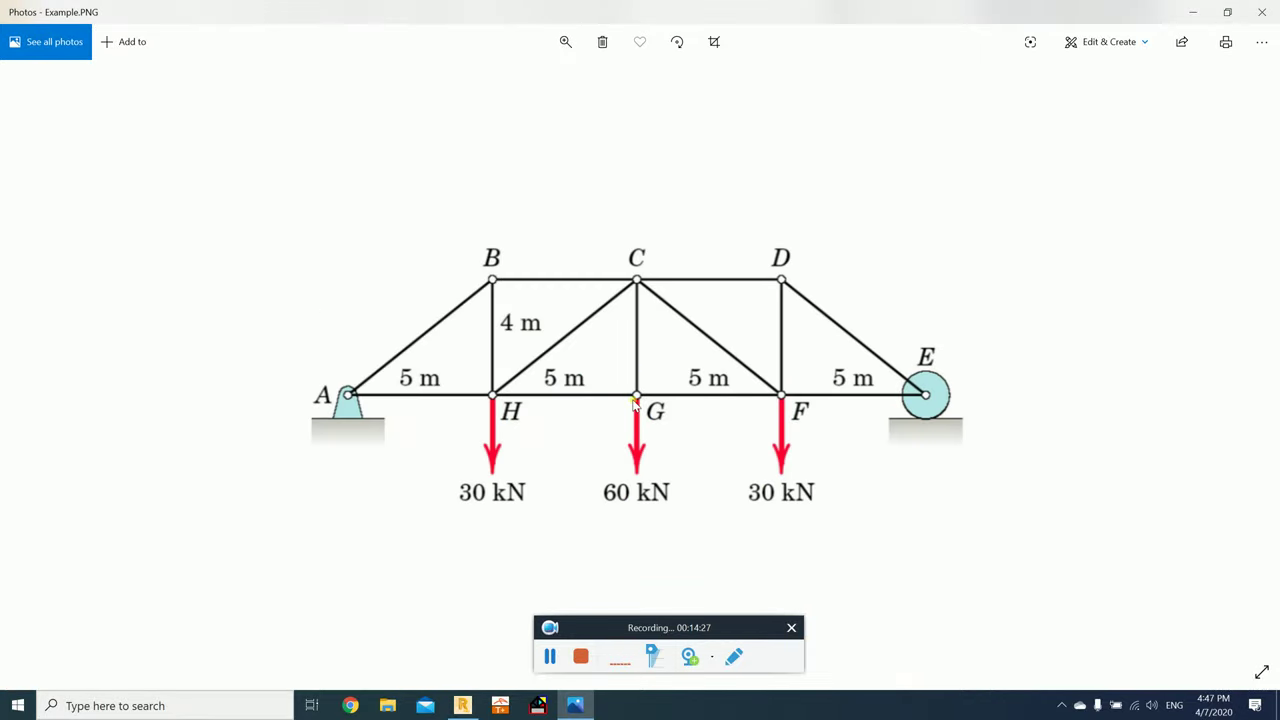
{"action": "key", "text": "alt+Tab"}
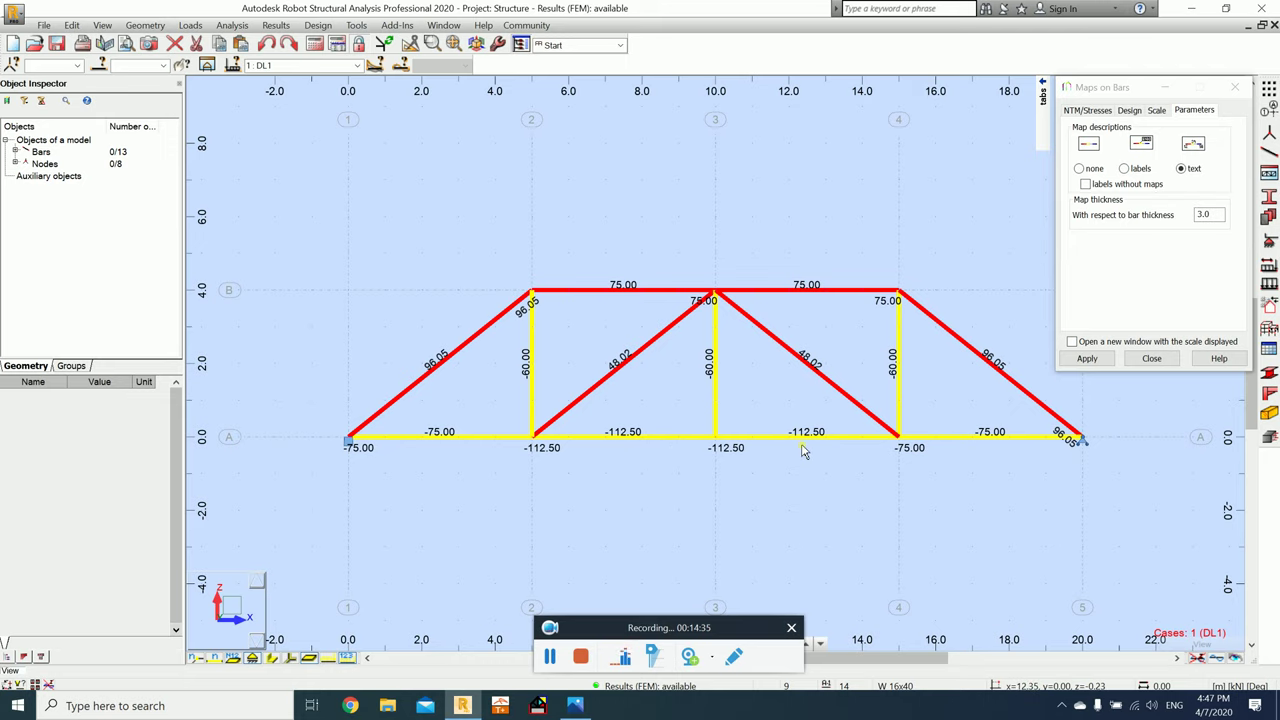
{"action": "key", "text": "alt+Tab"}
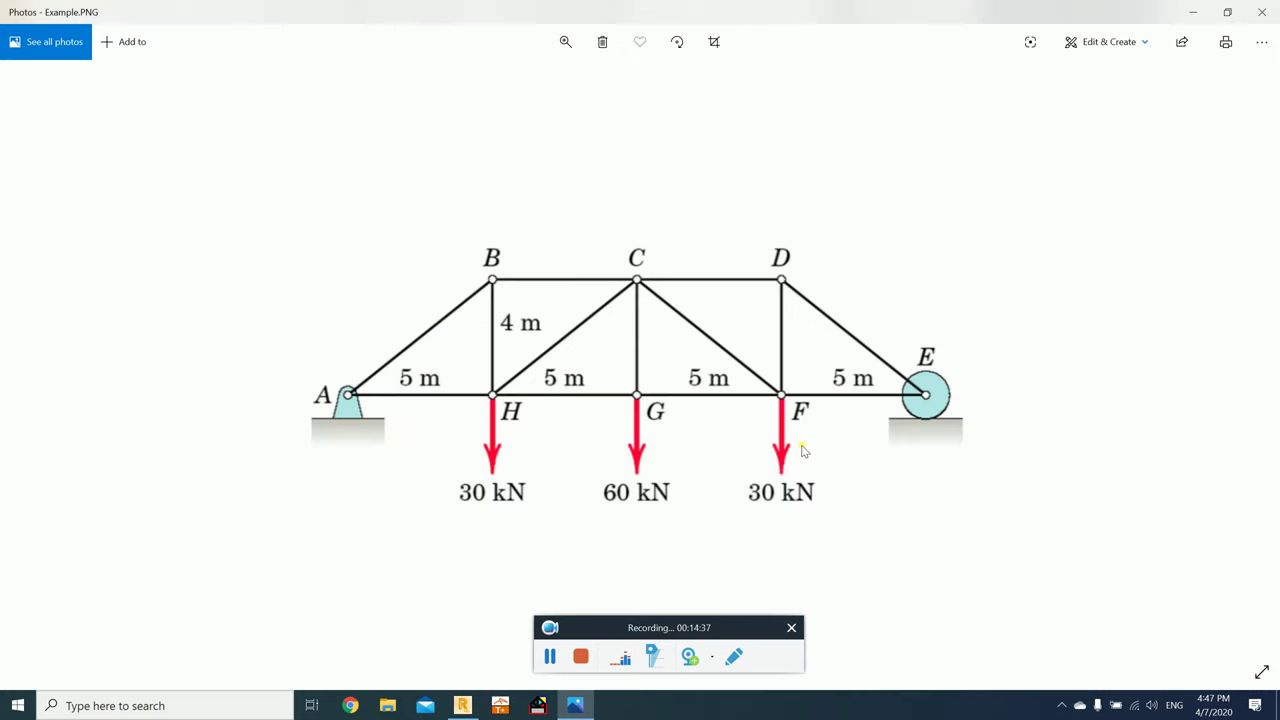
{"action": "key", "text": "Right"}
{"action": "key", "text": "Right"}
{"action": "key", "text": "Right"}
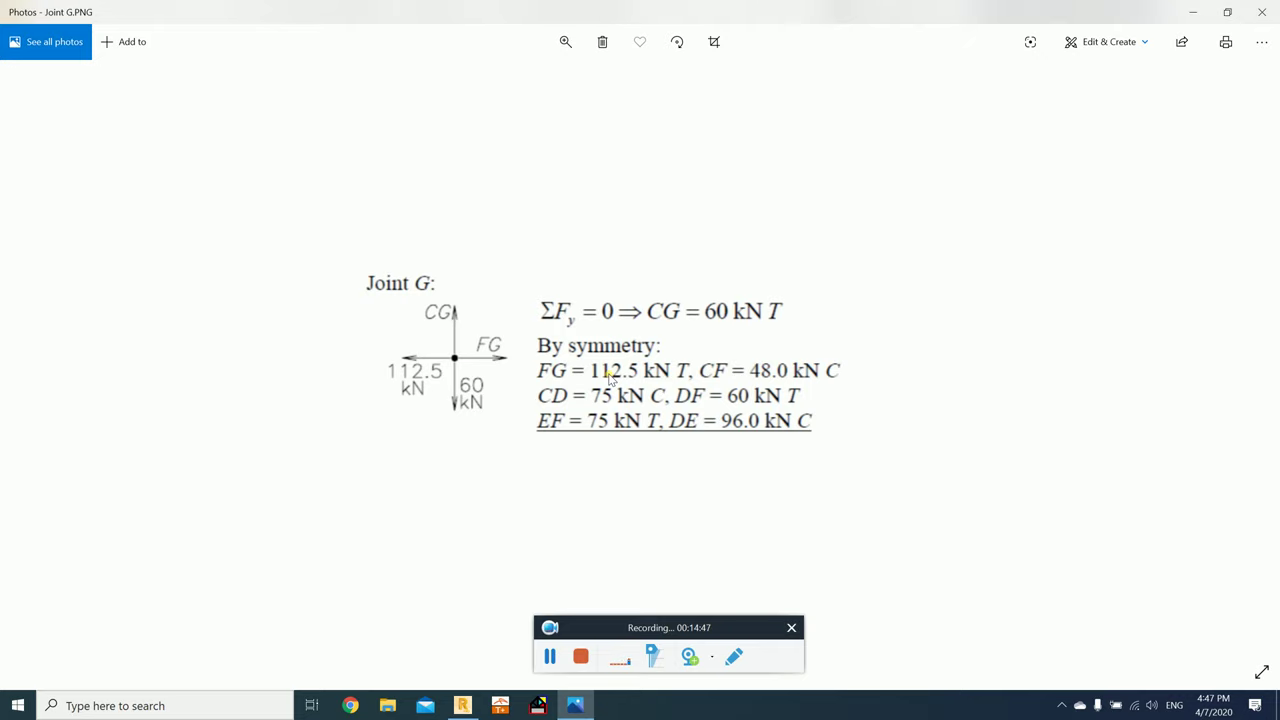
Step: Locate diagonal CF in Example.PNG and check it and the other symmetric bars against Joint G.PNG
{"action": "key", "text": "Left"}
{"action": "key", "text": "Left"}
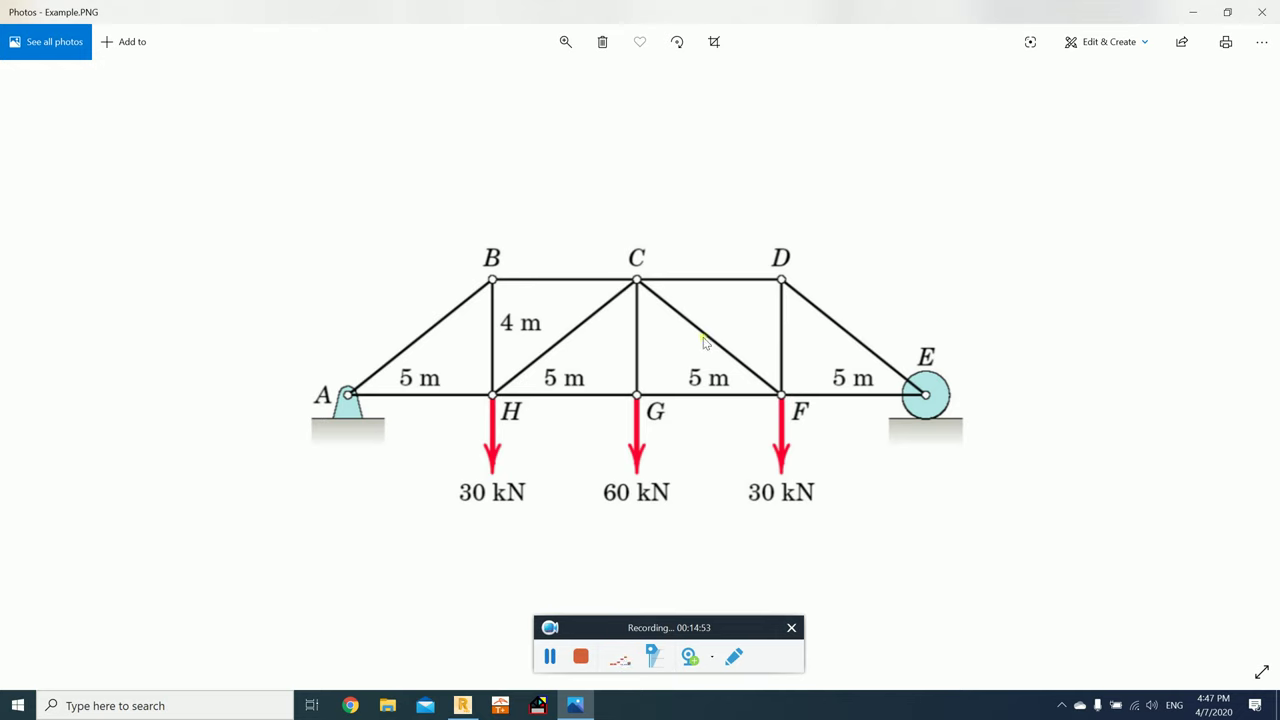
{"action": "key", "text": "alt+Tab"}
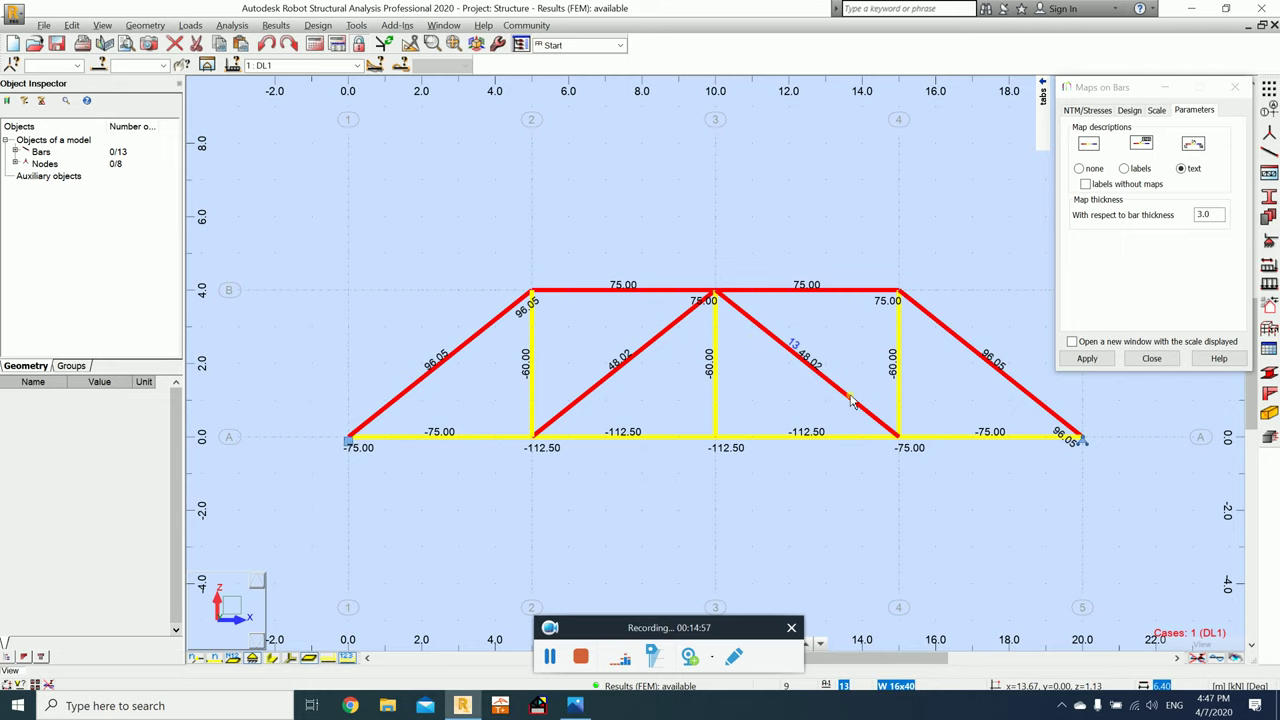
{"action": "key", "text": "alt+Tab"}
{"action": "key", "text": "Right"}
{"action": "key", "text": "Right"}
{"action": "key", "text": "Right"}
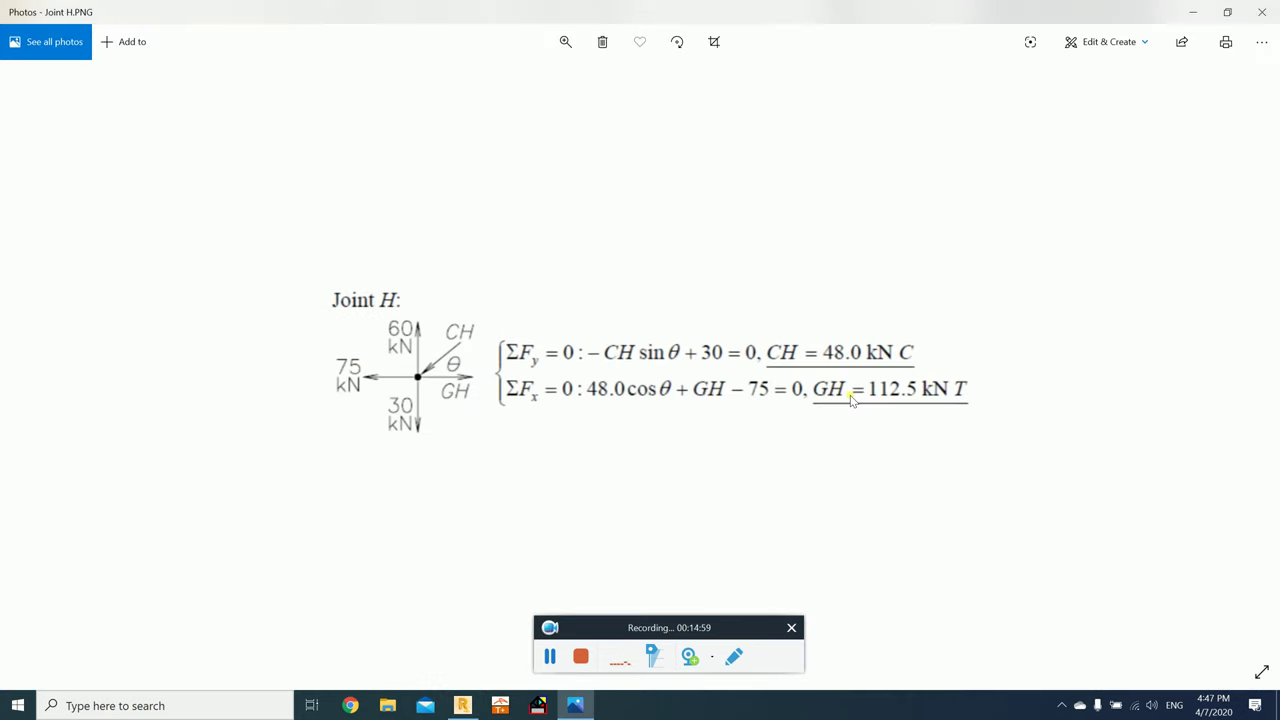
{"action": "key", "text": "Left"}
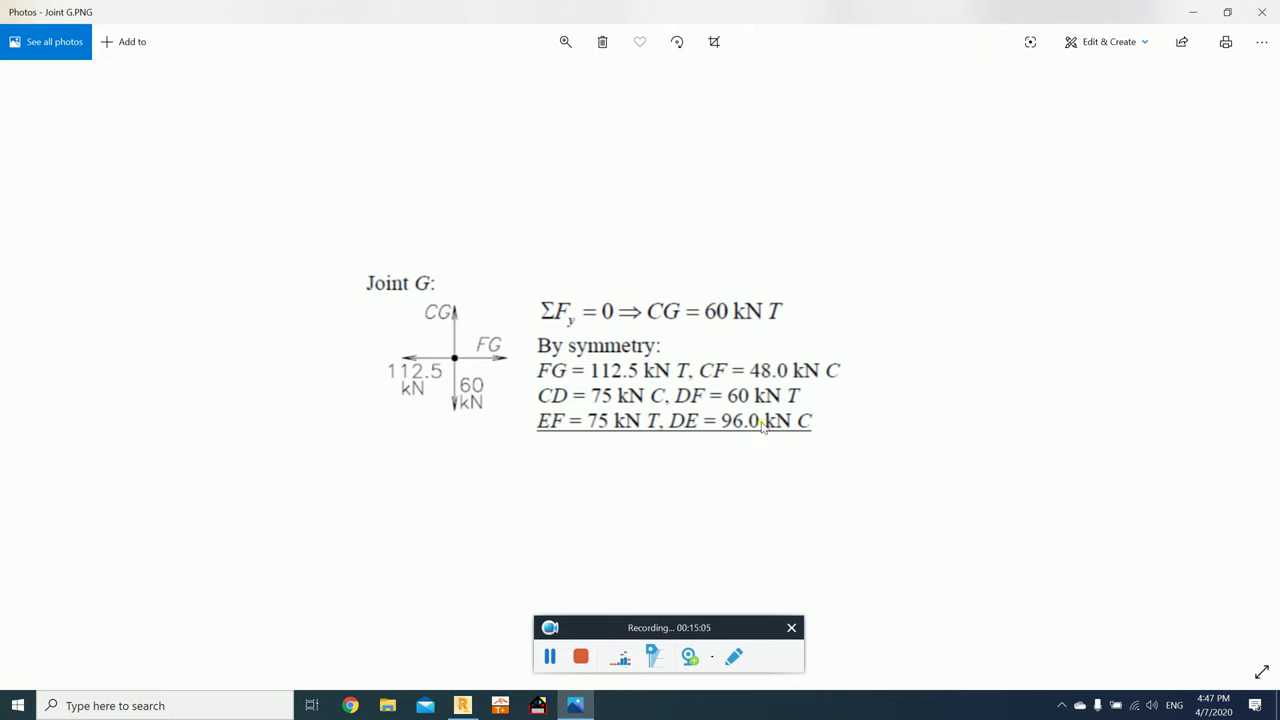
{"action": "key", "text": "alt+Tab"}
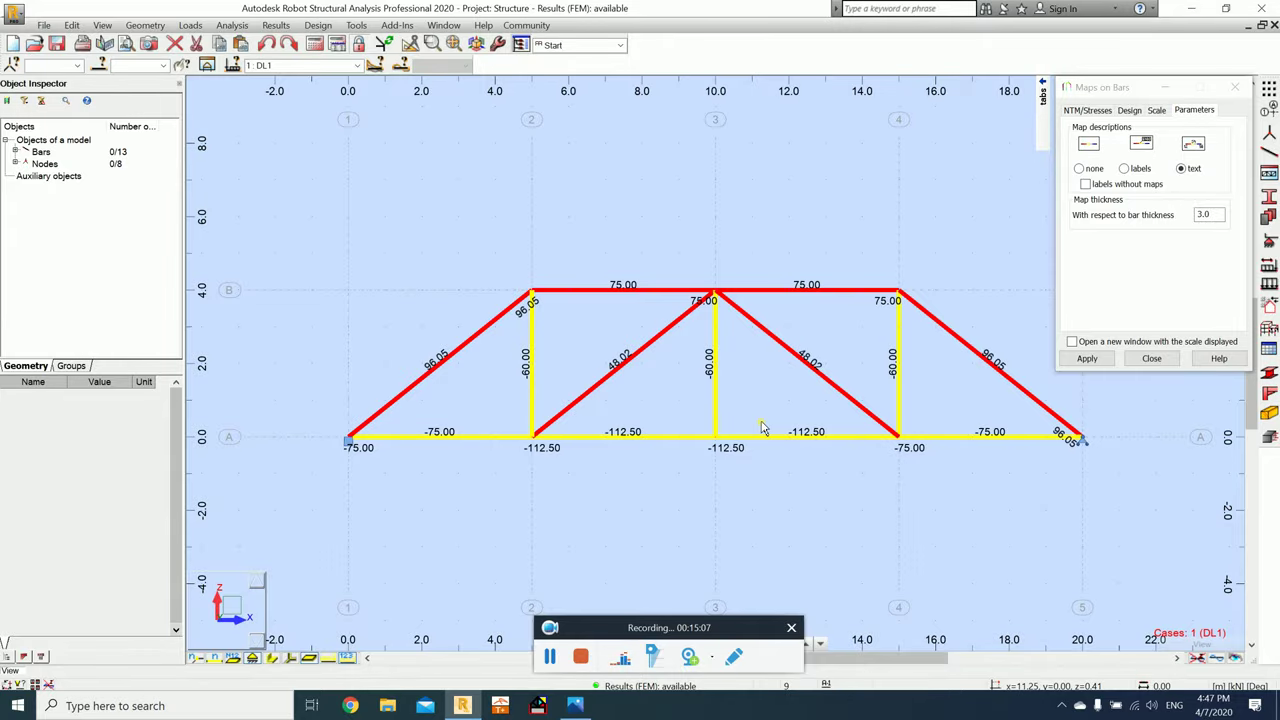
Step: Compare the axial forces of bars CH and GH on the Fx map with the hand calculation in Joint H.PNG
{"action": "key", "text": "alt+Tab"}
{"action": "key", "text": "Right"}
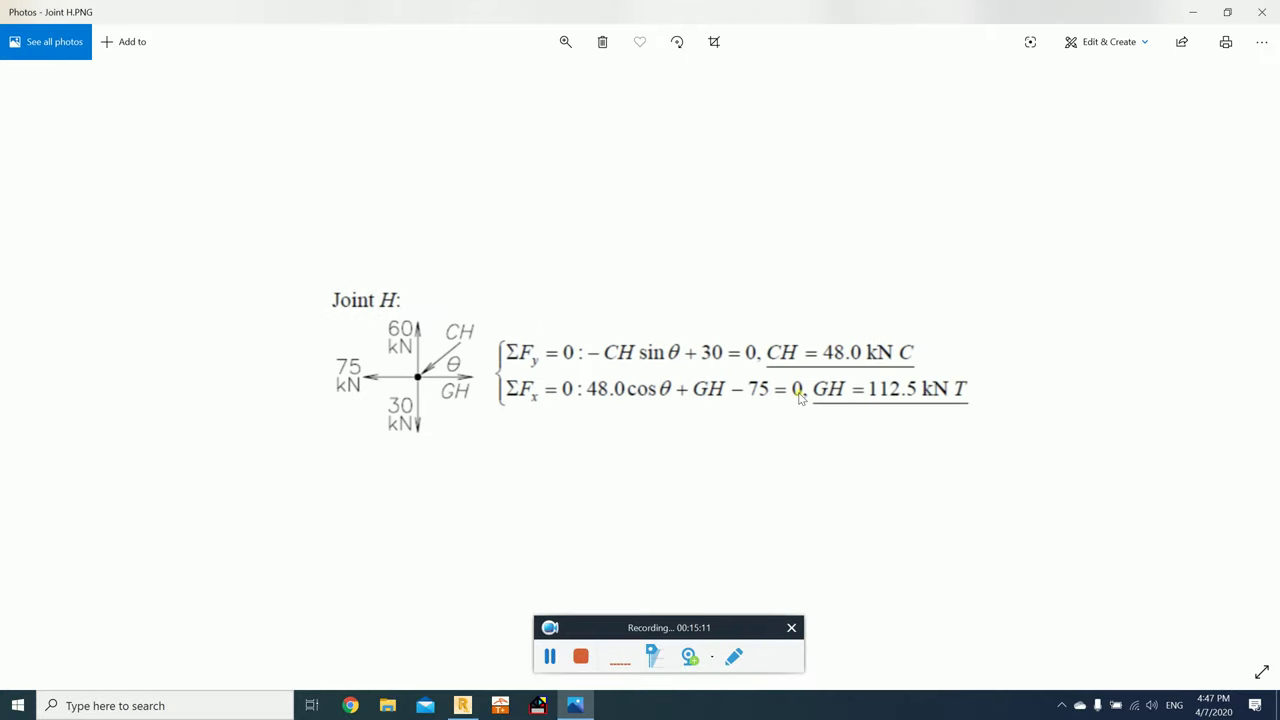
{"action": "key", "text": "Left"}
{"action": "key", "text": "Left"}
{"action": "key", "text": "Left"}
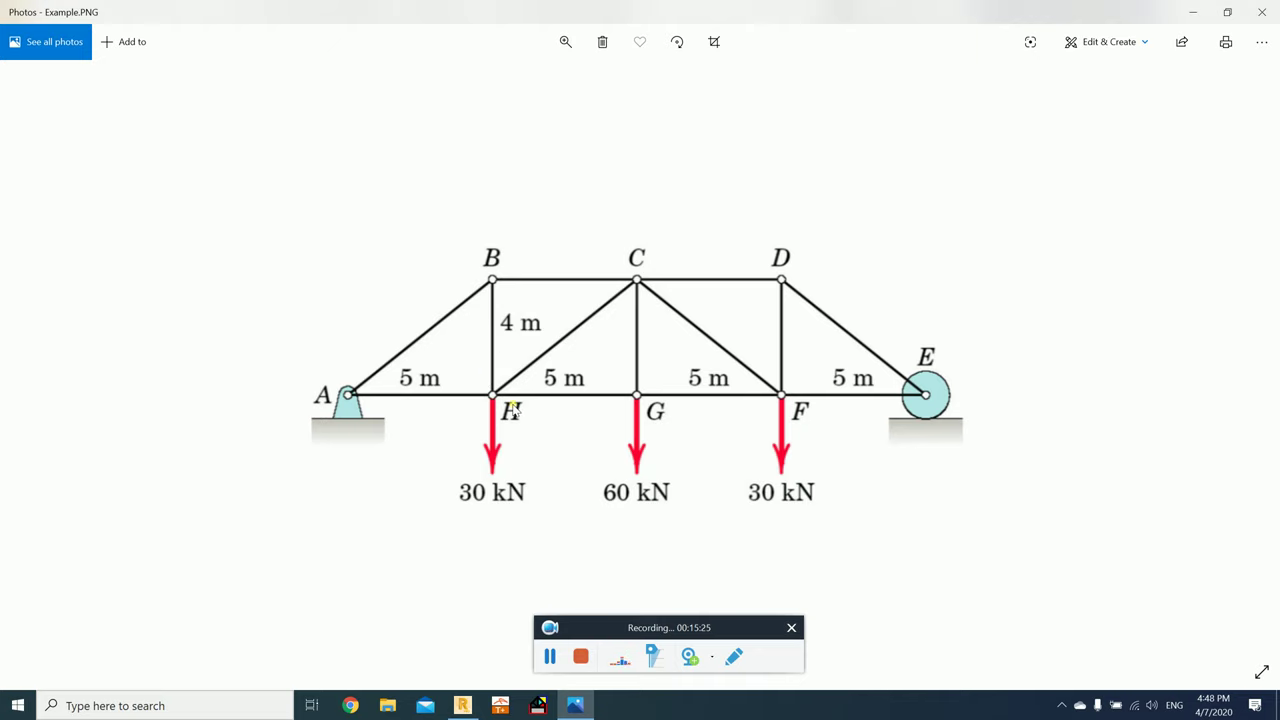
{"action": "key", "text": "alt+Tab"}
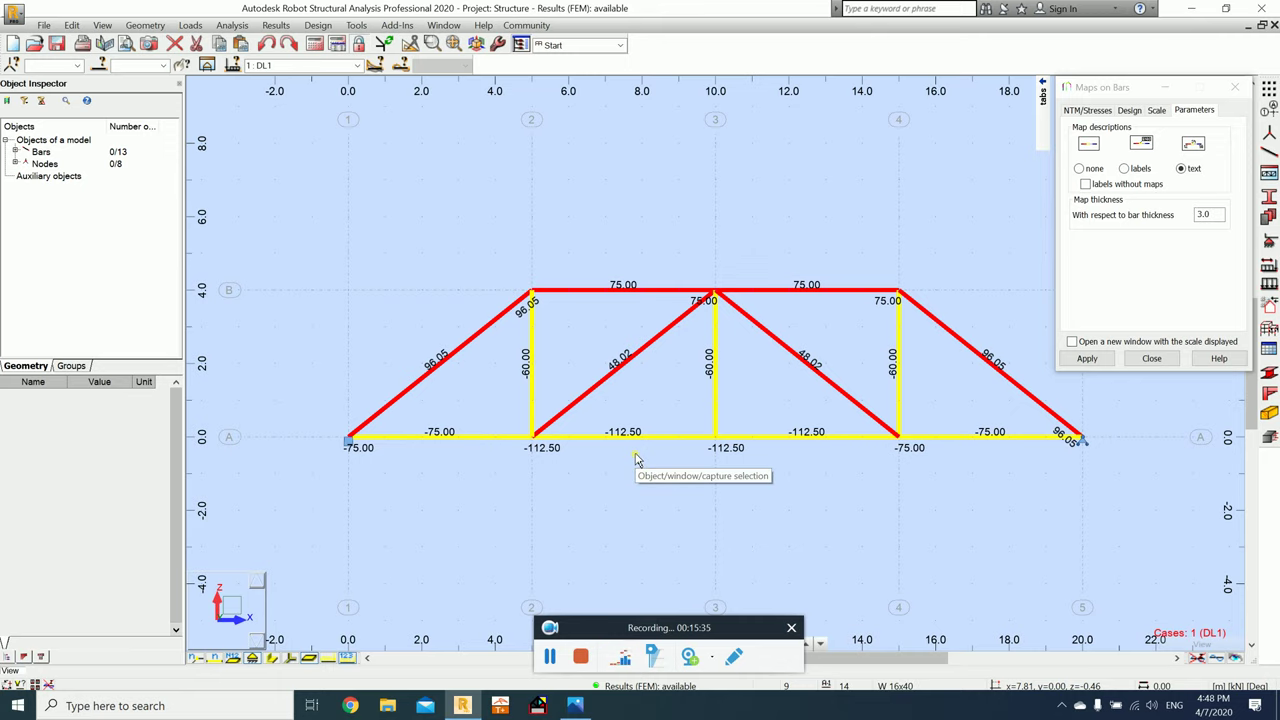
{"action": "key", "text": "alt+Tab"}
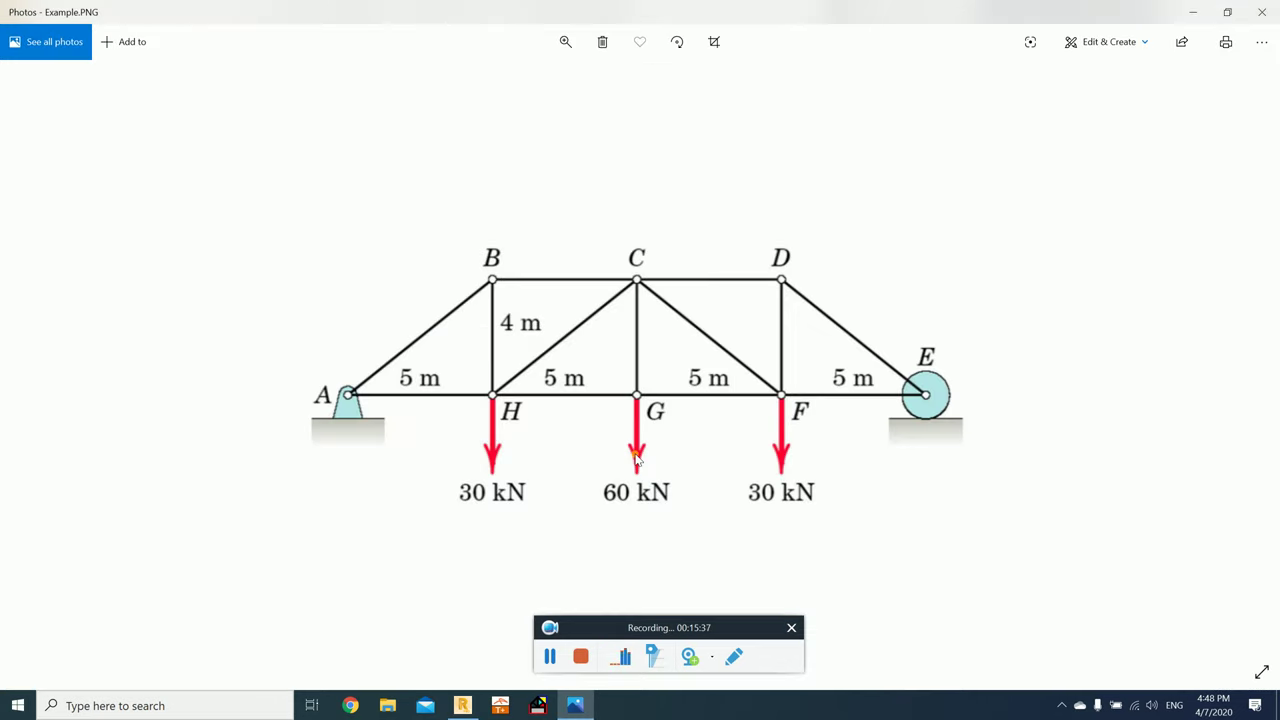
{"action": "key", "text": "Right"}
{"action": "key", "text": "Right"}
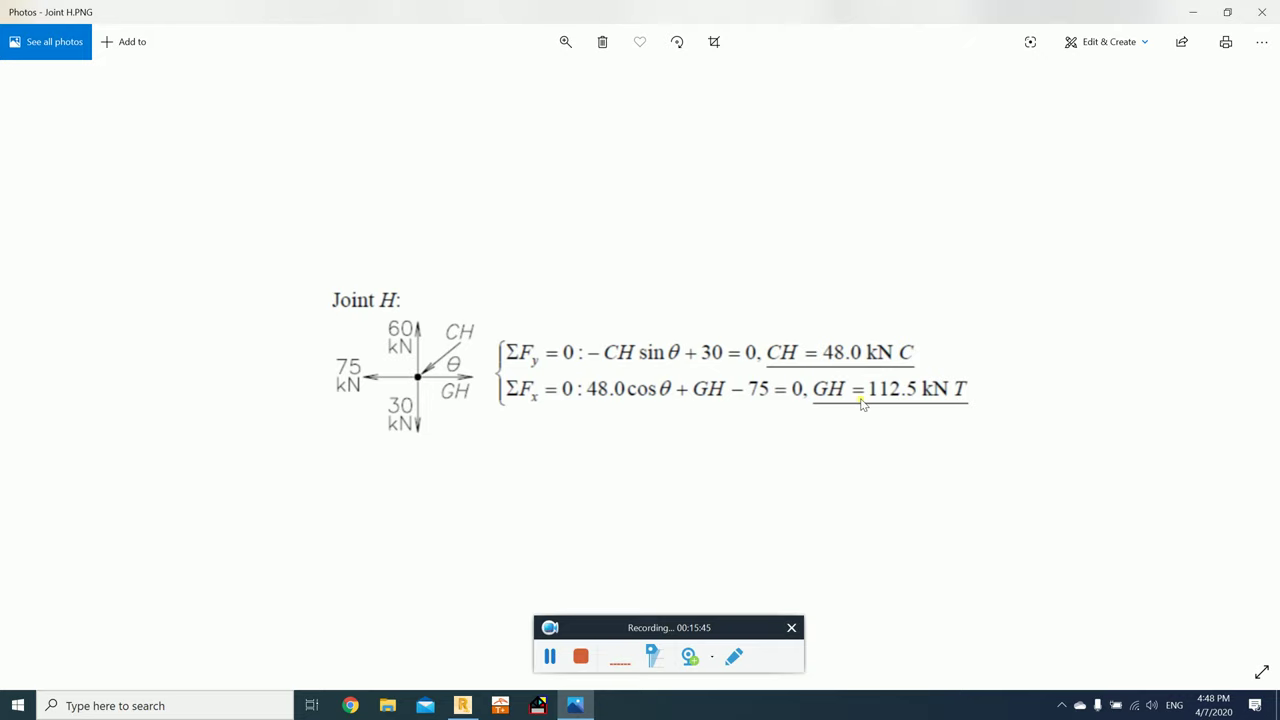
{"action": "key", "text": "alt+Tab"}
{"action": "key", "text": "alt+Tab"}
{"action": "key", "text": "alt+Tab"}
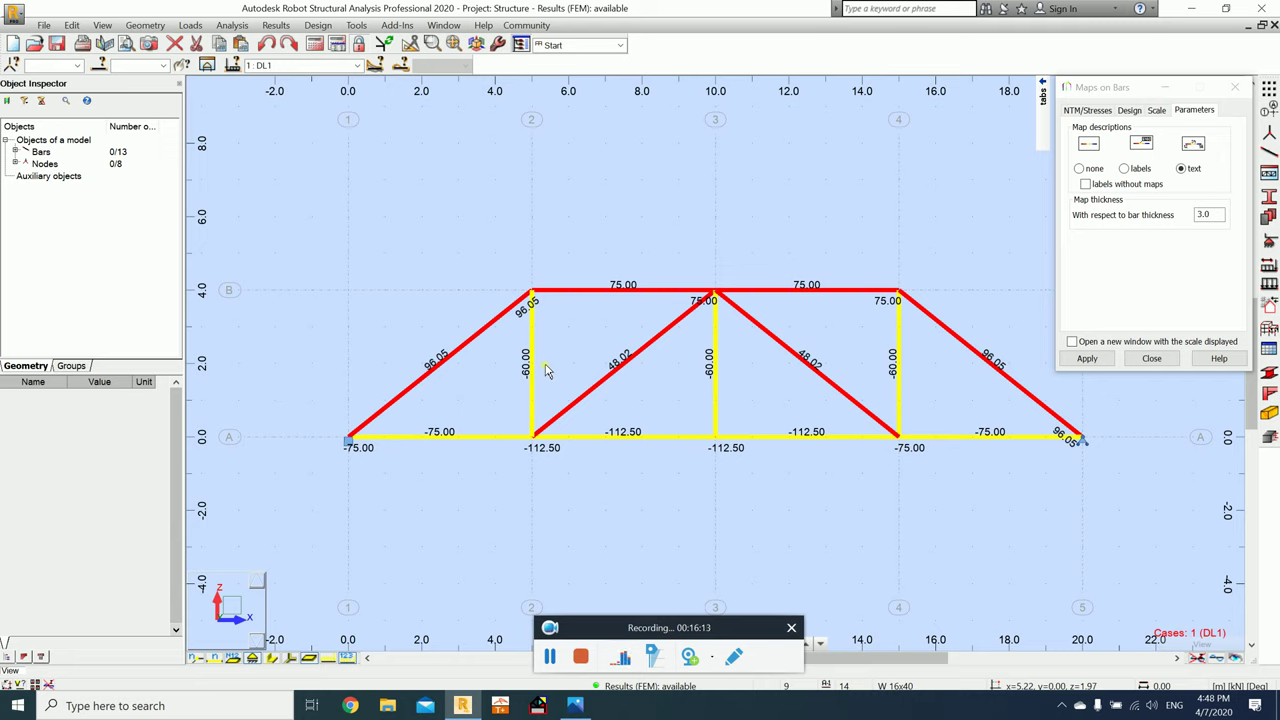
Step: Close the bar maps settings and copy the whole truss once by a translation vector of 22.00, 0.00 m
{"action": "left_click", "coordinate": [1151, 360]}
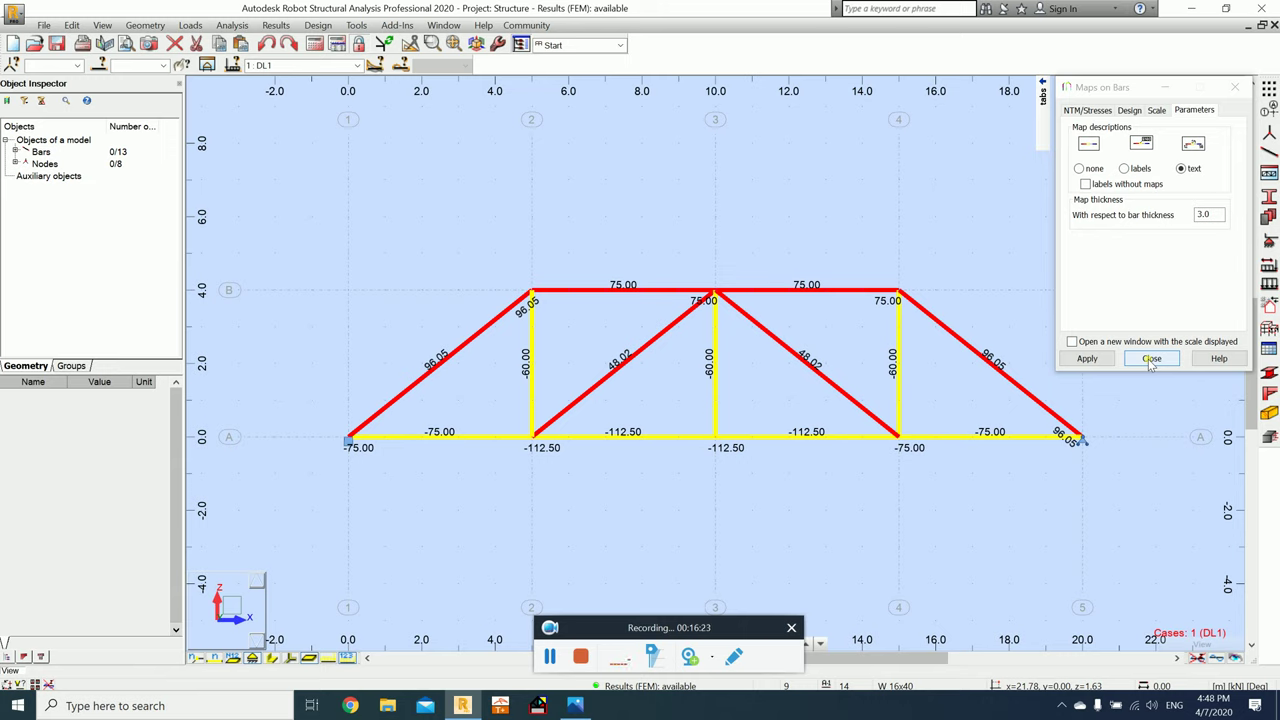
{"action": "left_click", "coordinate": [1151, 359]}
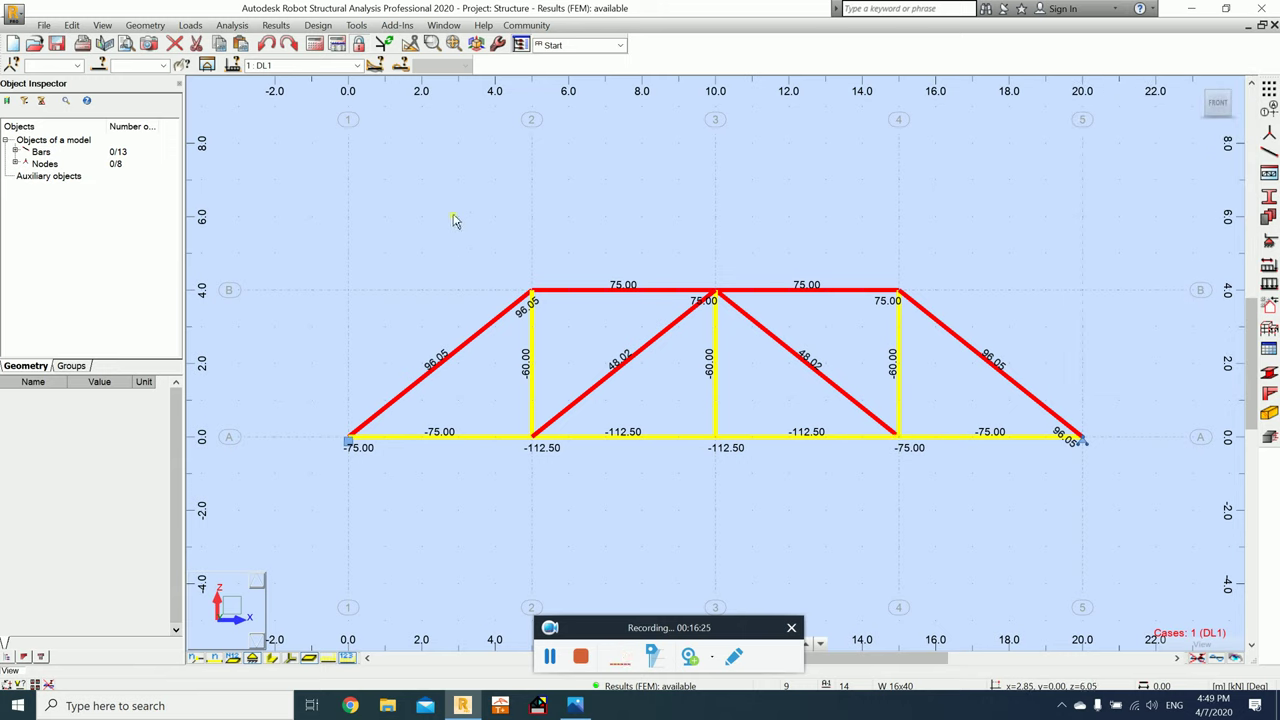
{"action": "left_click_drag", "start_coordinate": [254, 164], "coordinate": [1166, 527]}
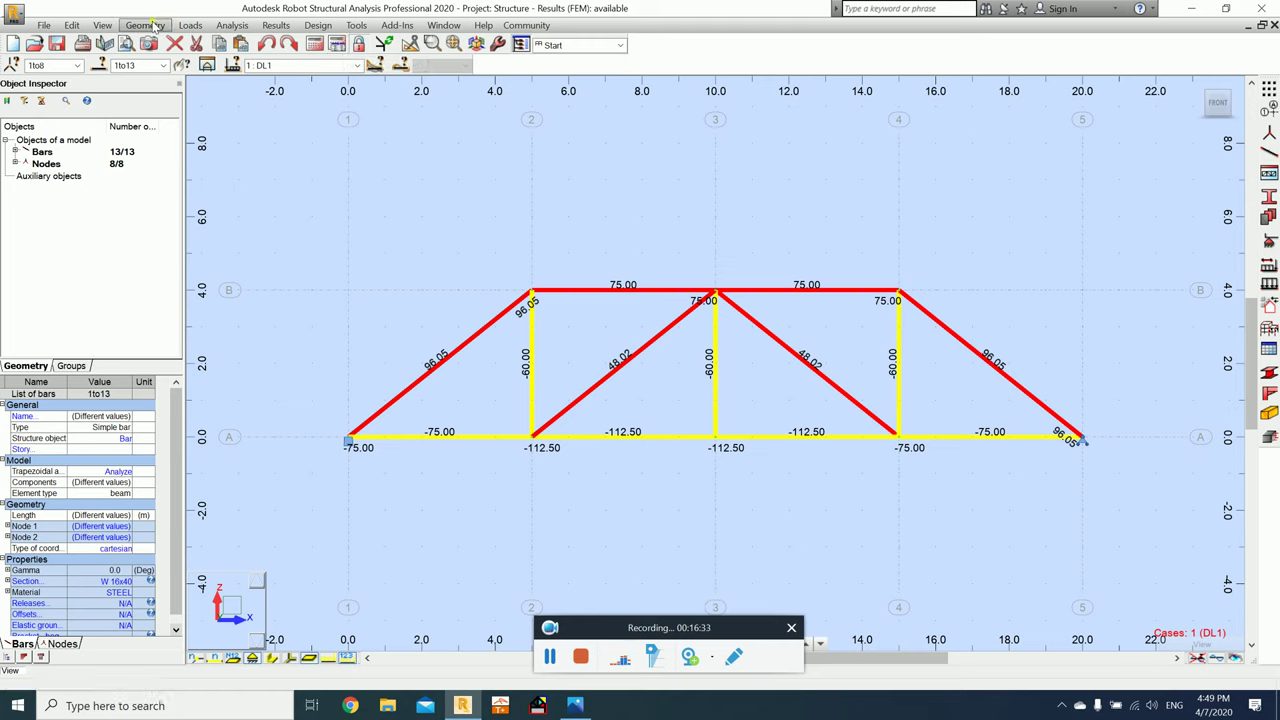
{"action": "left_click", "coordinate": [76, 27]}
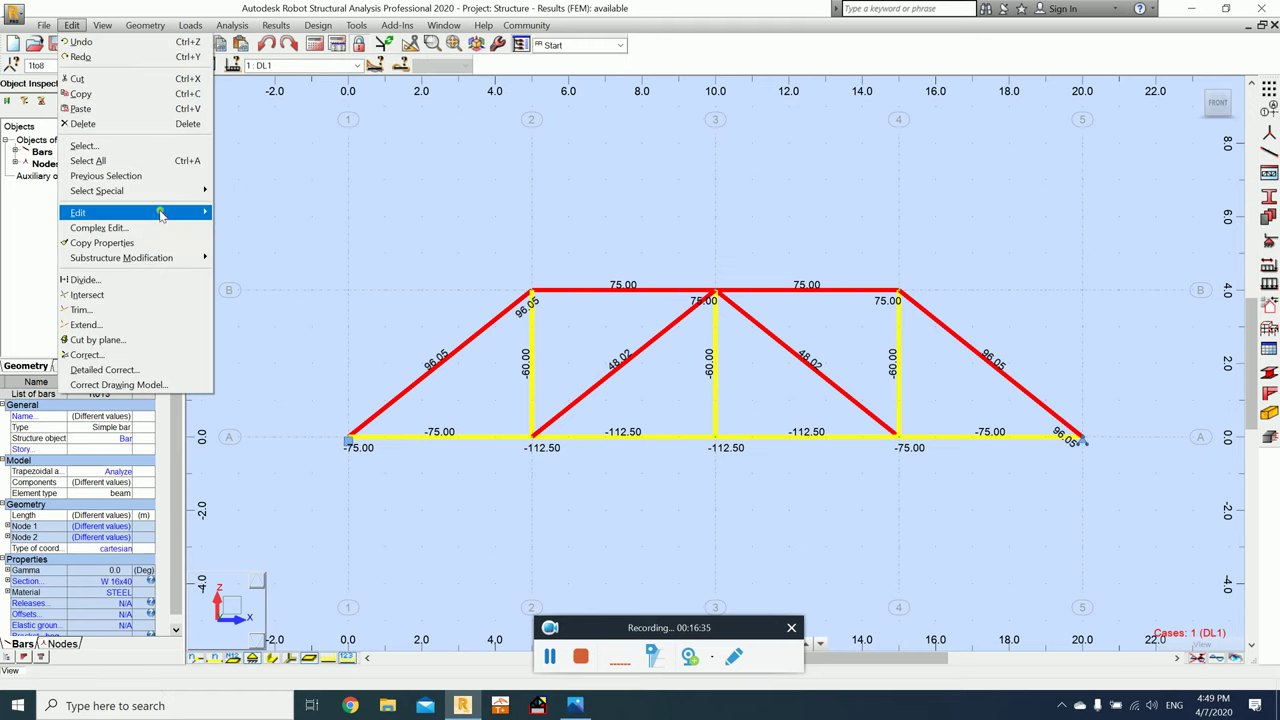
{"action": "mouse_move", "coordinate": [163, 212]}
{"action": "left_click", "coordinate": [251, 213]}
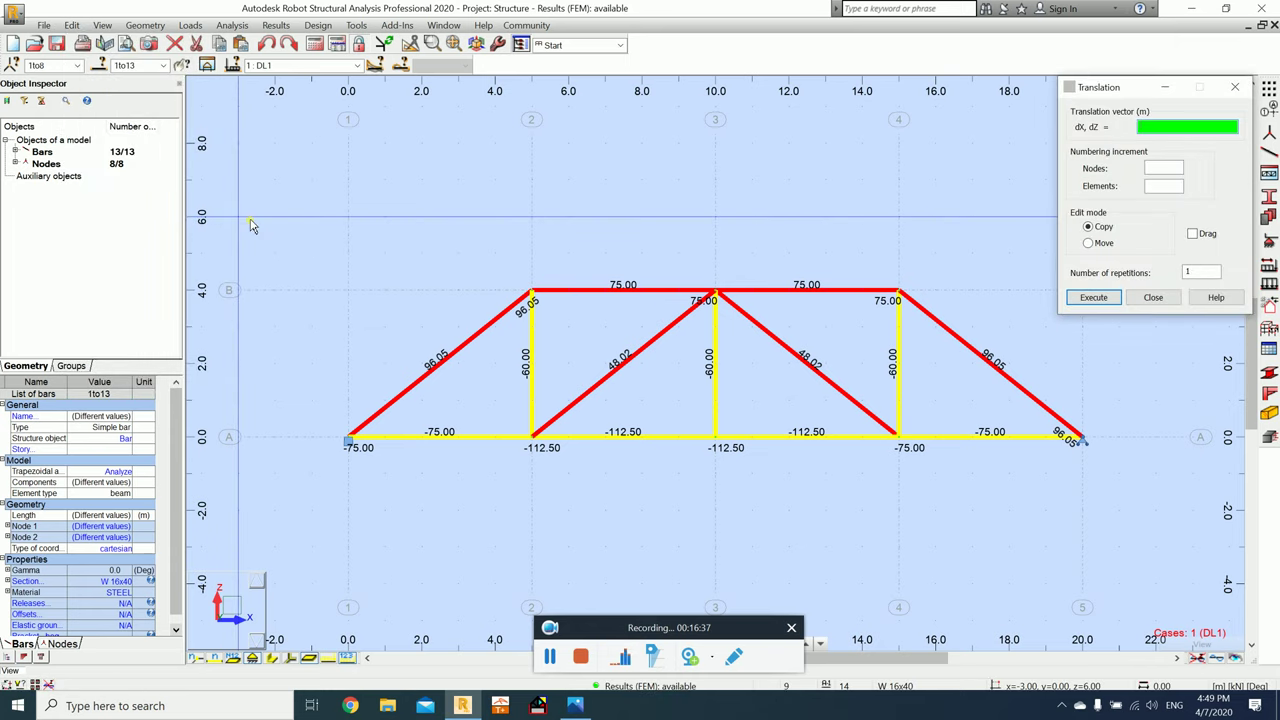
{"action": "left_click", "coordinate": [348, 440]}
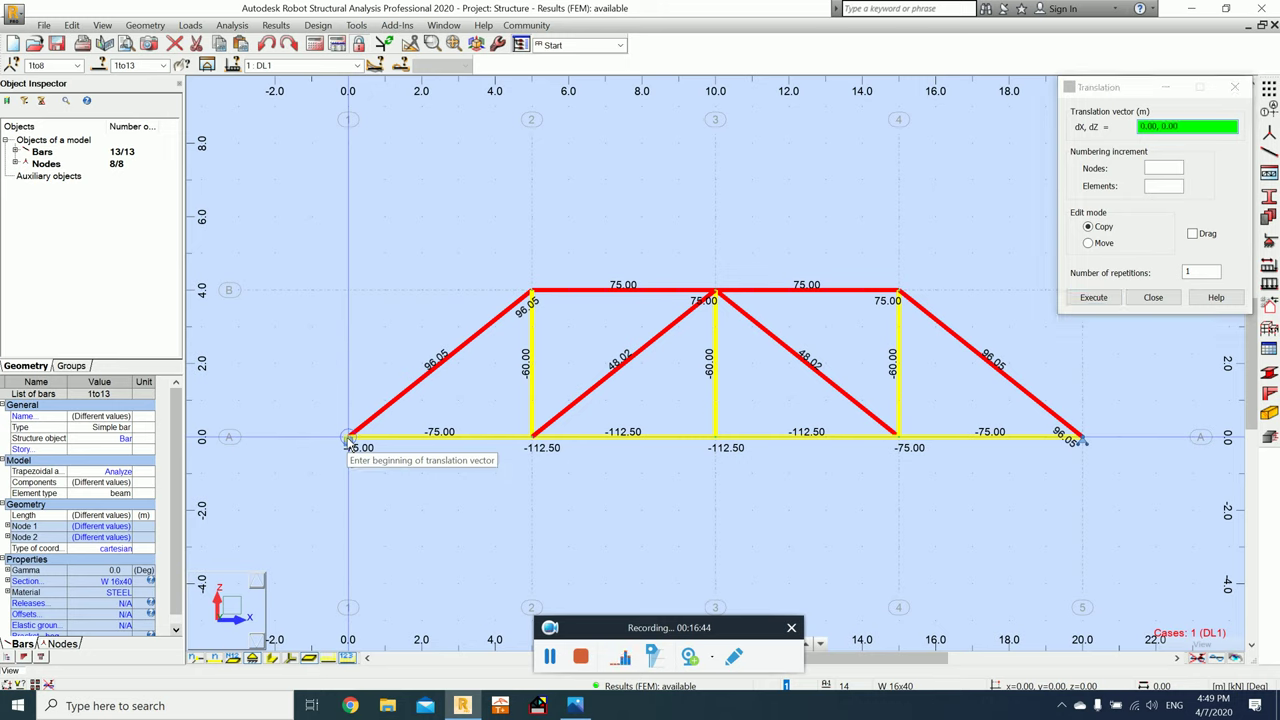
{"action": "left_click", "coordinate": [1155, 440]}
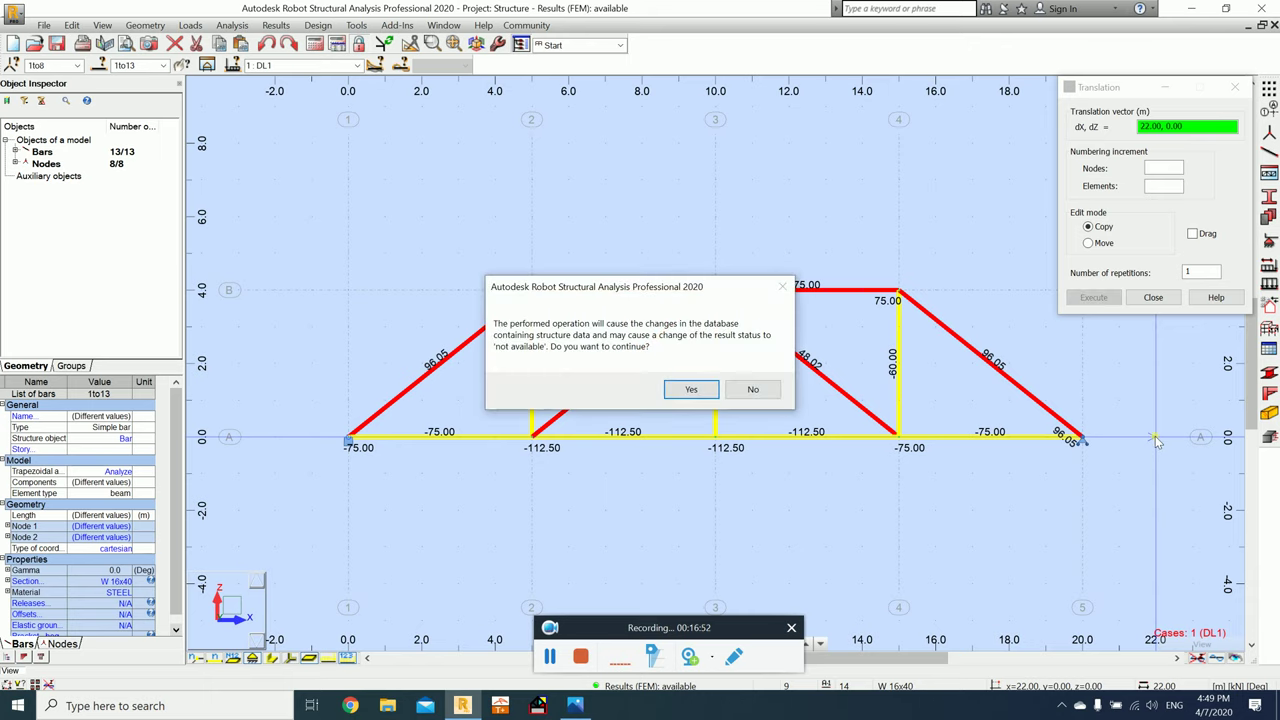
{"action": "left_click", "coordinate": [691, 390]}
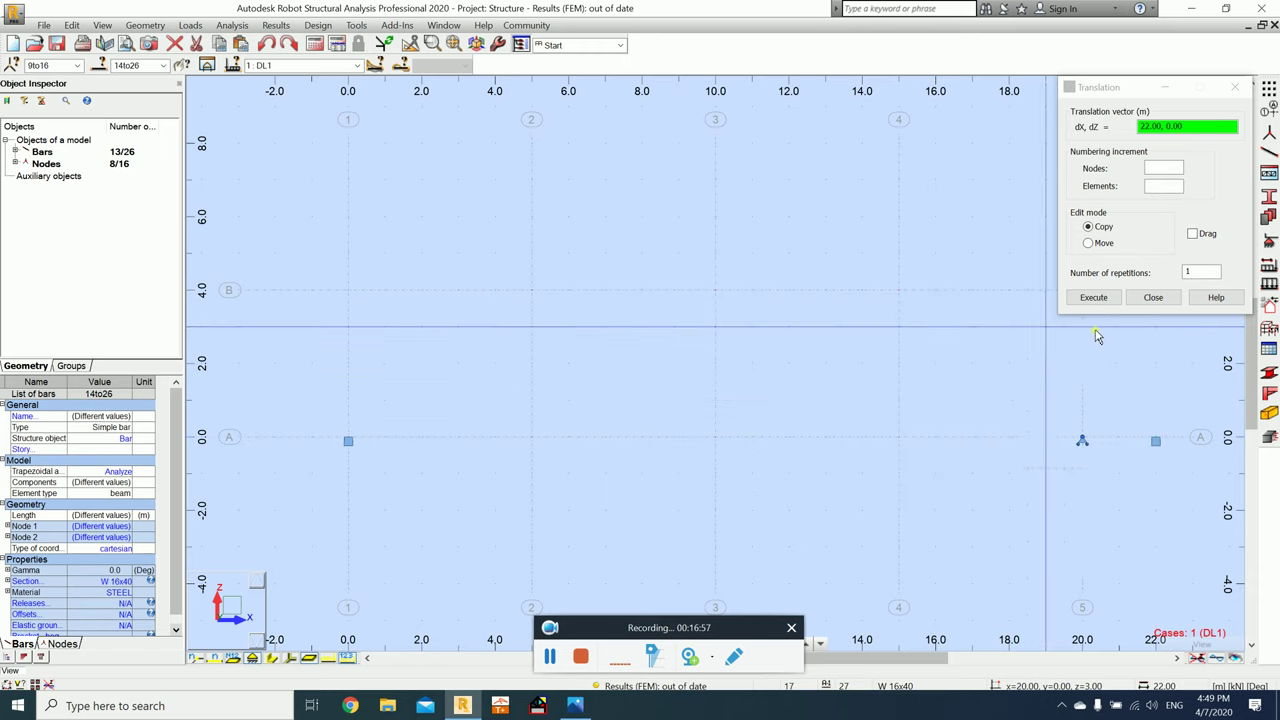
{"action": "left_click", "coordinate": [1136, 300]}
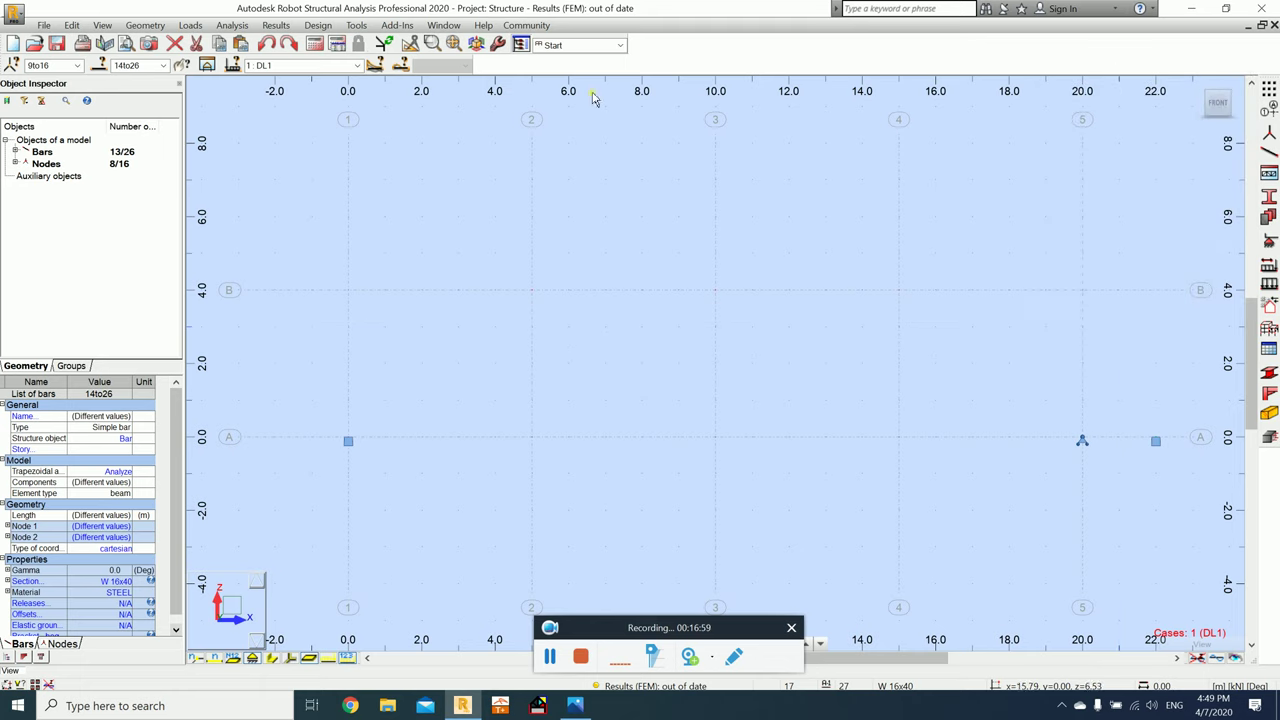
{"action": "left_click", "coordinate": [454, 46]}
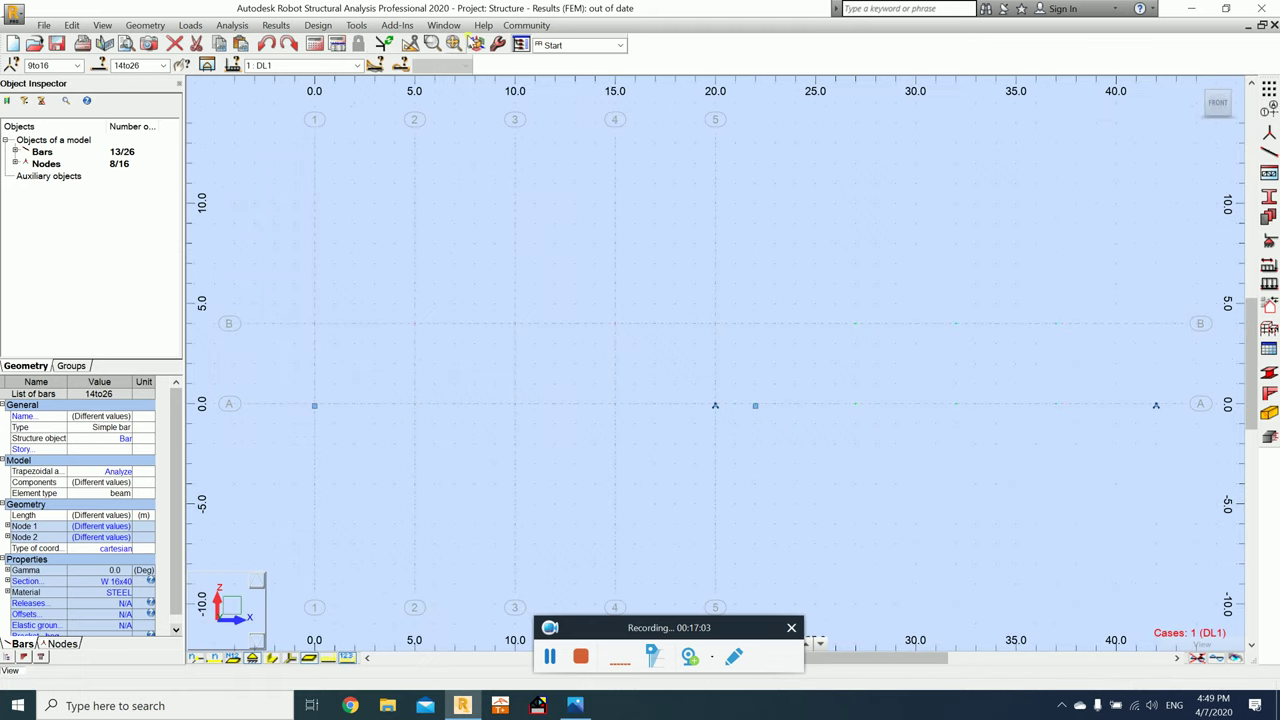
Step: Try to remove all structural axes in both the X and Z directions
{"action": "left_click", "coordinate": [1268, 112]}
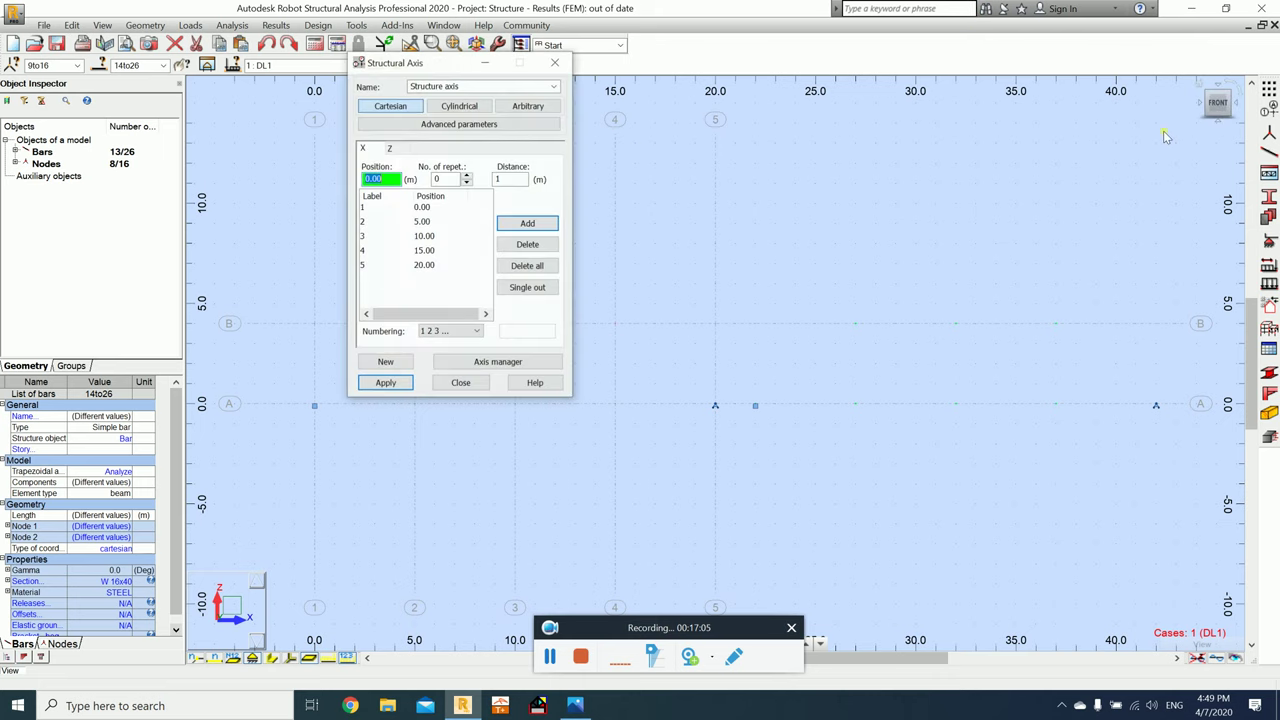
{"action": "left_click", "coordinate": [527, 265]}
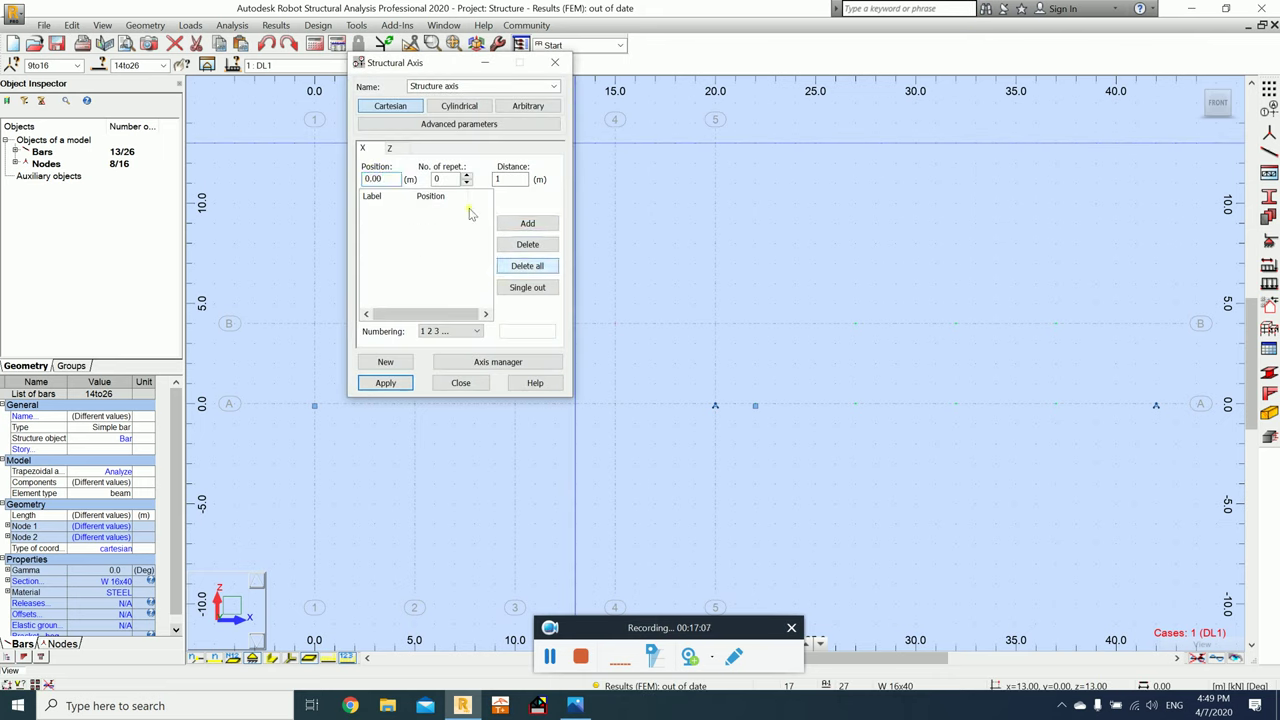
{"action": "left_click", "coordinate": [389, 148]}
{"action": "left_click", "coordinate": [527, 265]}
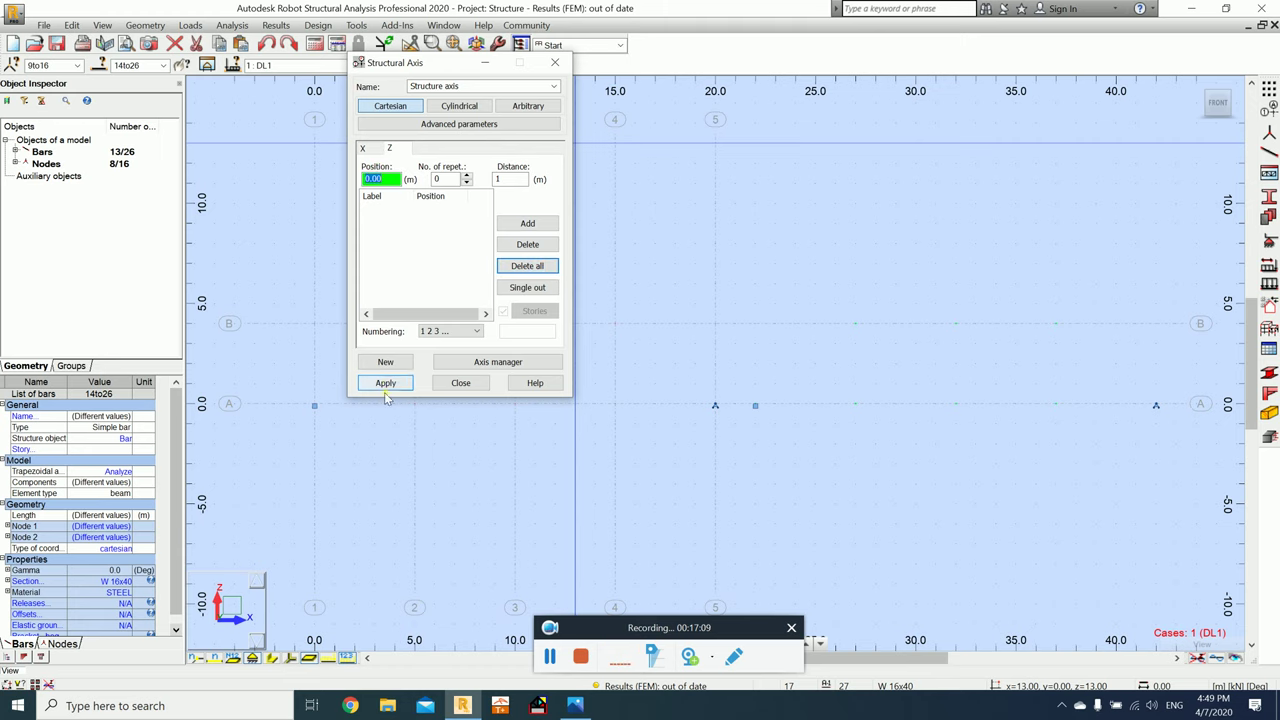
{"action": "left_click", "coordinate": [386, 388]}
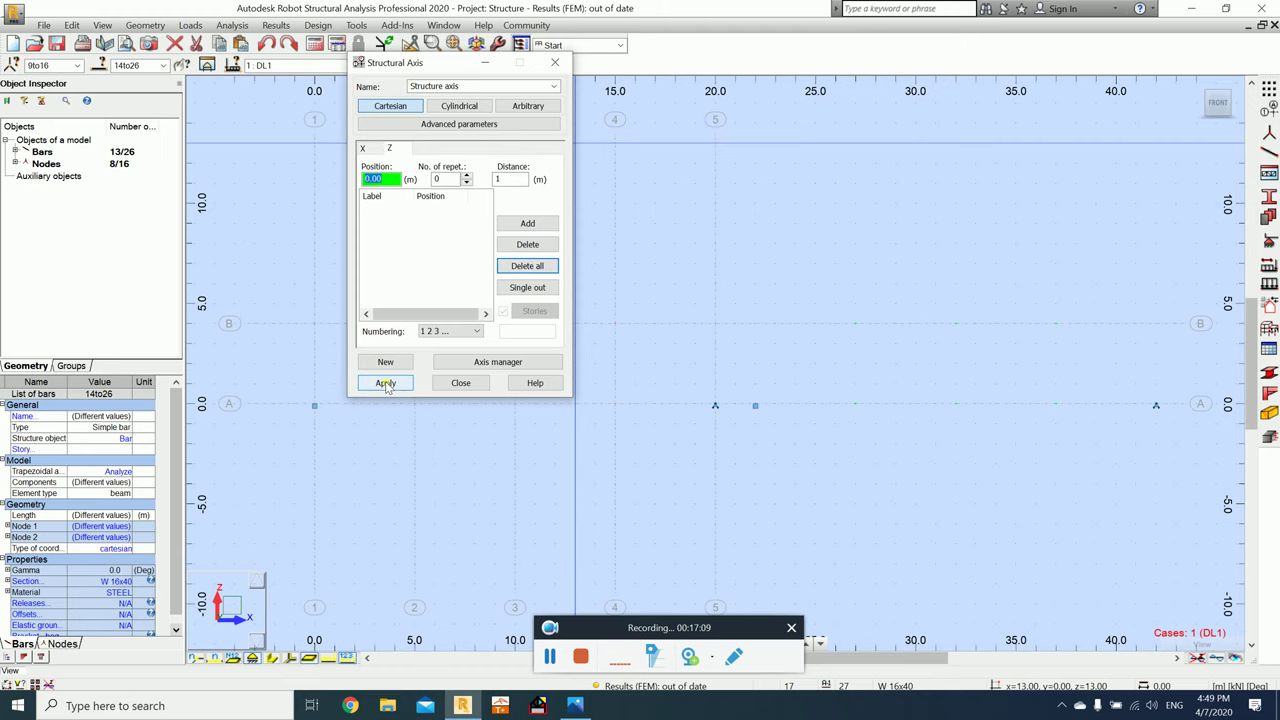
{"action": "left_click", "coordinate": [460, 383]}
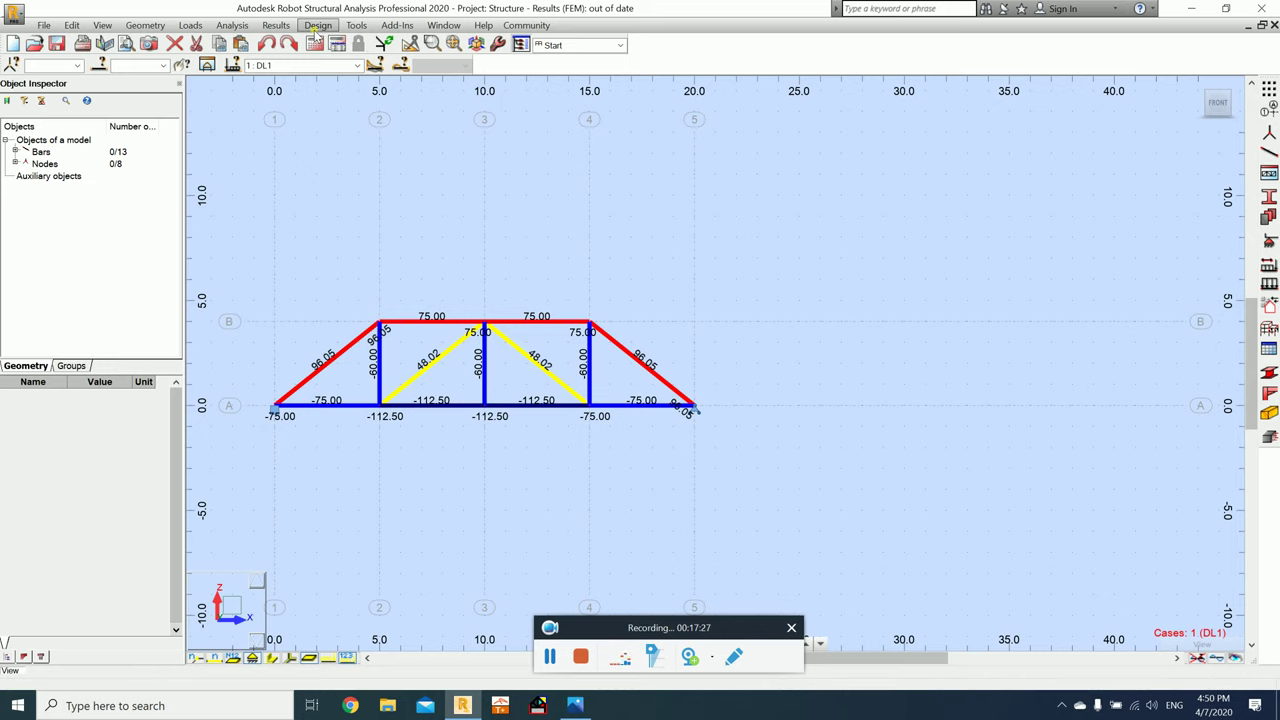
Step: Delete all bars and nodes of the existing truss from the model
{"action": "left_click_drag", "start_coordinate": [254, 257], "coordinate": [765, 546]}
{"action": "key", "text": "Delete"}
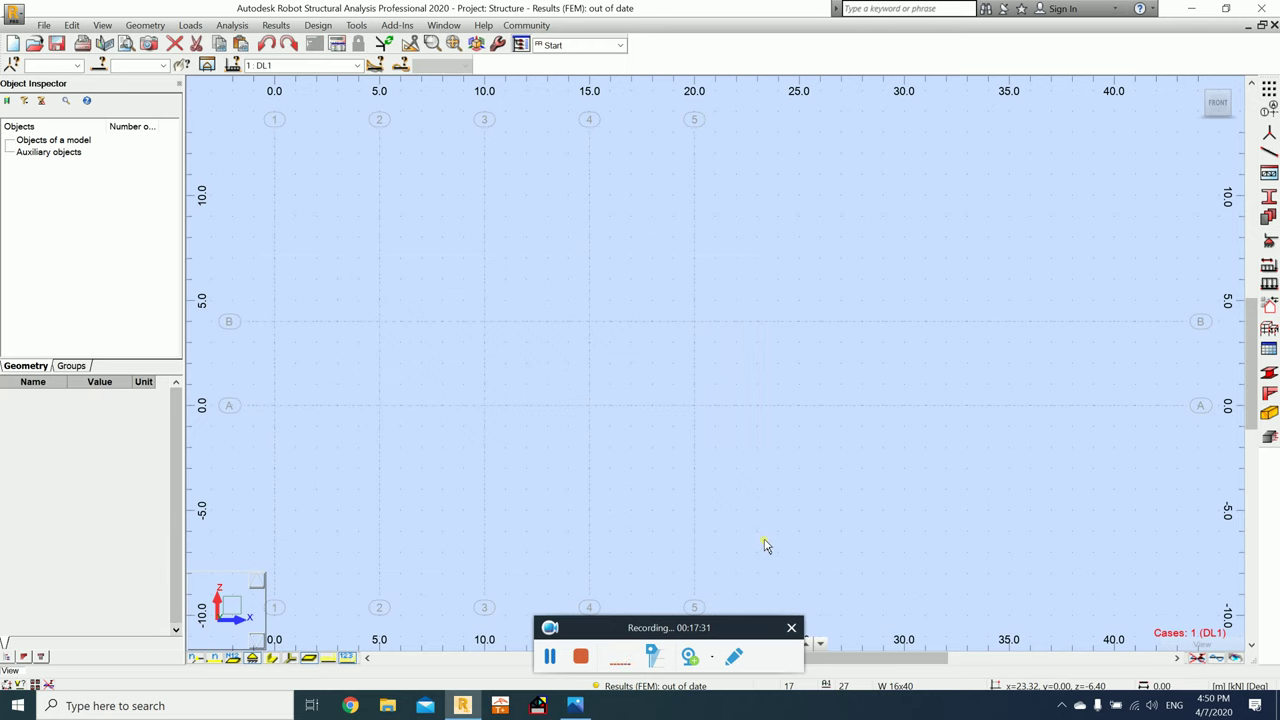
Step: Open the typical structures and browse the additional database, returning to the library of beams, frames and trusses
{"action": "left_click", "coordinate": [1268, 176]}
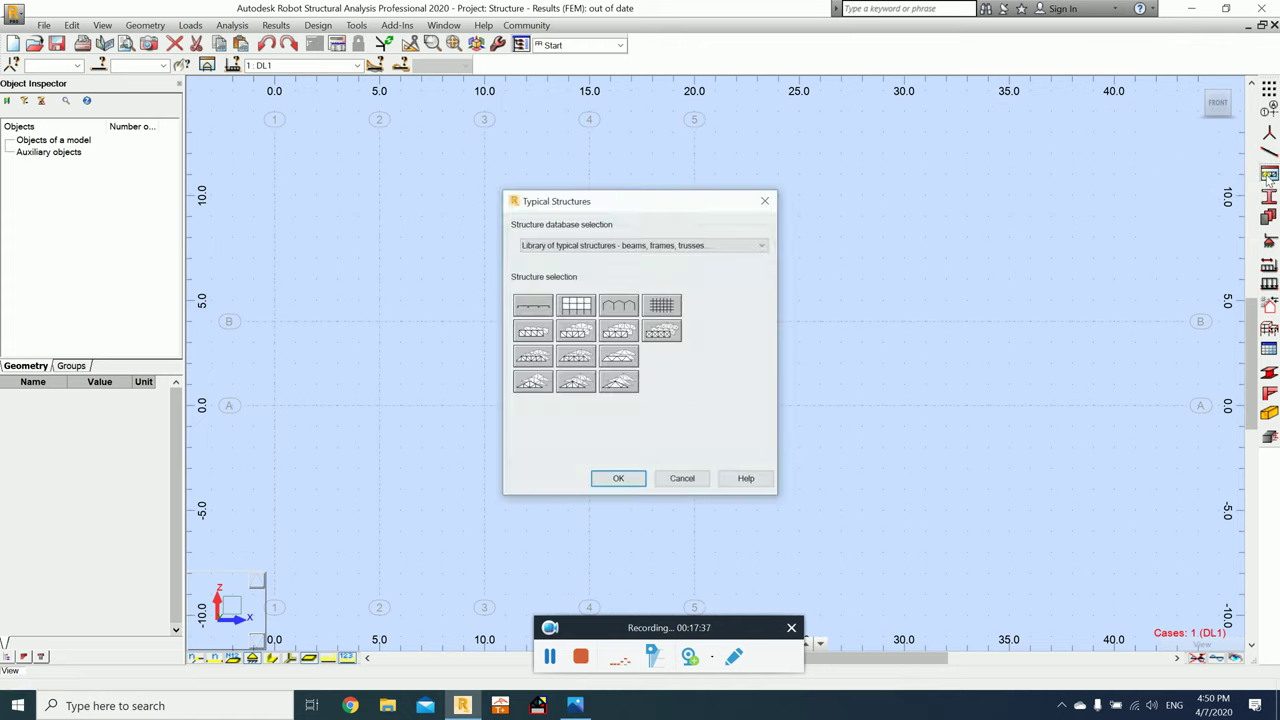
{"action": "left_click", "coordinate": [567, 249]}
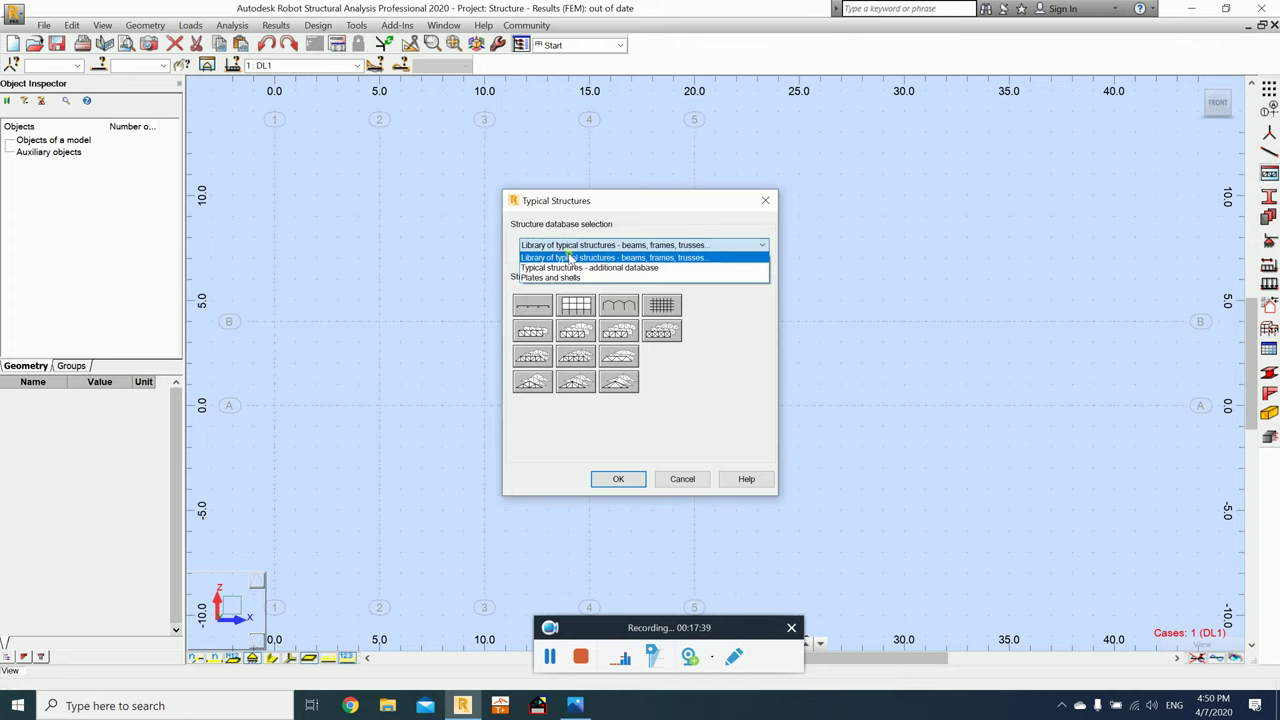
{"action": "left_click", "coordinate": [573, 274]}
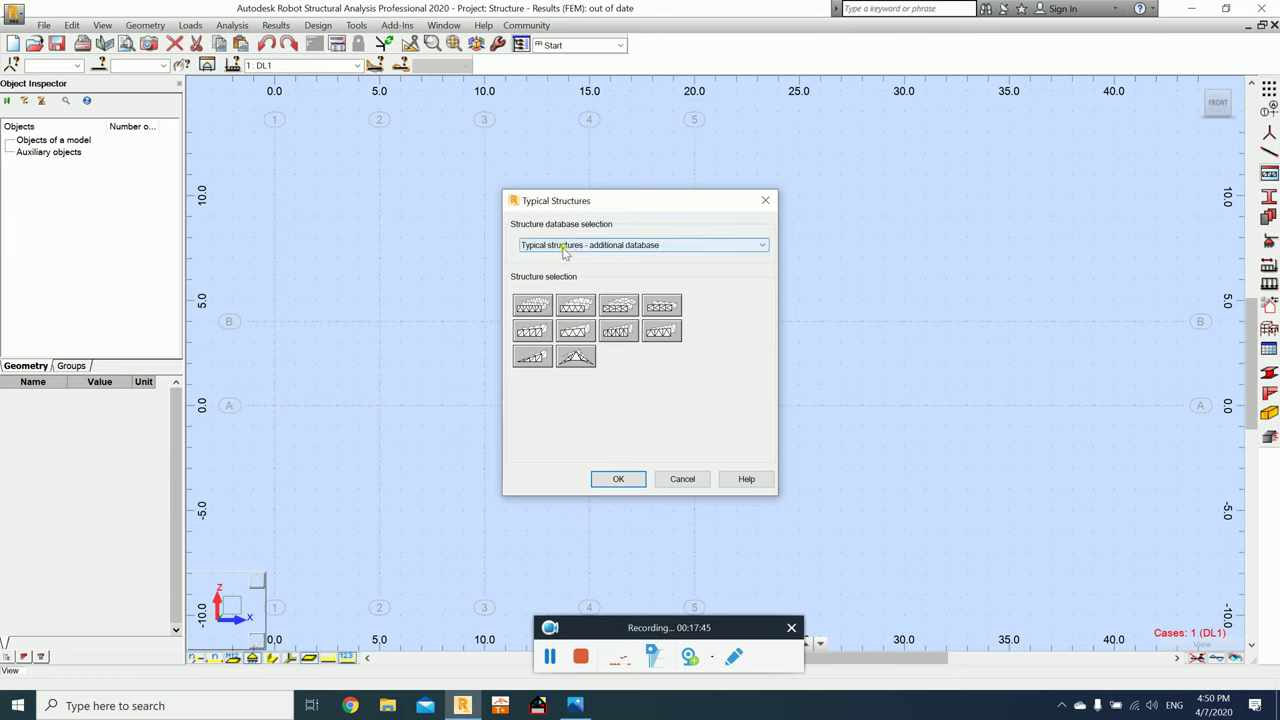
{"action": "left_click", "coordinate": [565, 250]}
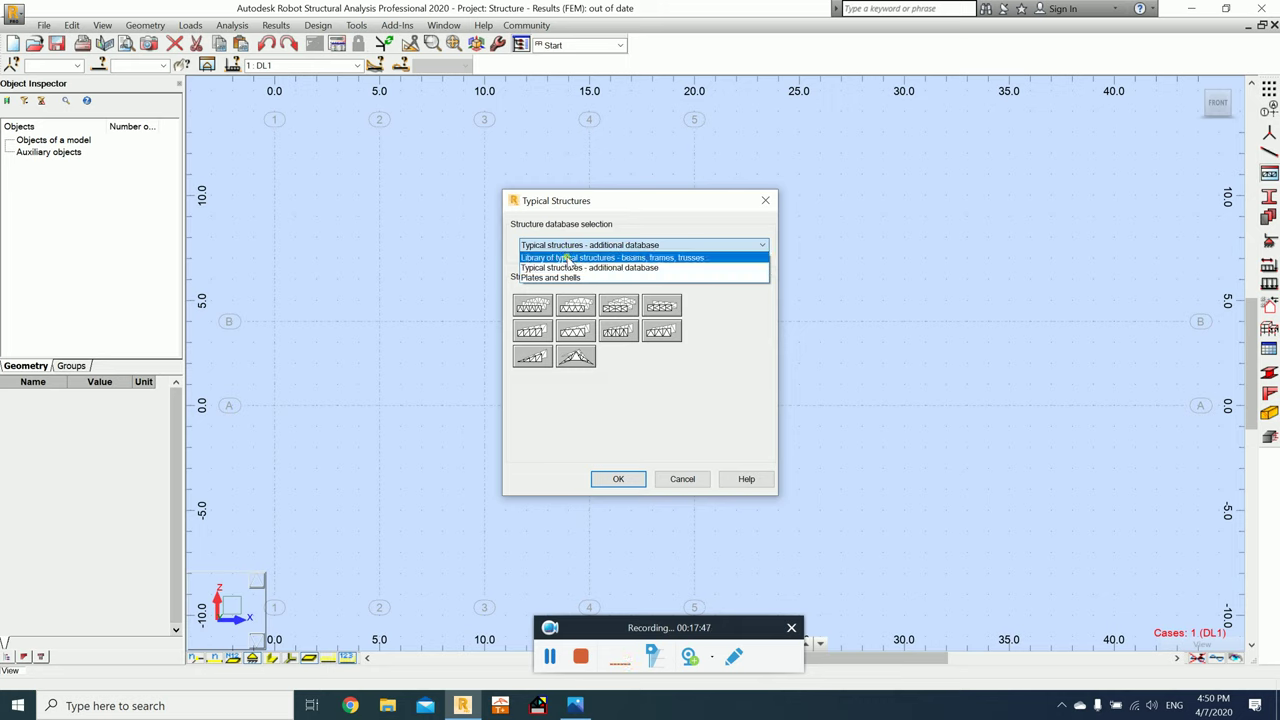
{"action": "left_click", "coordinate": [570, 258]}
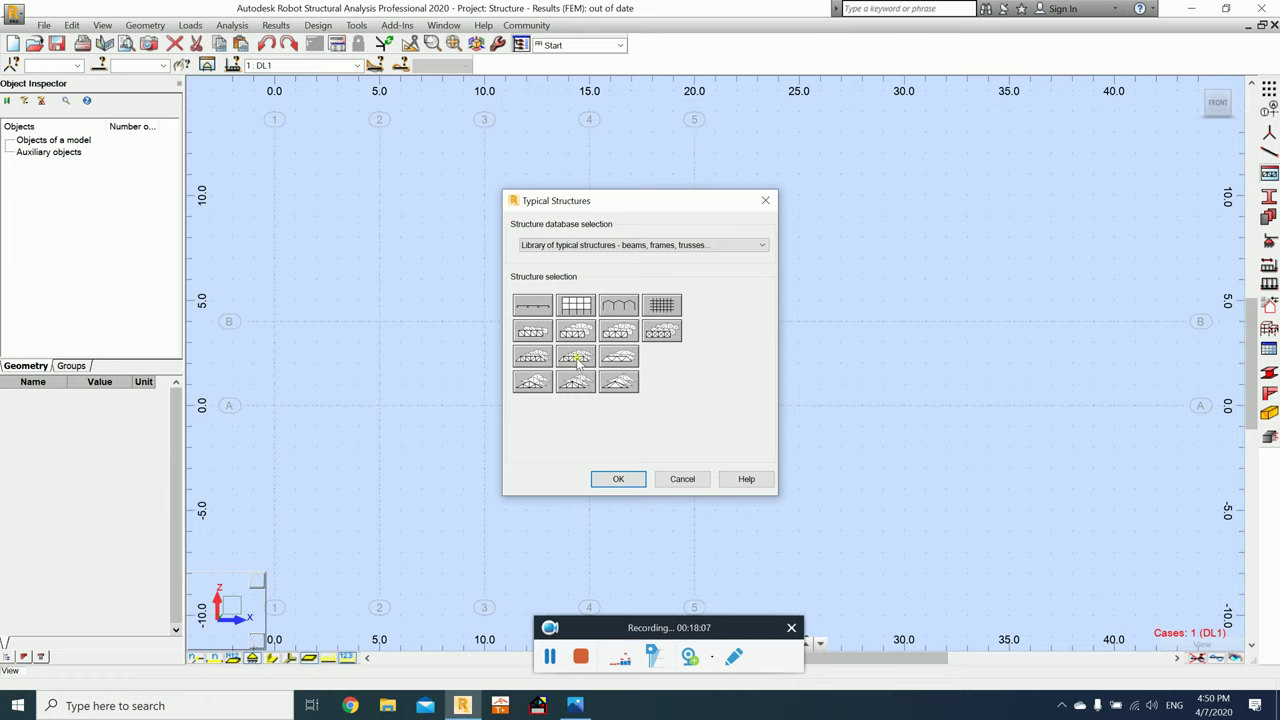
Step: Switch to Photos and go back to Example.PNG to compare the truss shape with the library types
{"action": "key", "text": "alt+Tab"}
{"action": "key", "text": "Left"}
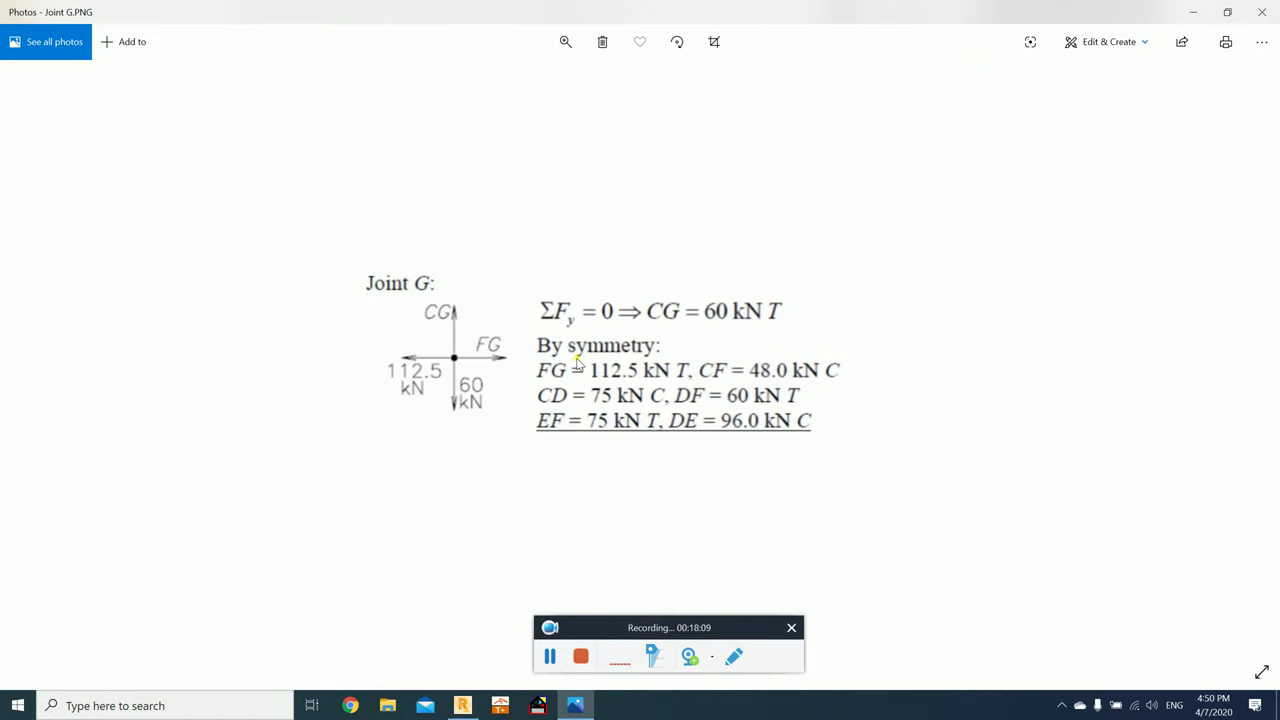
{"action": "key", "text": "Left"}
{"action": "key", "text": "Left"}
{"action": "key", "text": "alt+Tab"}
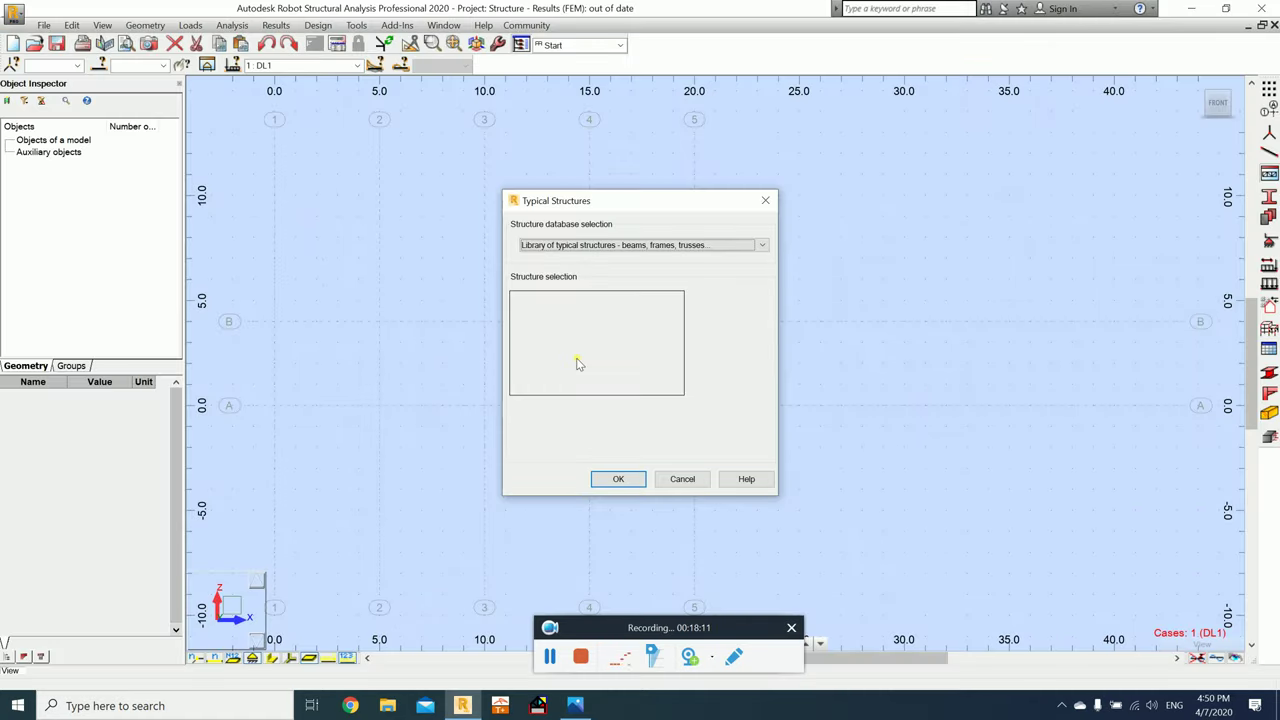
Step: Choose Trapezoidal truss type 2 from the library of typical structures and place its settings dialog in the middle of the view
{"action": "left_click", "coordinate": [762, 245]}
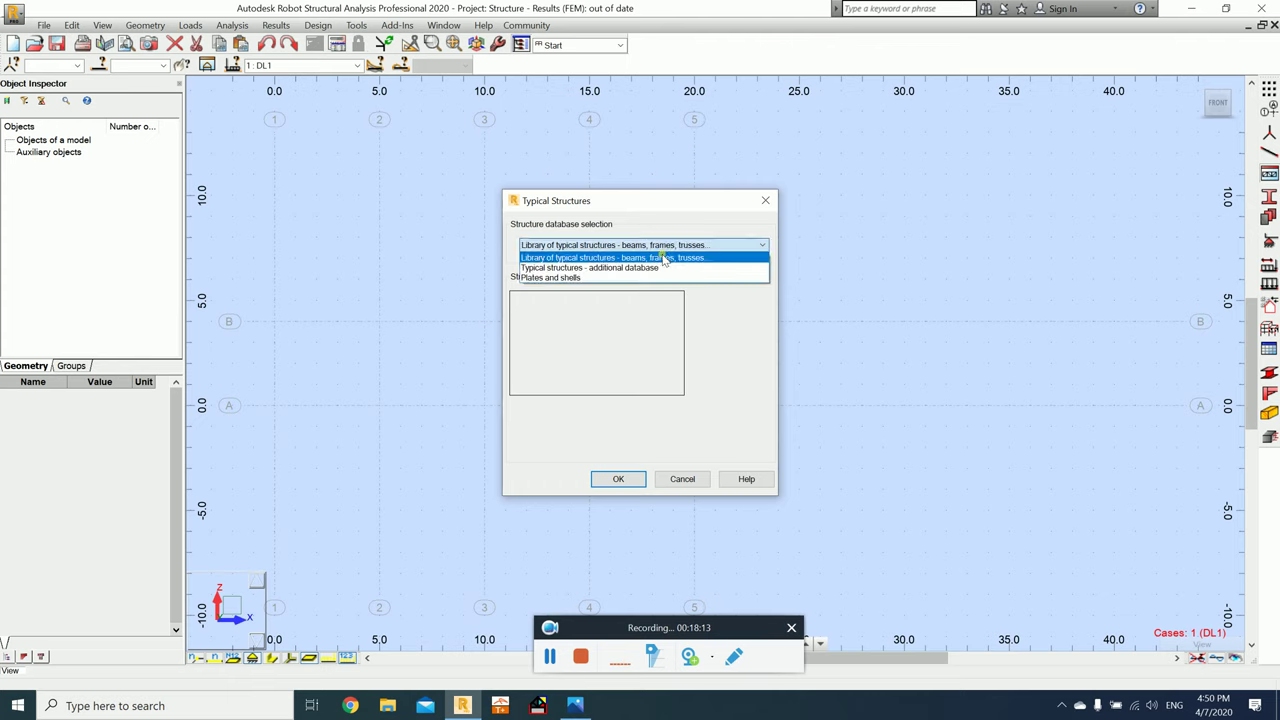
{"action": "left_click", "coordinate": [734, 251]}
{"action": "left_click", "coordinate": [575, 356]}
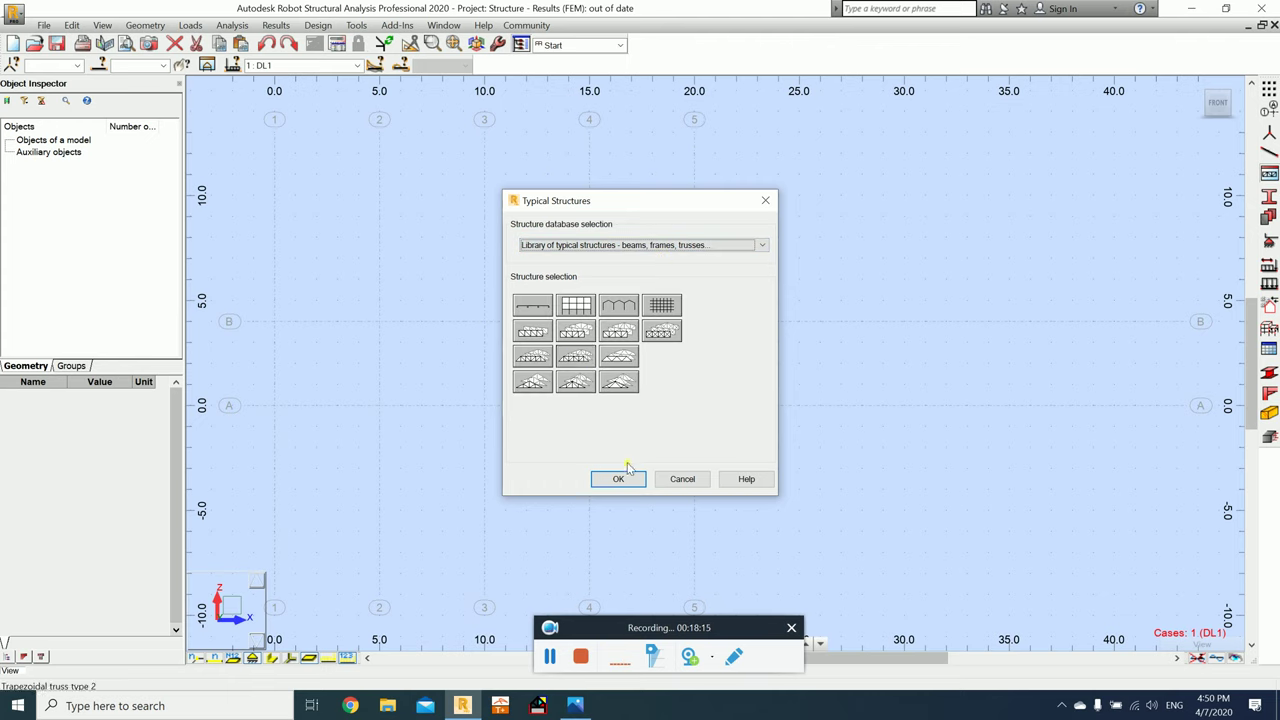
{"action": "left_click", "coordinate": [627, 474]}
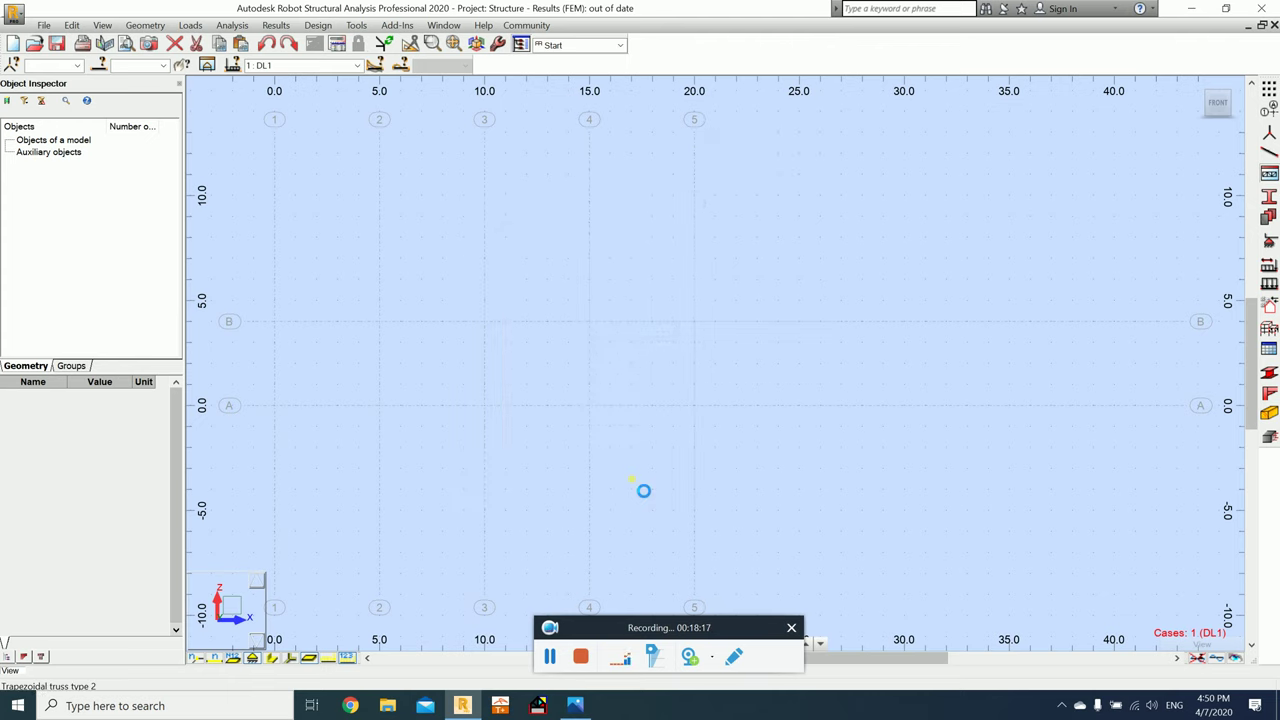
{"action": "left_click_drag", "start_coordinate": [1066, 30], "coordinate": [716, 180]}
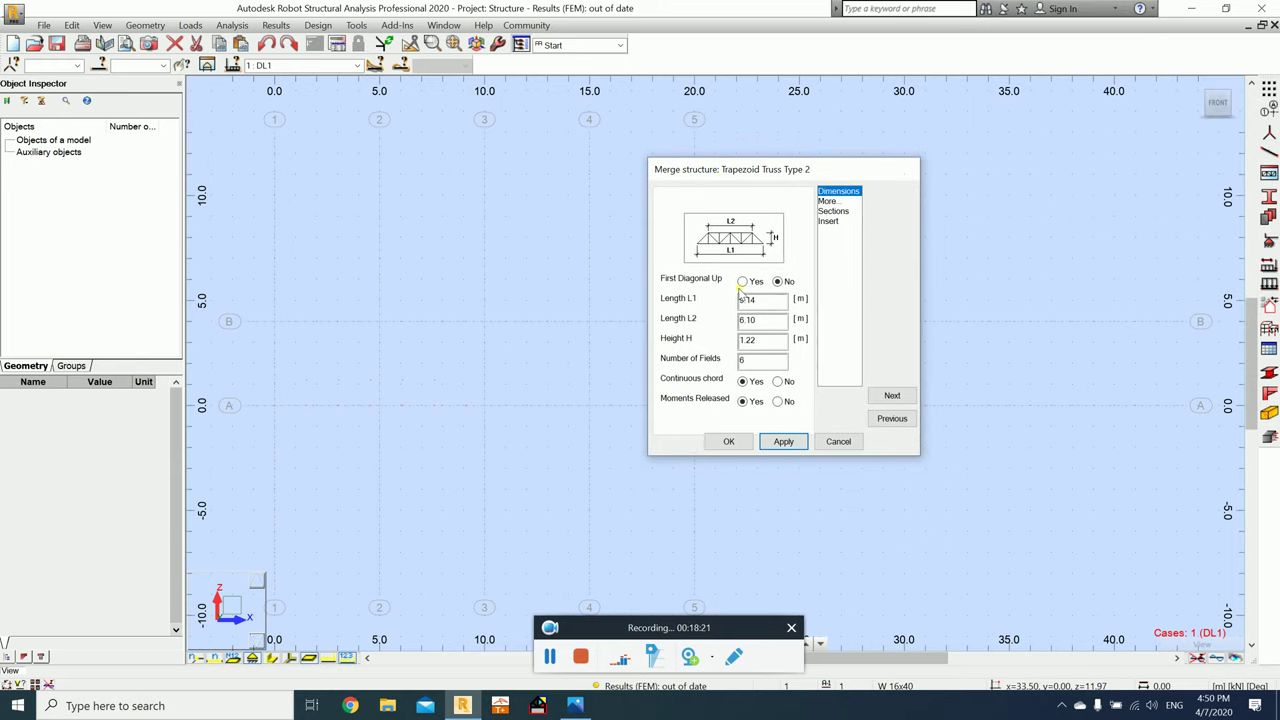
Step: Check the overall span in Example.PNG and set the trapezoid truss's Length L1 to 20 m
{"action": "key", "text": "alt+Tab"}
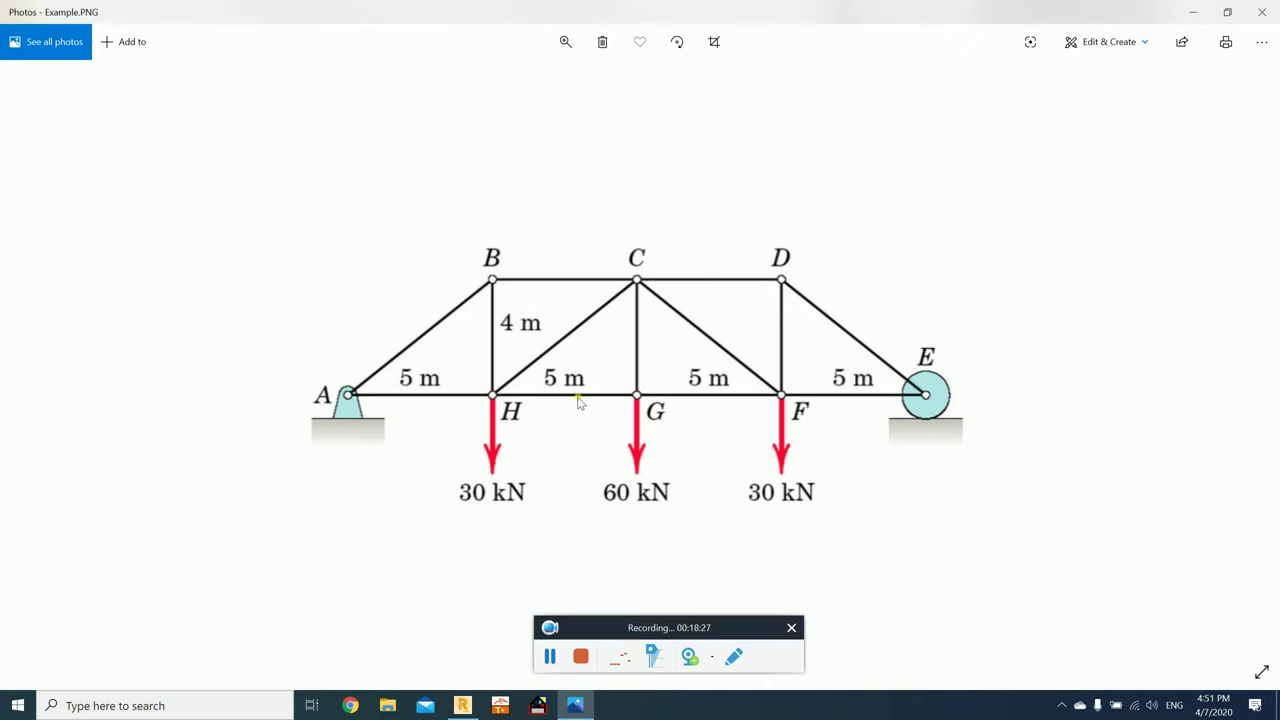
{"action": "key", "text": "alt+Tab"}
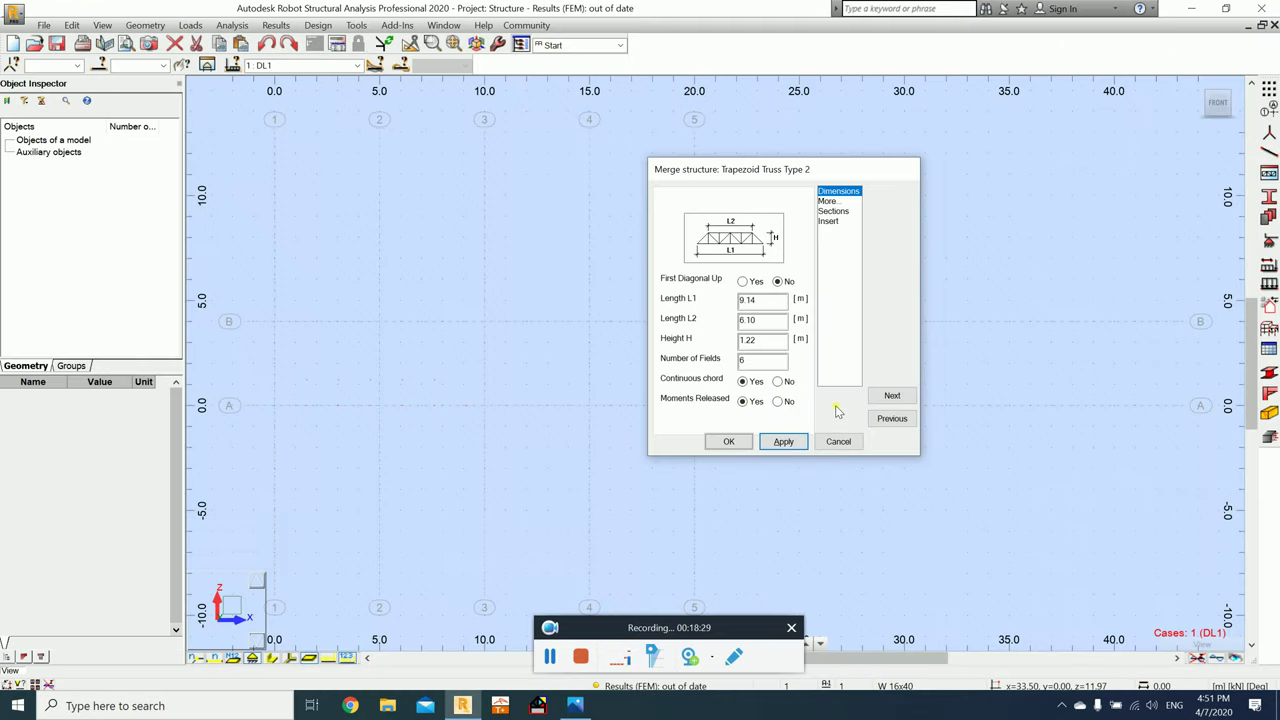
{"action": "type", "text": "20"}
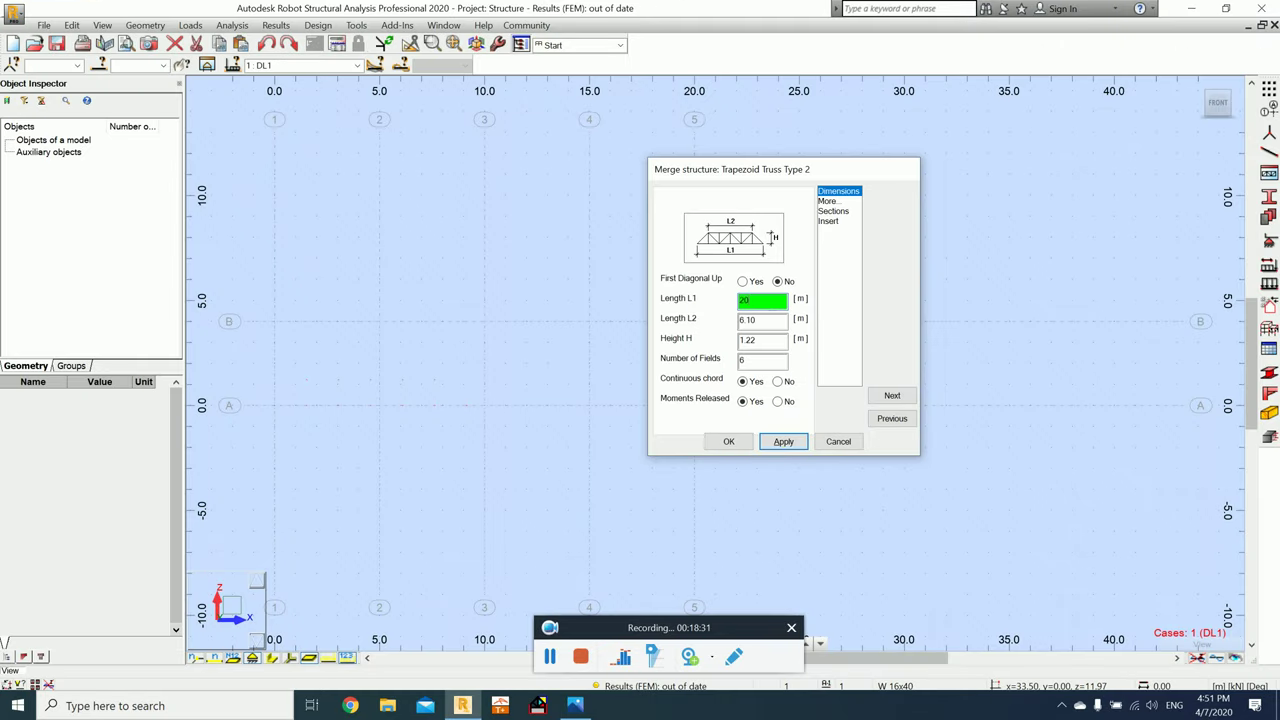
Step: Check the top chord and height in Example.PNG and set Length L2 to 10 m and Height H to 4 m
{"action": "key", "text": "alt+Tab"}
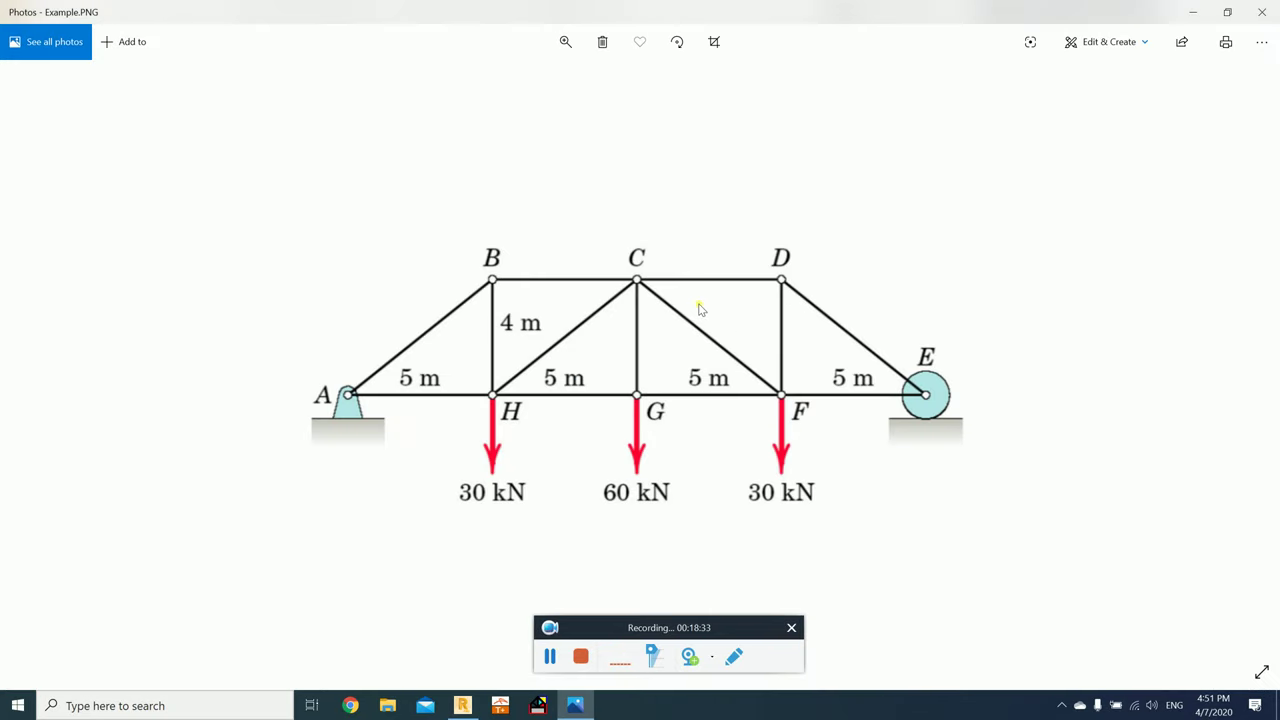
{"action": "key", "text": "alt+Tab"}
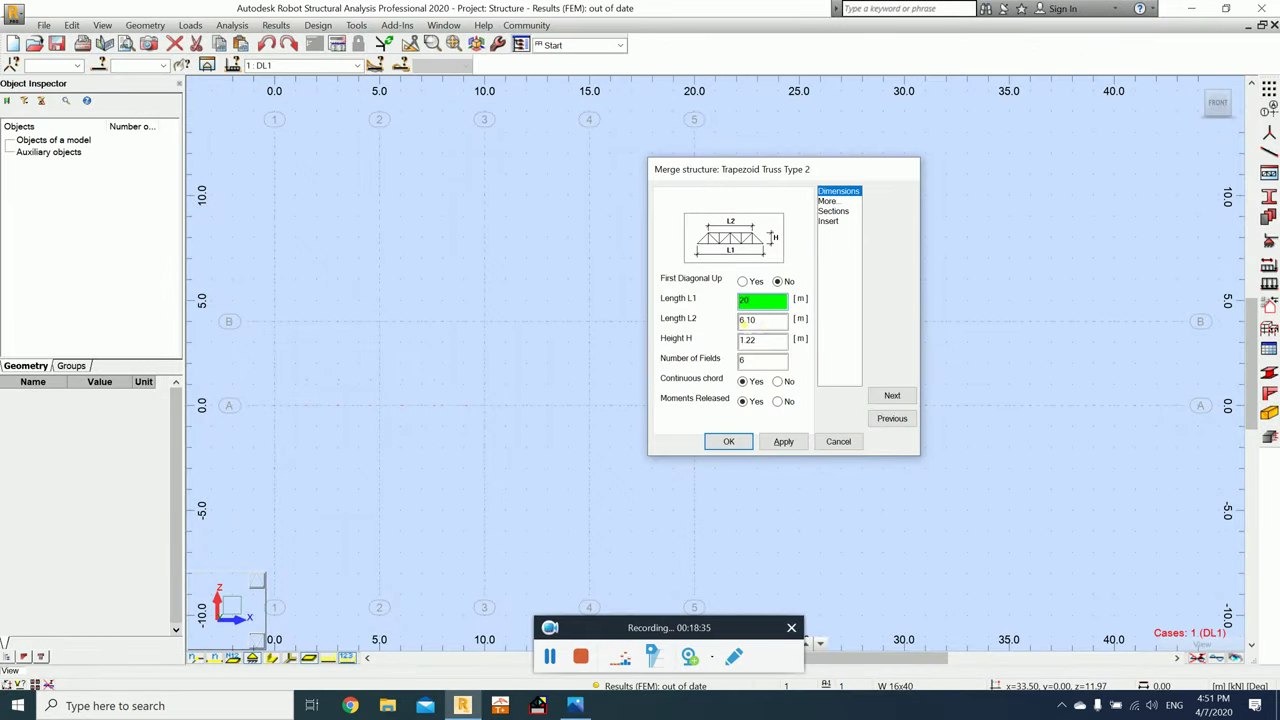
{"action": "key", "text": "alt+Tab"}
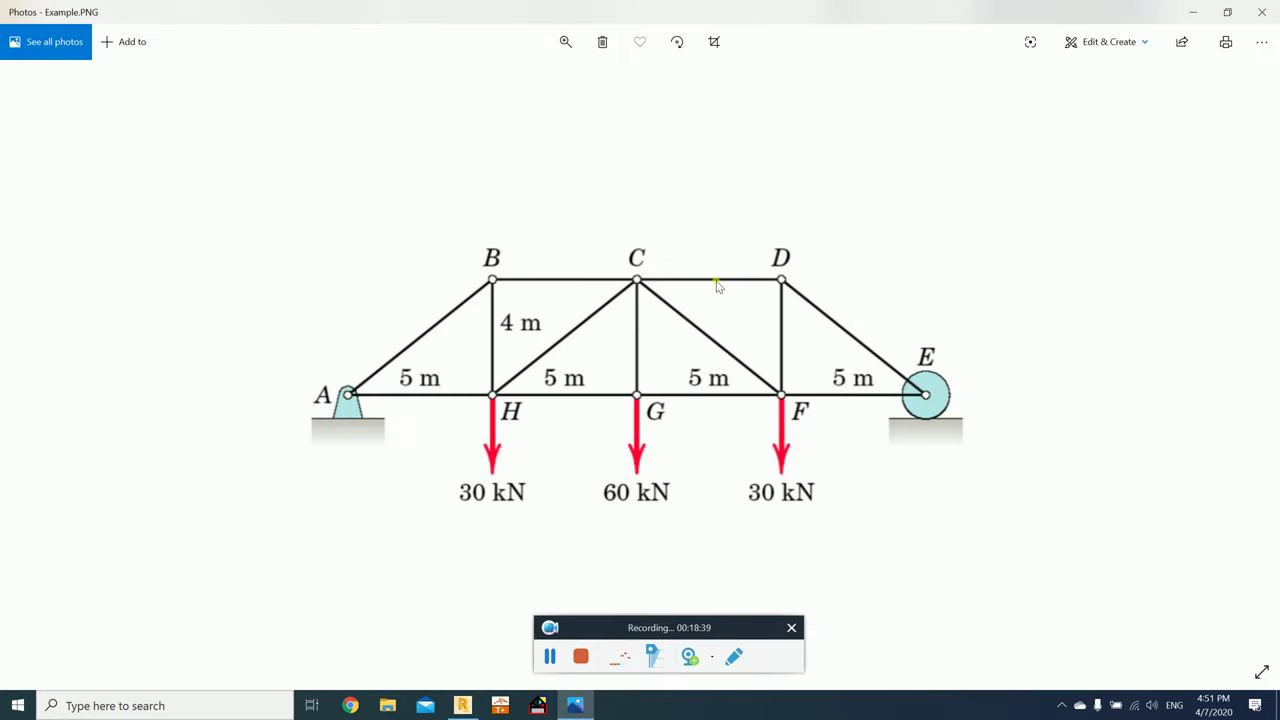
{"action": "key", "text": "alt+Tab"}
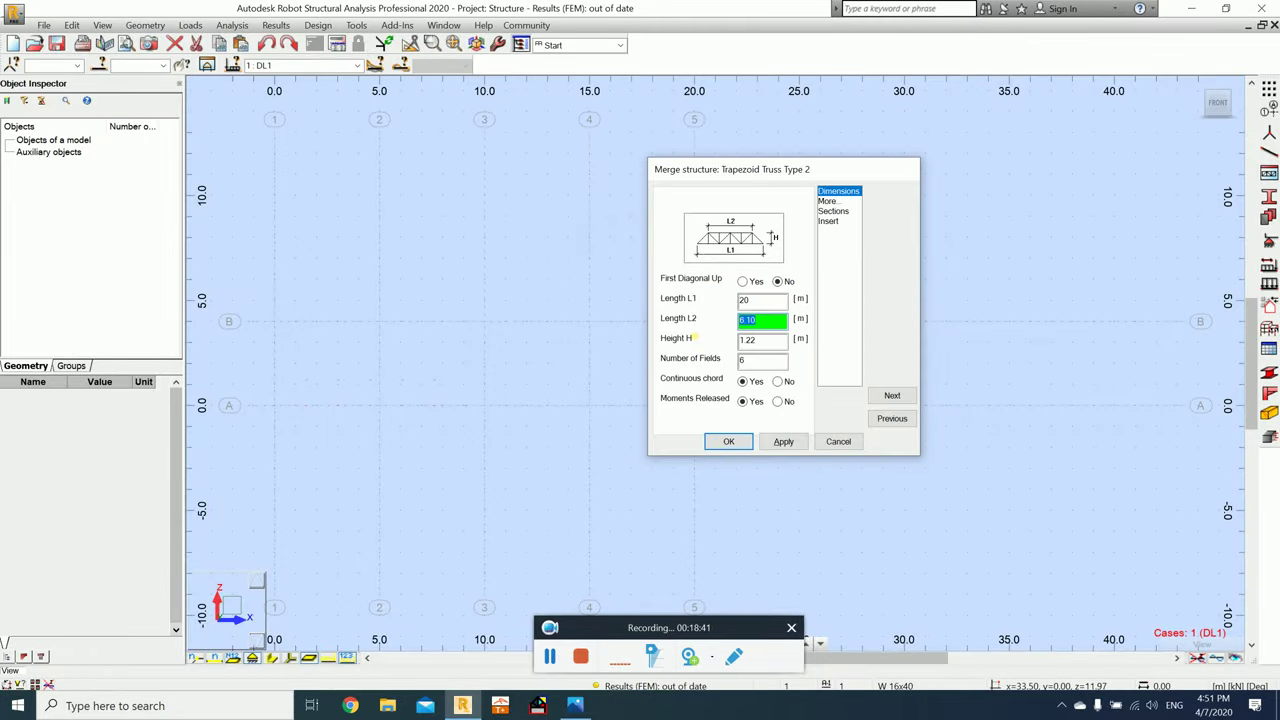
{"action": "key", "text": "alt+Tab"}
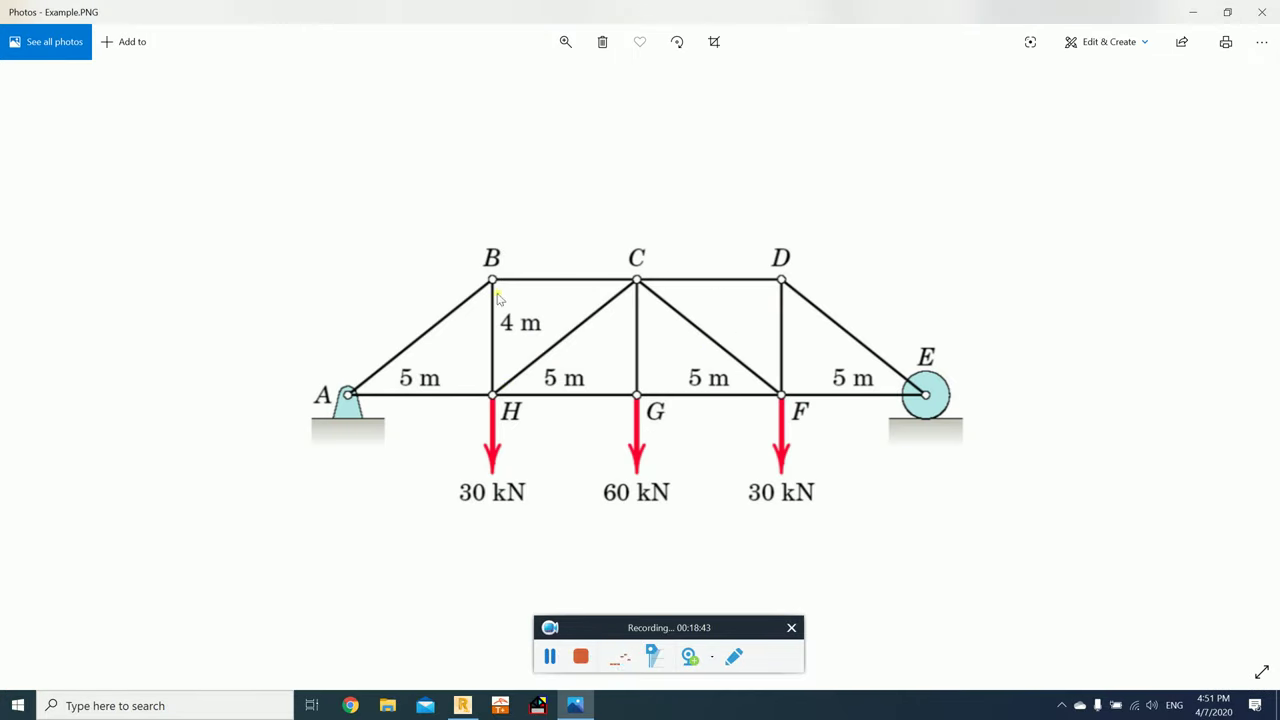
{"action": "key", "text": "alt+Tab"}
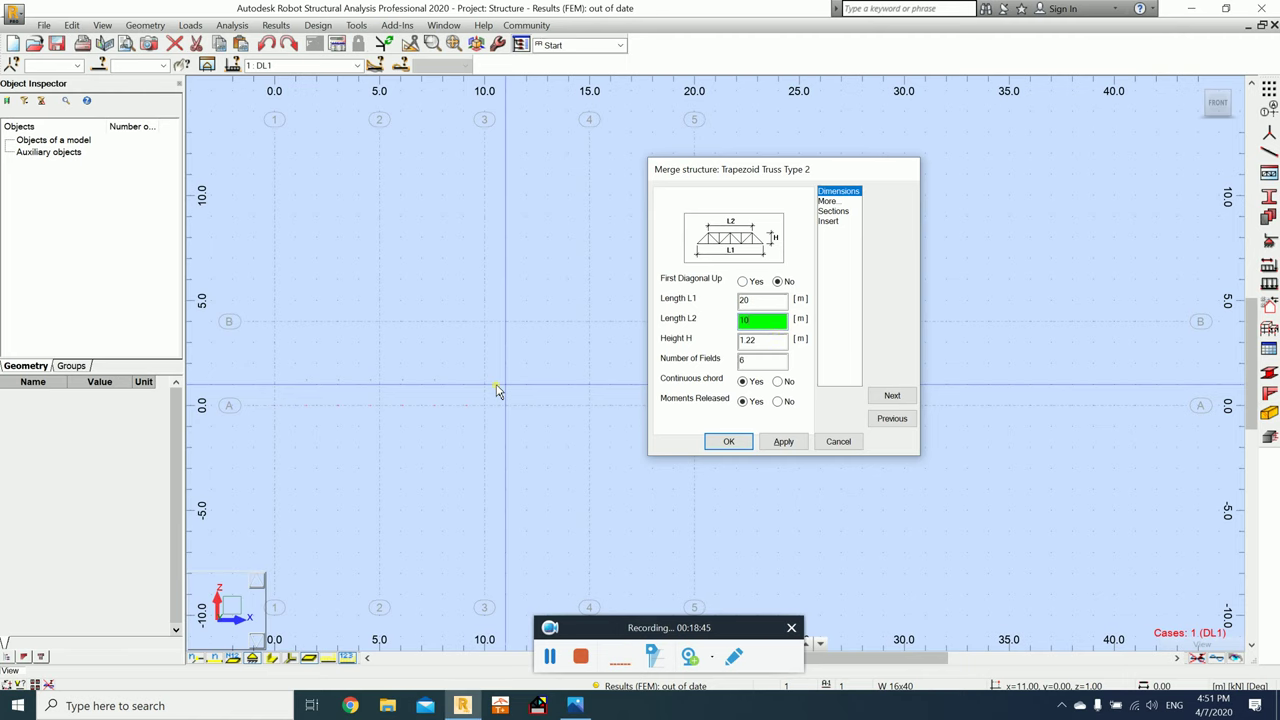
{"action": "key", "text": "Tab"}
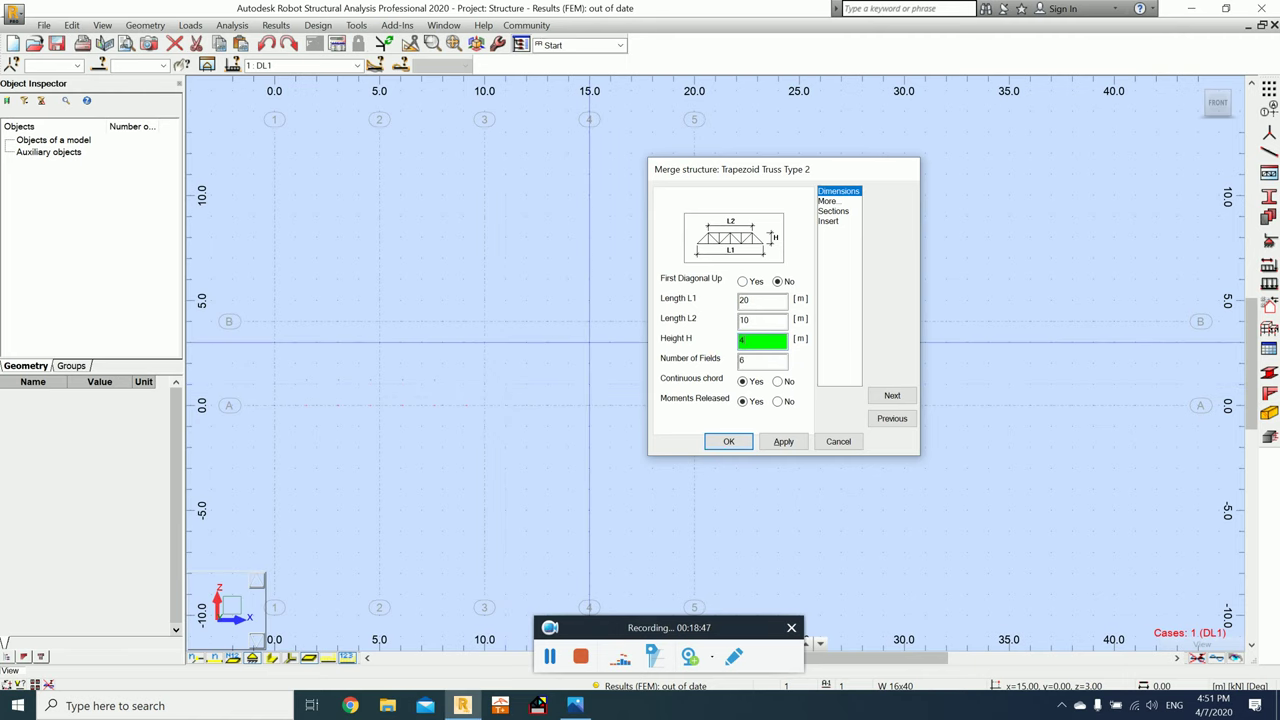
Step: Check the bottom chord panels in Example.PNG and set the truss's Number of Fields to 4
{"action": "key", "text": "Tab"}
{"action": "key", "text": "alt+Tab"}
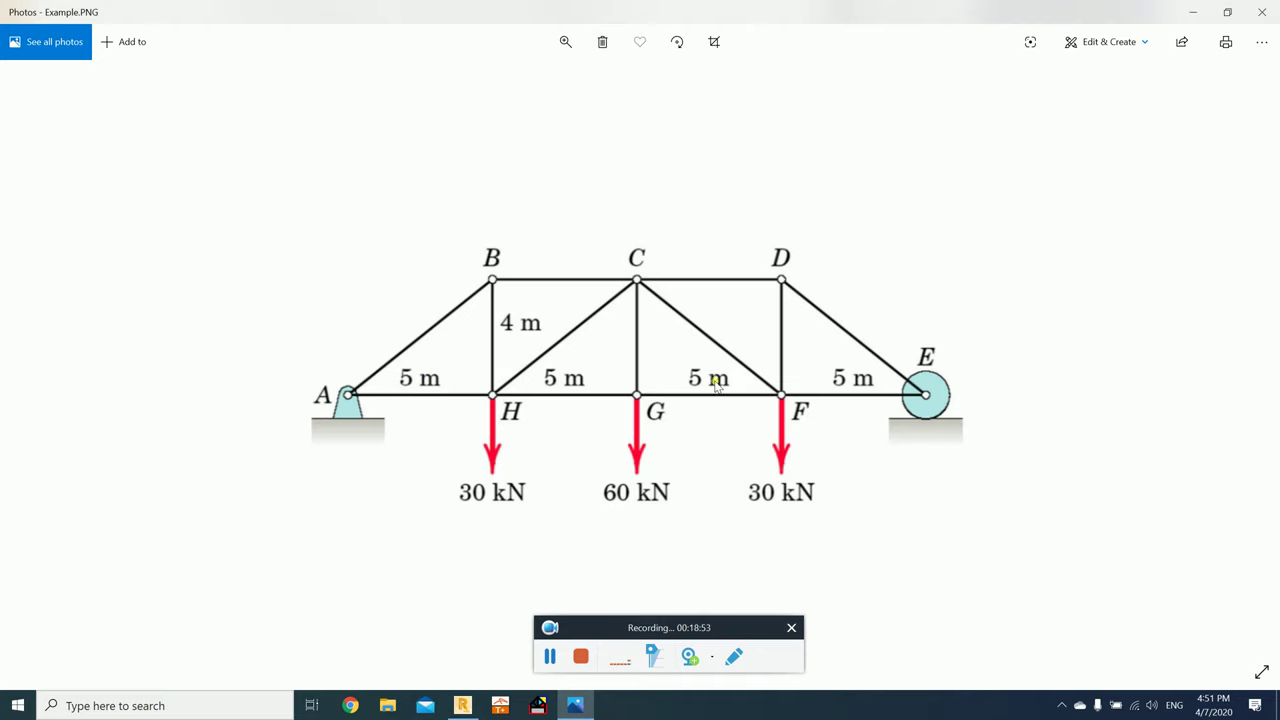
{"action": "key", "text": "alt+Tab"}
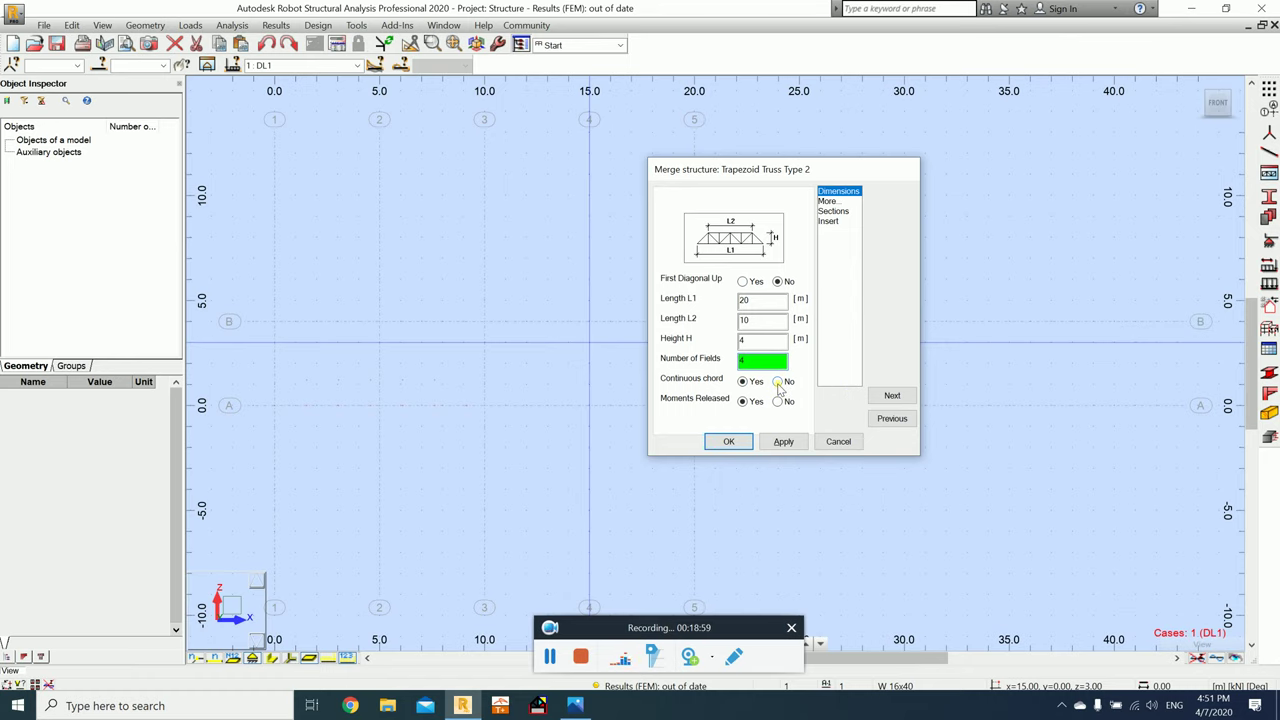
{"action": "key", "text": "alt+Tab"}
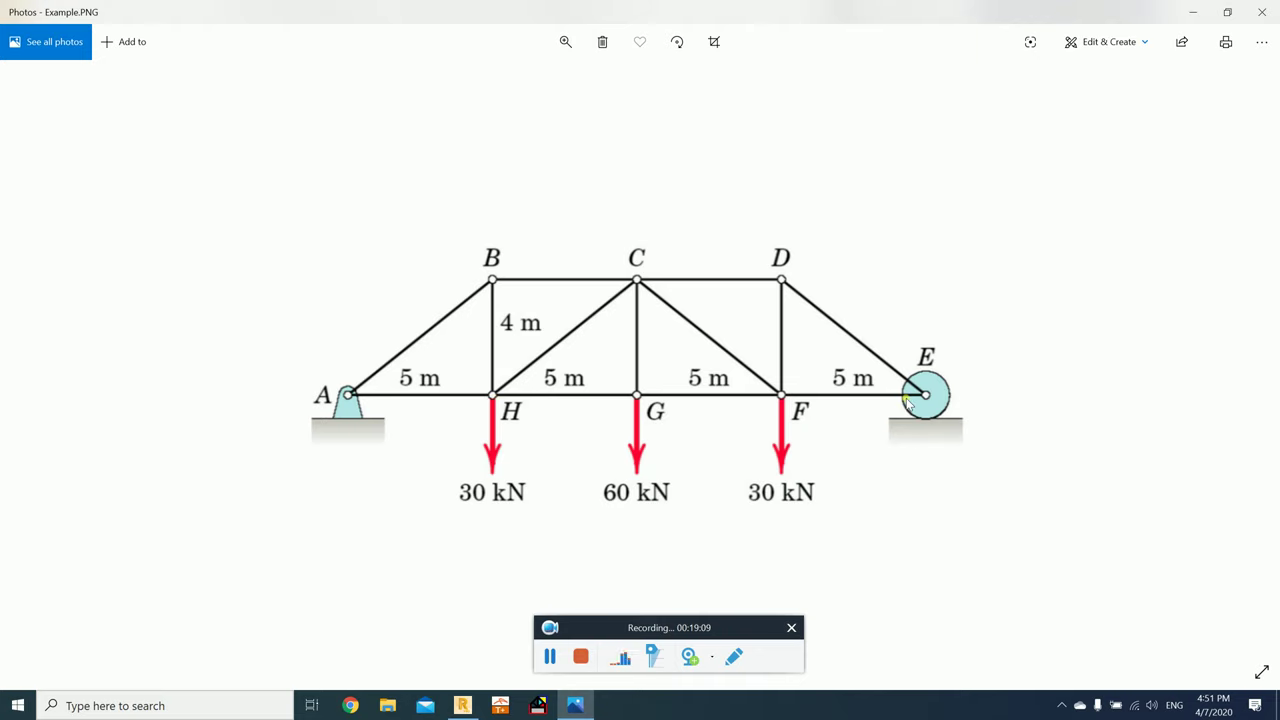
{"action": "key", "text": "alt+Tab"}
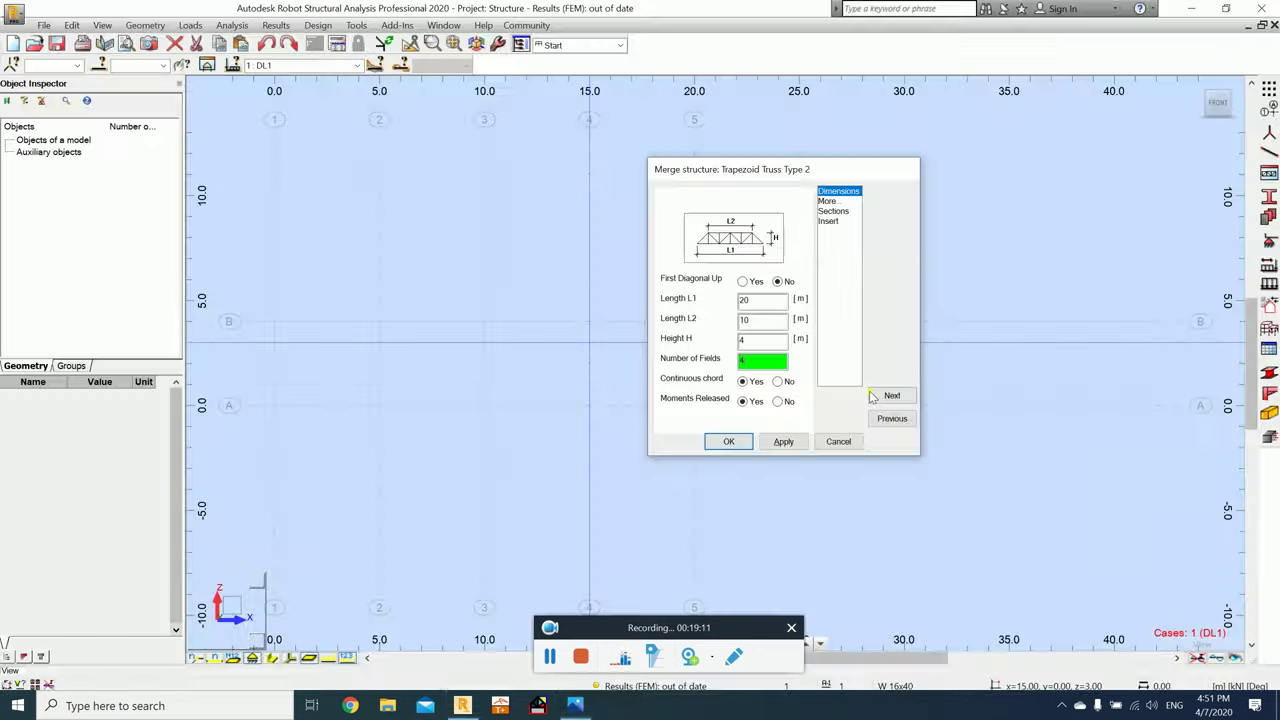
Step: Set Continuous chord to No, keep Moments Released at Yes, and compare the members with Example.PNG
{"action": "left_click", "coordinate": [779, 382]}
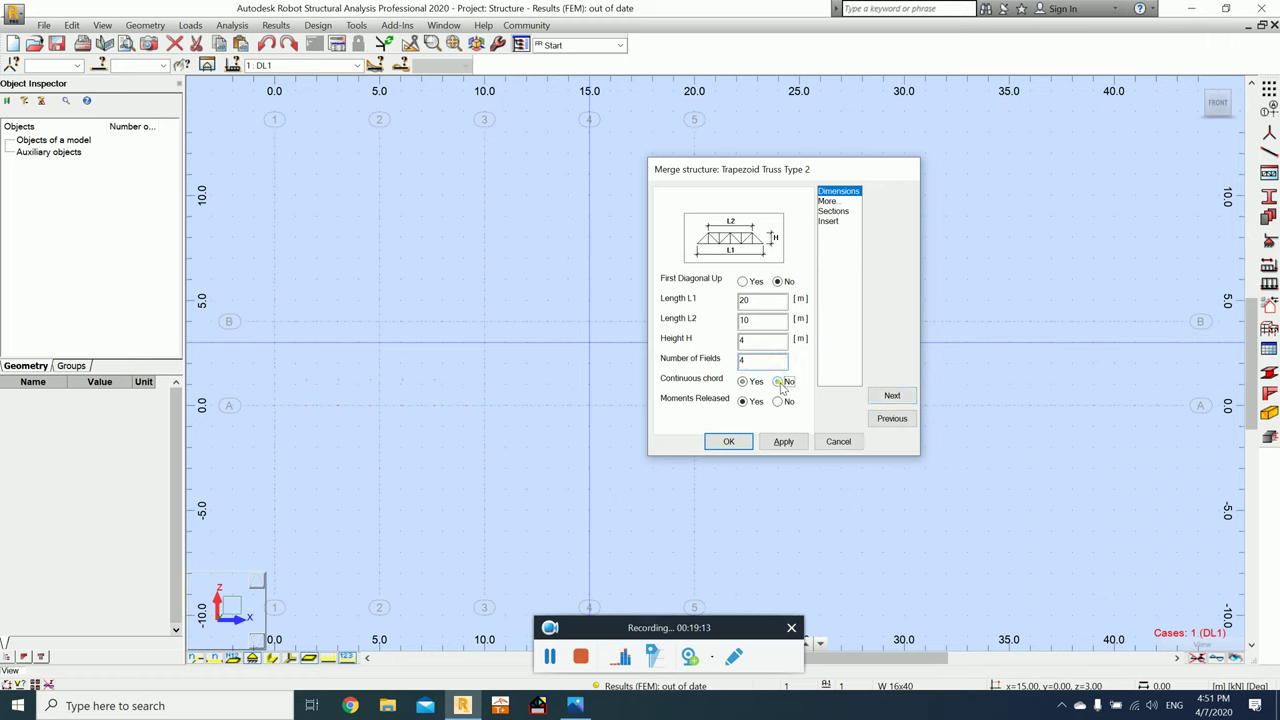
{"action": "left_click", "coordinate": [779, 402]}
{"action": "key", "text": "alt+Tab"}
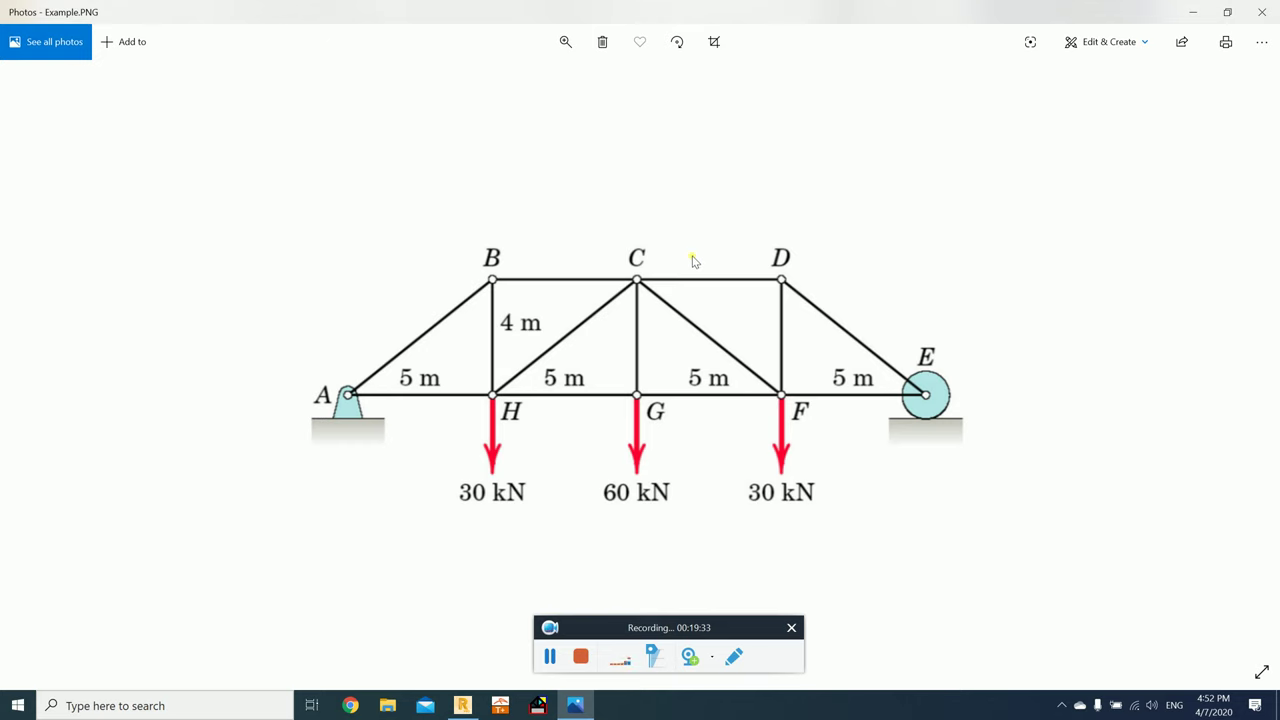
{"action": "key", "text": "alt+Tab"}
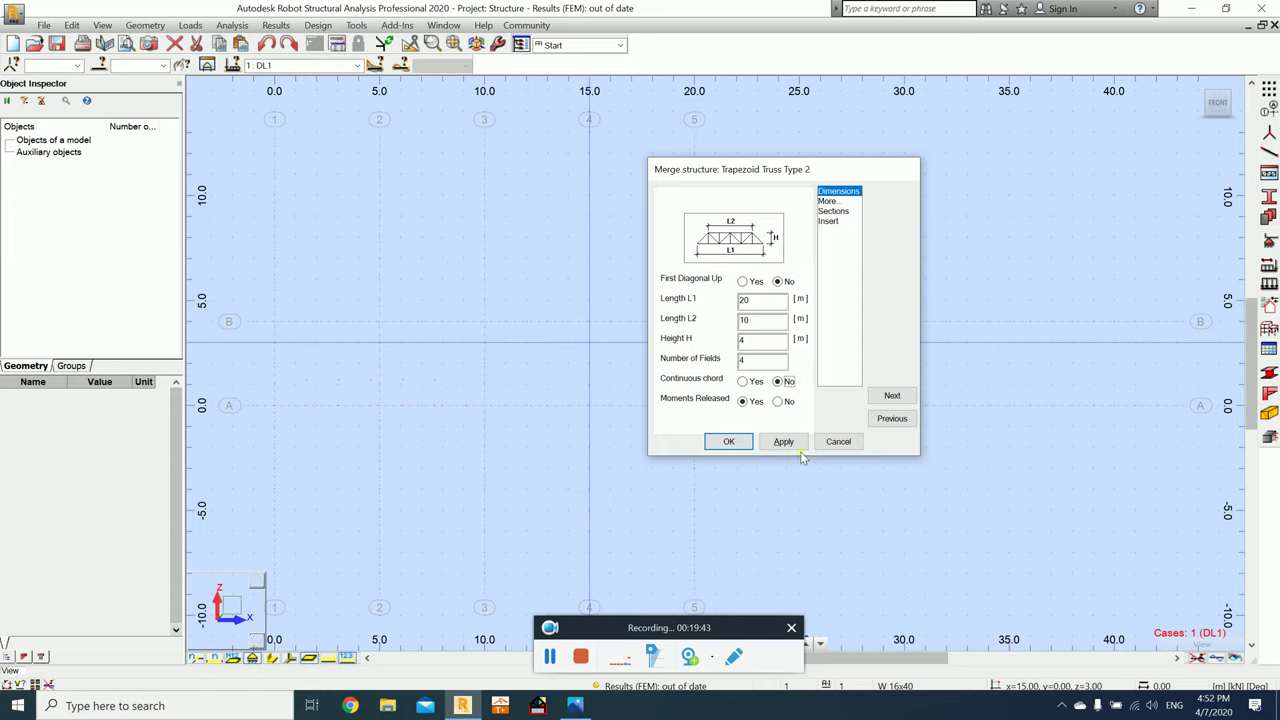
Step: Review the chord, diagonal and post section settings and insert the trapezoid truss into the model
{"action": "left_click", "coordinate": [889, 396]}
{"action": "left_click", "coordinate": [887, 396]}
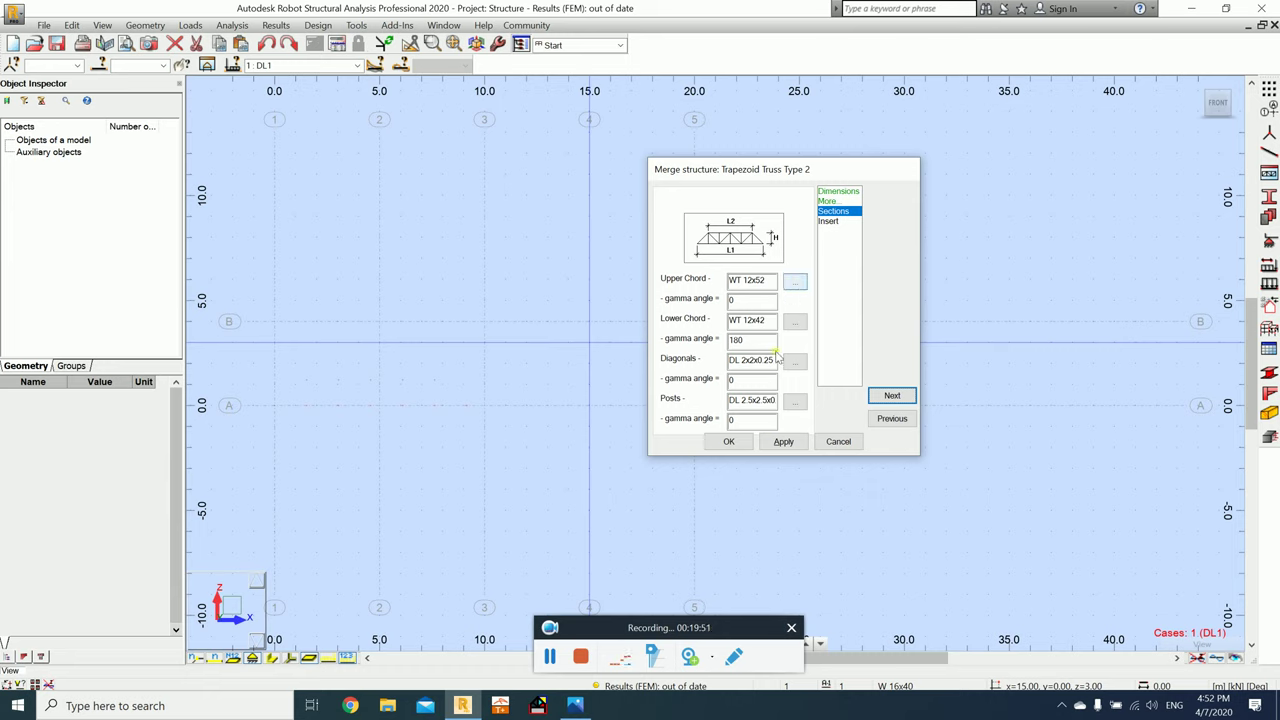
{"action": "left_click", "coordinate": [738, 445]}
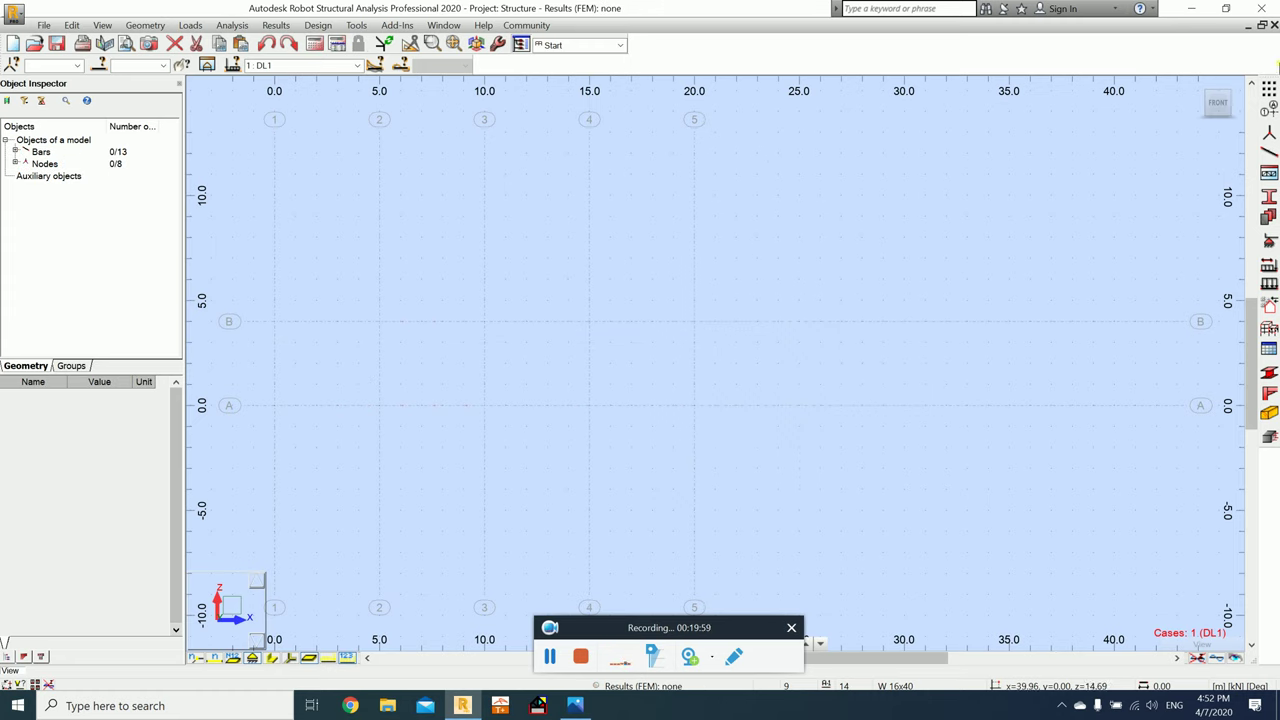
Step: Open and close the structural axis definition, and view the inserted truss from the front with the view cube
{"action": "left_click", "coordinate": [1270, 110]}
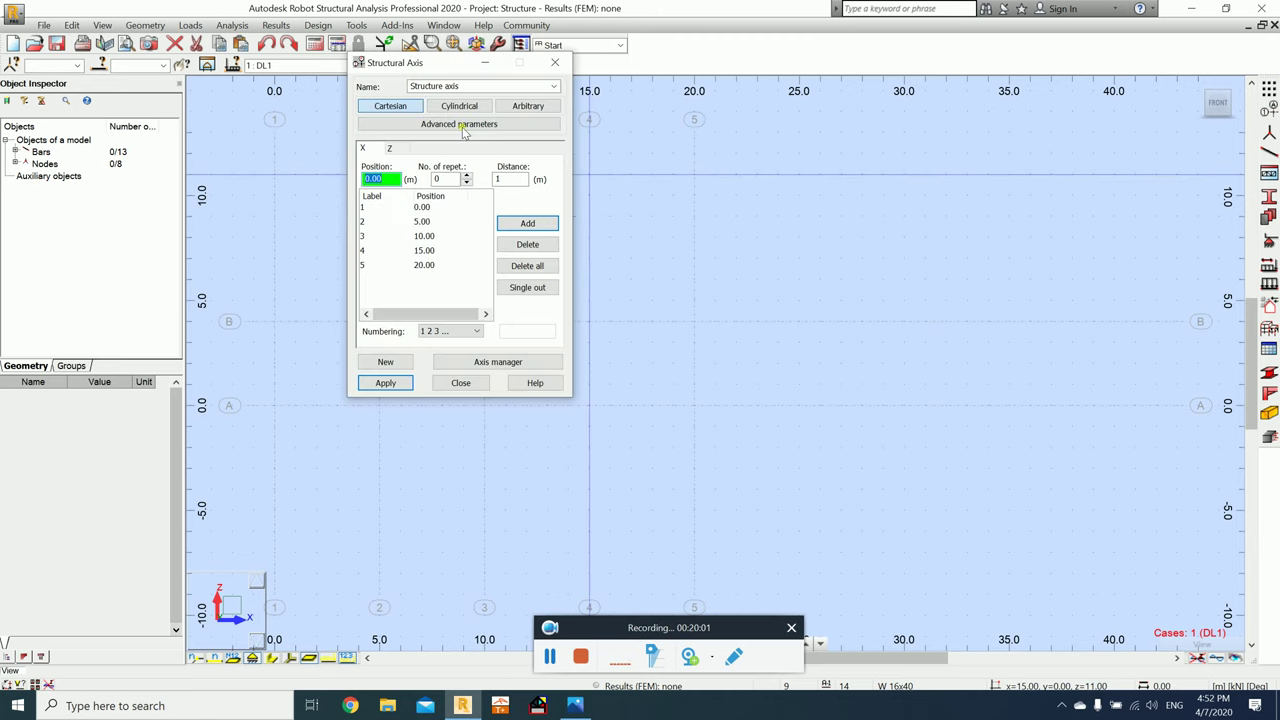
{"action": "left_click", "coordinate": [271, 659]}
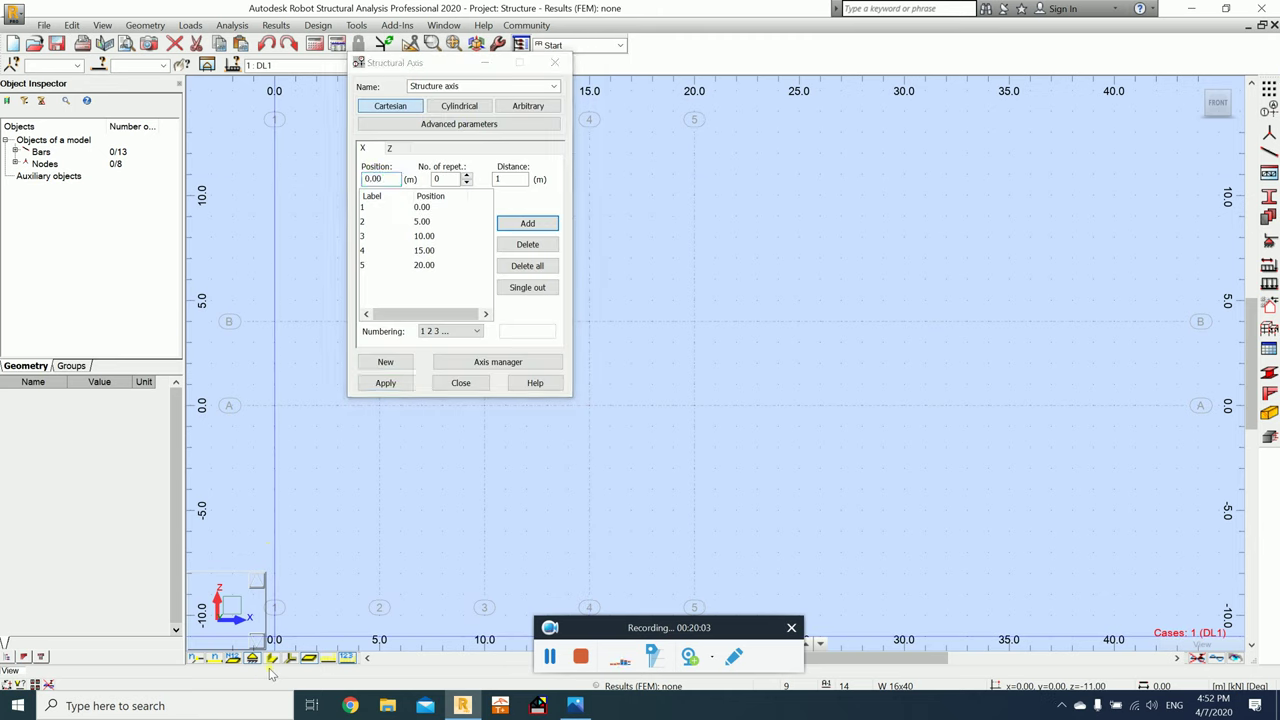
{"action": "left_click", "coordinate": [460, 383]}
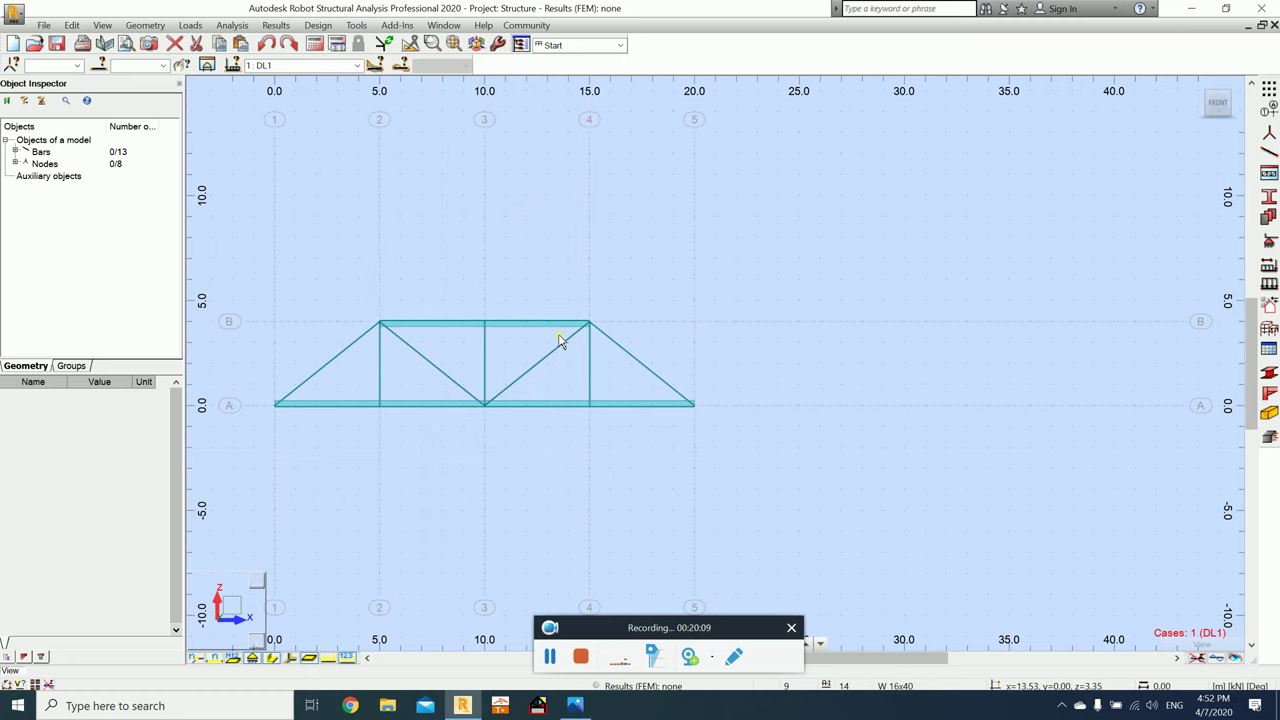
{"action": "left_click", "coordinate": [274, 659]}
{"action": "left_click", "coordinate": [1218, 102]}
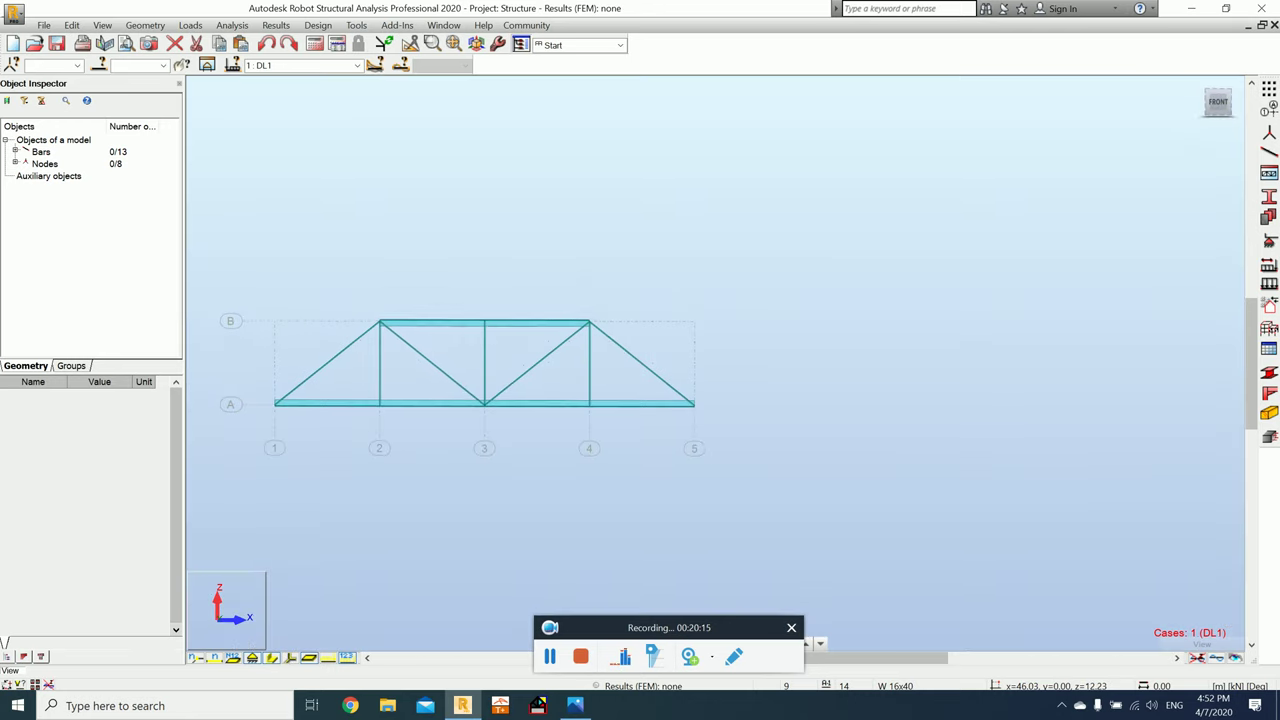
{"action": "left_click", "coordinate": [1220, 107]}
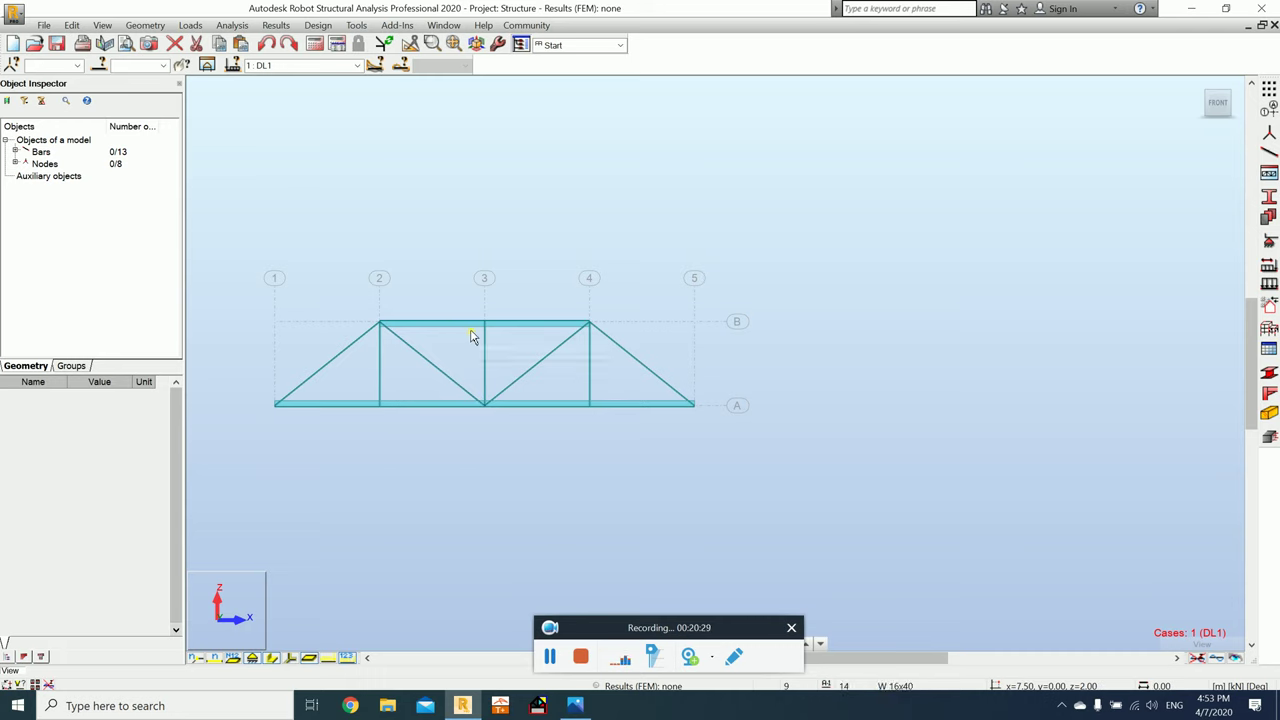
Step: Copy the whole truss with a translation of 24.28, 0.13 m from its lower end node at axis 1
{"action": "left_click_drag", "start_coordinate": [200, 209], "coordinate": [790, 518]}
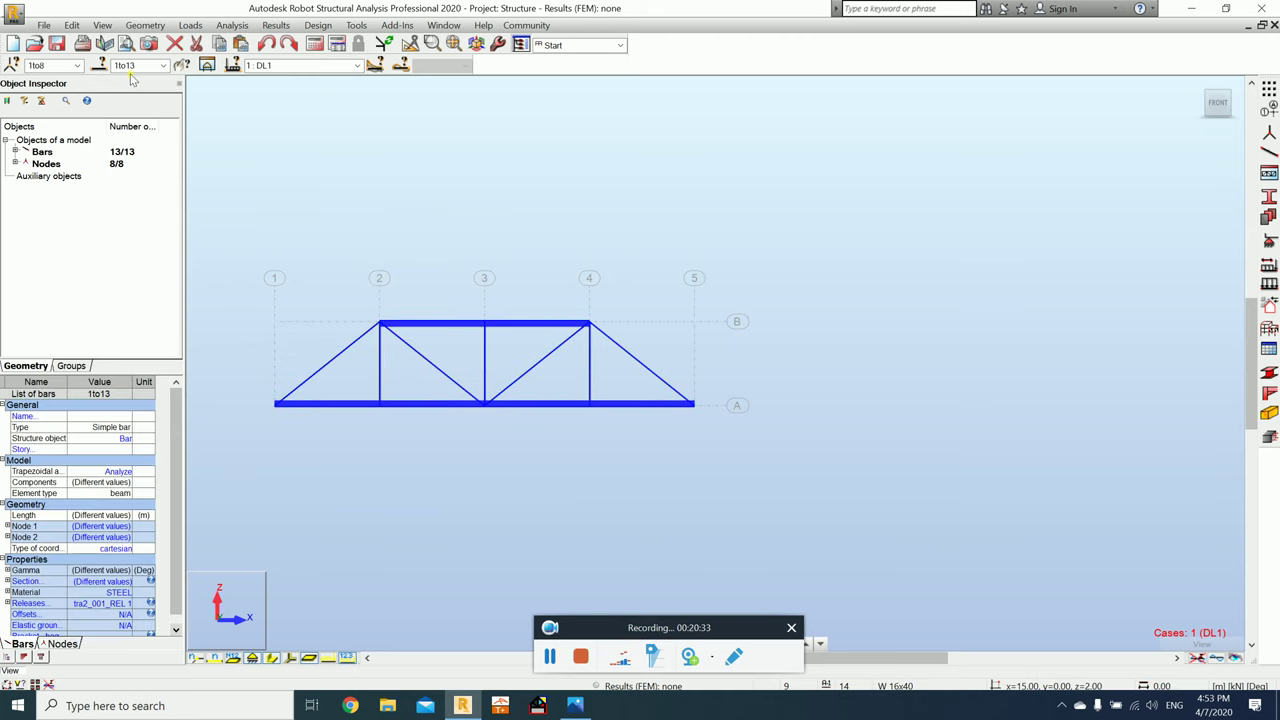
{"action": "left_click", "coordinate": [72, 25]}
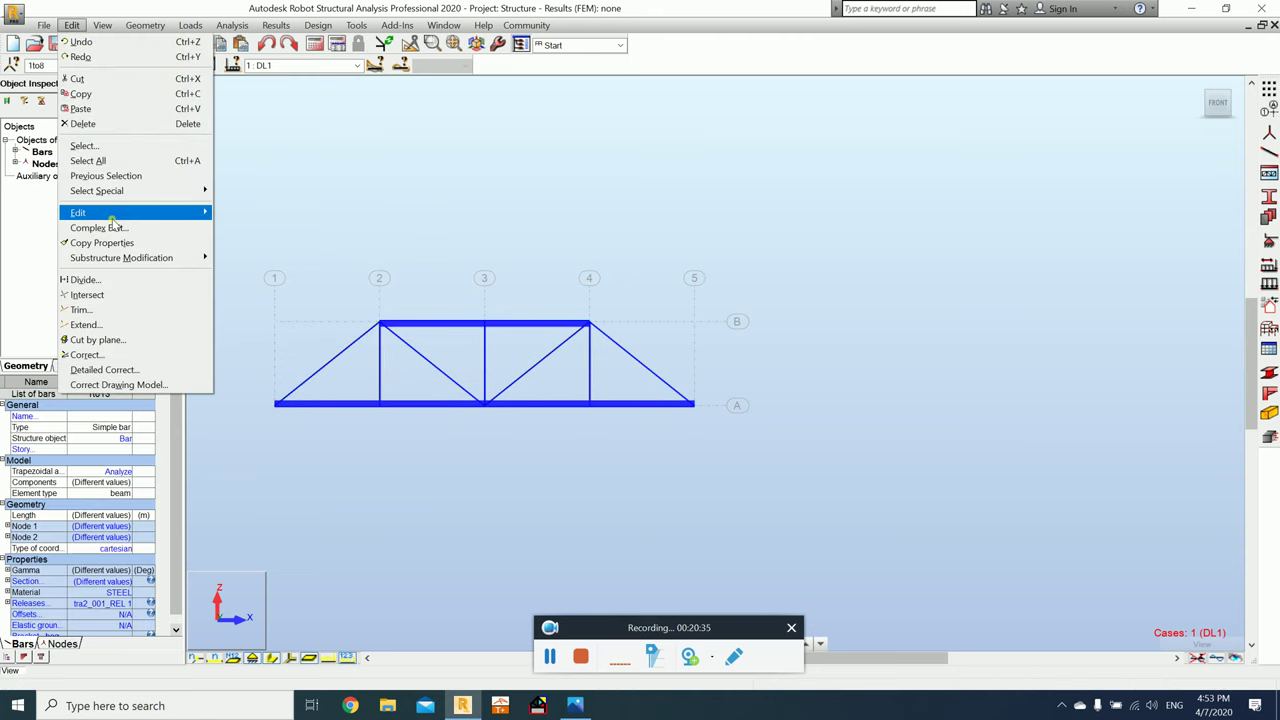
{"action": "mouse_move", "coordinate": [200, 212]}
{"action": "left_click", "coordinate": [262, 210]}
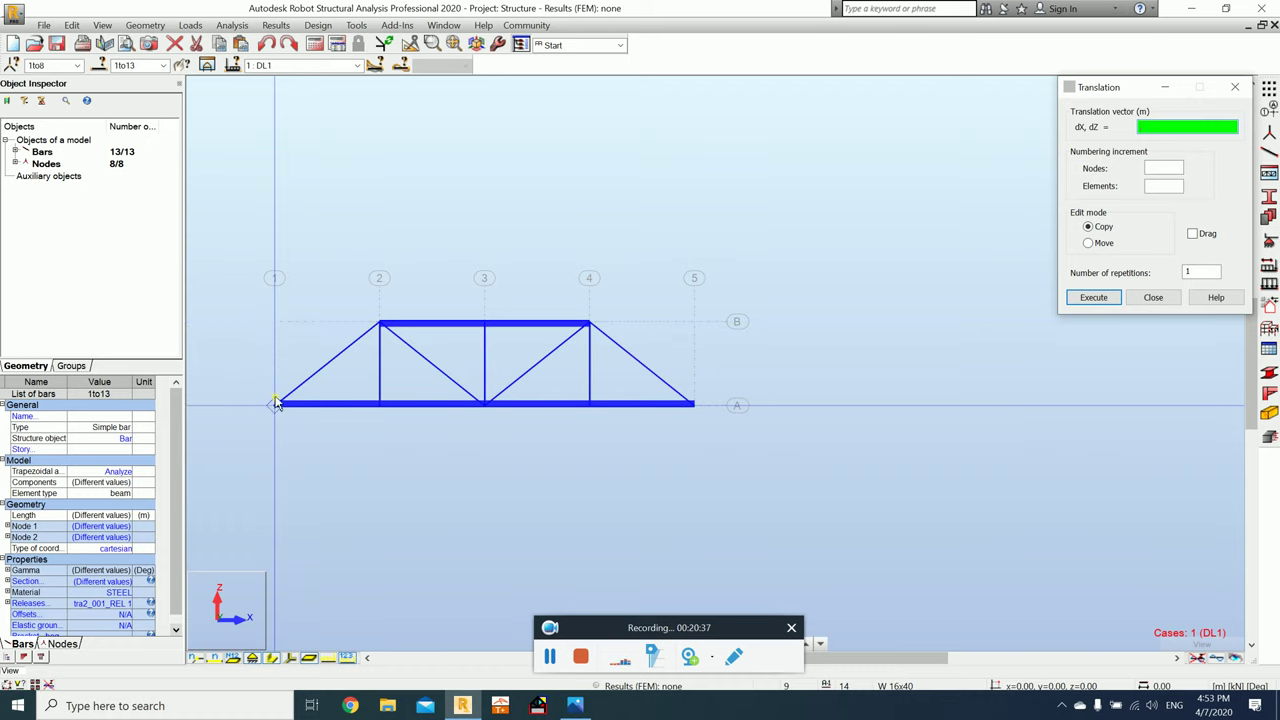
{"action": "left_click", "coordinate": [275, 403]}
{"action": "left_click", "coordinate": [694, 403]}
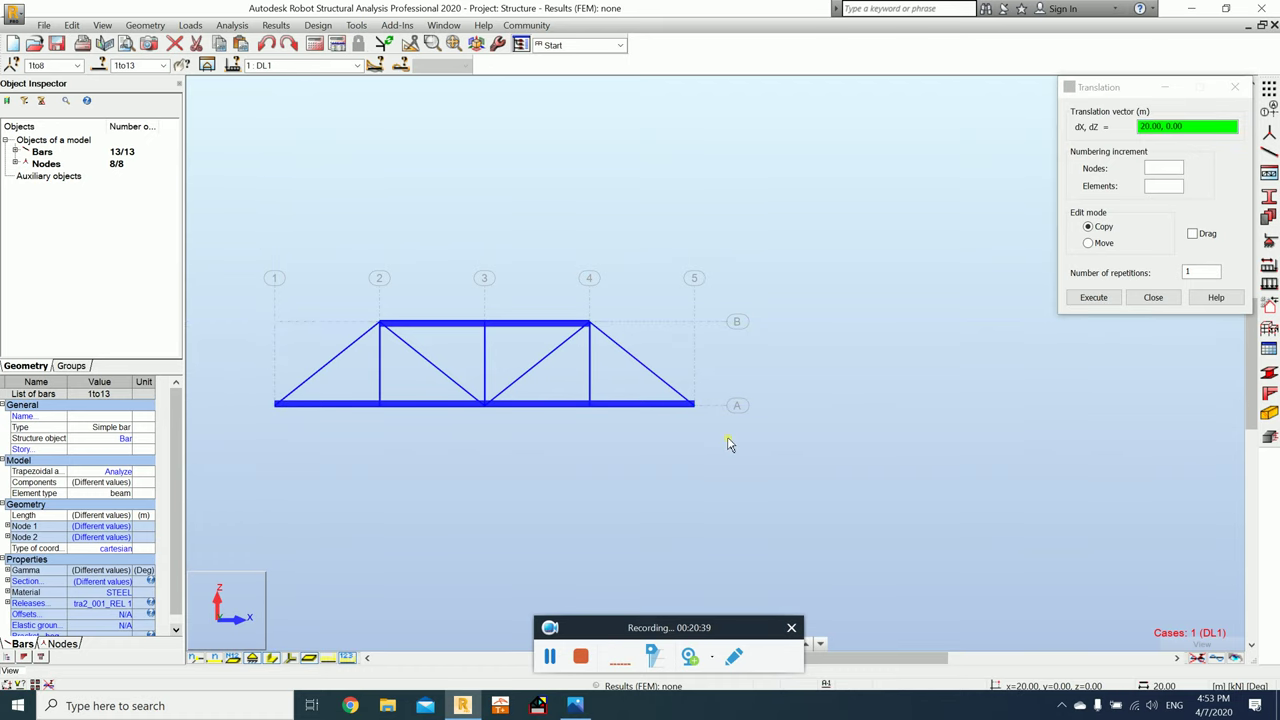
{"action": "left_click", "coordinate": [784, 403]}
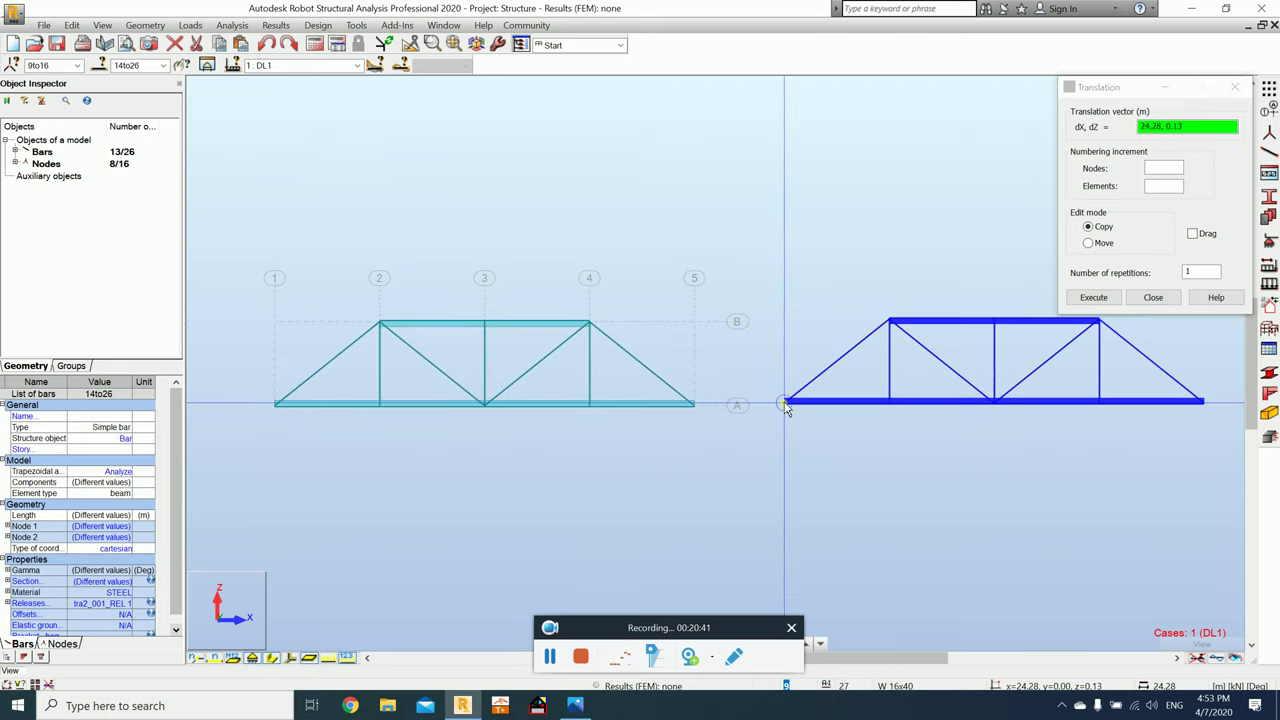
{"action": "left_click", "coordinate": [1153, 297]}
Step: Delete the original truss on axes 1 to 5, keeping the translated copy
{"action": "left_click", "coordinate": [755, 293]}
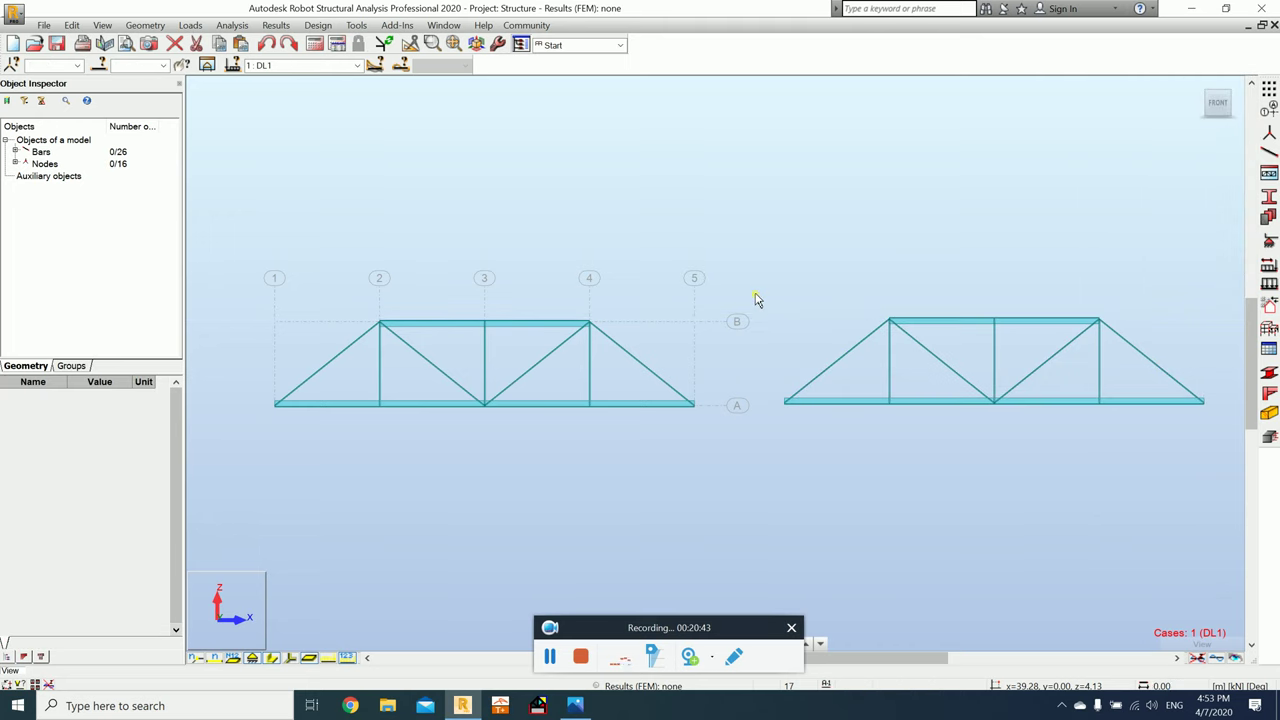
{"action": "left_click_drag", "start_coordinate": [745, 247], "coordinate": [255, 447]}
{"action": "key", "text": "Delete"}
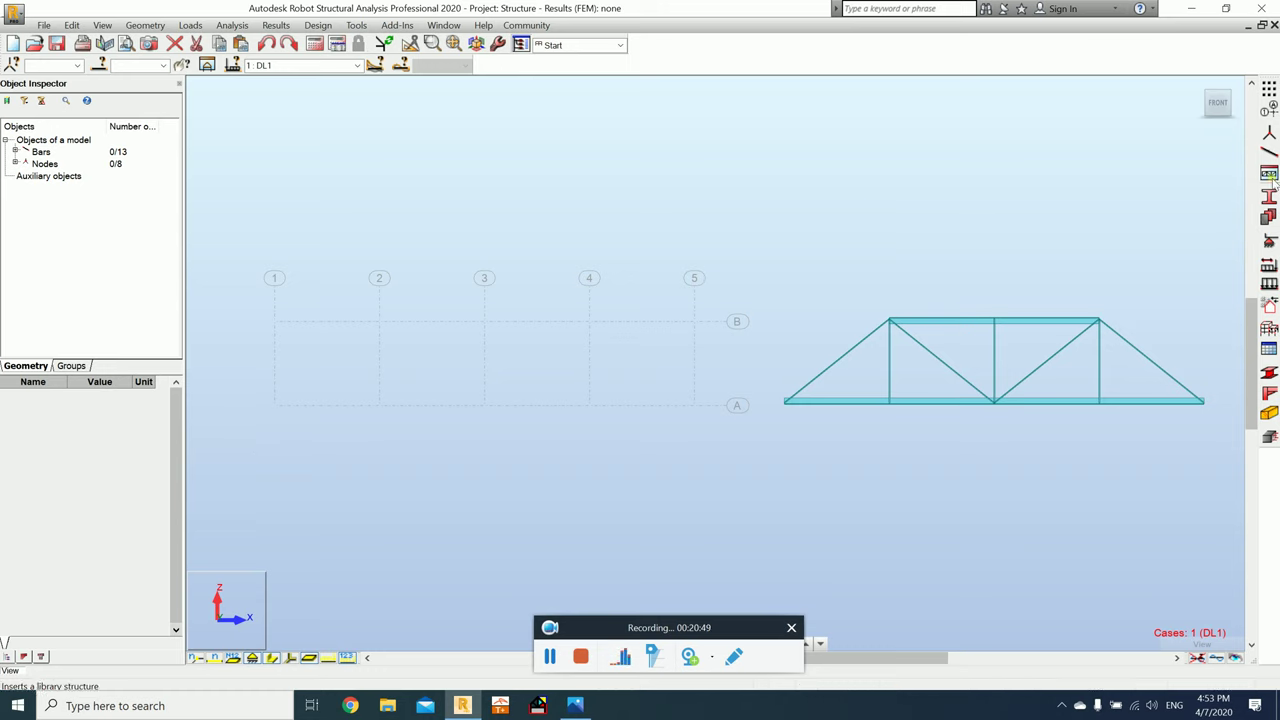
Step: Start another Trapezoidal truss type 2 from the typical structures with L1 20 m, L2 10 m and Height H 4 m
{"action": "left_click", "coordinate": [1269, 173]}
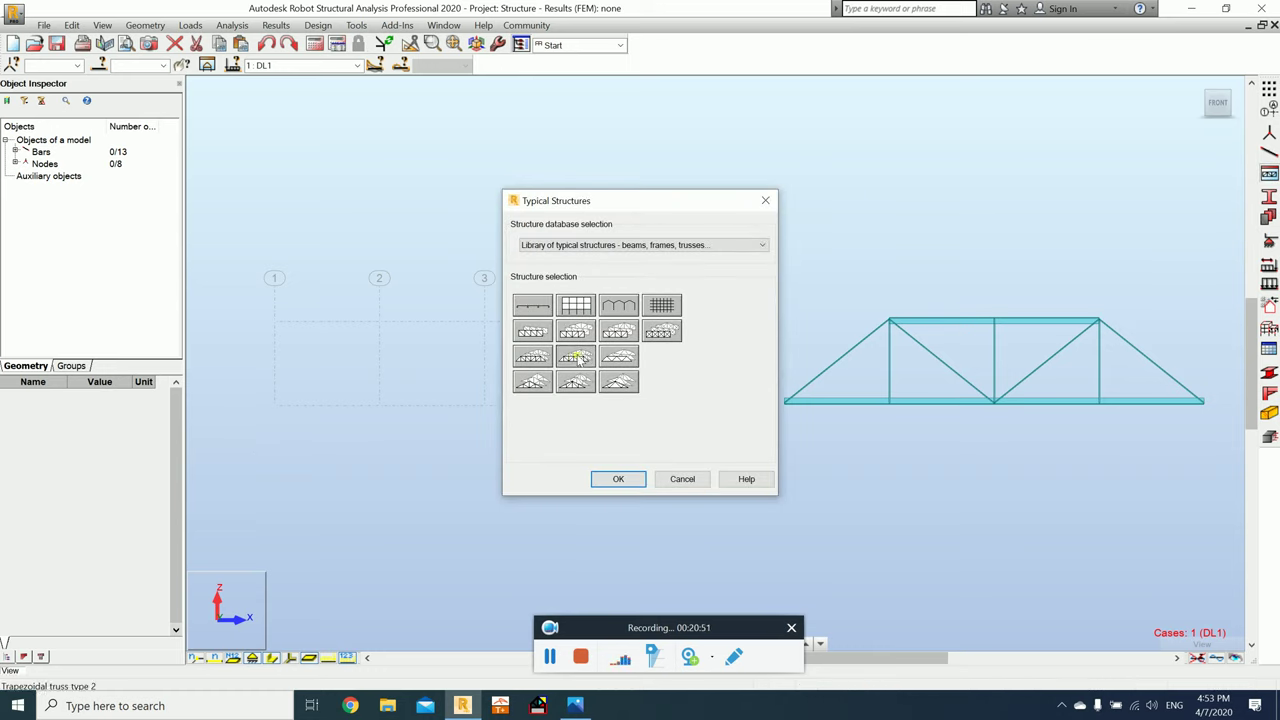
{"action": "left_click", "coordinate": [638, 479]}
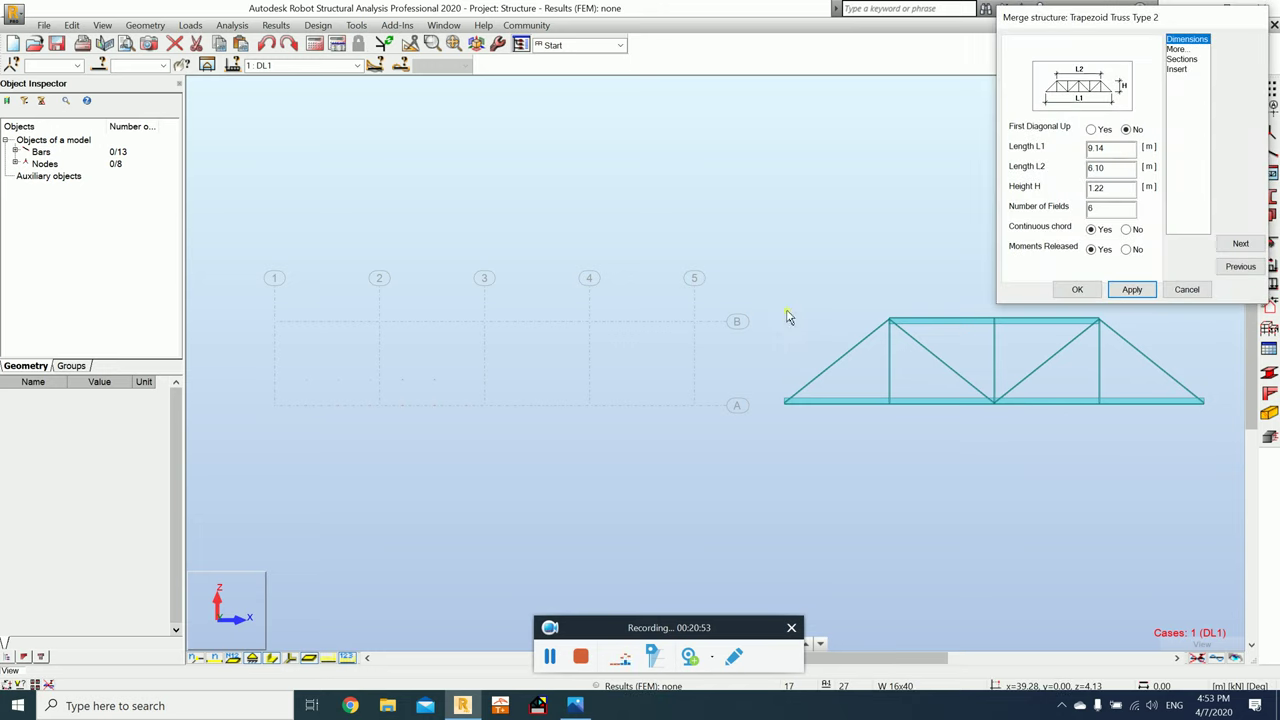
{"action": "left_click_drag", "start_coordinate": [1134, 148], "coordinate": [1072, 151]}
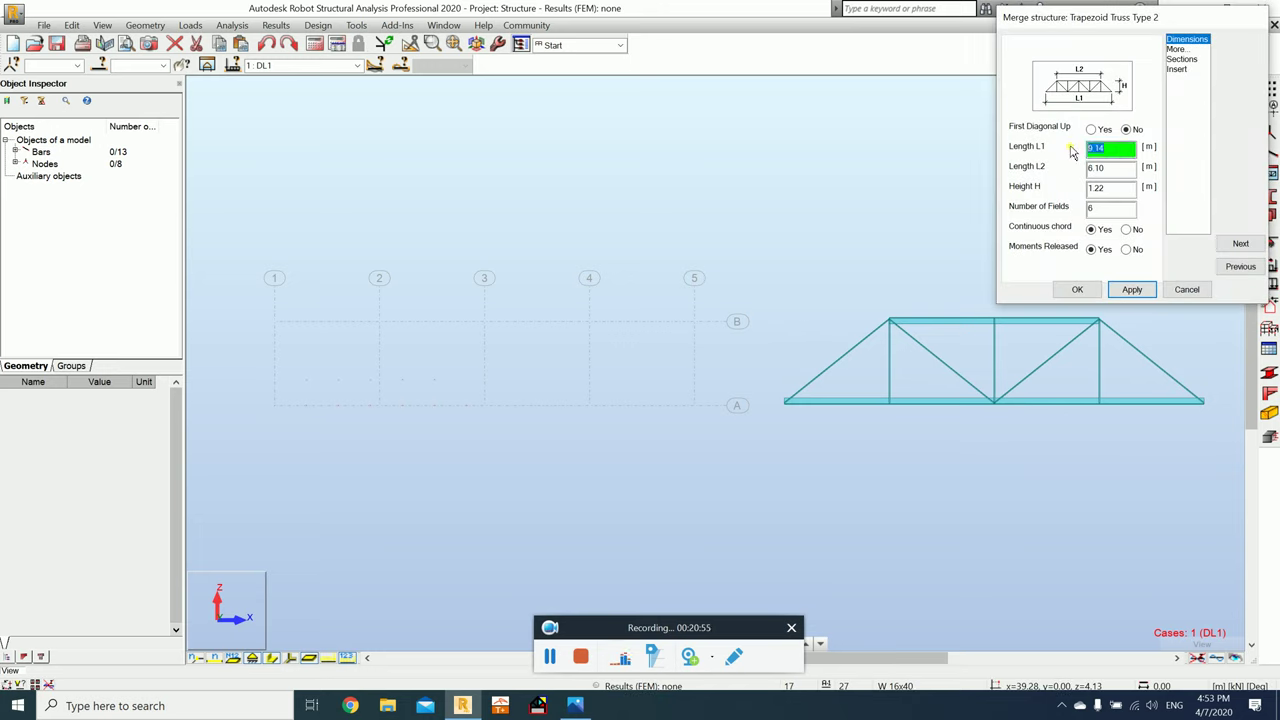
{"action": "type", "text": "20"}
{"action": "key", "text": "Tab"}
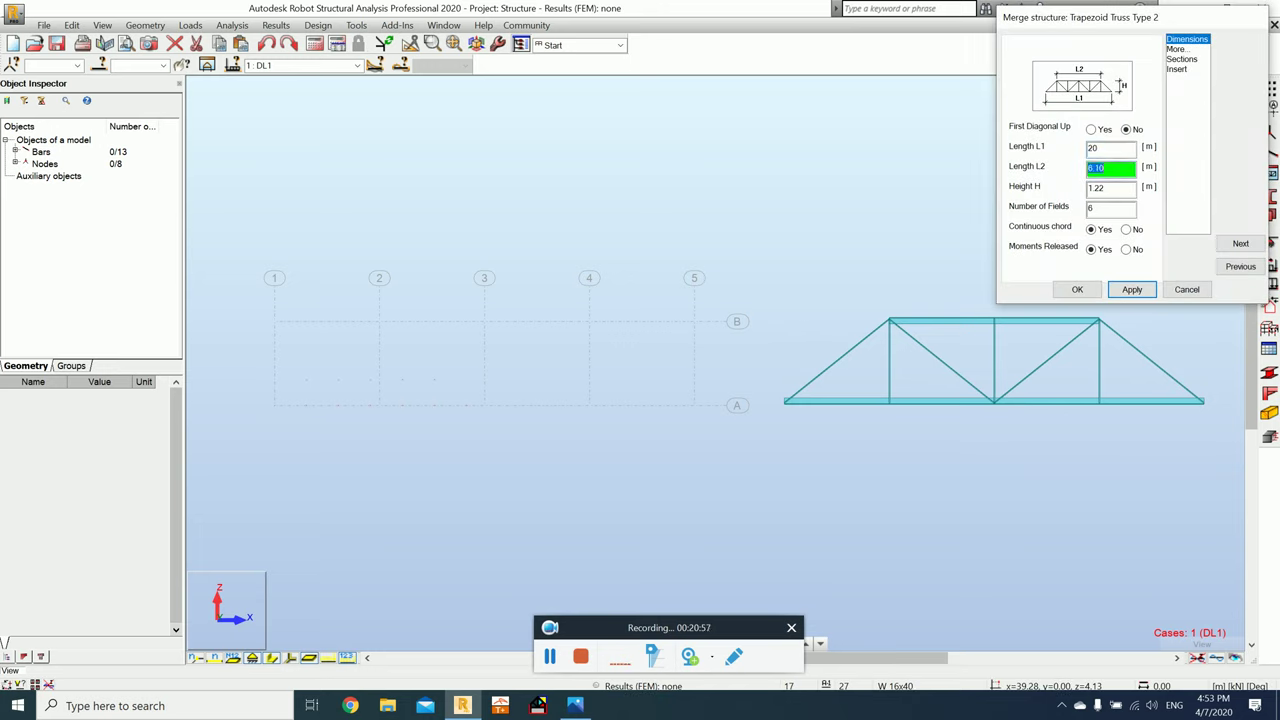
{"action": "key", "text": "Tab"}
{"action": "key", "text": "Tab"}
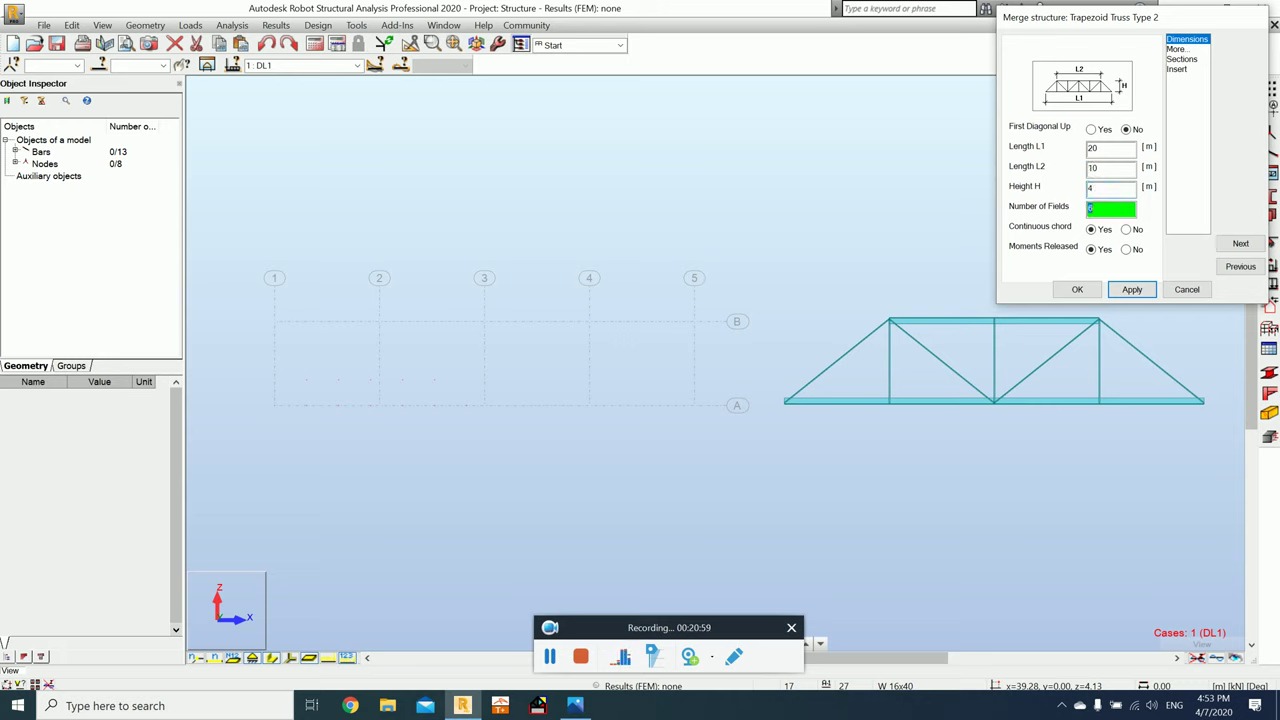
Step: Set 4 fields, Continuous chord to No and First Diagonal Up to Yes for the second truss, and apply the settings
{"action": "left_click", "coordinate": [1127, 229]}
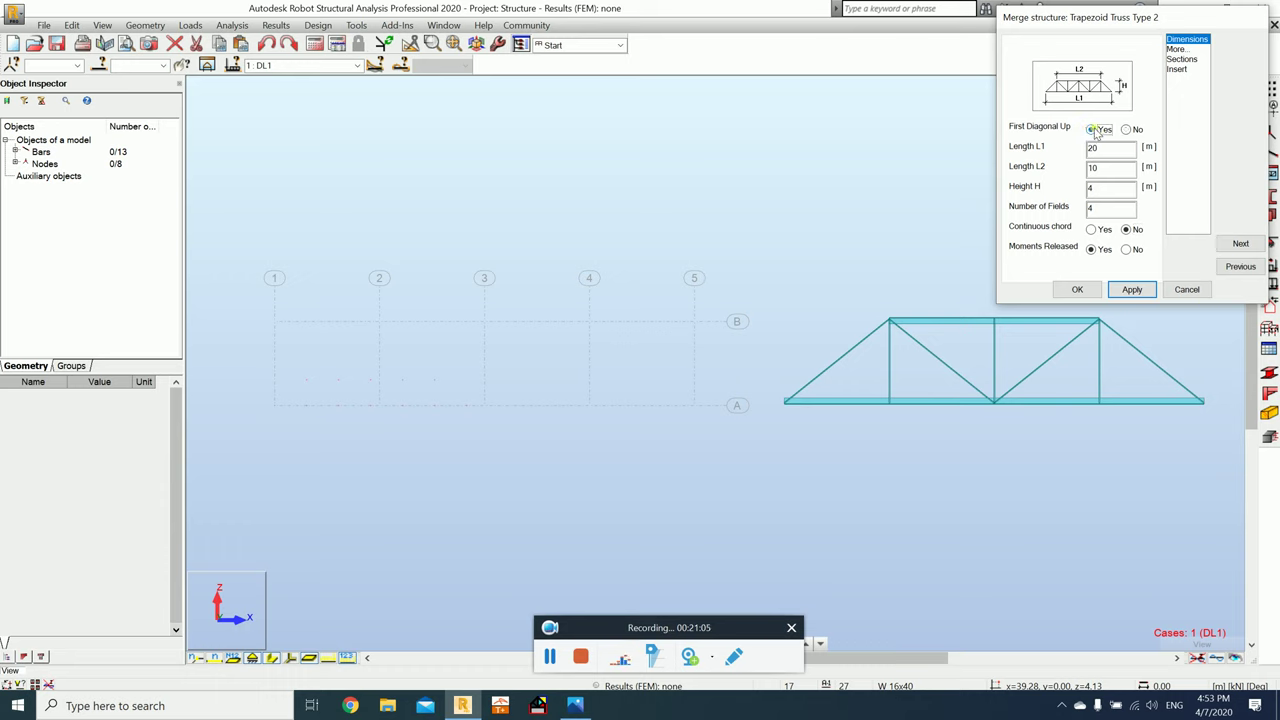
{"action": "left_click", "coordinate": [1094, 130]}
{"action": "left_click", "coordinate": [1132, 296]}
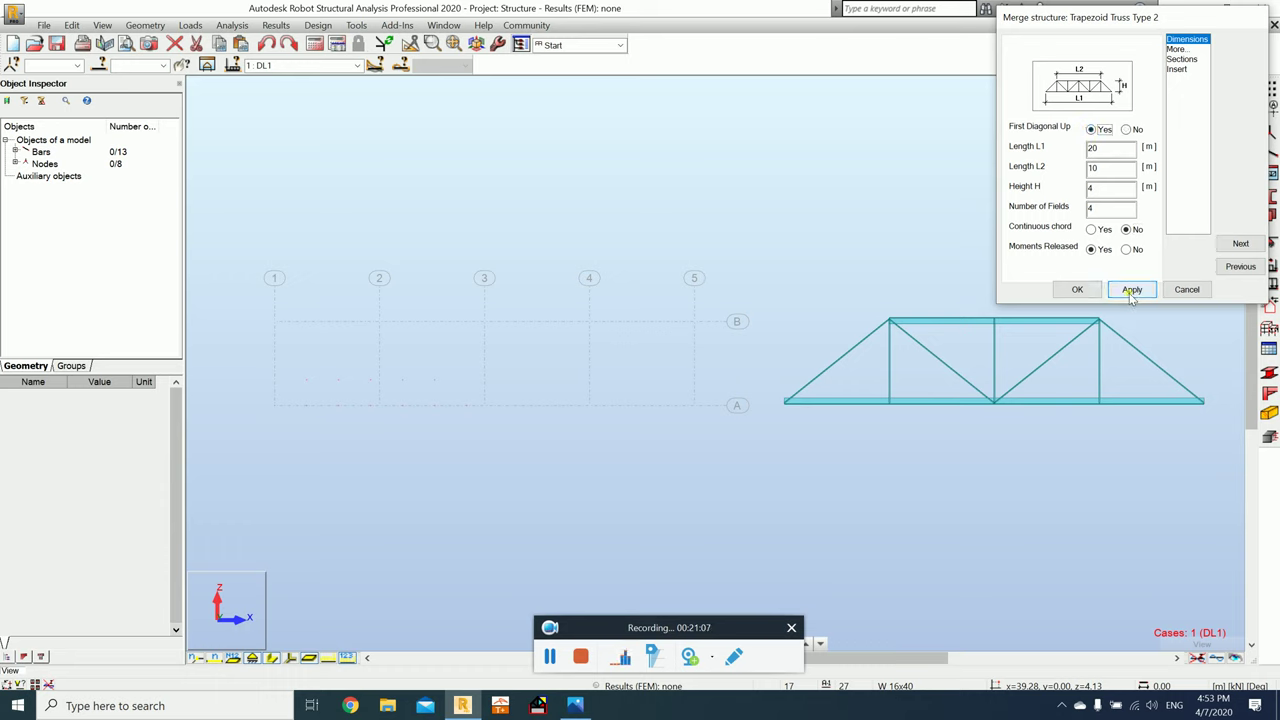
Step: Insert the configured second truss on axes 1 to 5 and move it by 0.02, -6.05 m from its lower end node at axis 1
{"action": "left_click", "coordinate": [1132, 293]}
{"action": "left_click", "coordinate": [1076, 290]}
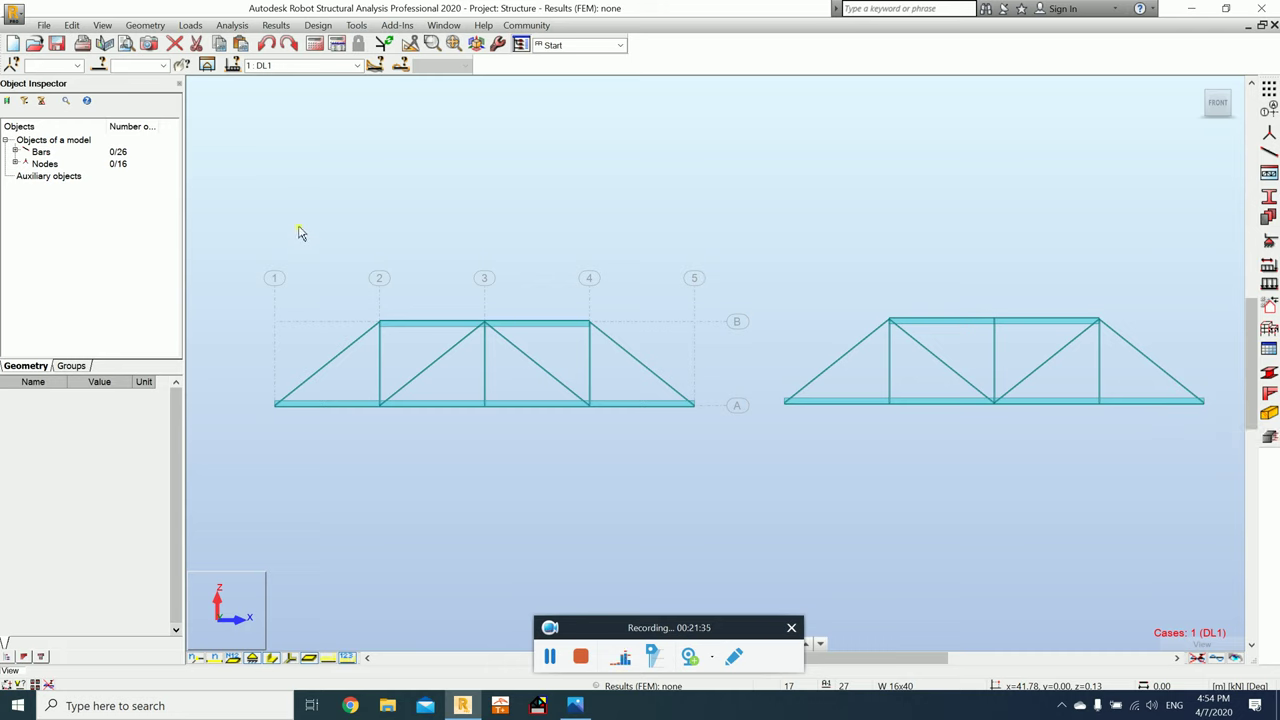
{"action": "left_click_drag", "start_coordinate": [234, 240], "coordinate": [766, 472]}
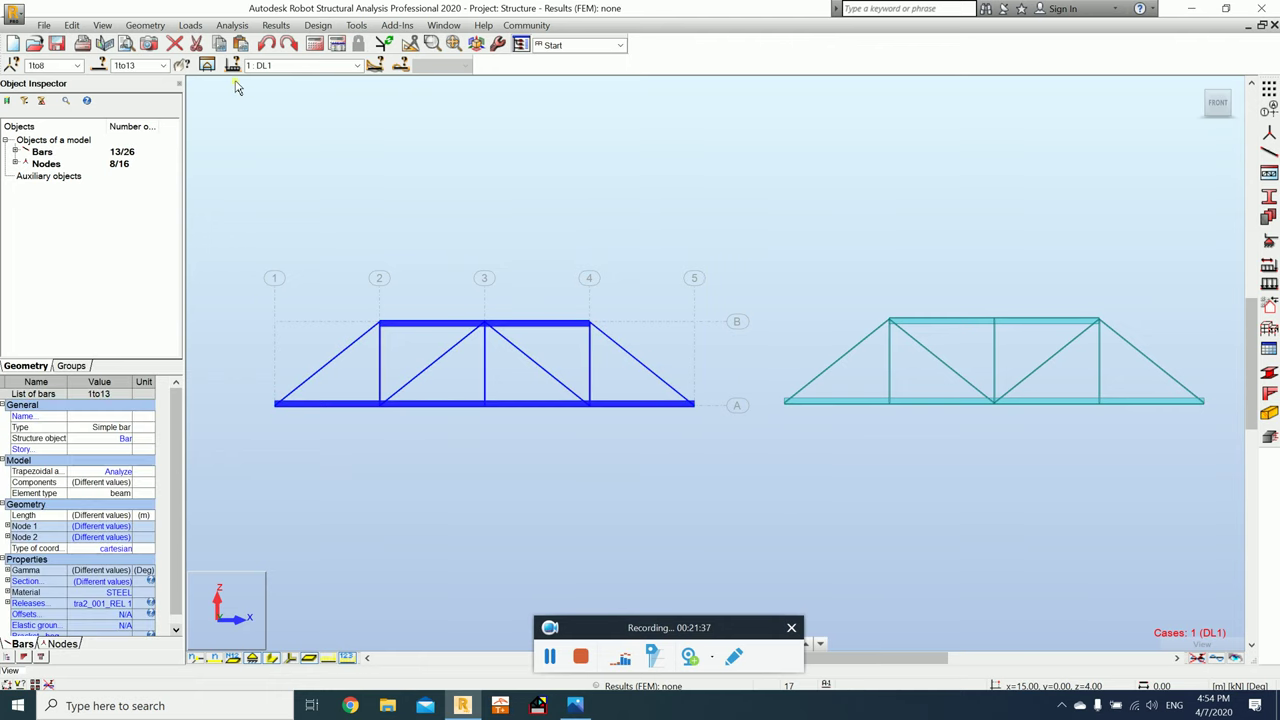
{"action": "left_click", "coordinate": [65, 24]}
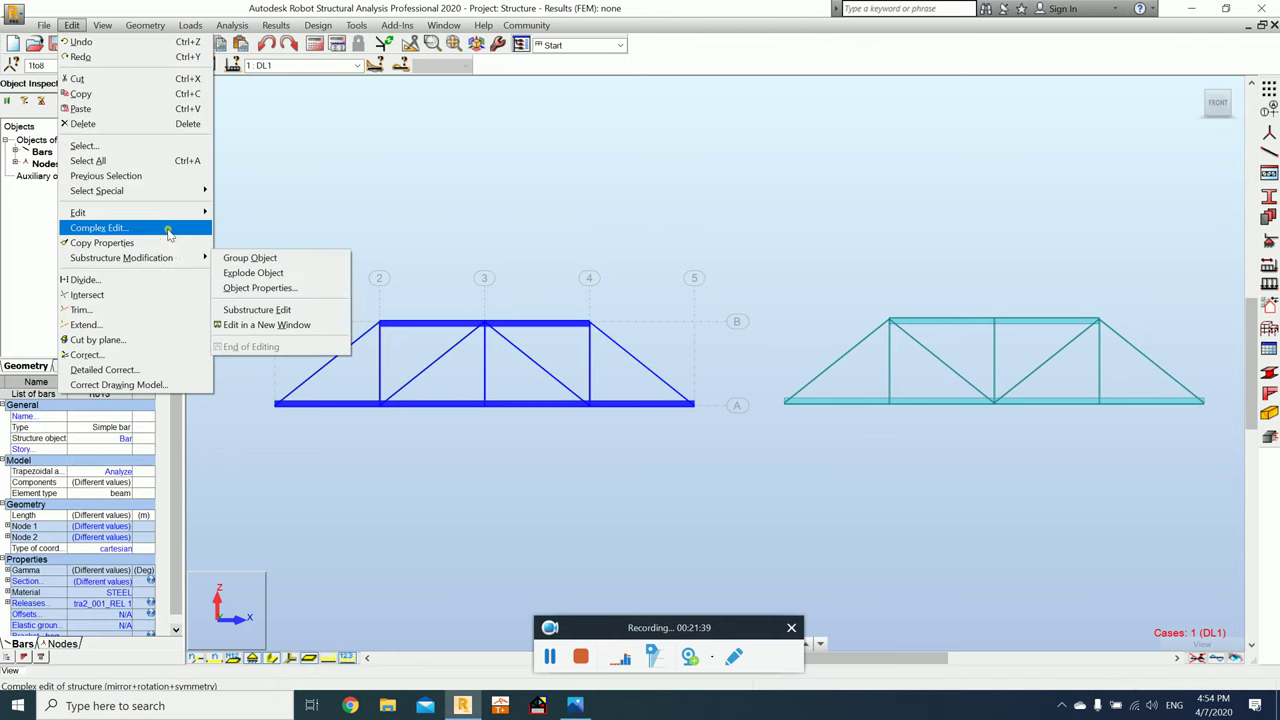
{"action": "mouse_move", "coordinate": [166, 222]}
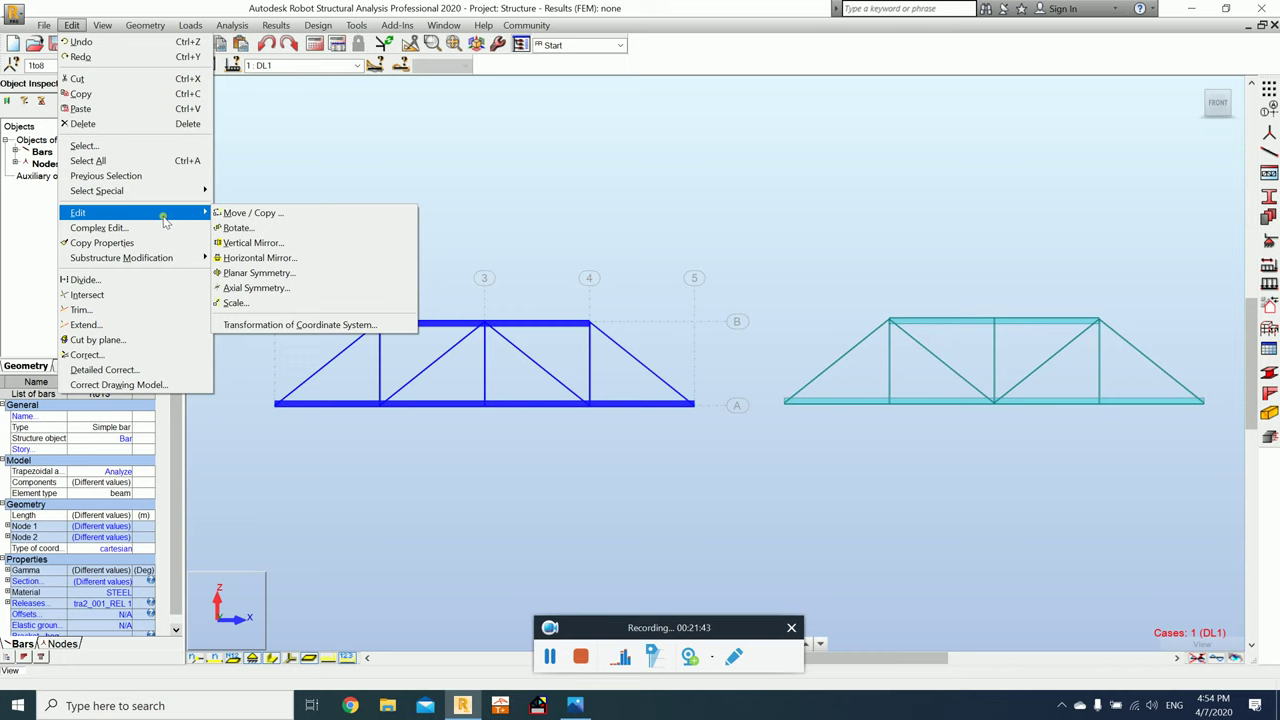
{"action": "left_click", "coordinate": [248, 213]}
{"action": "left_click", "coordinate": [1104, 245]}
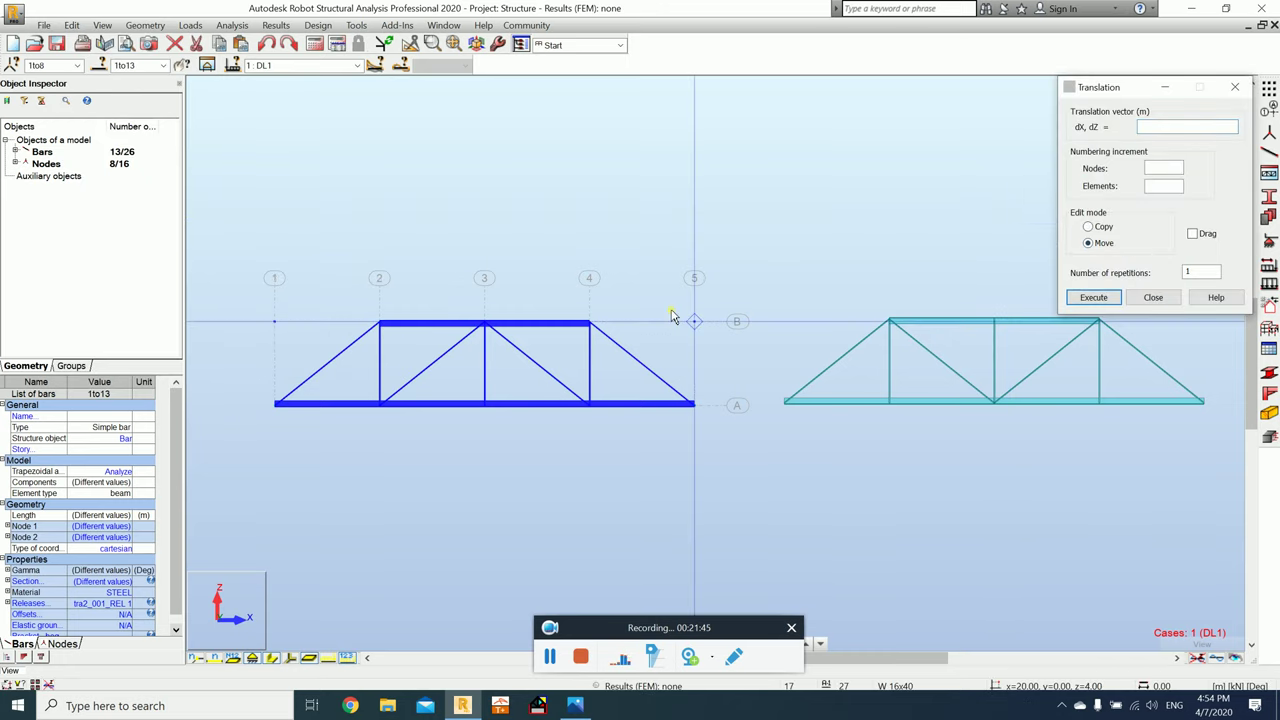
{"action": "left_click", "coordinate": [278, 408]}
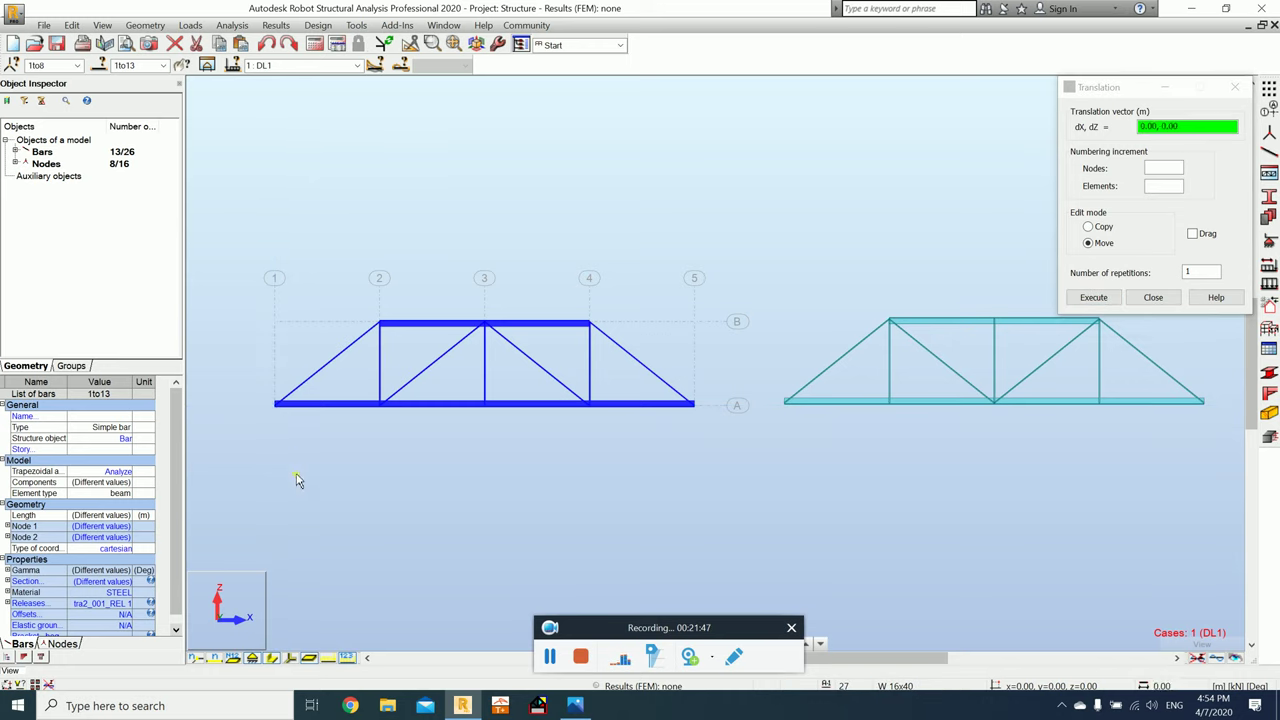
{"action": "left_click", "coordinate": [276, 538]}
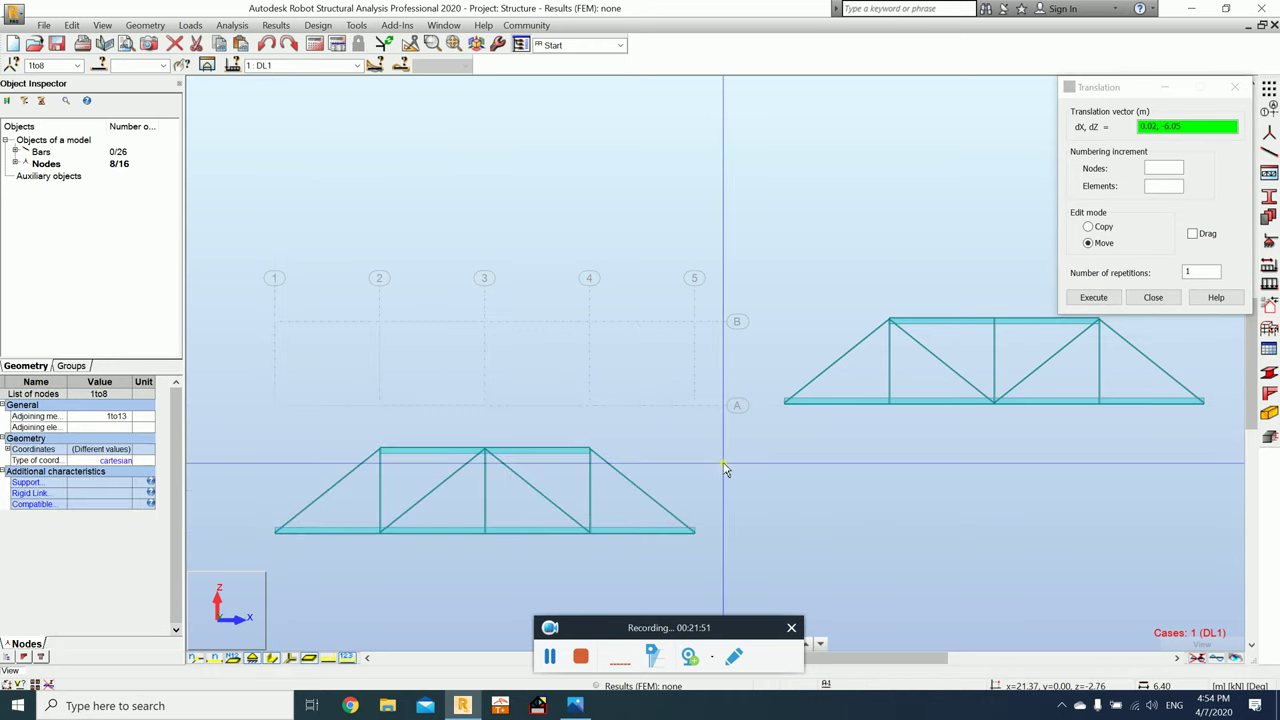
{"action": "left_click", "coordinate": [1152, 298]}
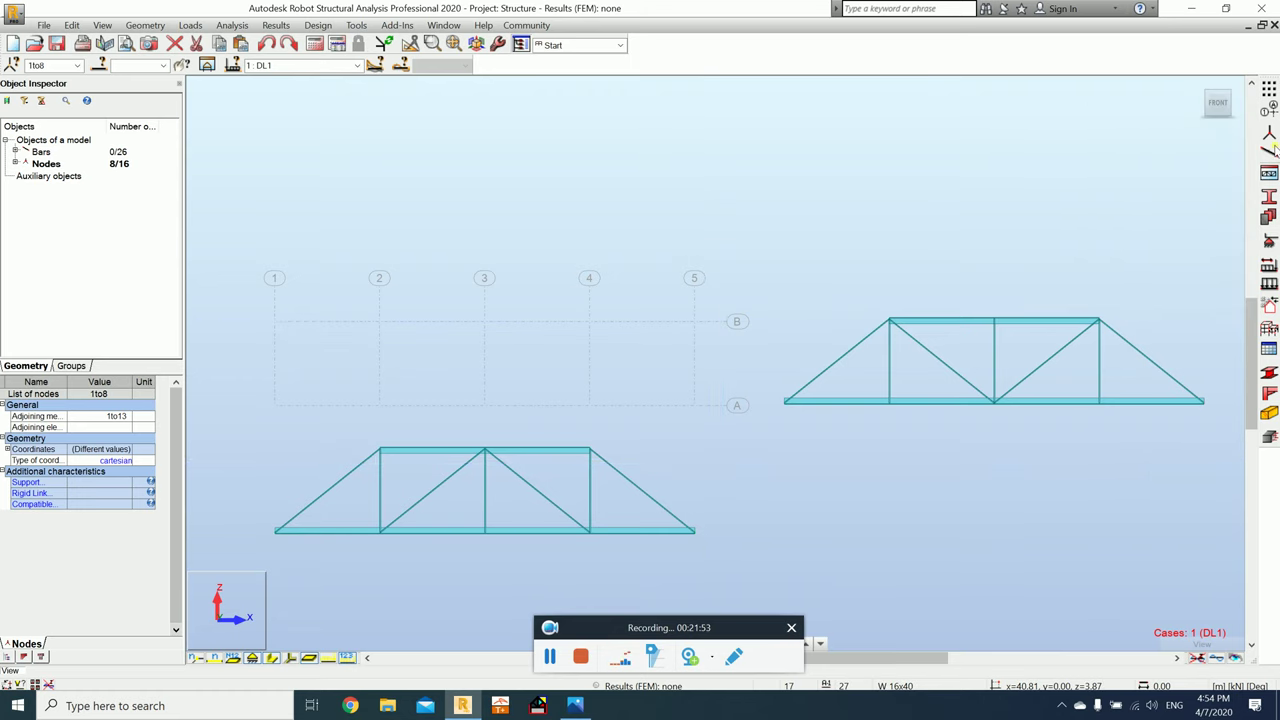
Step: Insert a third Trapezoid Truss Type 2 with First Diagonal Up Yes, L1 20 m, L2 10 m, Height H 4 m, 4 fields and Continuous chord Yes
{"action": "left_click", "coordinate": [1268, 173]}
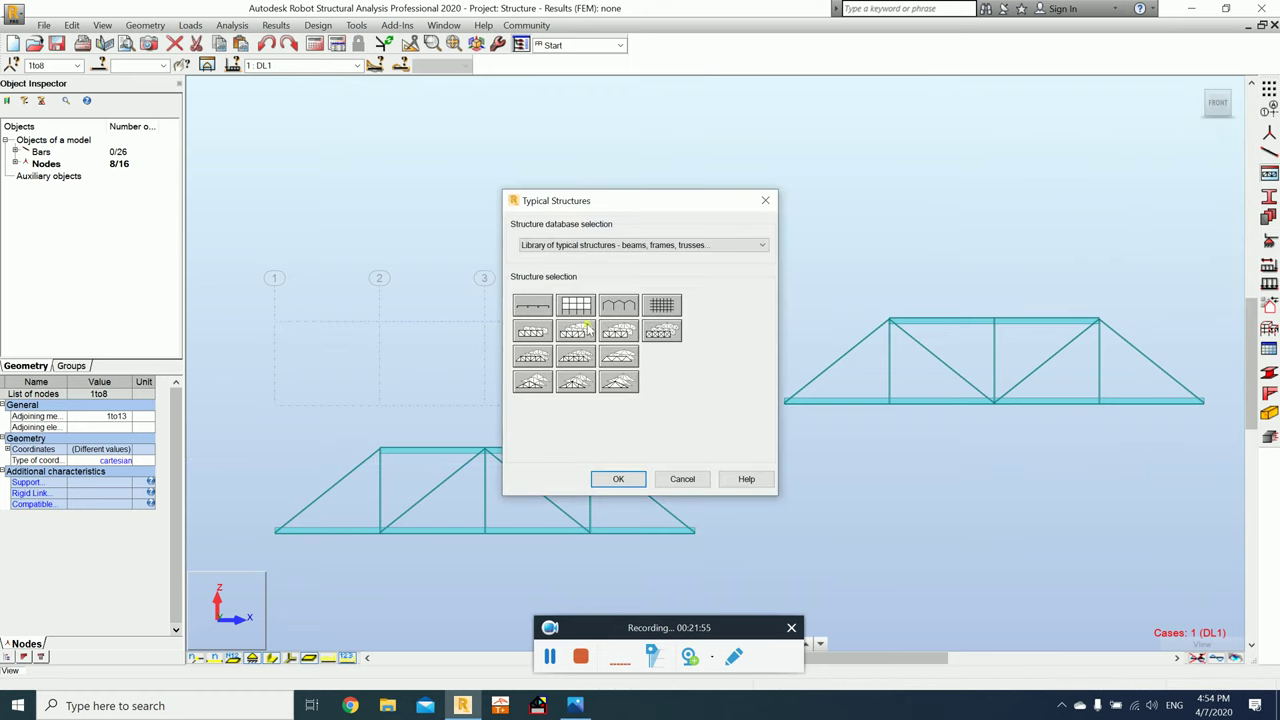
{"action": "left_click", "coordinate": [622, 478]}
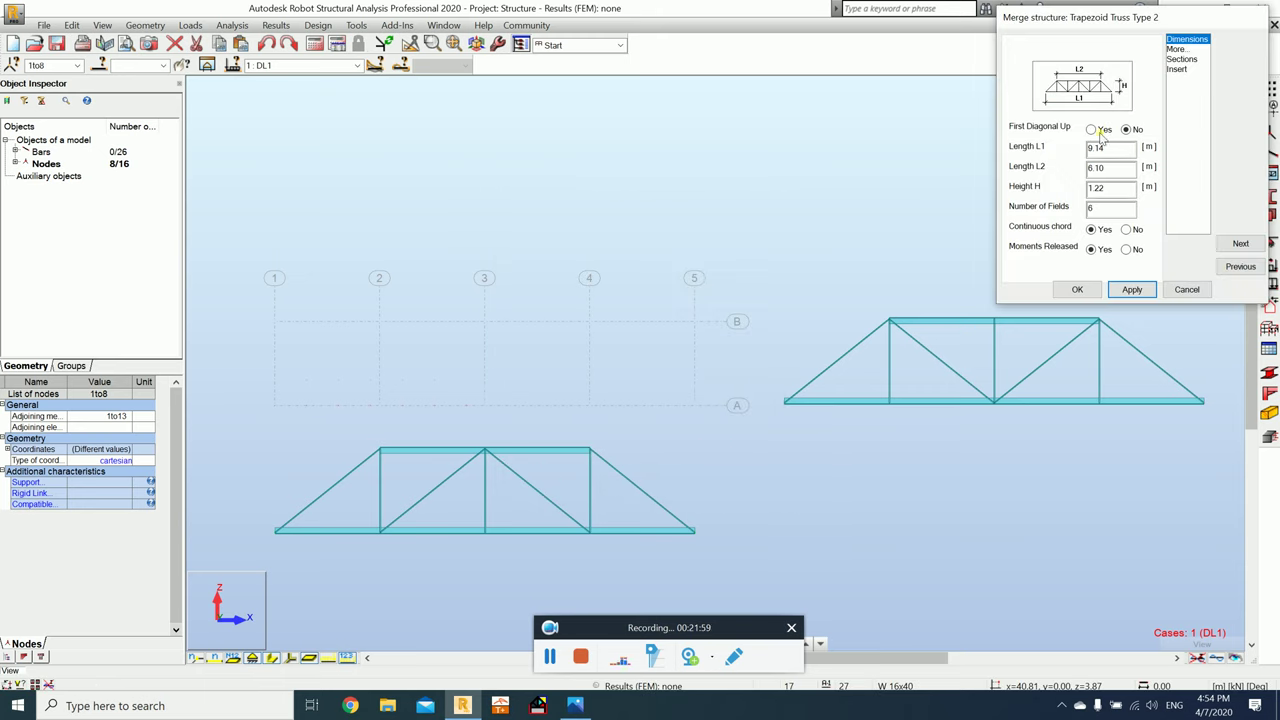
{"action": "left_click_drag", "start_coordinate": [1122, 153], "coordinate": [1068, 155]}
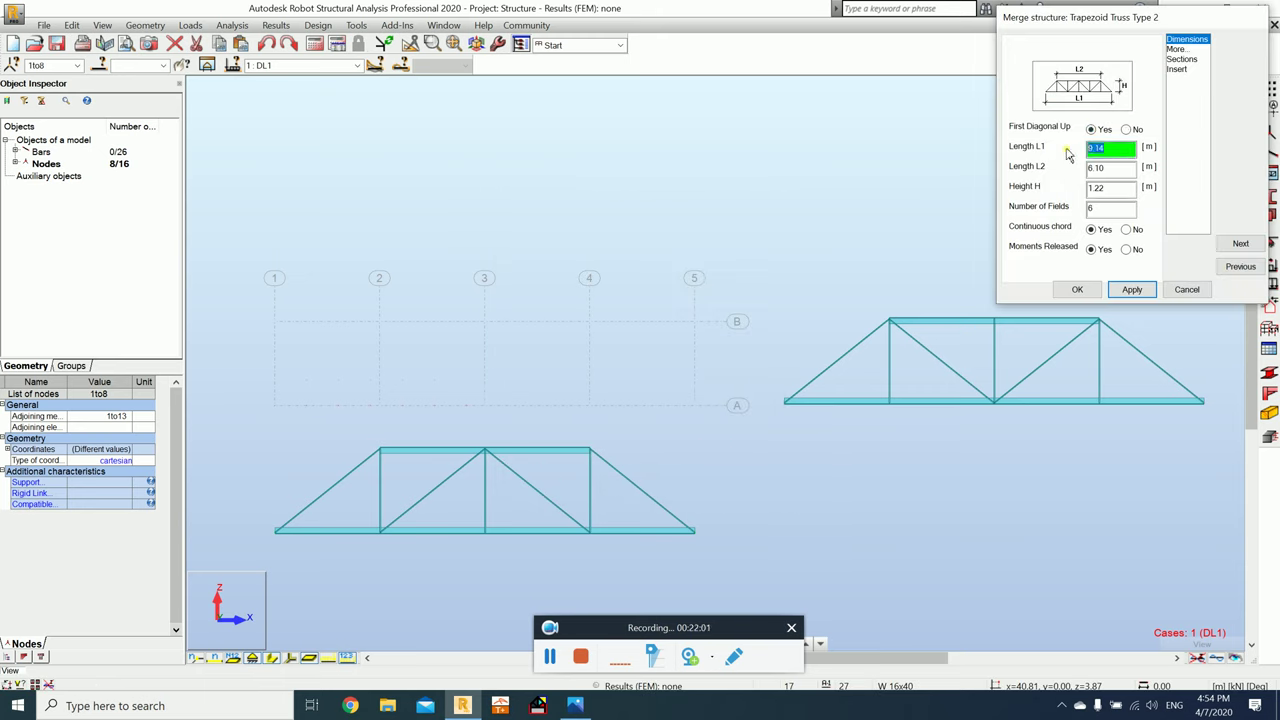
{"action": "type", "text": "20"}
{"action": "key", "text": "Tab"}
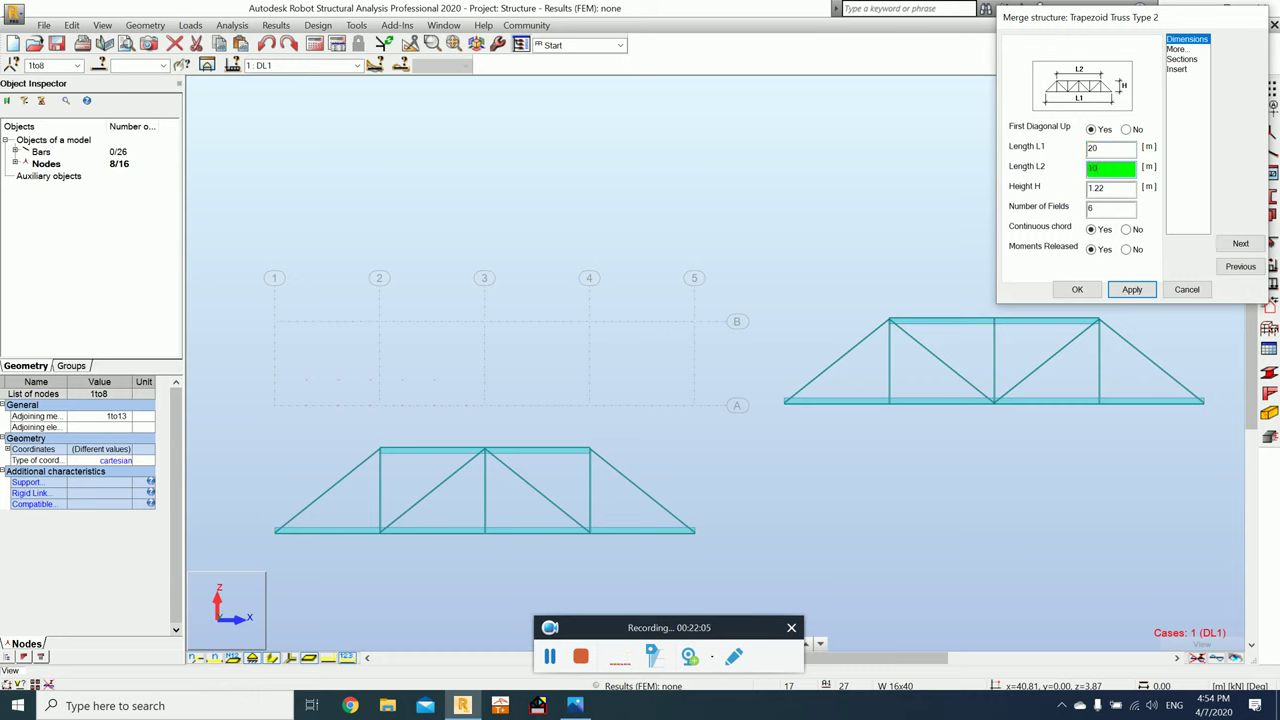
{"action": "key", "text": "Tab"}
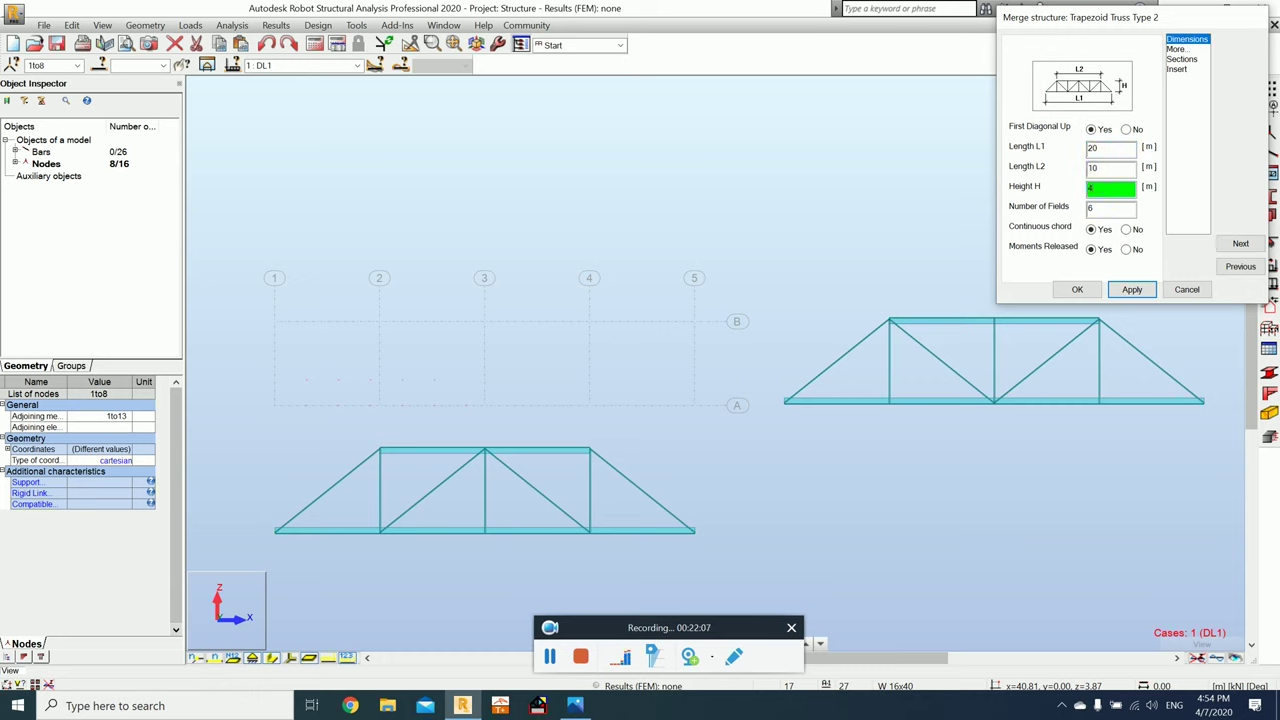
{"action": "key", "text": "Tab"}
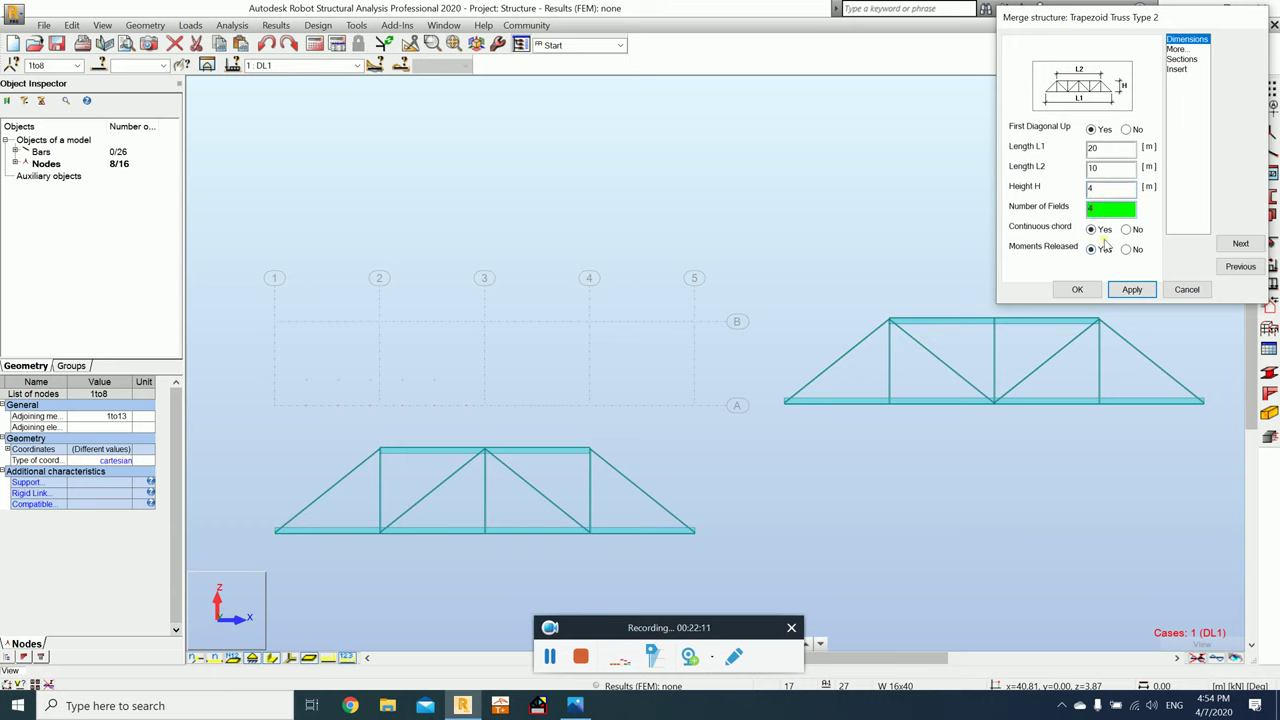
{"action": "left_click", "coordinate": [1131, 289]}
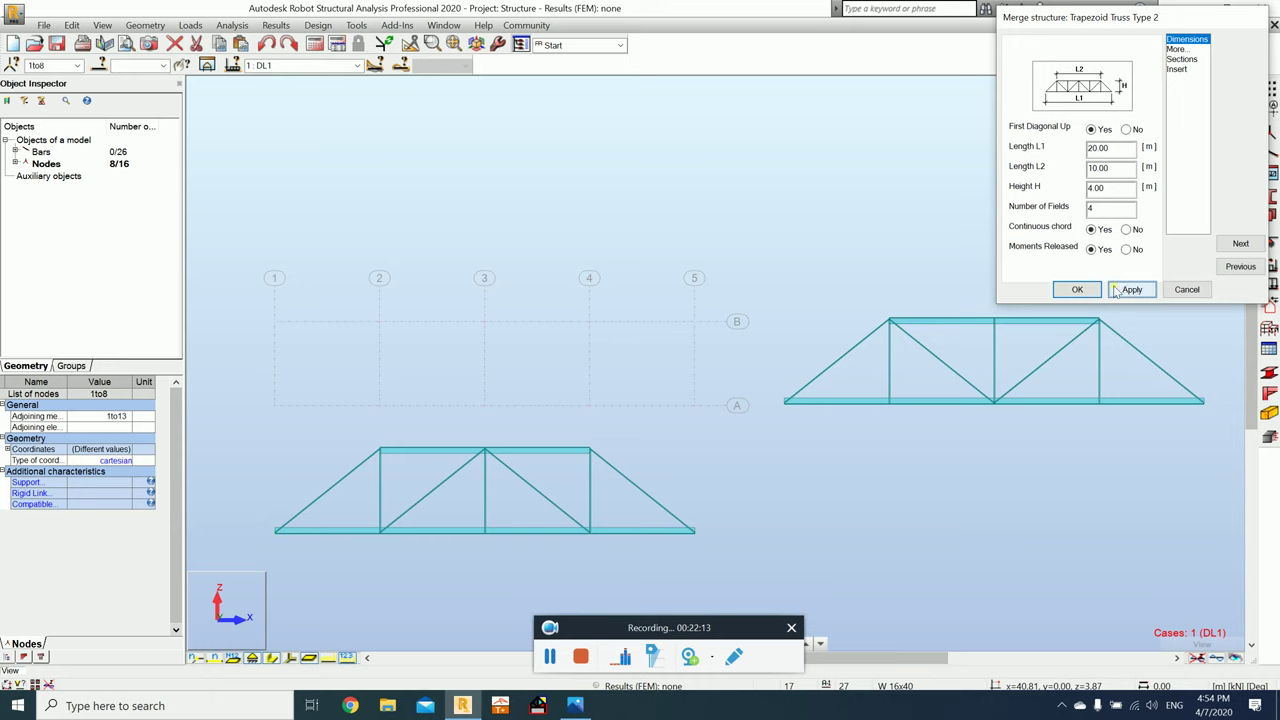
{"action": "left_click", "coordinate": [1090, 291]}
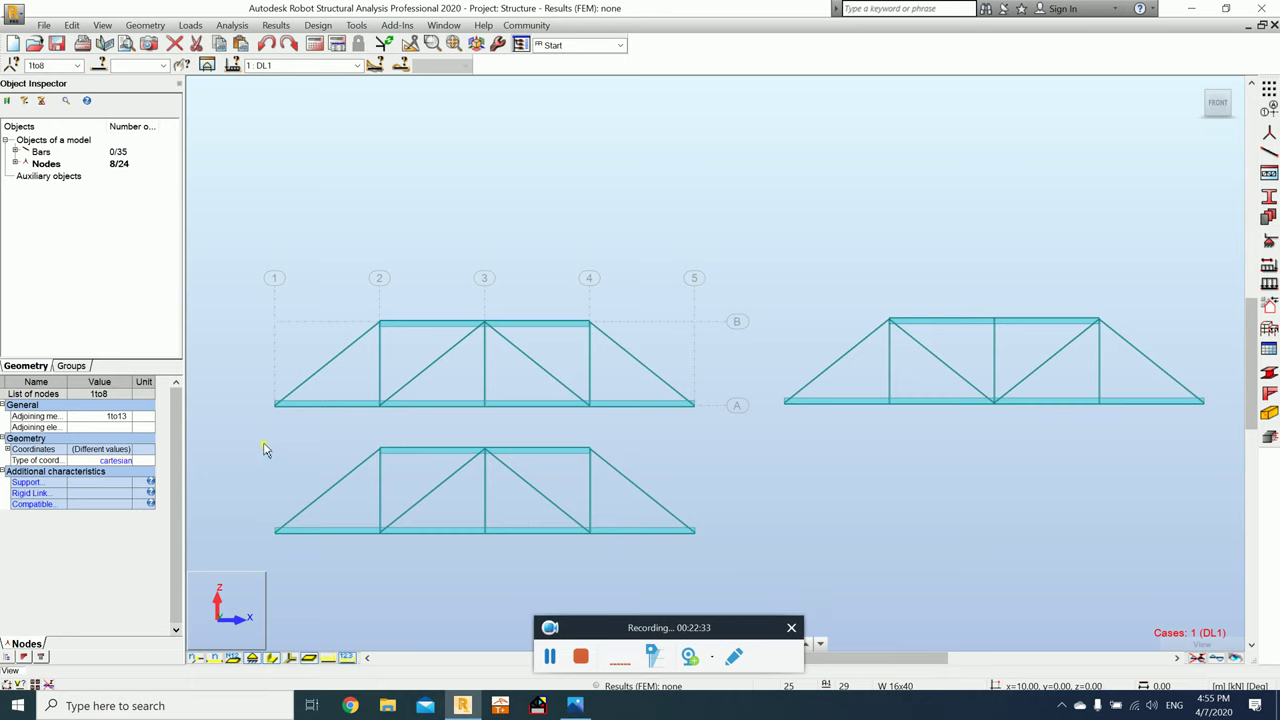
Step: Move the whole truss below the grid about 15 m in positive X, from its lower end node to its axis 4 node
{"action": "left_click_drag", "start_coordinate": [260, 430], "coordinate": [717, 565]}
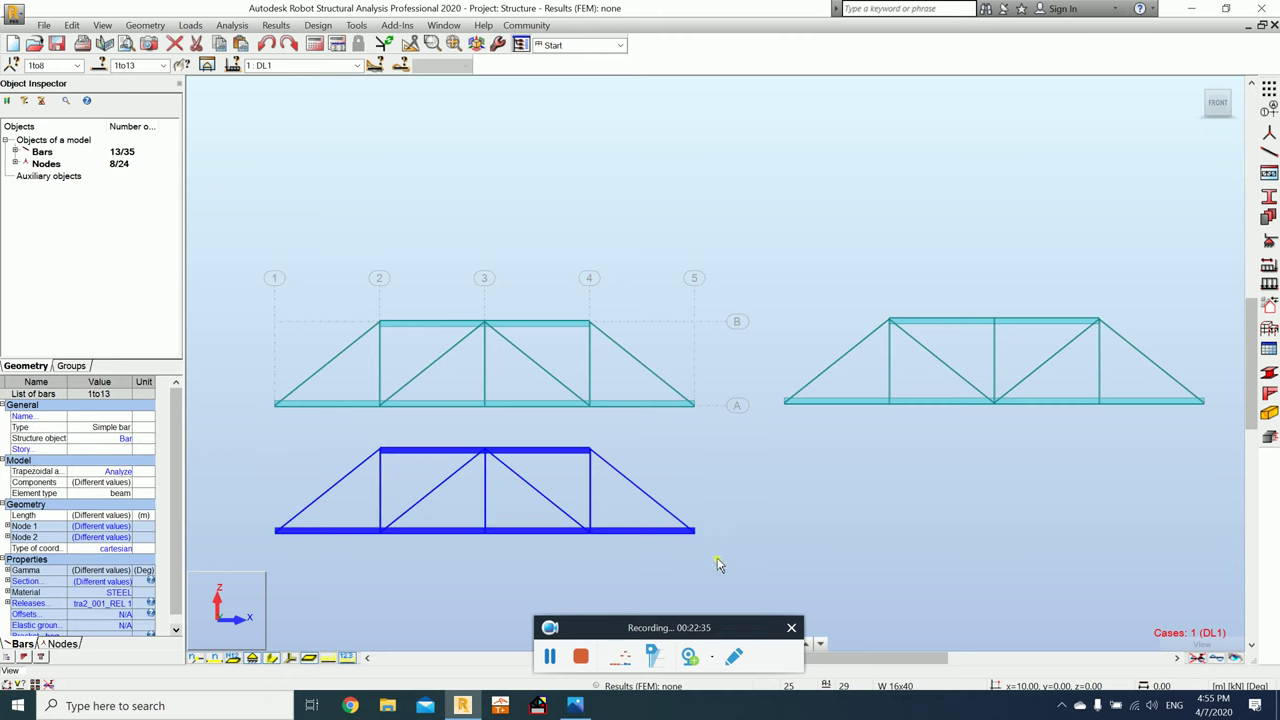
{"action": "left_click", "coordinate": [72, 25]}
{"action": "mouse_move", "coordinate": [158, 213]}
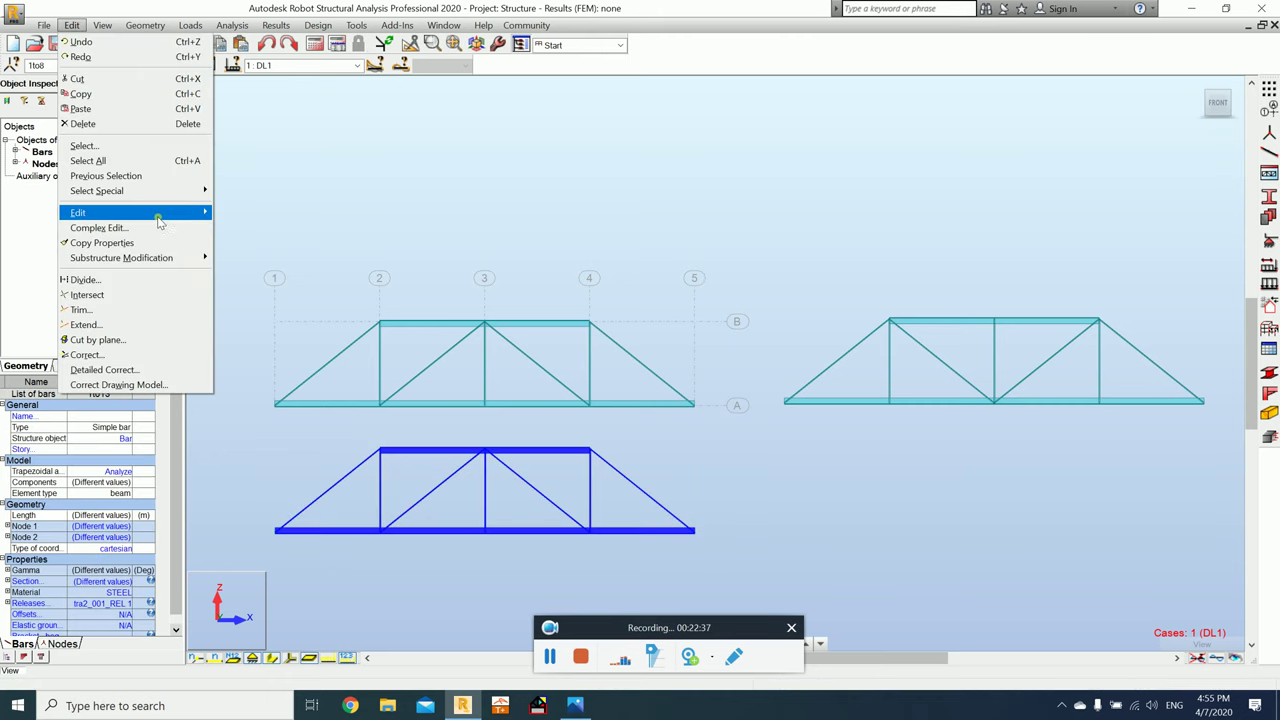
{"action": "left_click", "coordinate": [245, 213]}
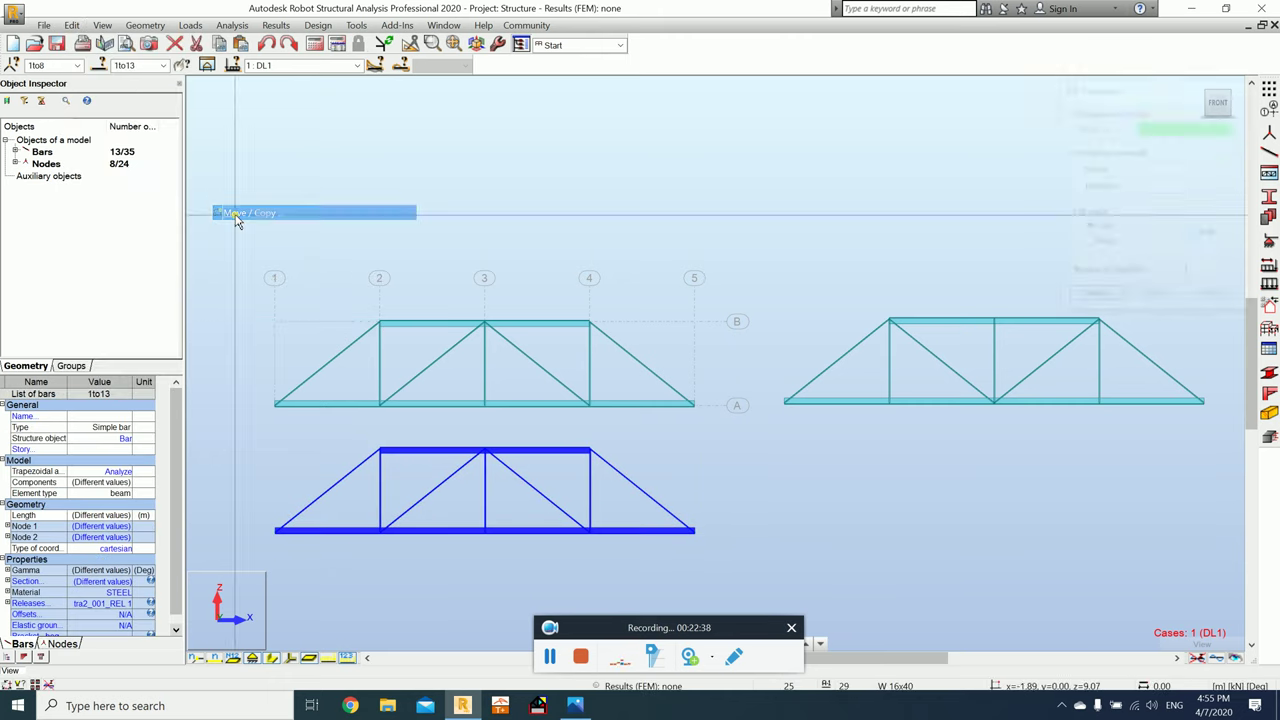
{"action": "left_click", "coordinate": [280, 530]}
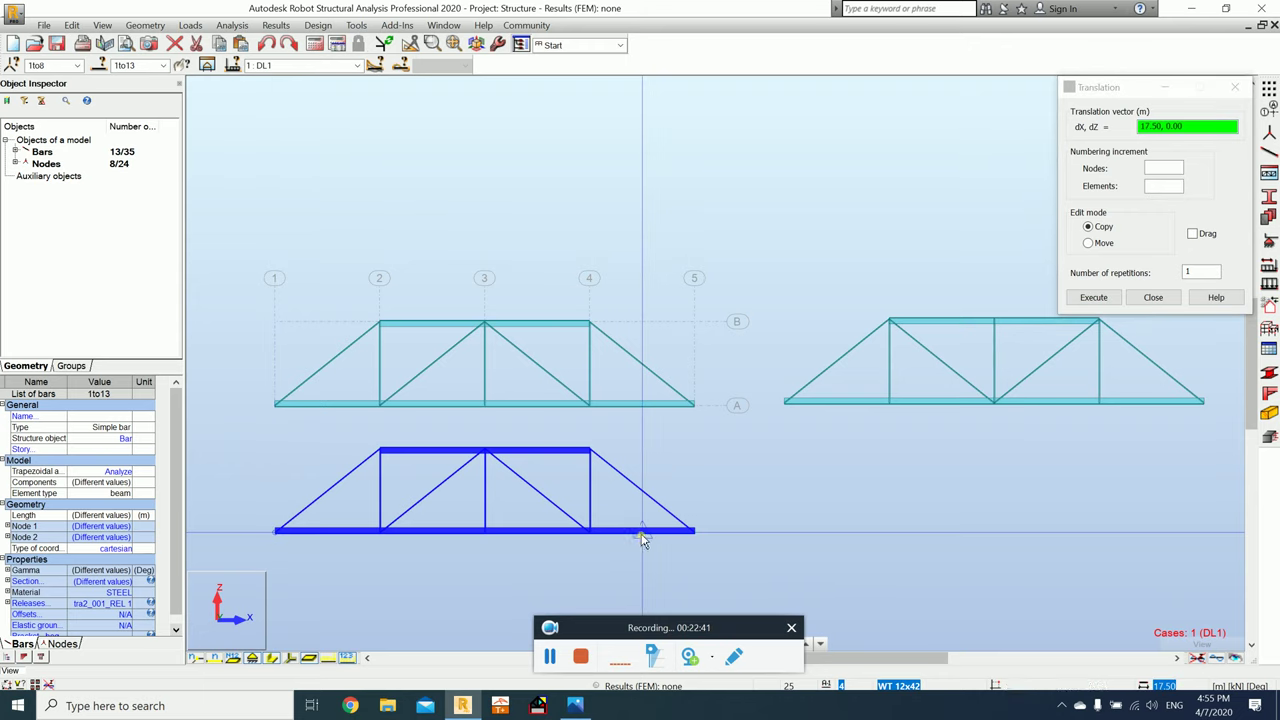
{"action": "left_click", "coordinate": [1095, 242]}
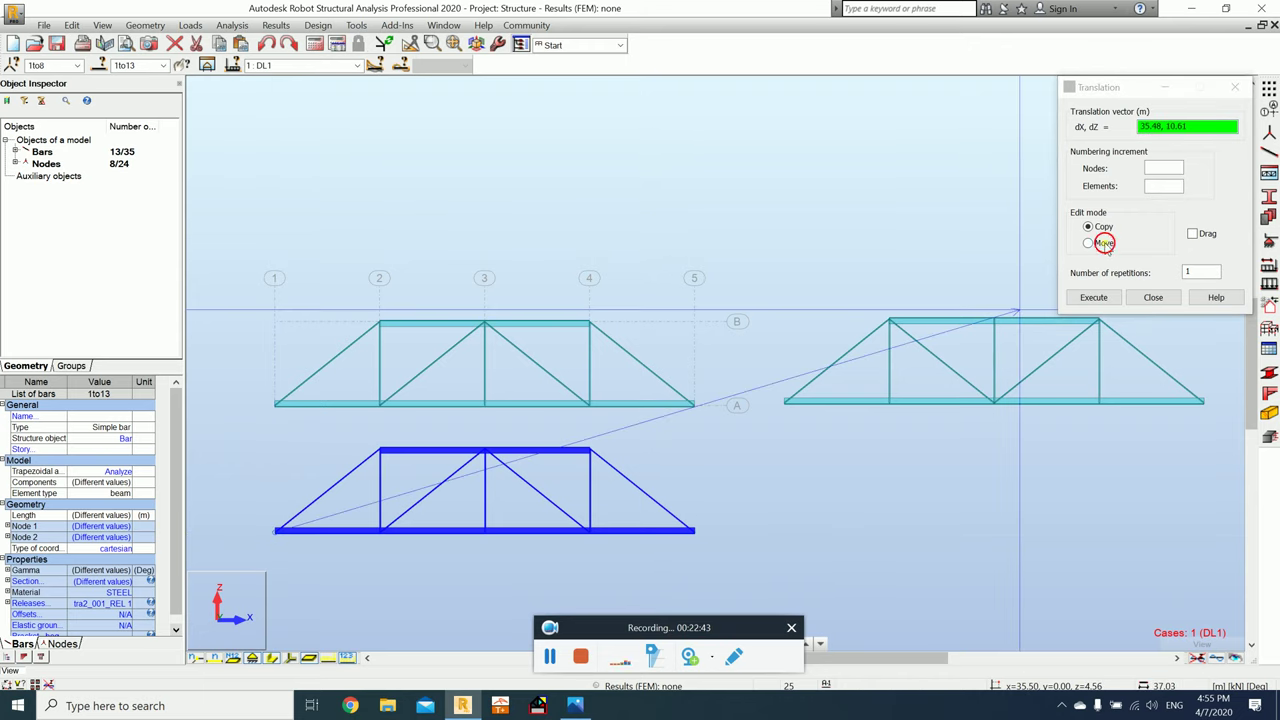
{"action": "left_click", "coordinate": [277, 531]}
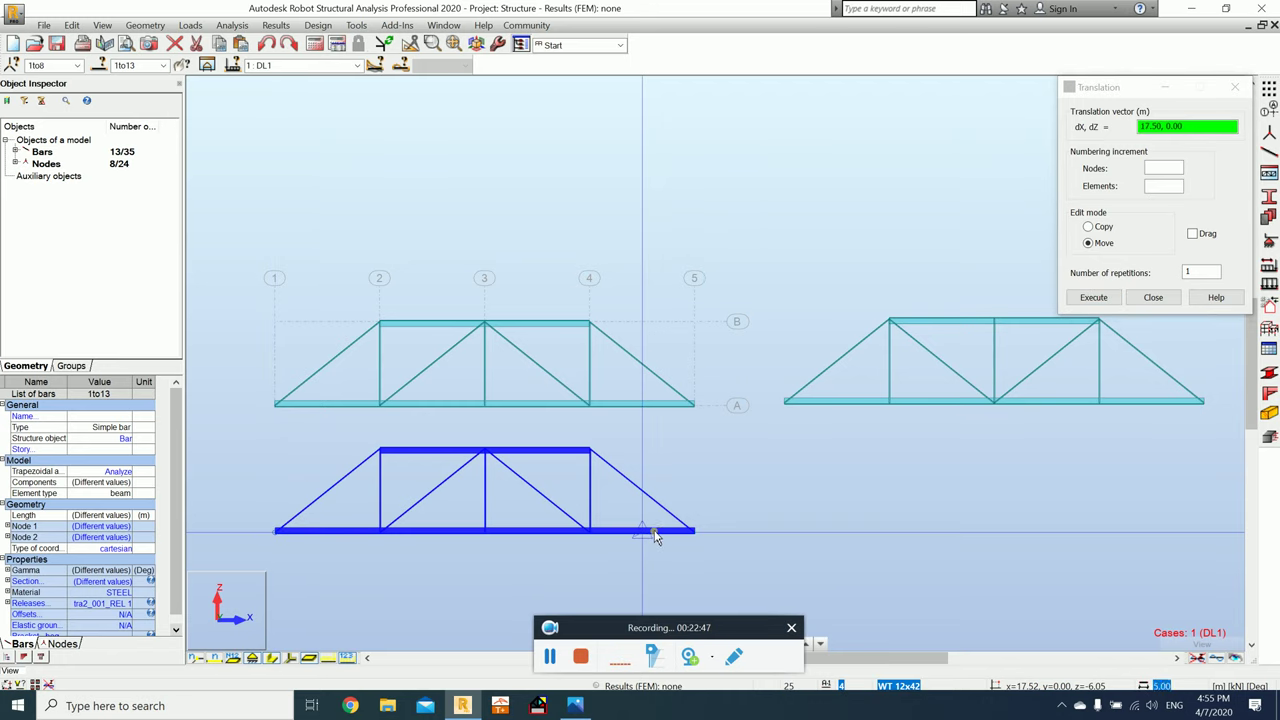
{"action": "left_click", "coordinate": [594, 533]}
{"action": "left_click", "coordinate": [1150, 297]}
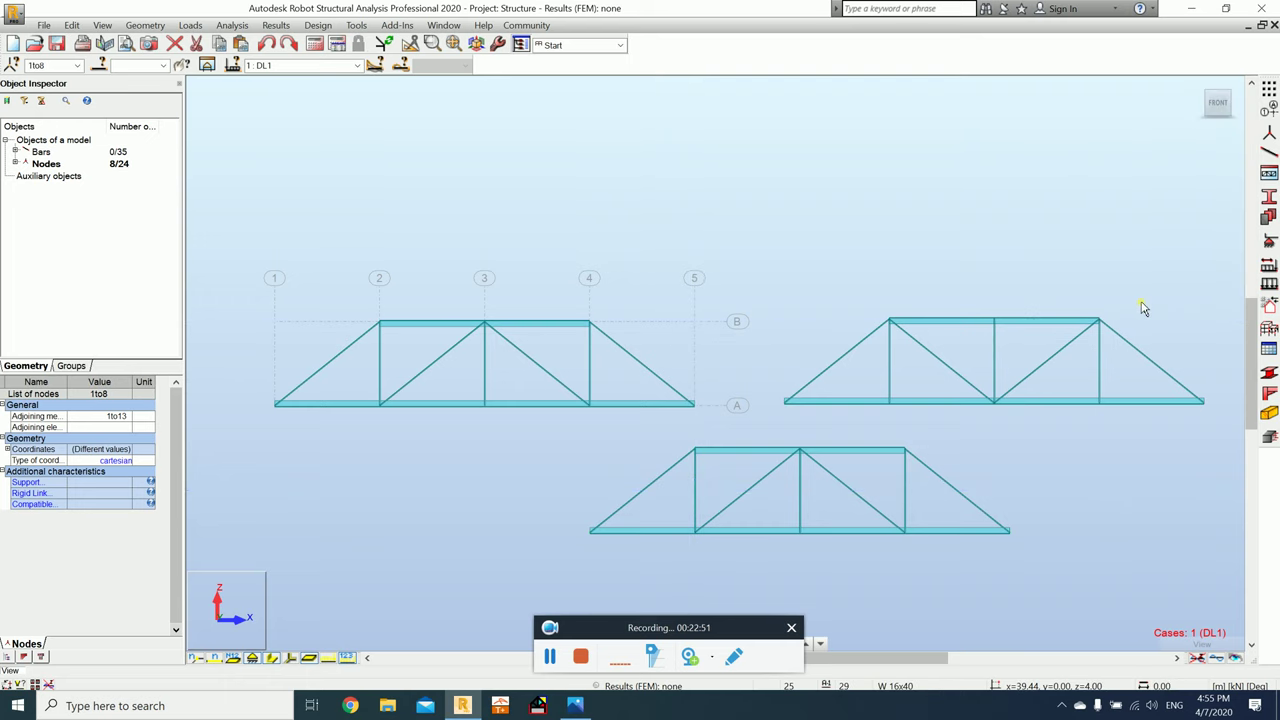
Step: Assign Roller supports to the lower right end nodes of all three trusses
{"action": "left_click", "coordinate": [1268, 242]}
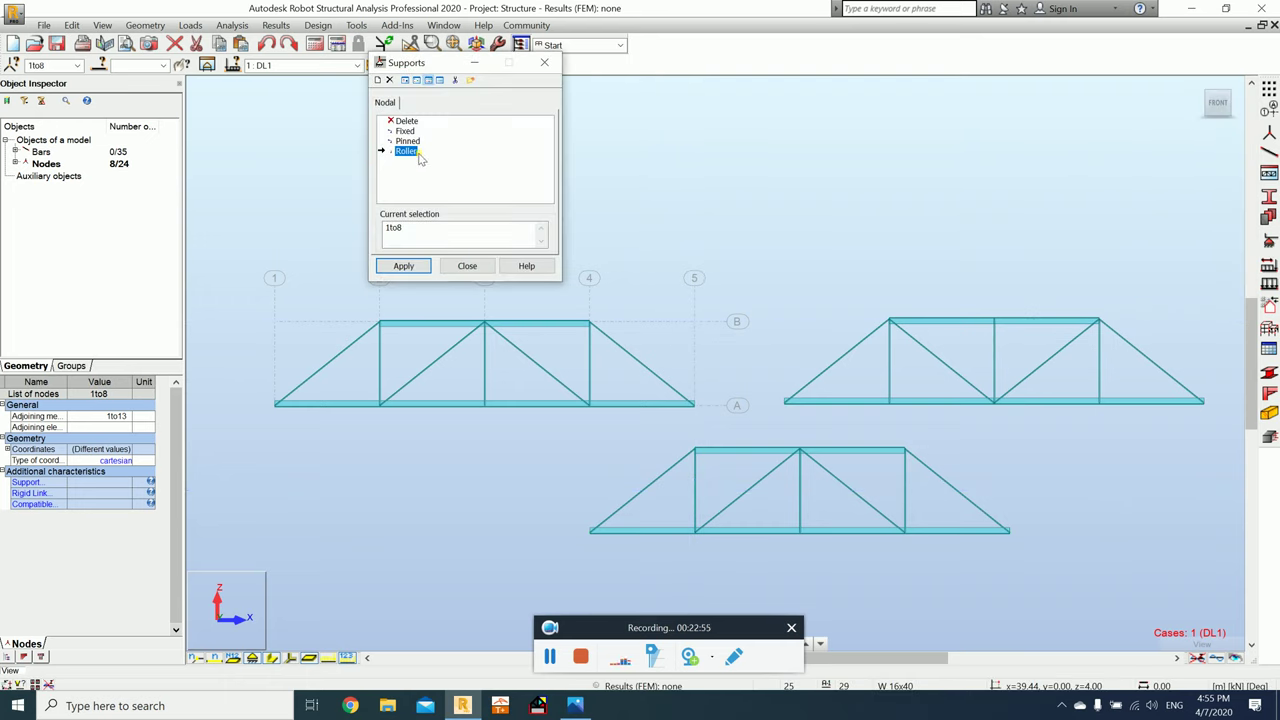
{"action": "left_click", "coordinate": [694, 405]}
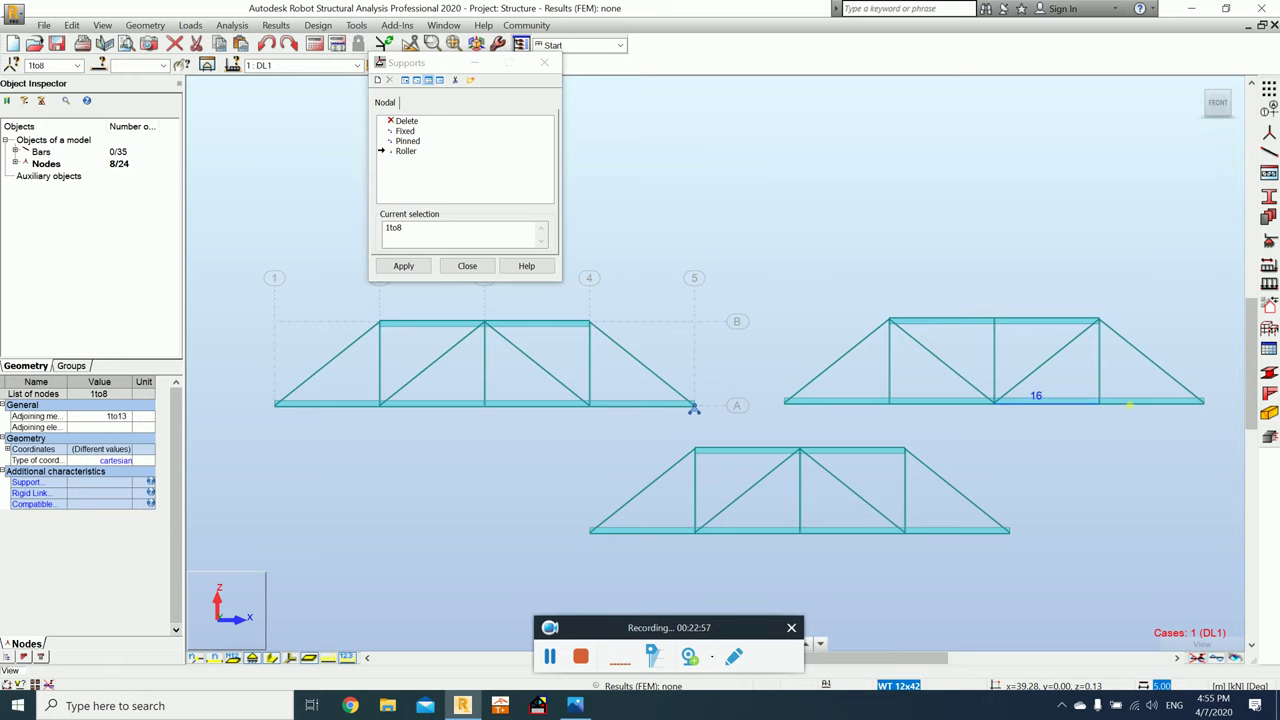
{"action": "left_click", "coordinate": [1207, 404]}
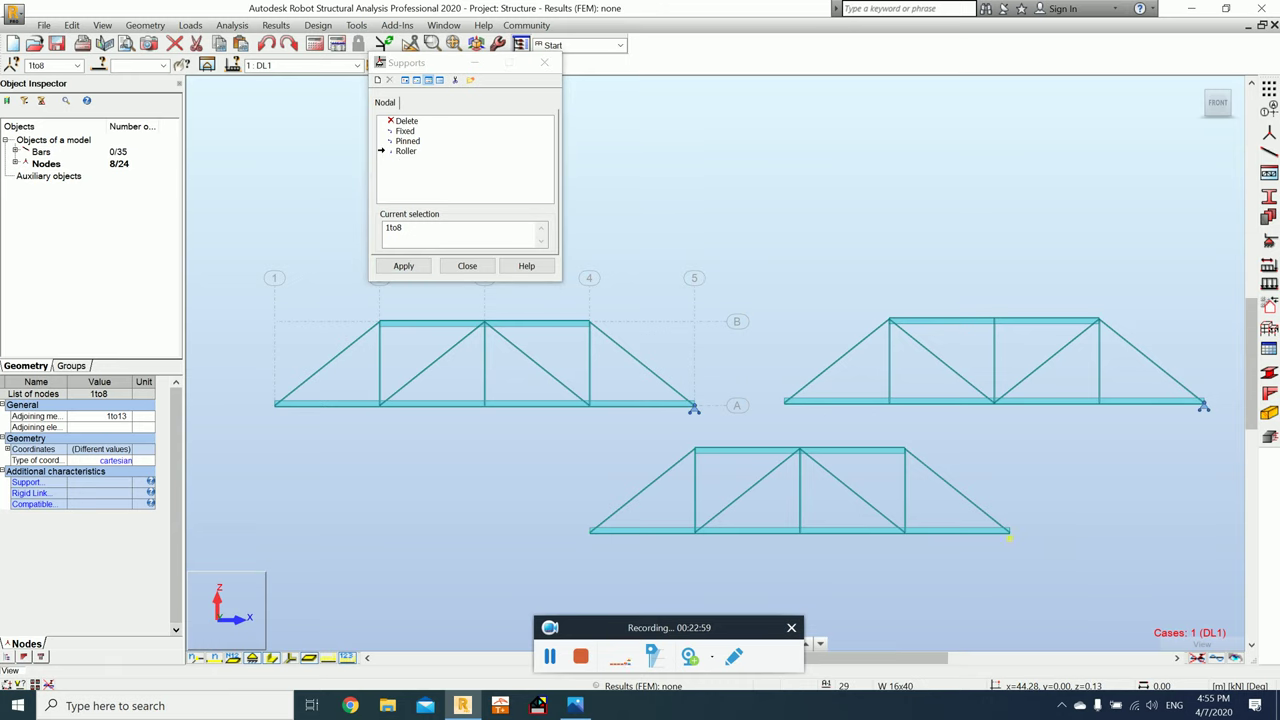
{"action": "left_click", "coordinate": [1009, 534]}
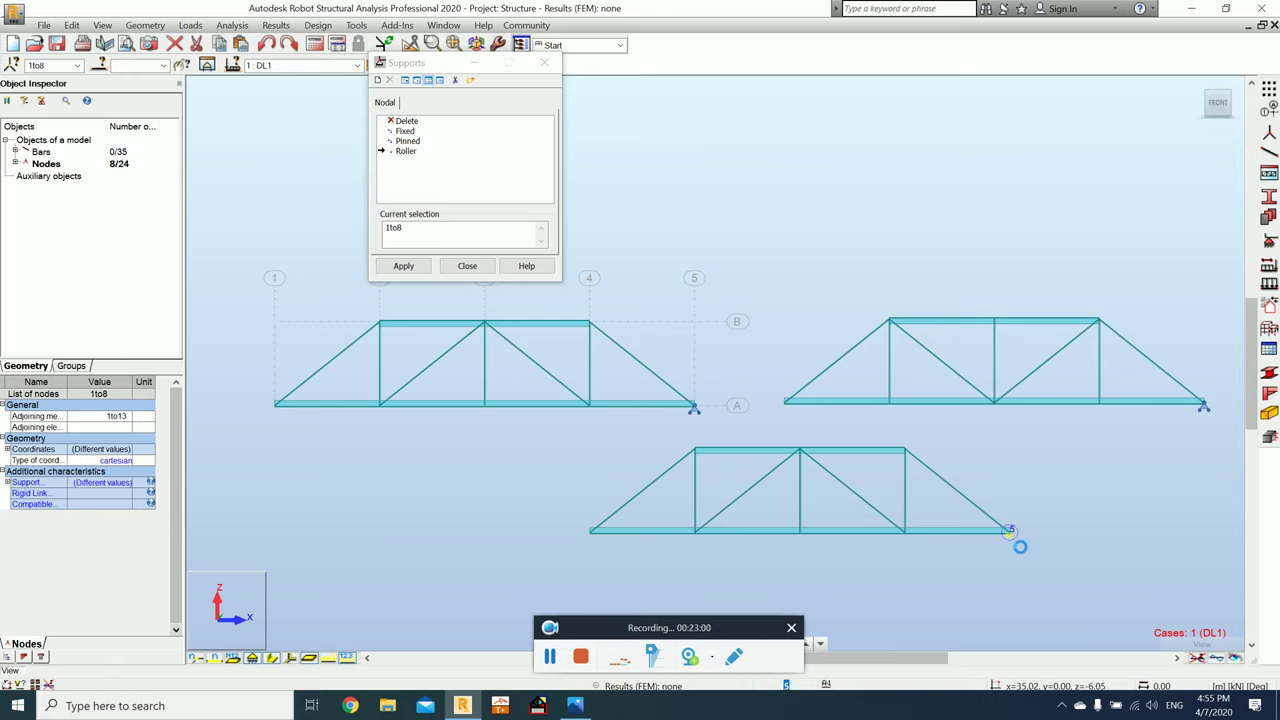
Step: Assign Pinned supports to the lower left end nodes of all three trusses
{"action": "left_click", "coordinate": [407, 141]}
{"action": "left_click", "coordinate": [275, 406]}
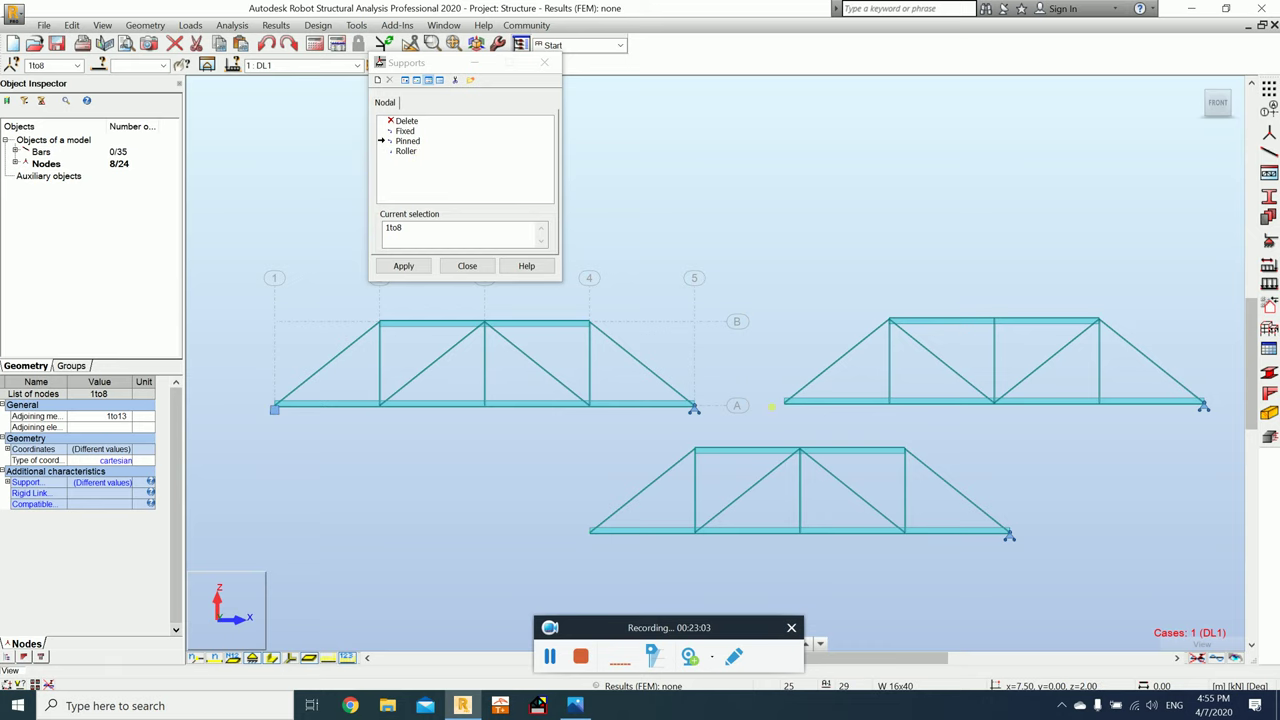
{"action": "left_click", "coordinate": [784, 404]}
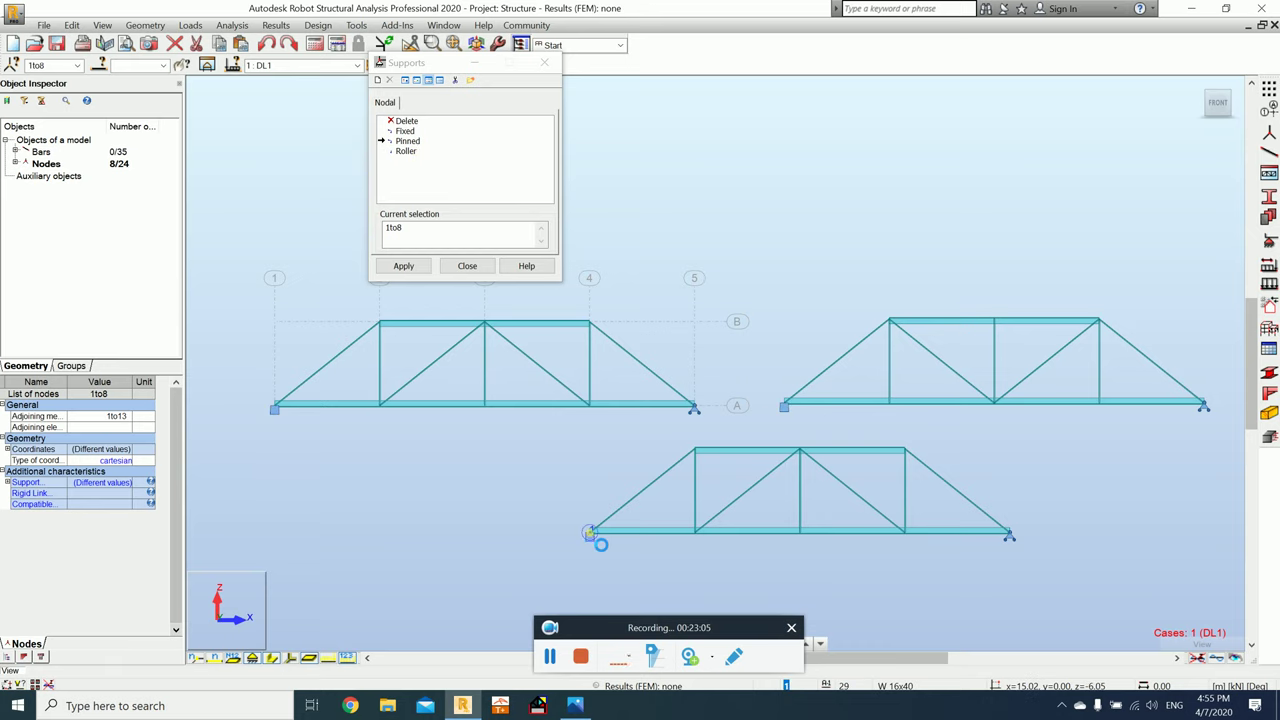
{"action": "left_click", "coordinate": [596, 538]}
{"action": "left_click", "coordinate": [467, 266]}
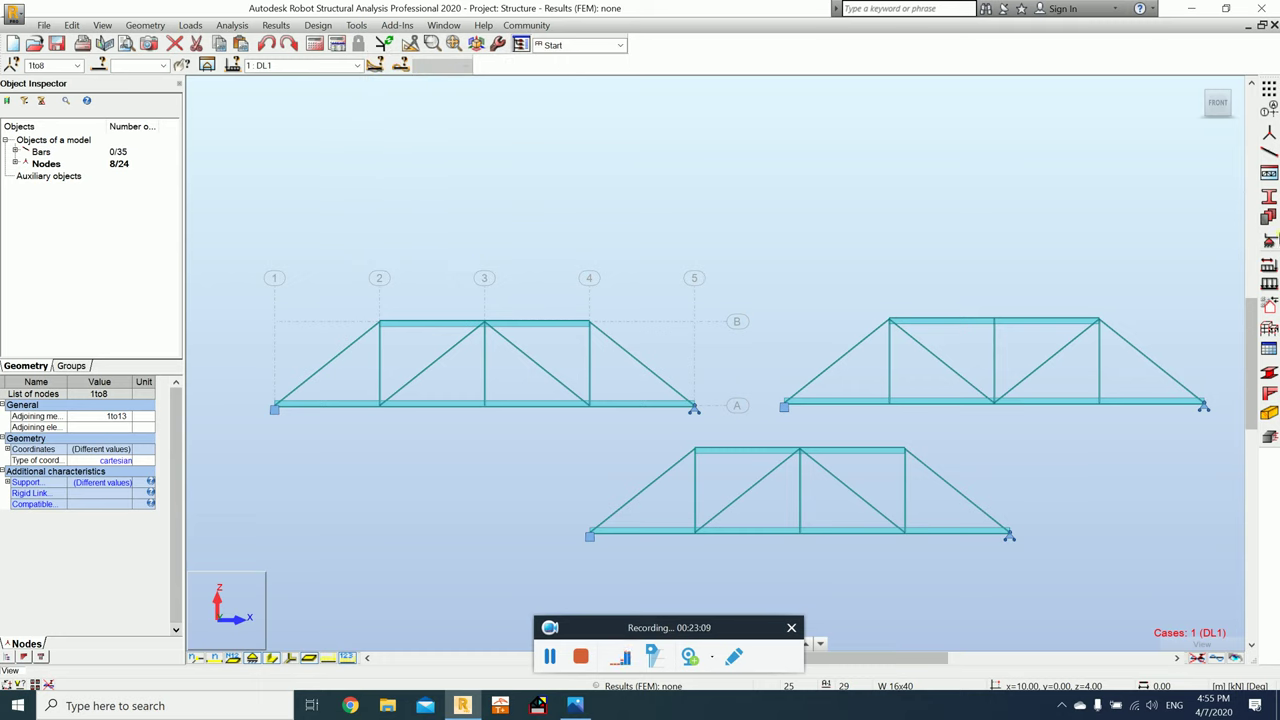
Step: Apply a nodal force of -60 kN in Z, load case DL1, to the middle bottom chord node of the truss right of the grid
{"action": "left_click", "coordinate": [1268, 266]}
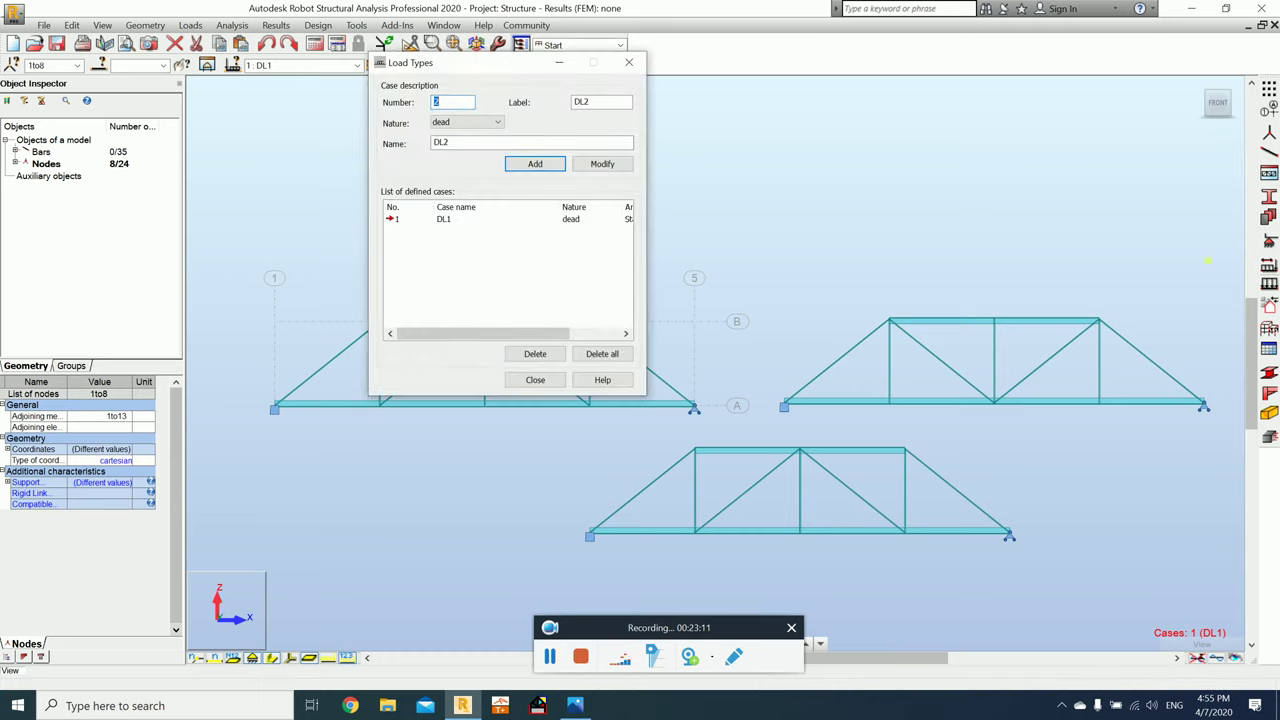
{"action": "left_click", "coordinate": [535, 380]}
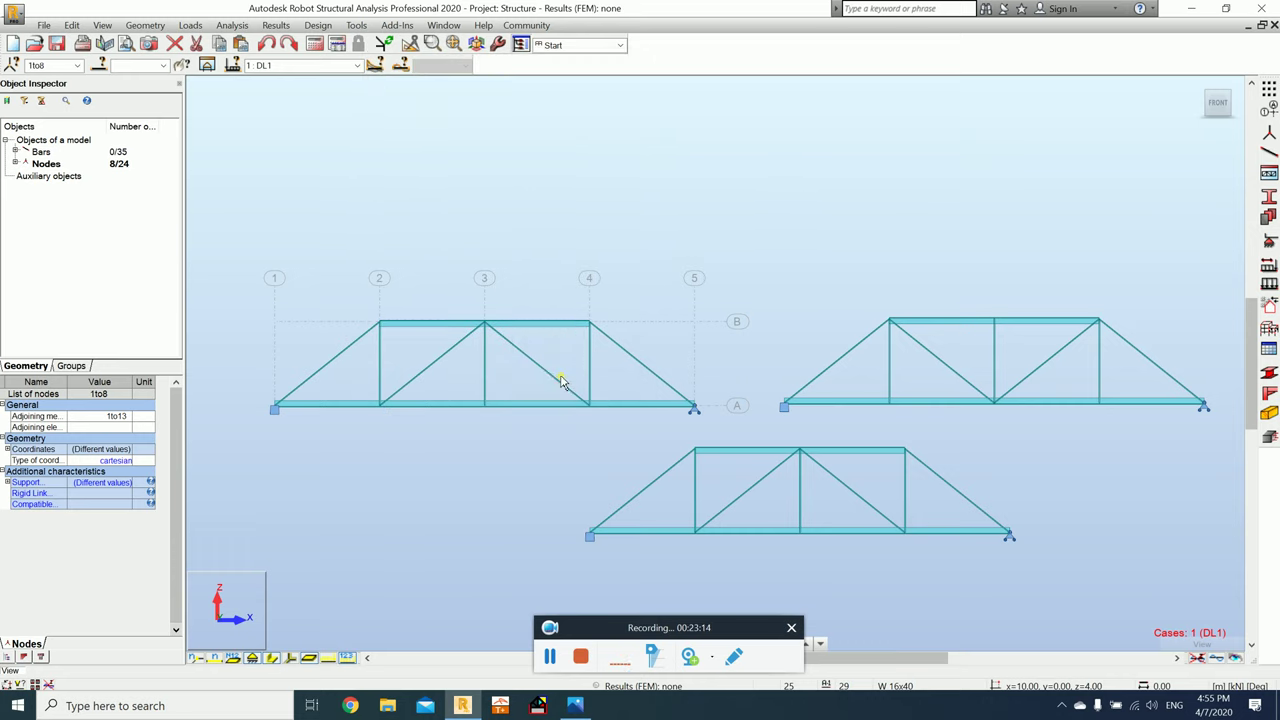
{"action": "left_click", "coordinate": [1268, 285]}
{"action": "left_click", "coordinate": [1092, 175]}
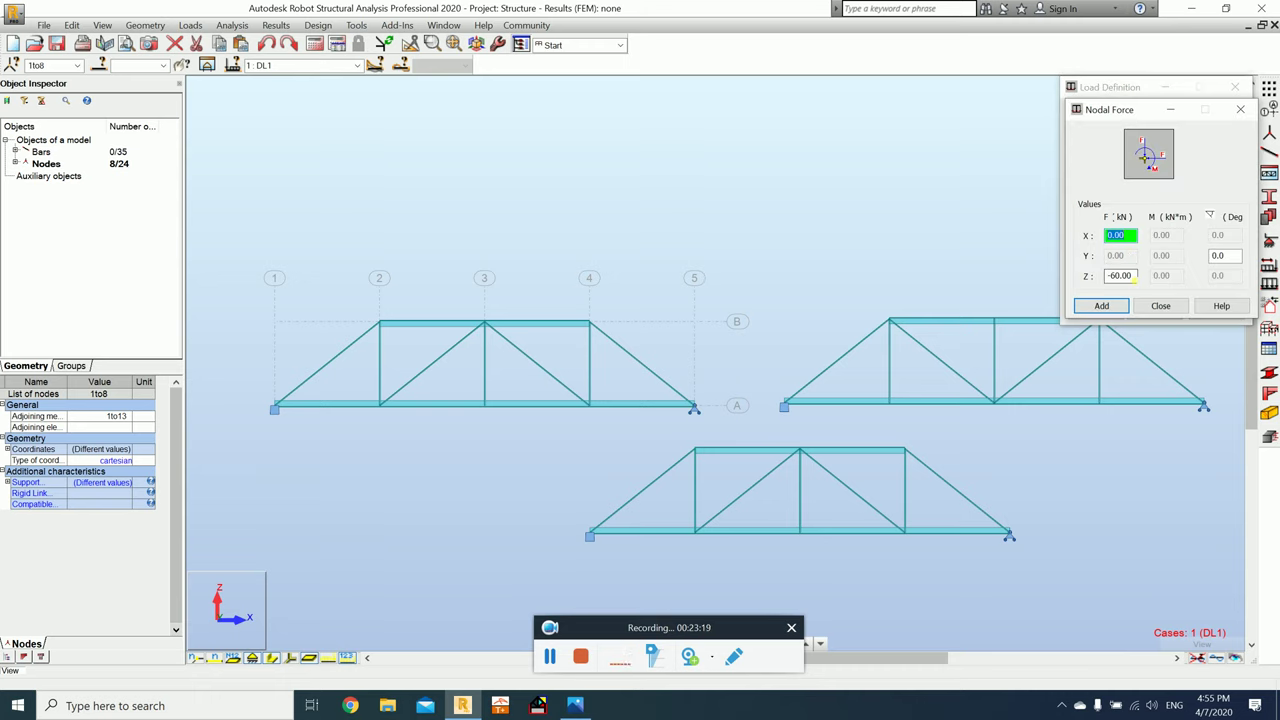
{"action": "left_click", "coordinate": [1121, 306]}
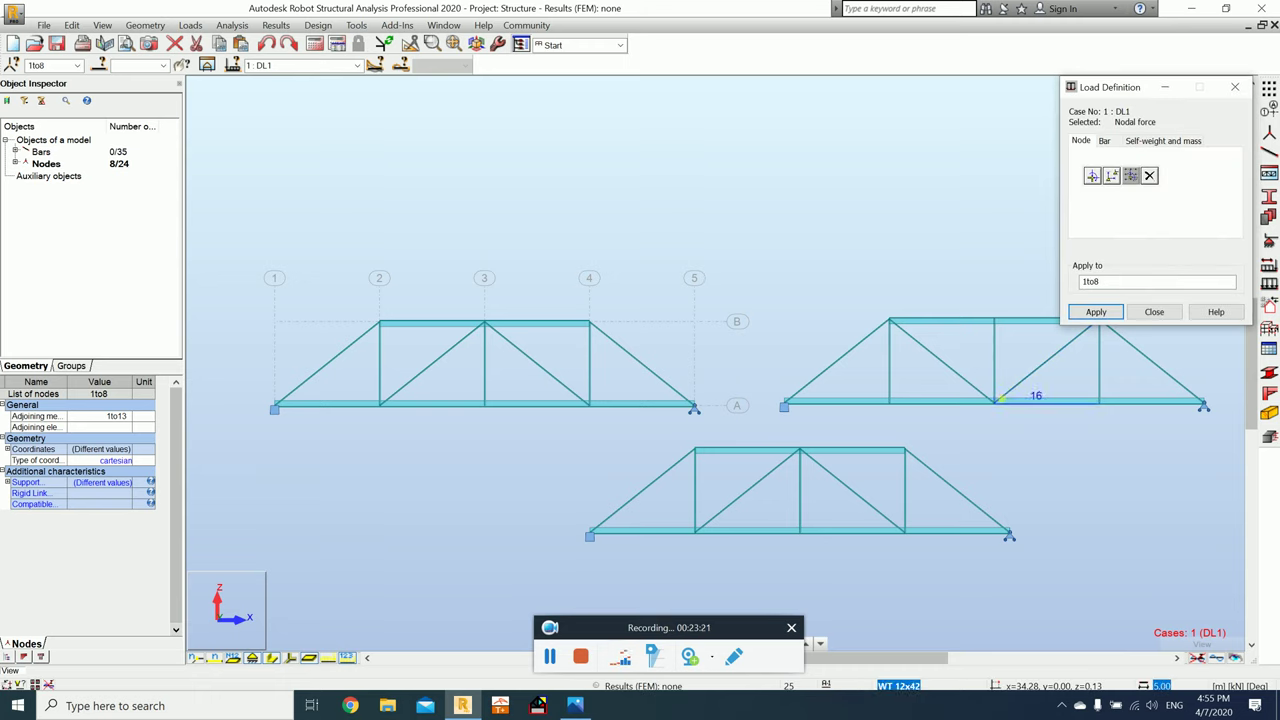
{"action": "left_click", "coordinate": [996, 408]}
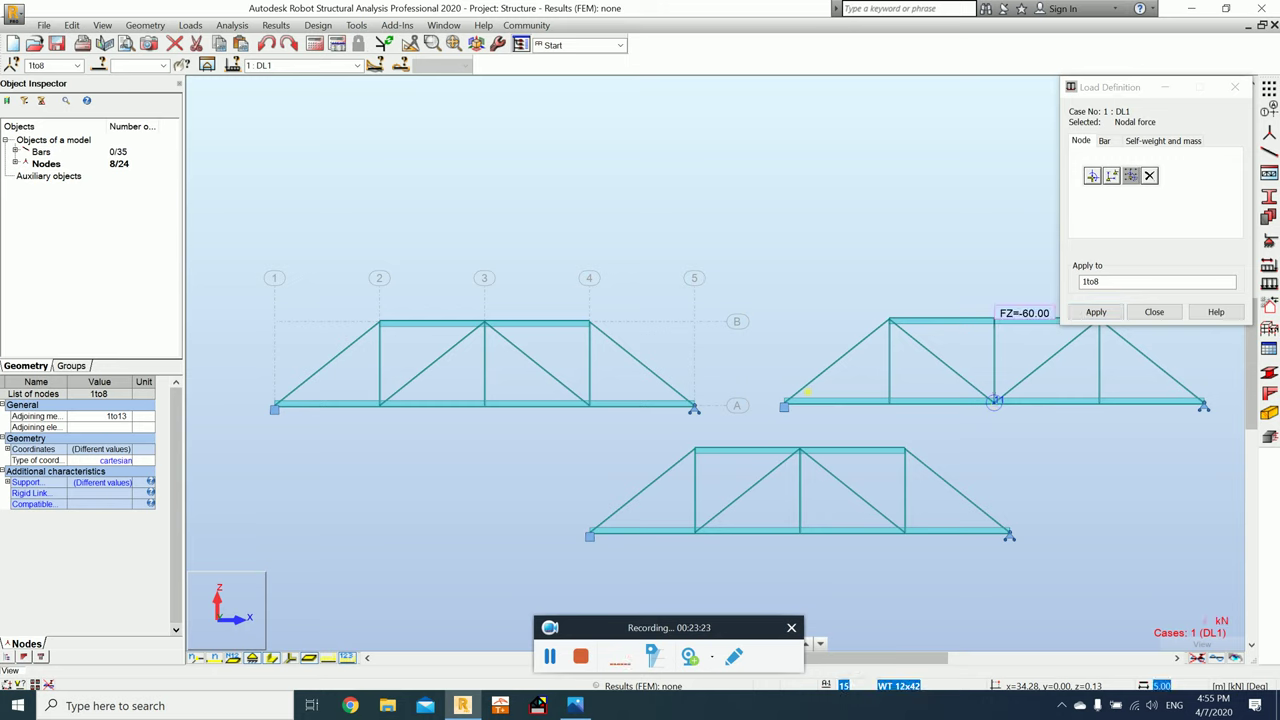
Step: Apply the -60 kN nodal force to the middle bottom chord nodes of the truss on the grid and the truss below it
{"action": "left_click", "coordinate": [485, 406]}
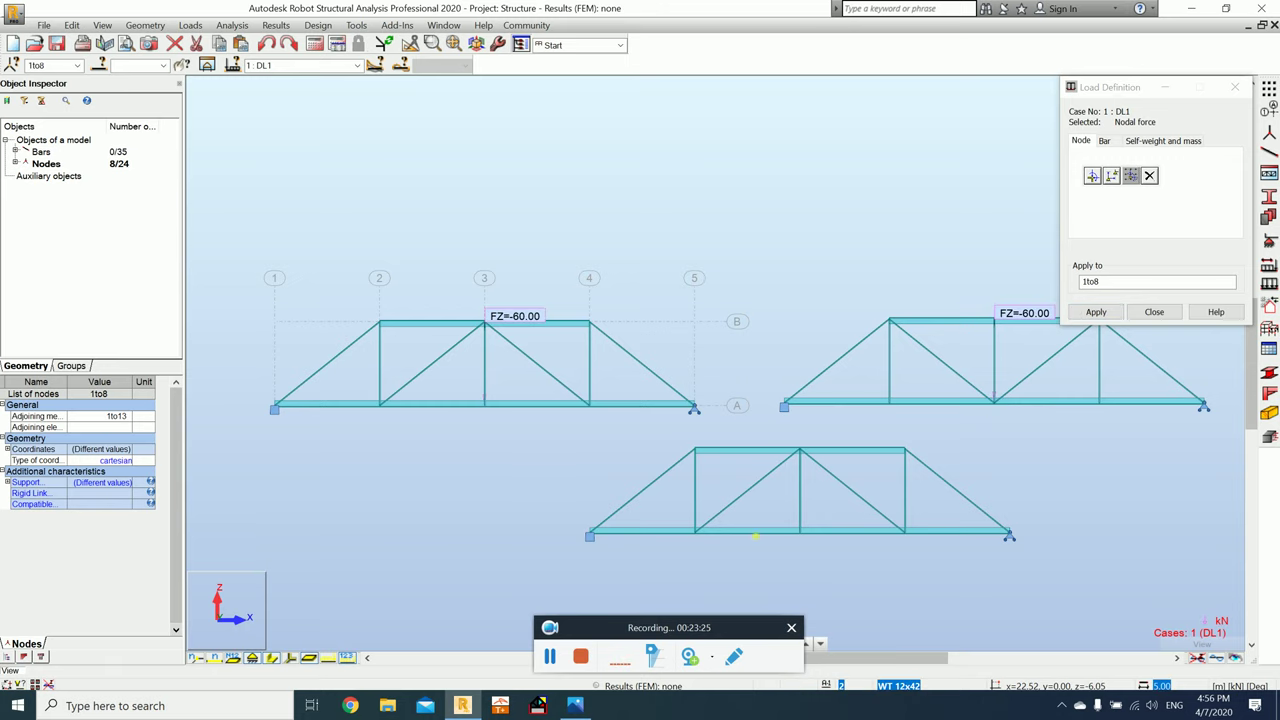
{"action": "left_click", "coordinate": [800, 530]}
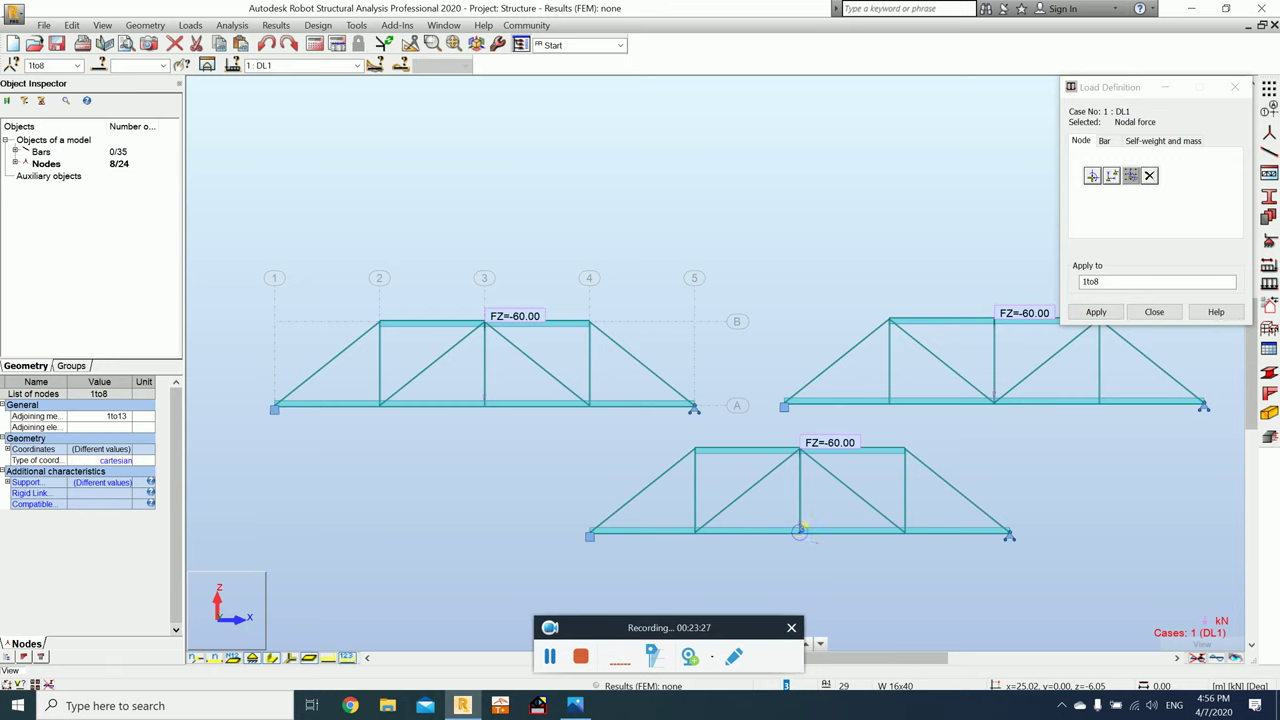
Step: Define a nodal force of -30 kN in Z and apply it to the bottom chord node between the middle and roller of the truss right of the grid
{"action": "left_click", "coordinate": [1093, 176]}
{"action": "left_click_drag", "start_coordinate": [1134, 276], "coordinate": [1091, 282]}
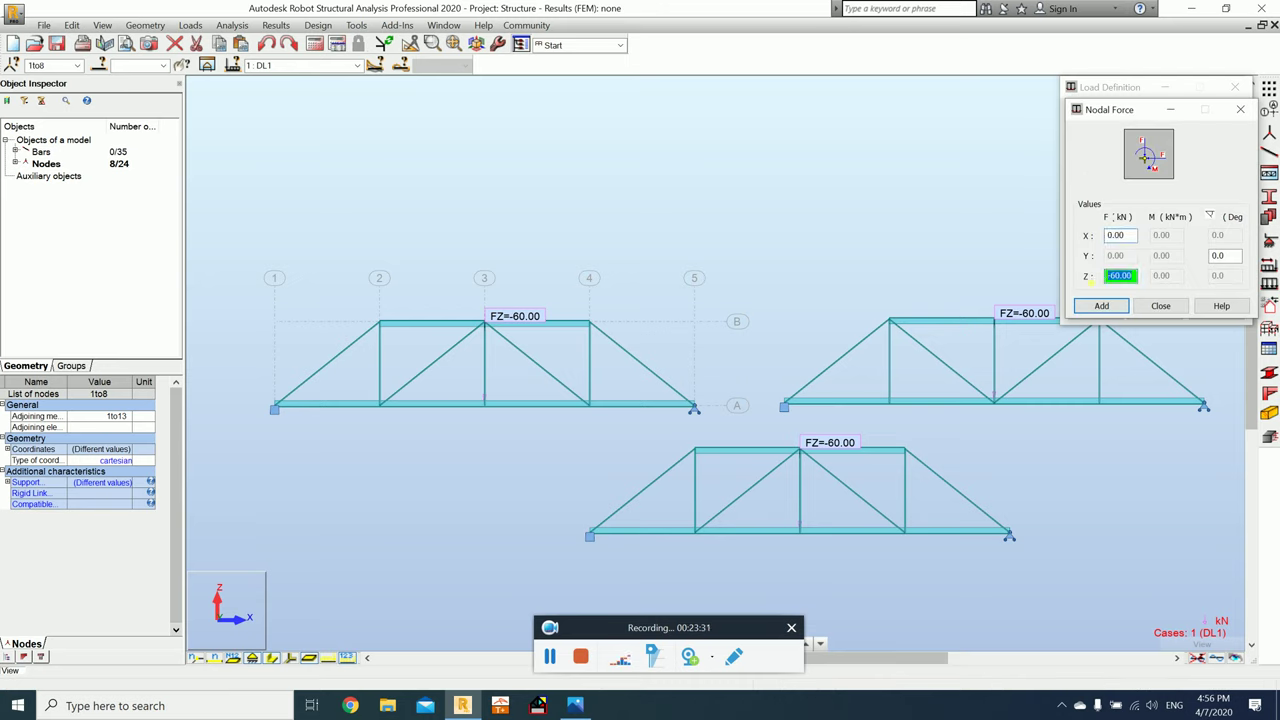
{"action": "type", "text": "-30"}
{"action": "left_click", "coordinate": [1100, 306]}
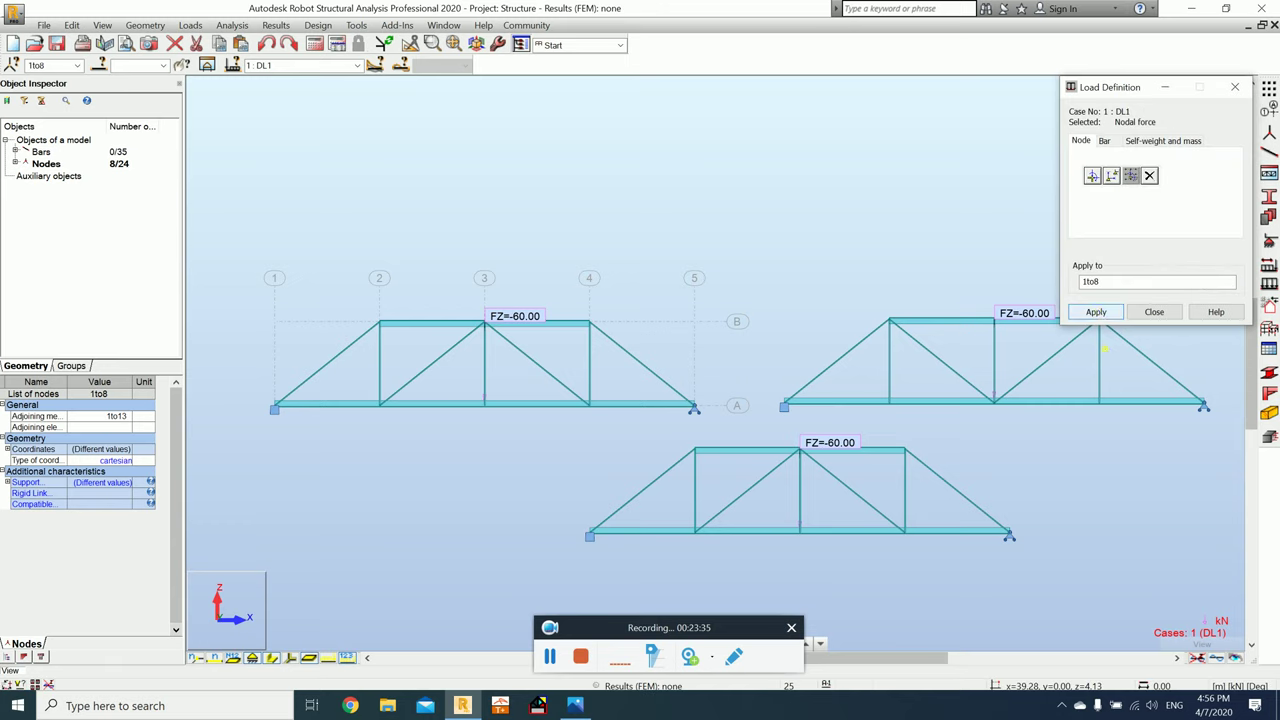
{"action": "left_click", "coordinate": [546, 679]}
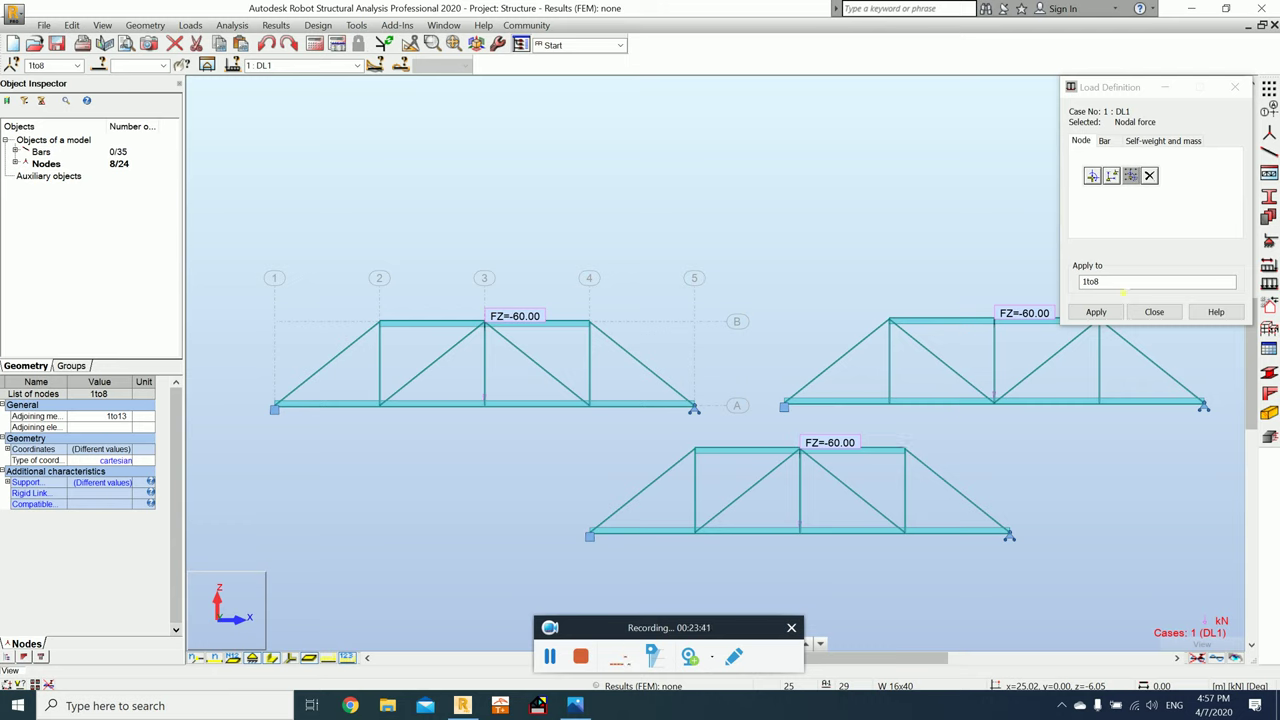
{"action": "left_click", "coordinate": [1094, 179]}
{"action": "left_click", "coordinate": [1100, 297]}
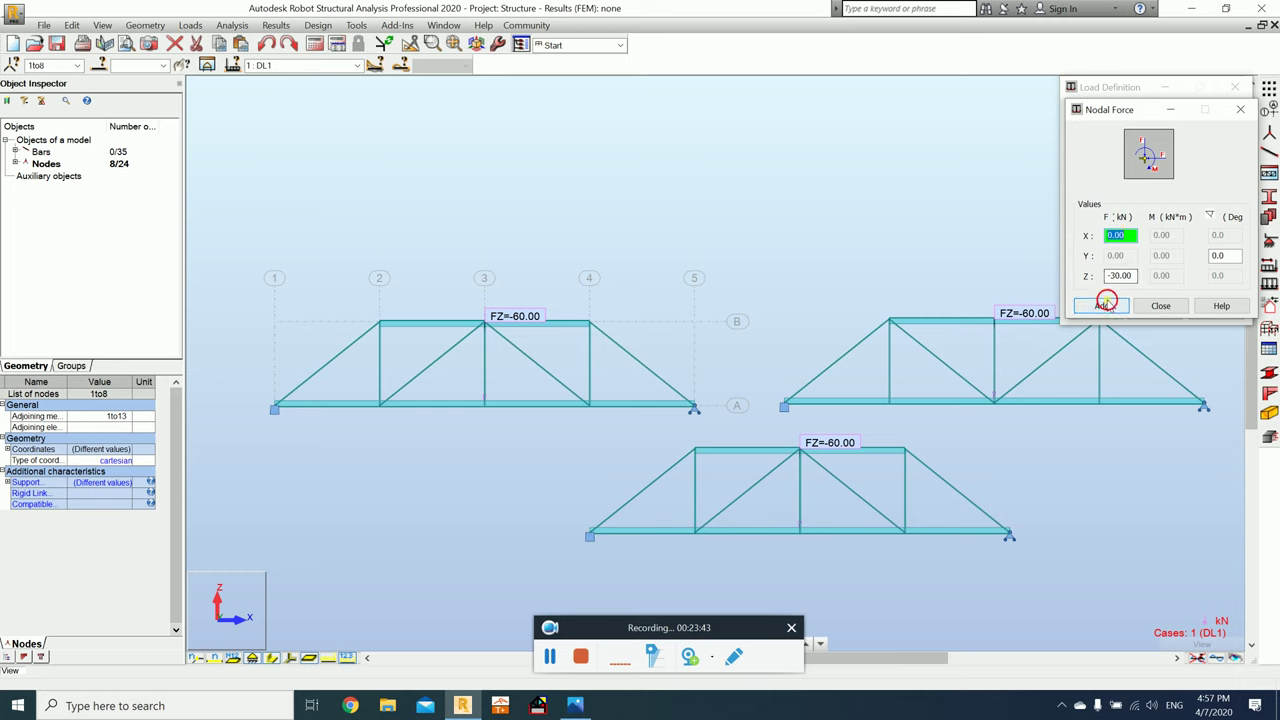
{"action": "left_click", "coordinate": [1100, 404]}
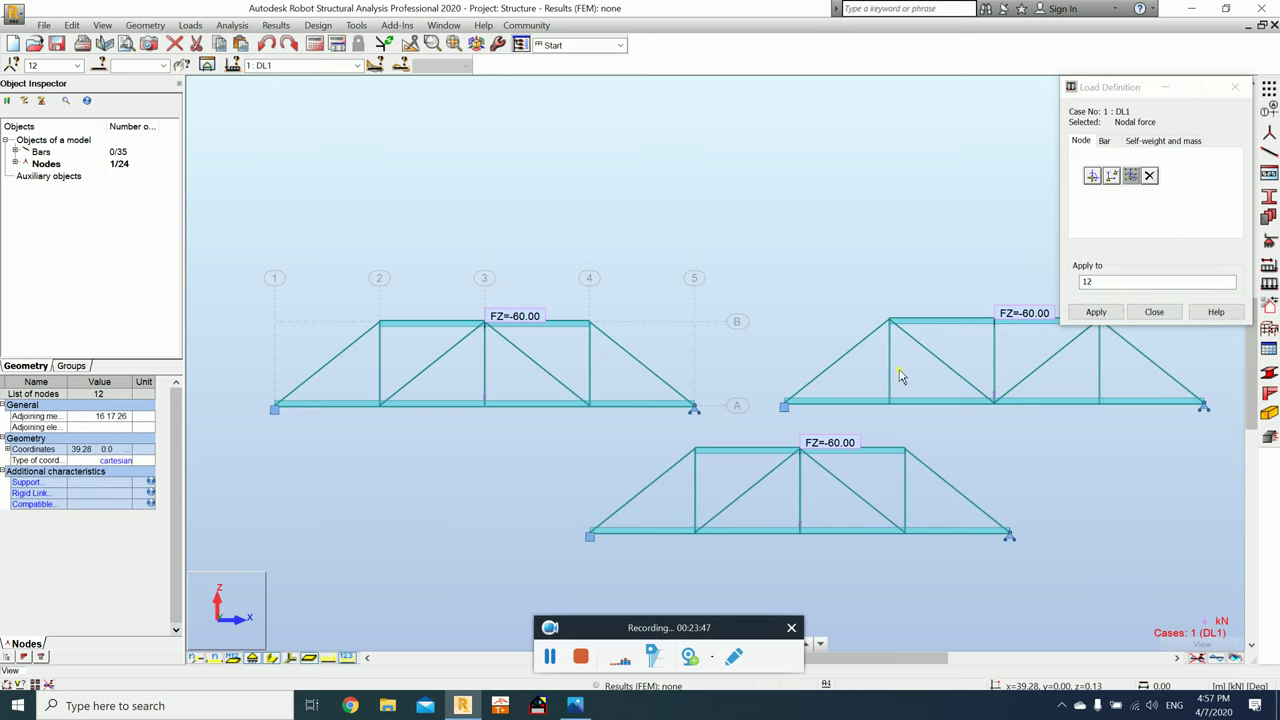
{"action": "left_click_drag", "start_coordinate": [1136, 87], "coordinate": [1102, 391]}
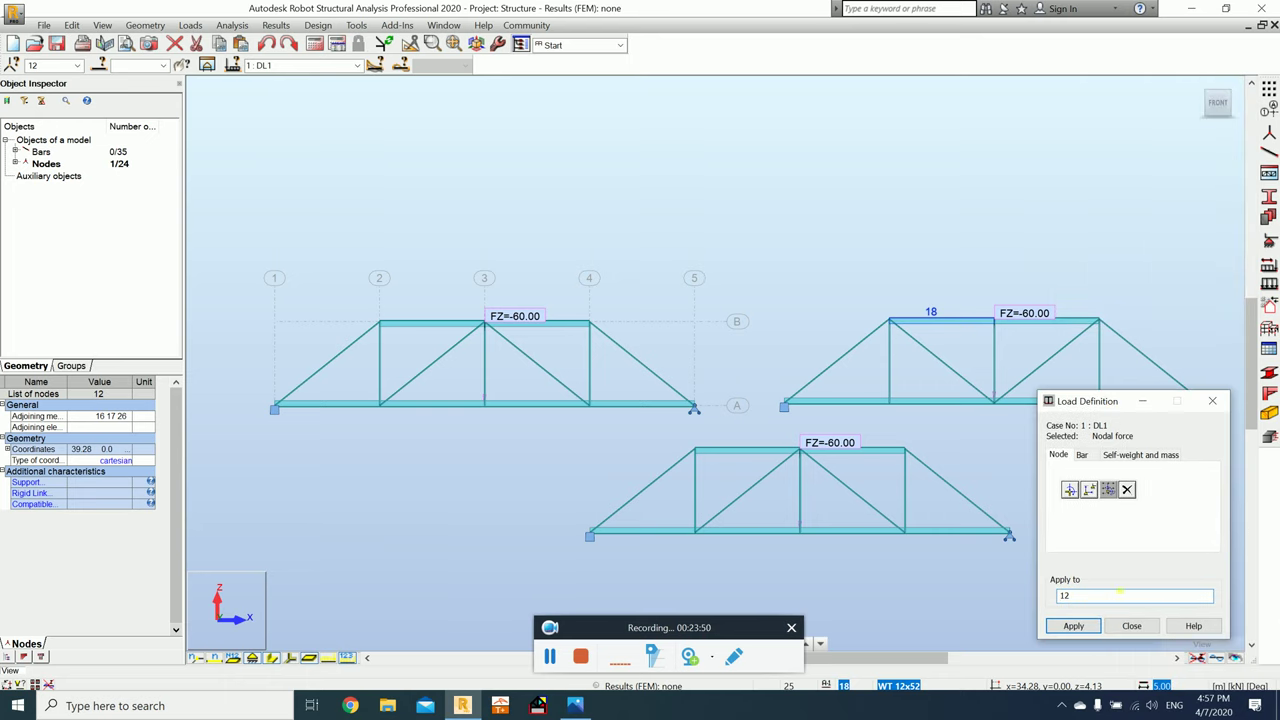
{"action": "left_click", "coordinate": [1083, 626]}
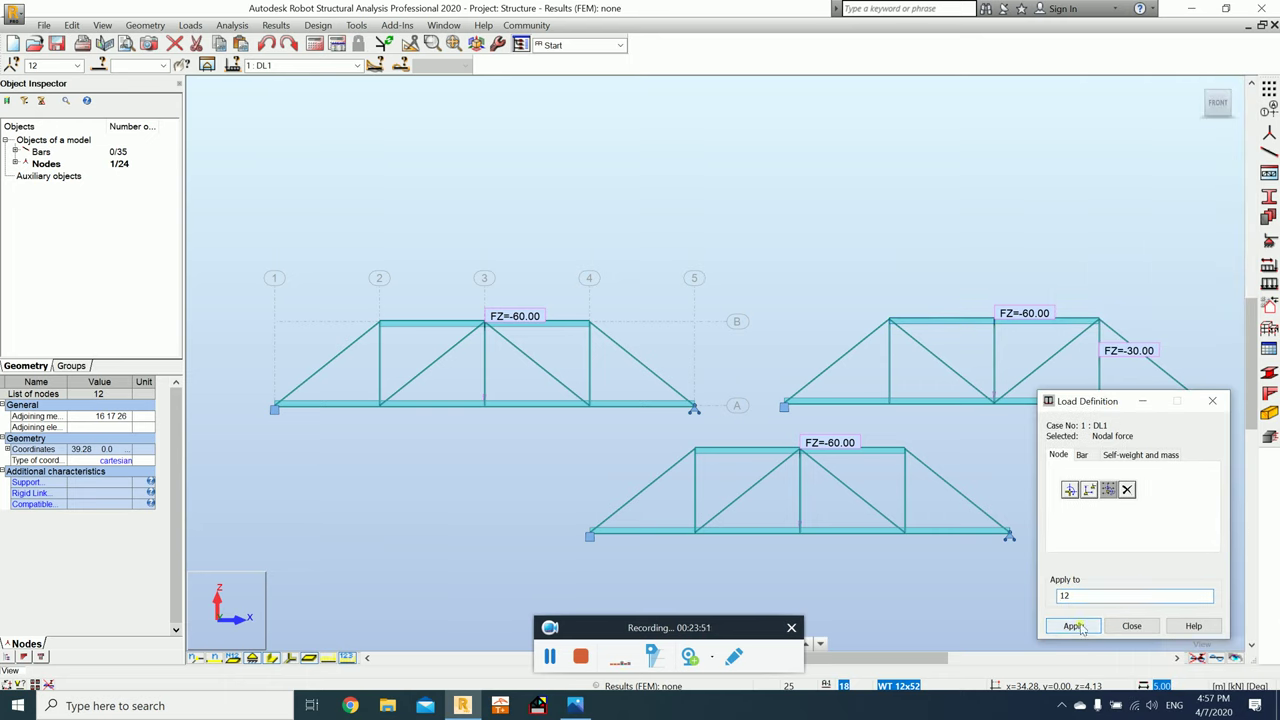
Step: Apply the -30 kN nodal force to the remaining intermediate bottom chord nodes either side of the middle in all three trusses, then finish load definition
{"action": "left_click", "coordinate": [892, 403]}
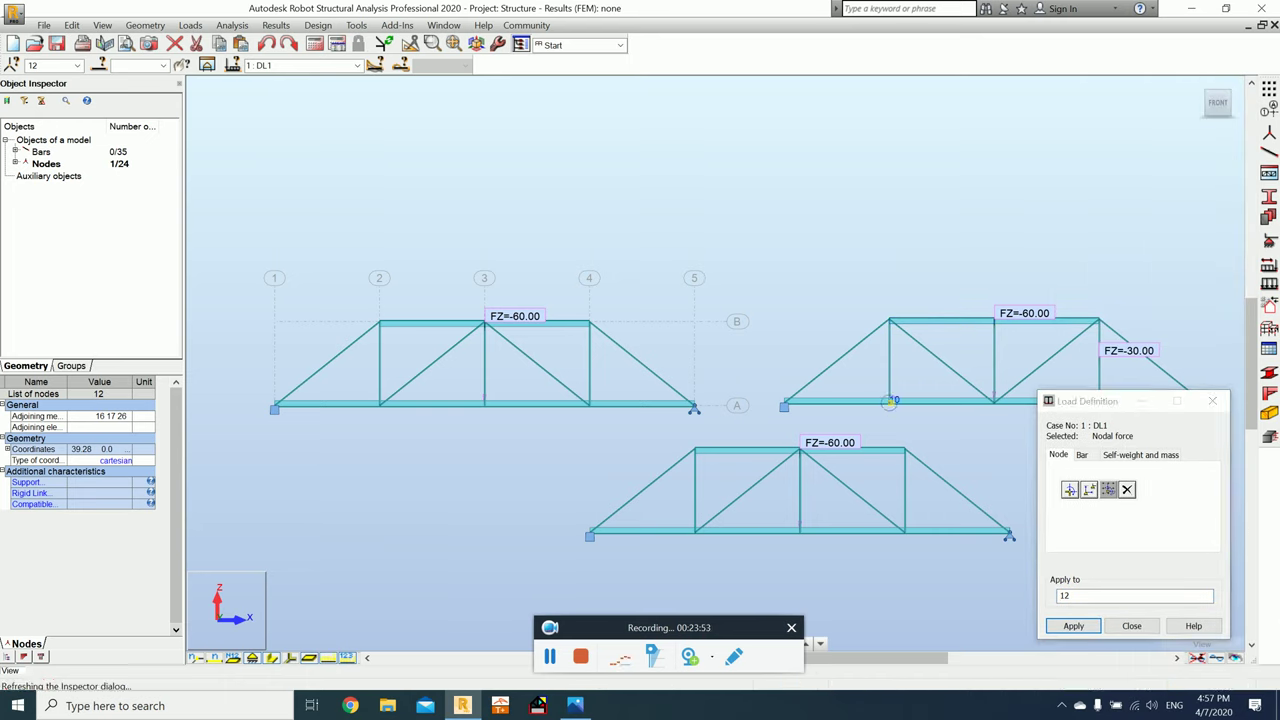
{"action": "left_click", "coordinate": [593, 405]}
{"action": "left_click", "coordinate": [381, 405]}
{"action": "left_click", "coordinate": [697, 530]}
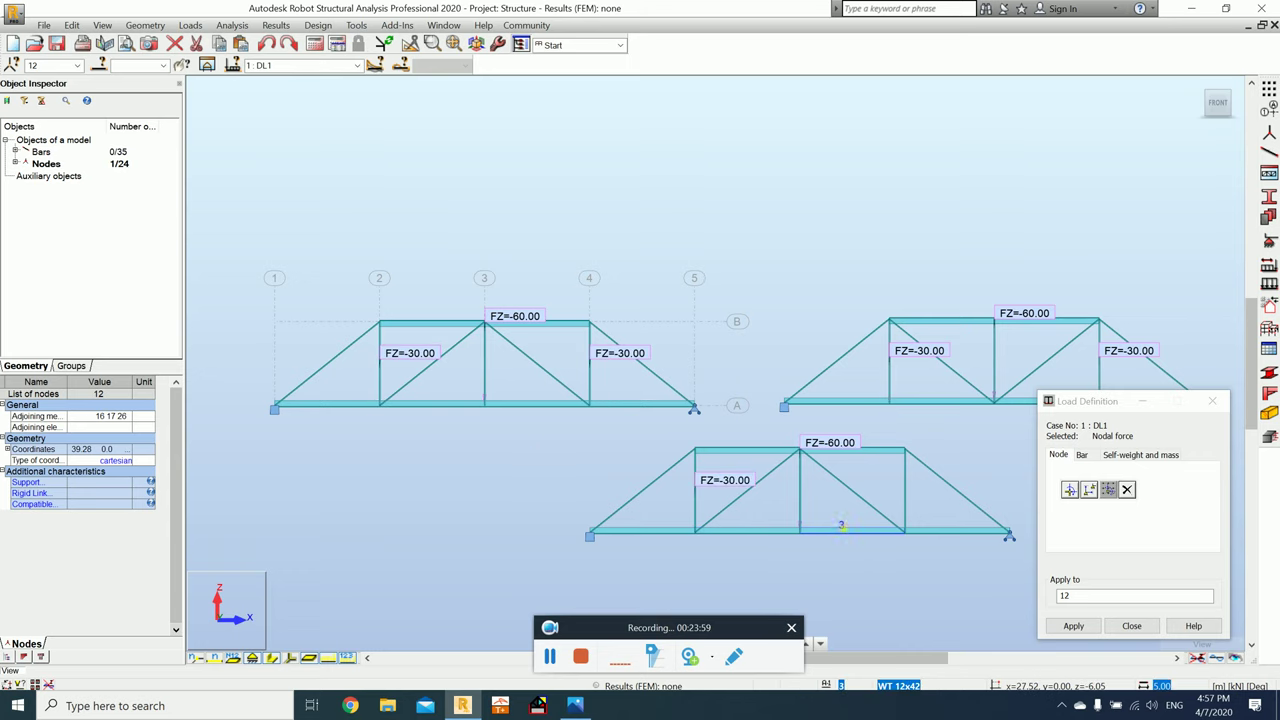
{"action": "left_click", "coordinate": [905, 531]}
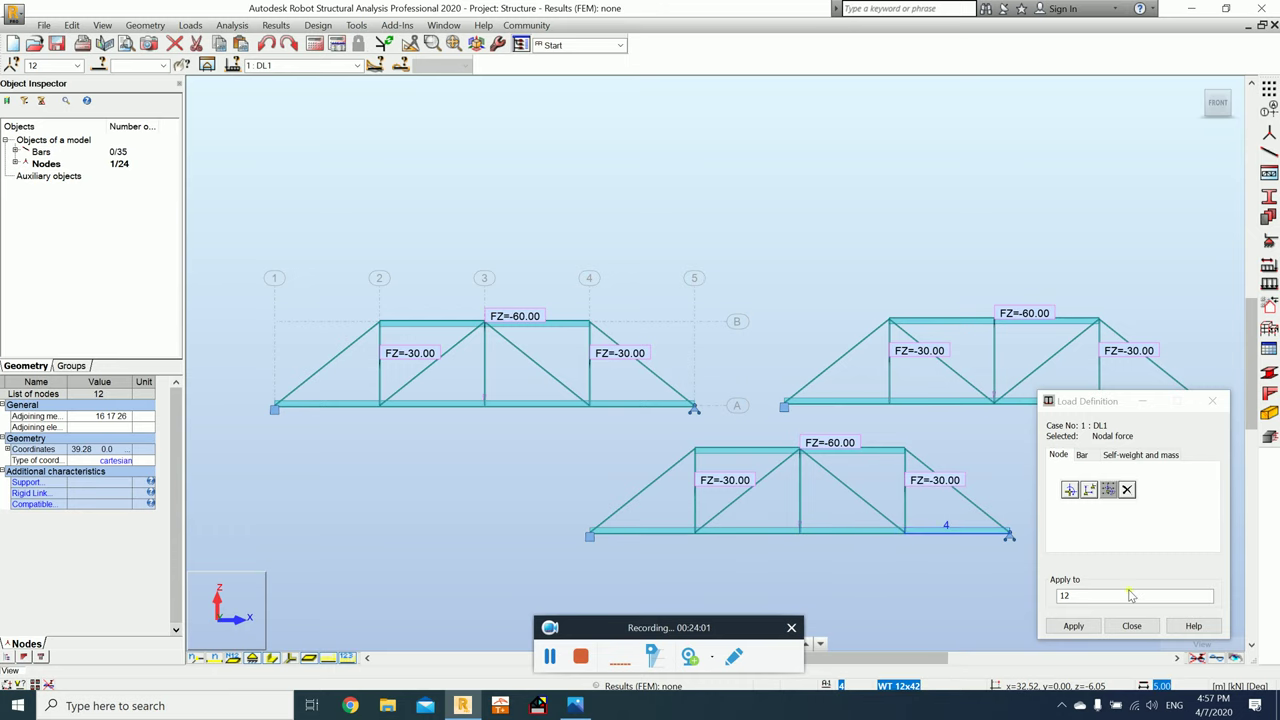
{"action": "left_click", "coordinate": [1132, 626]}
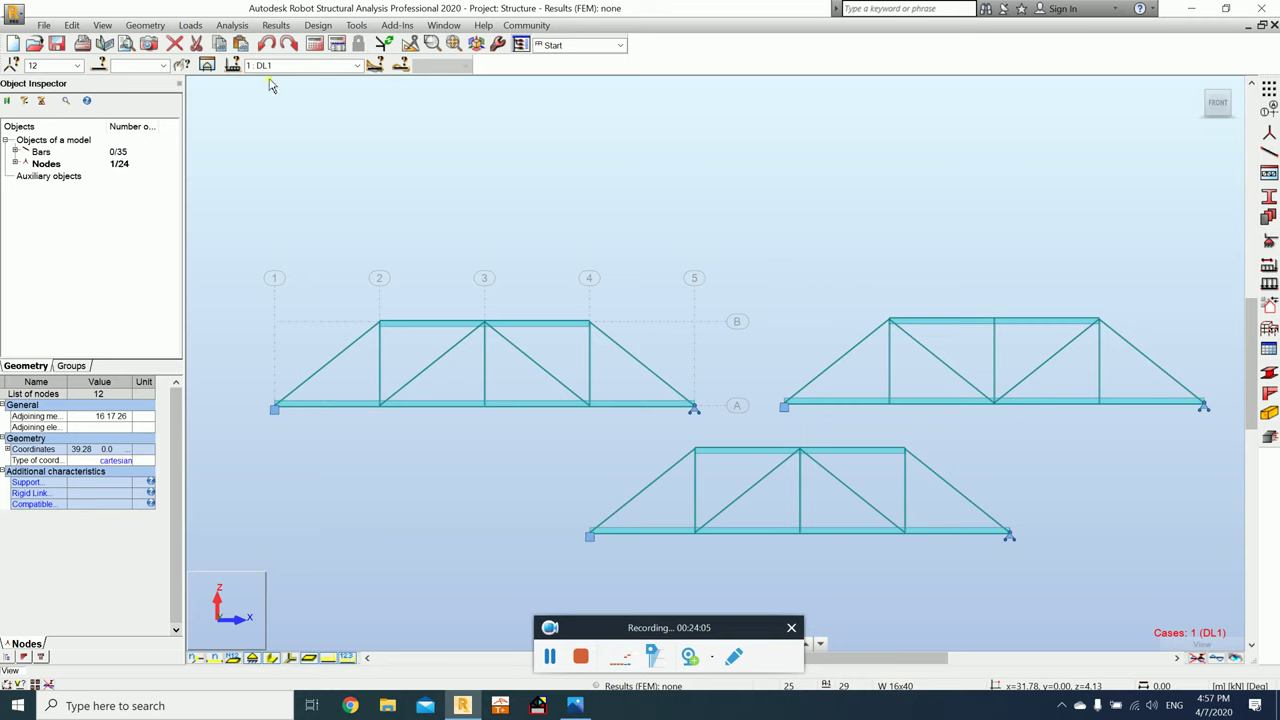
Step: Delete the two nodal force records with empty node lists from the load table and return to the model view
{"action": "left_click", "coordinate": [189, 25]}
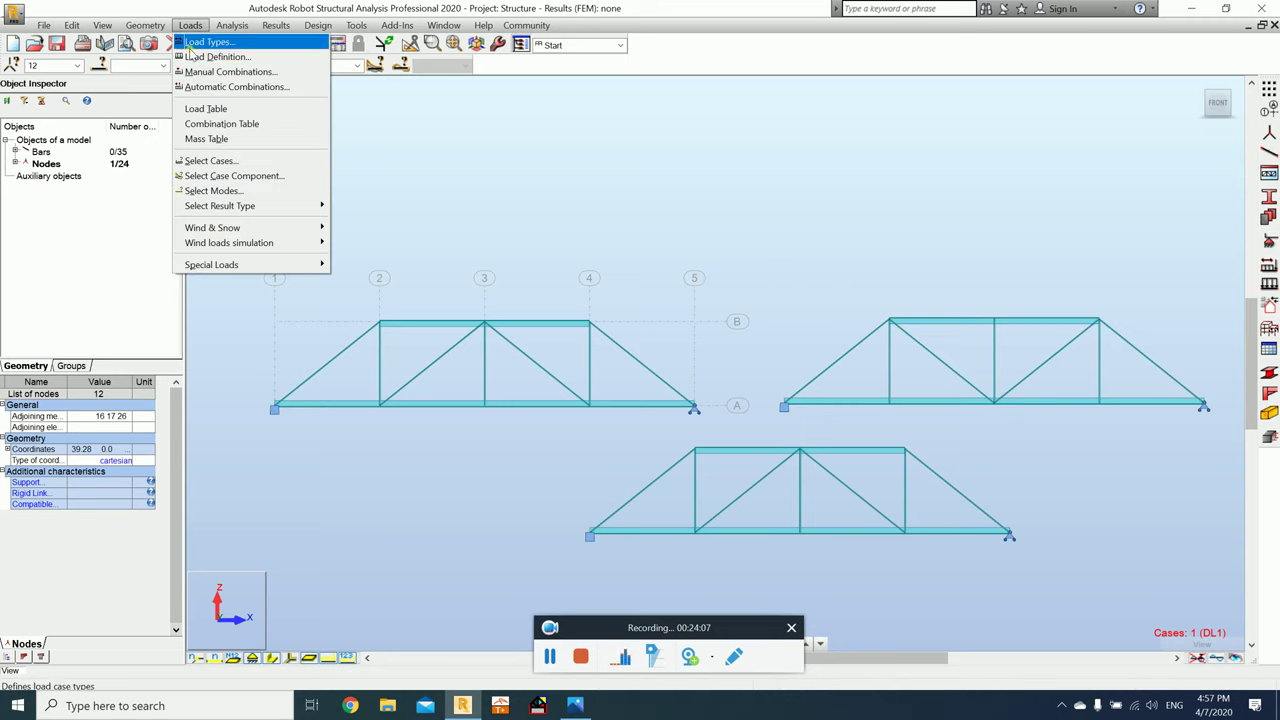
{"action": "left_click", "coordinate": [207, 108]}
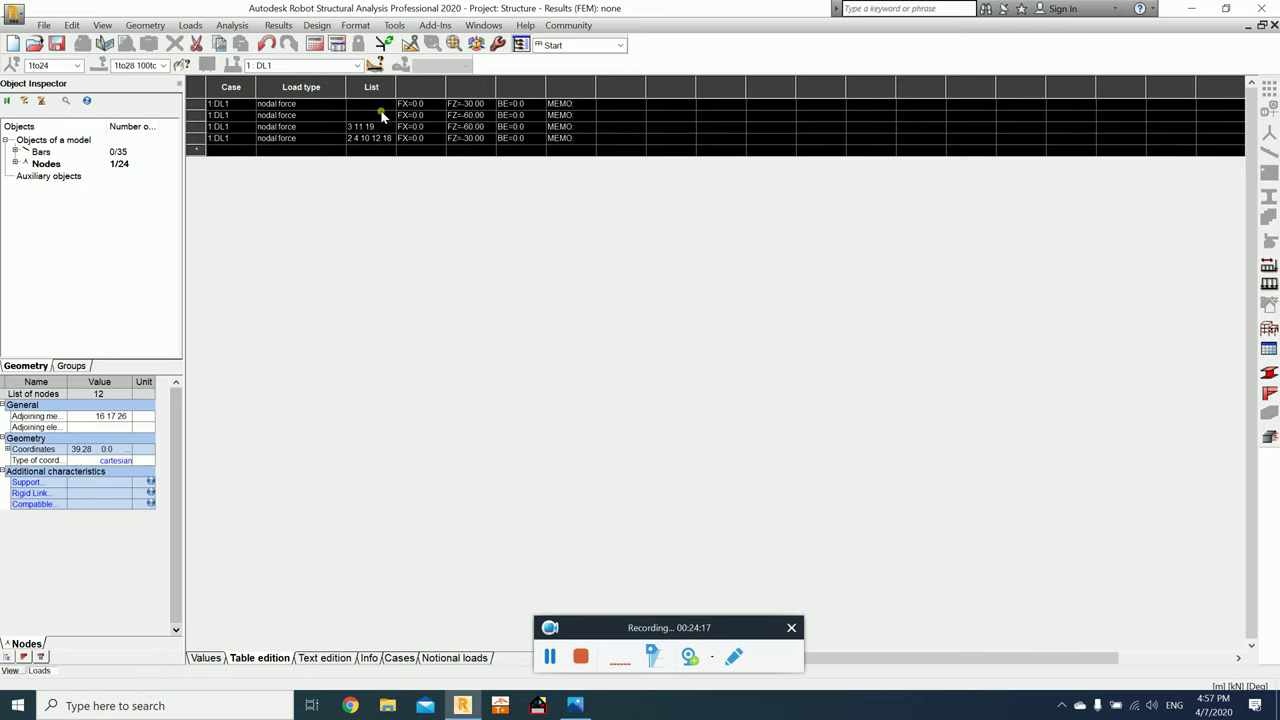
{"action": "left_click", "coordinate": [209, 115], "text": "shift"}
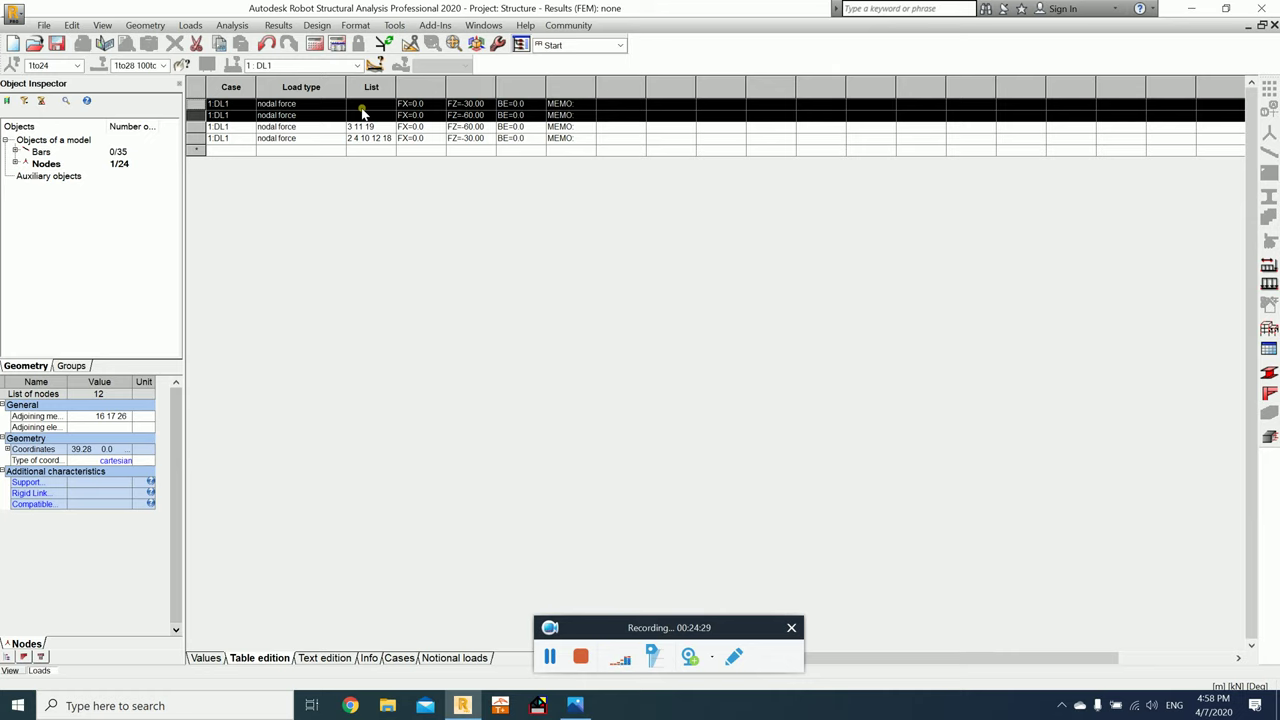
{"action": "key", "text": "Delete"}
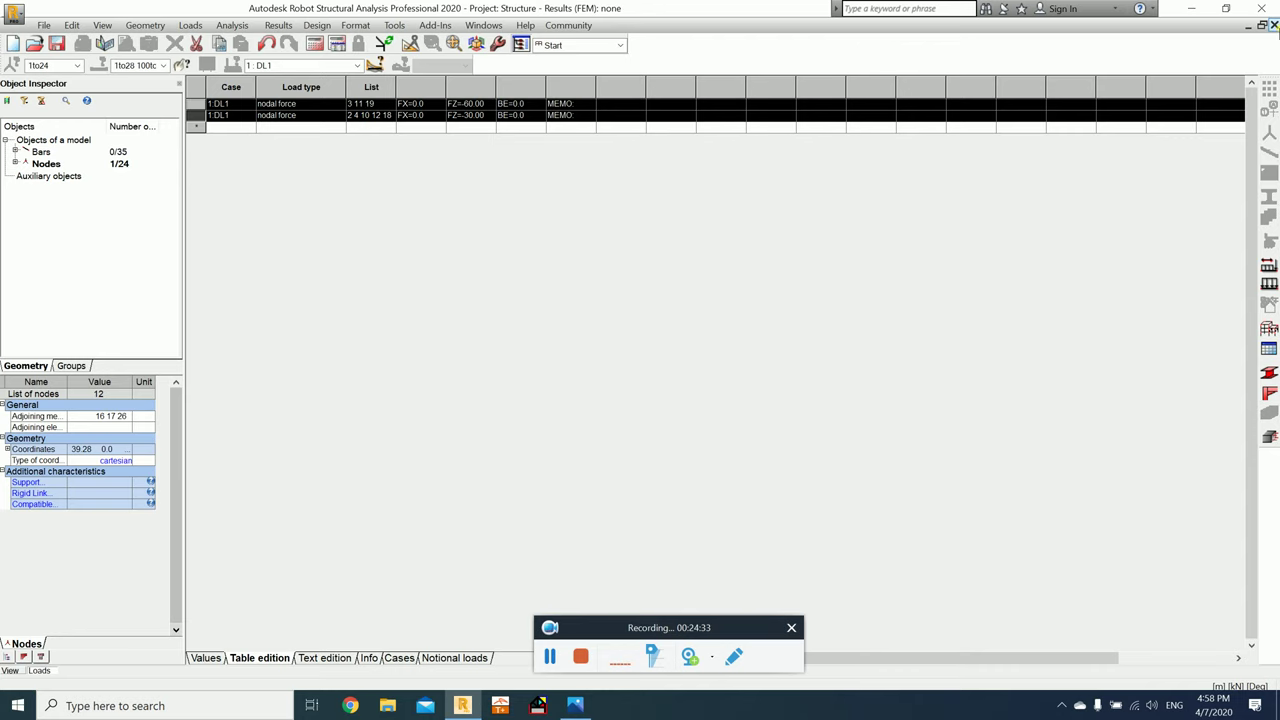
{"action": "left_click", "coordinate": [1273, 25]}
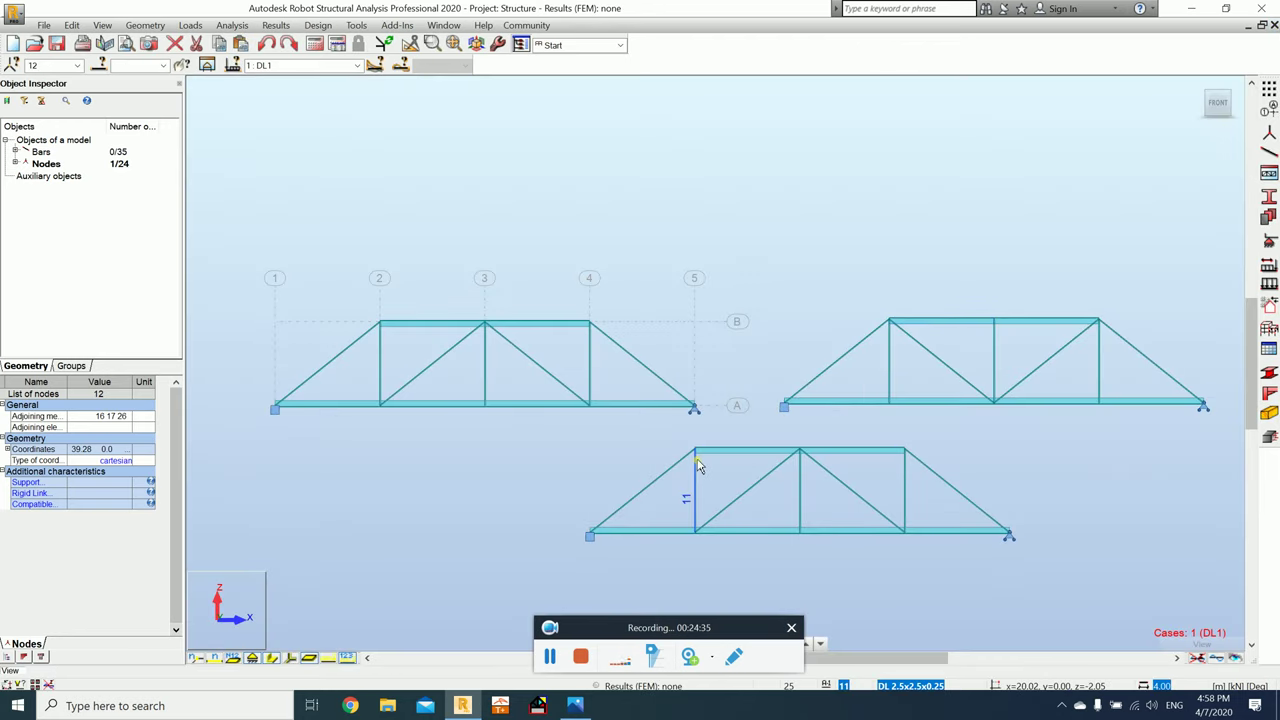
Step: Run the calculation of all three trusses, continuing despite the separate structure, and hide the section shapes in the view
{"action": "left_click", "coordinate": [314, 46]}
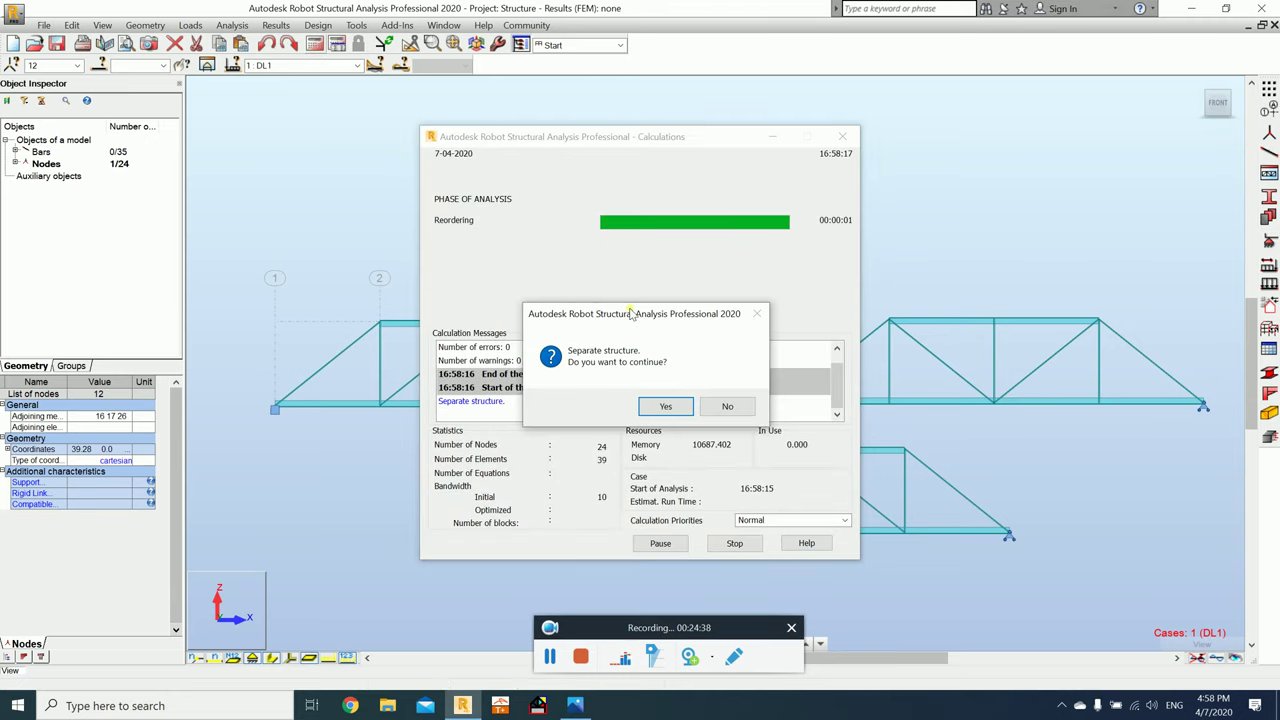
{"action": "left_click", "coordinate": [678, 410]}
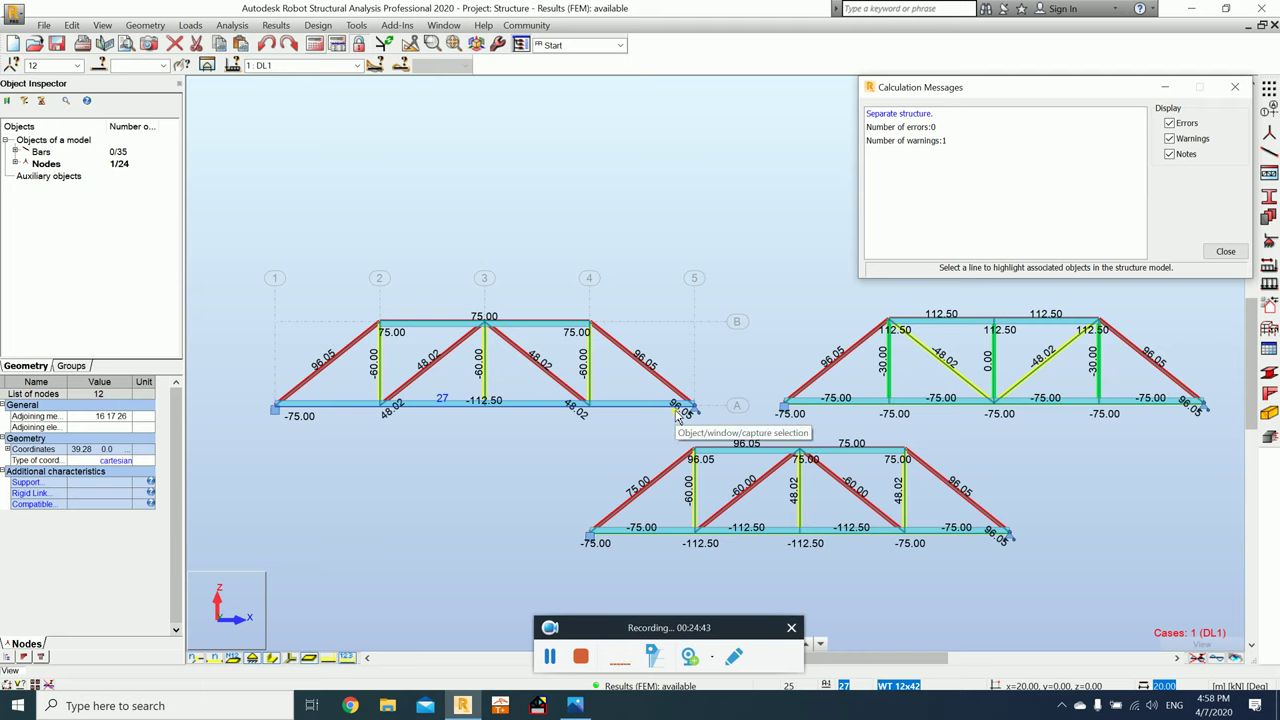
{"action": "left_click", "coordinate": [271, 660]}
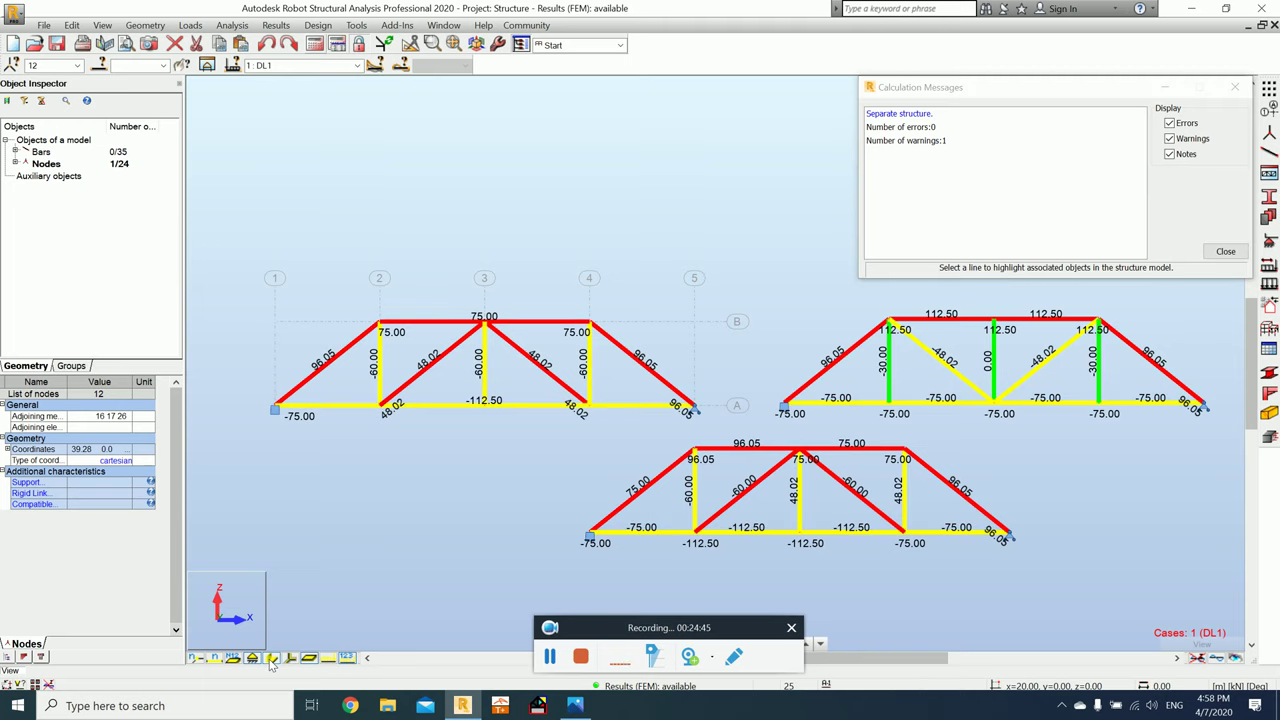
{"action": "left_click", "coordinate": [1245, 88]}
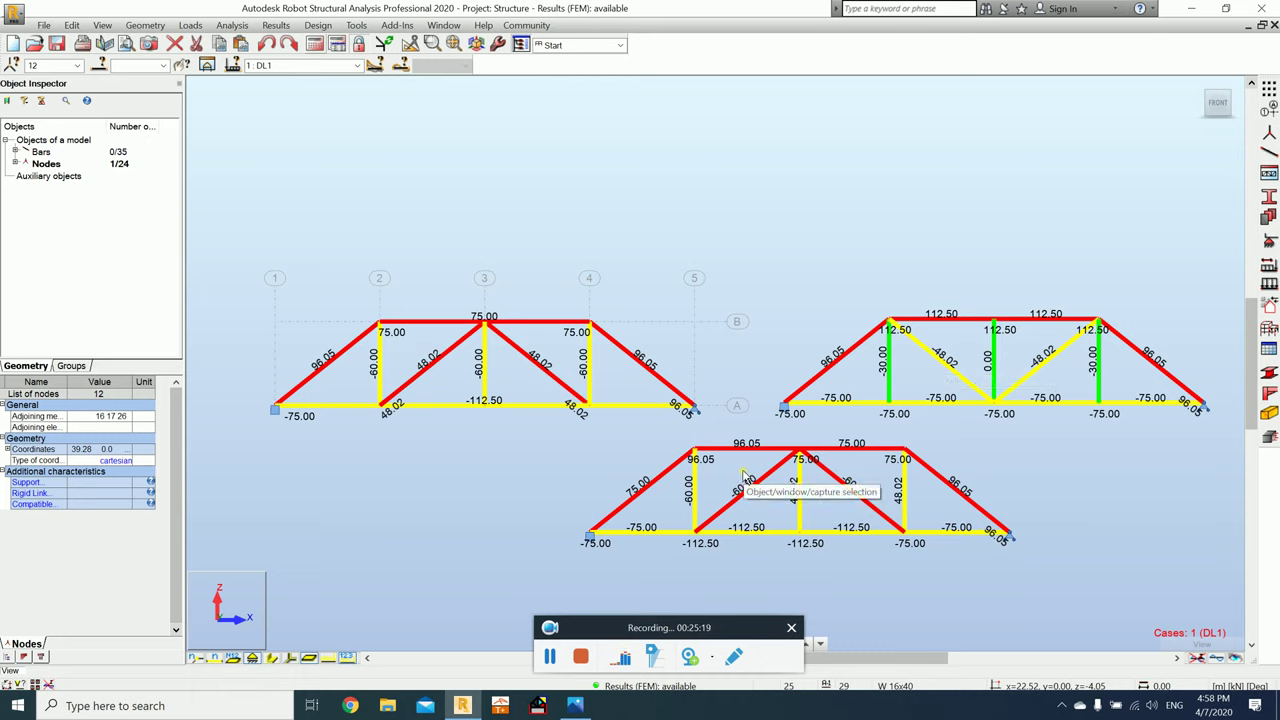
Step: Switch to Photos to examine the example truss and the hand calculations for joints A and B against the computed axial forces
{"action": "left_click", "coordinate": [573, 706]}
{"action": "left_click", "coordinate": [572, 706]}
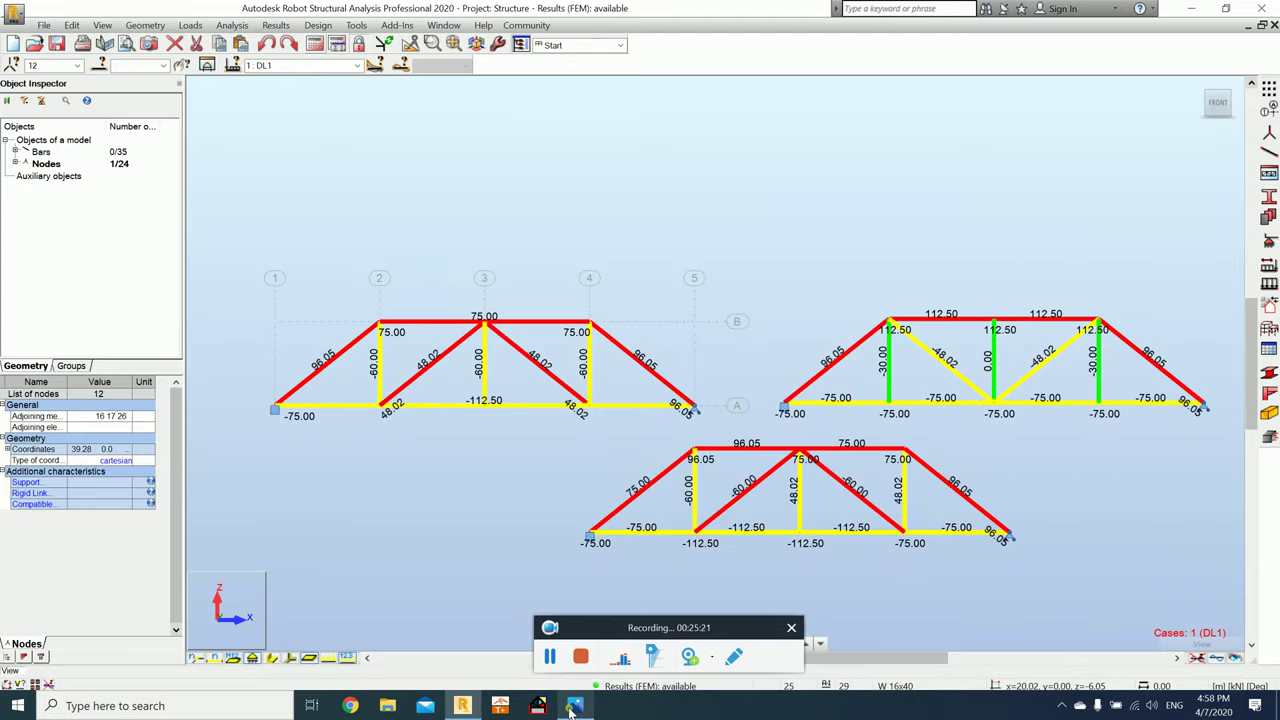
{"action": "left_click", "coordinate": [573, 706]}
{"action": "left_click", "coordinate": [573, 706]}
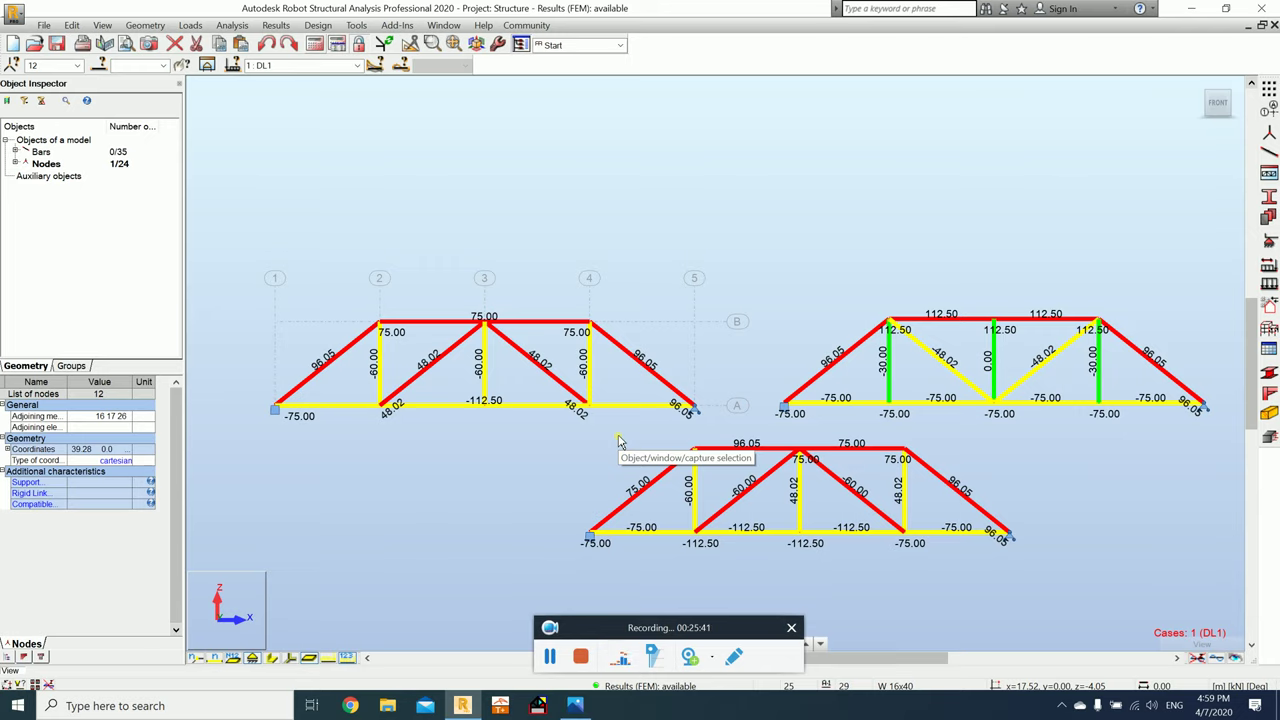
{"action": "left_click", "coordinate": [577, 706]}
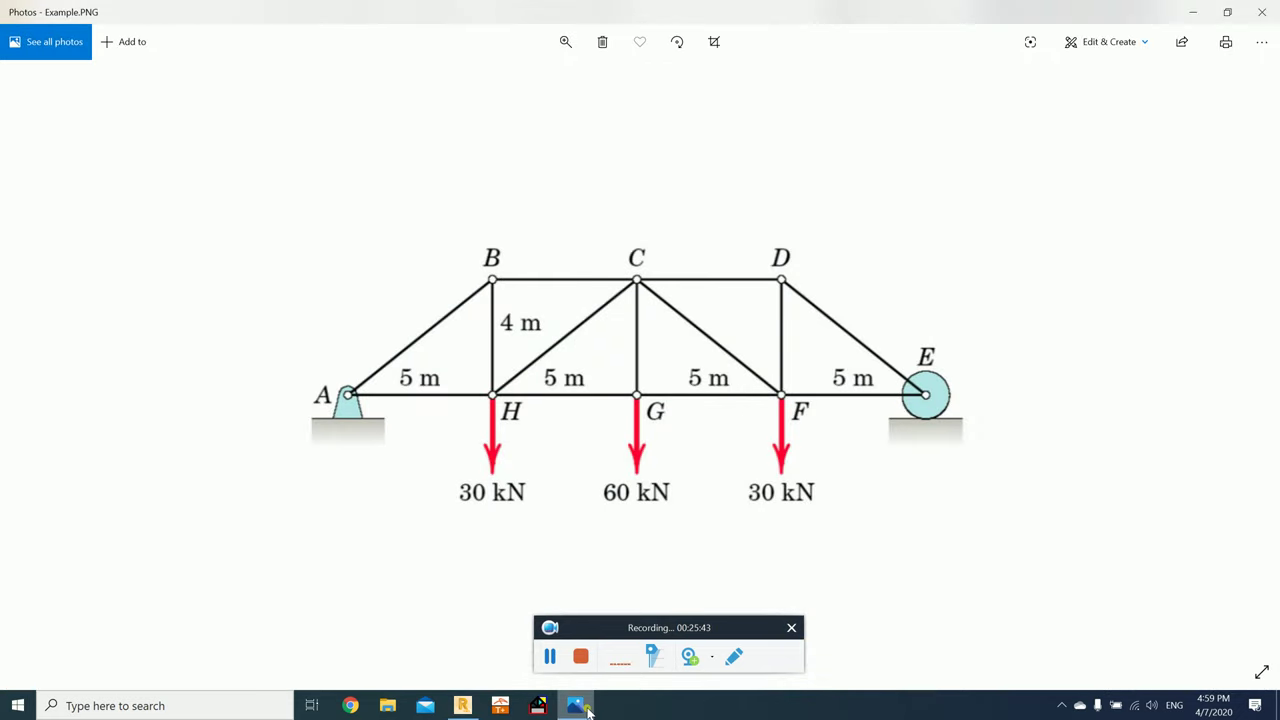
{"action": "key", "text": "Right"}
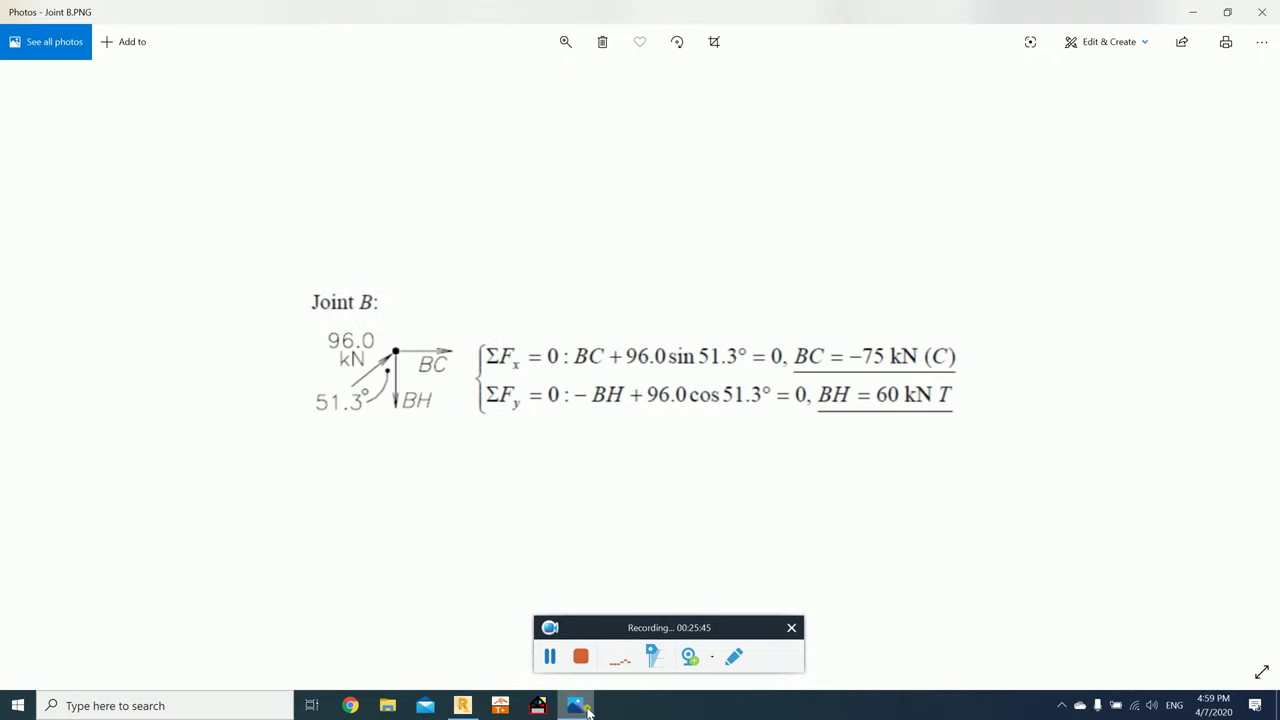
{"action": "key", "text": "Left"}
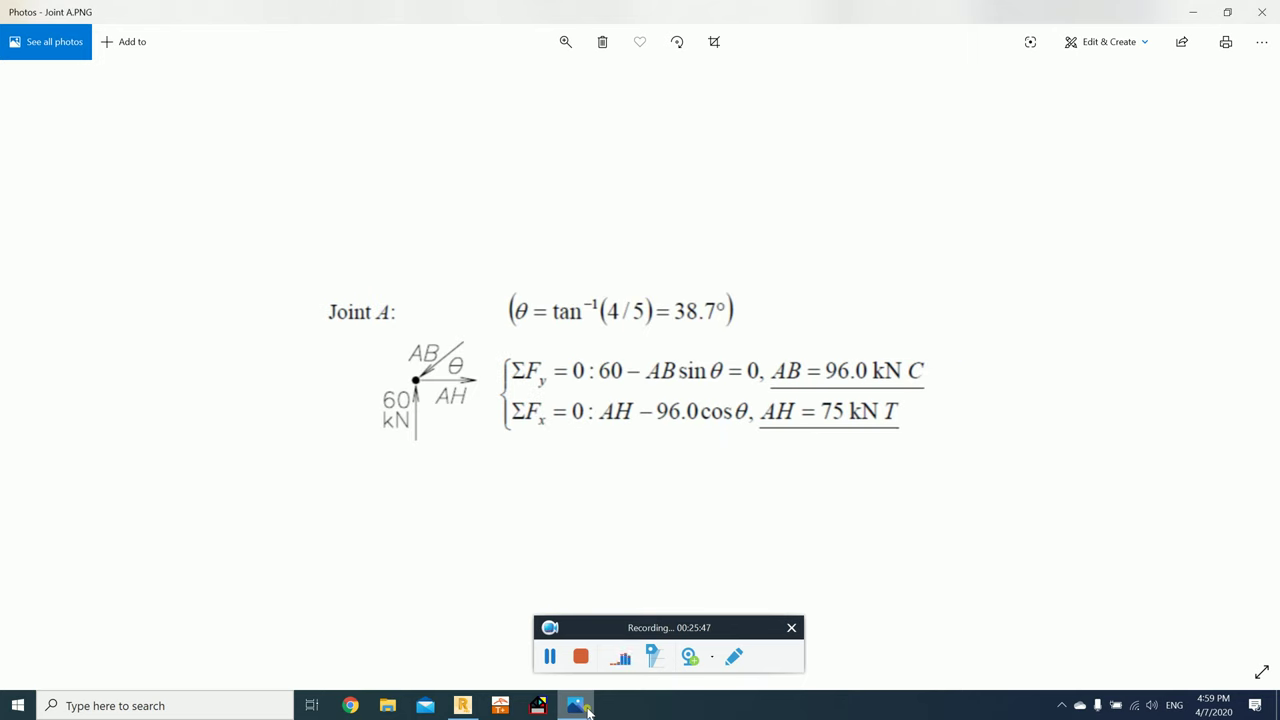
{"action": "left_click", "coordinate": [577, 706]}
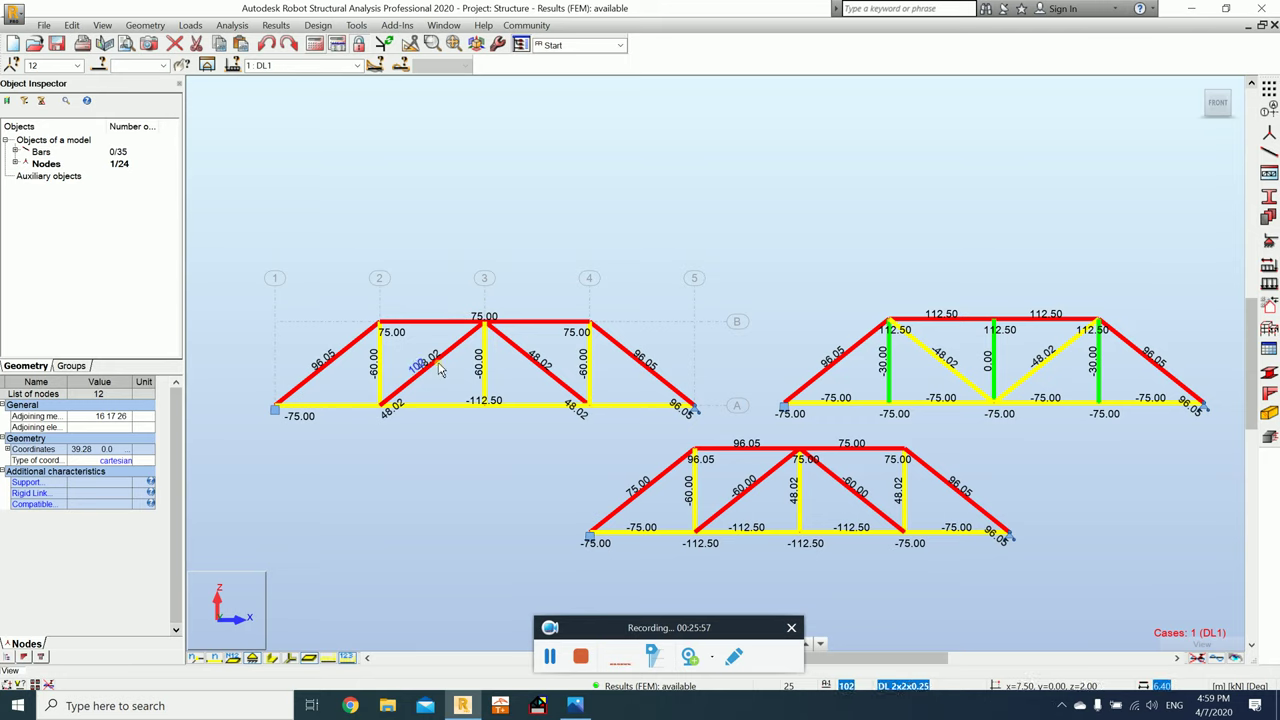
Step: Examine the hand calculation for joint G in Photos and compare its member forces with the axial forces of the three trusses
{"action": "left_click", "coordinate": [592, 706]}
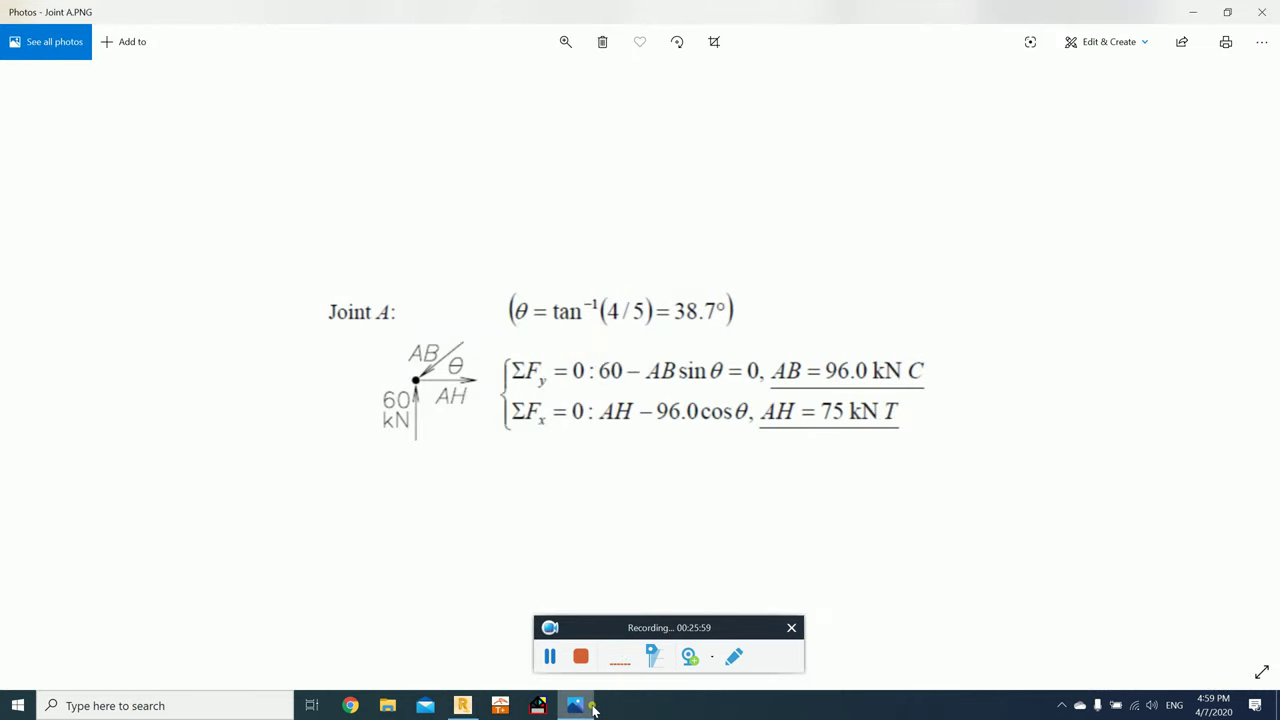
{"action": "key", "text": "Right"}
{"action": "key", "text": "Right"}
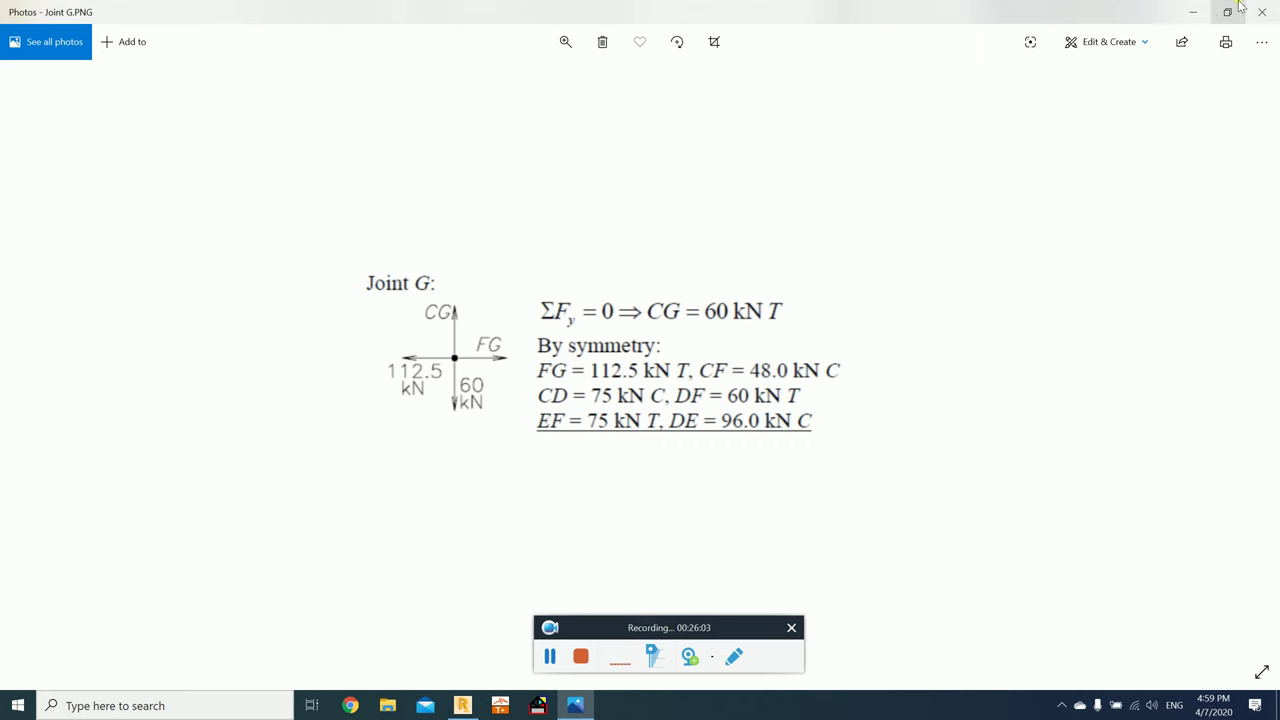
{"action": "left_click", "coordinate": [1203, 11]}
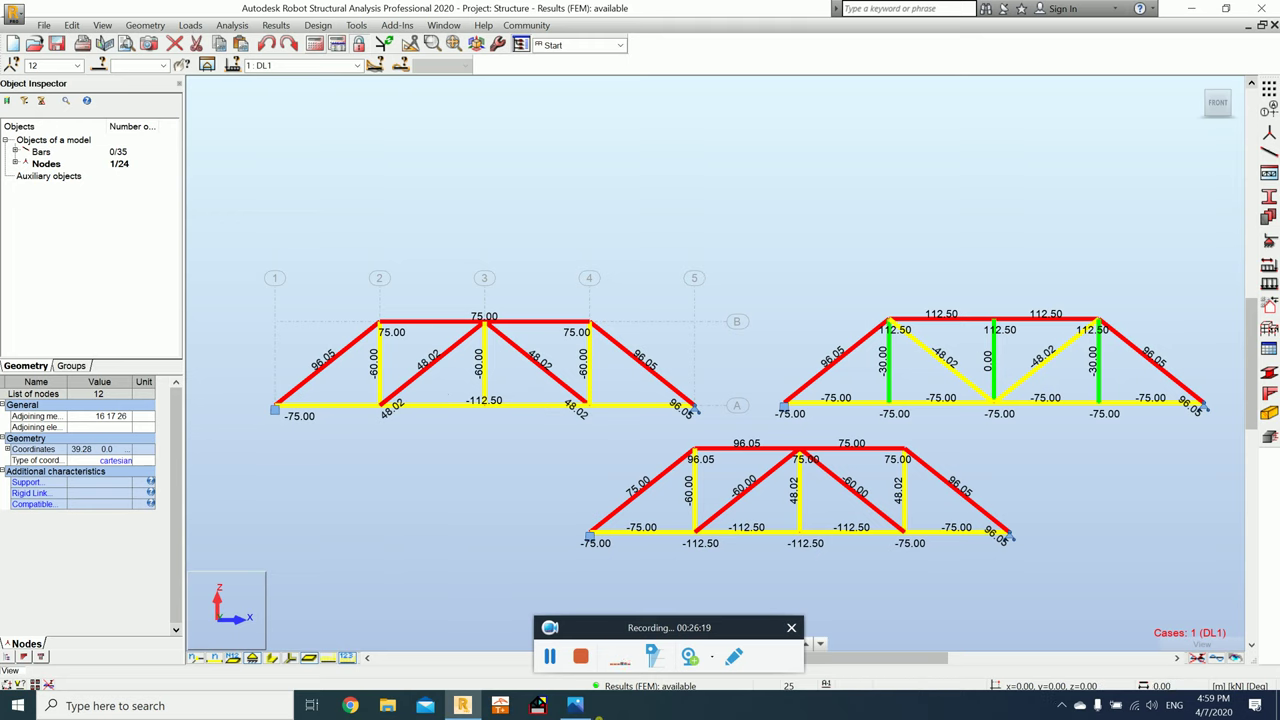
{"action": "left_click", "coordinate": [575, 705]}
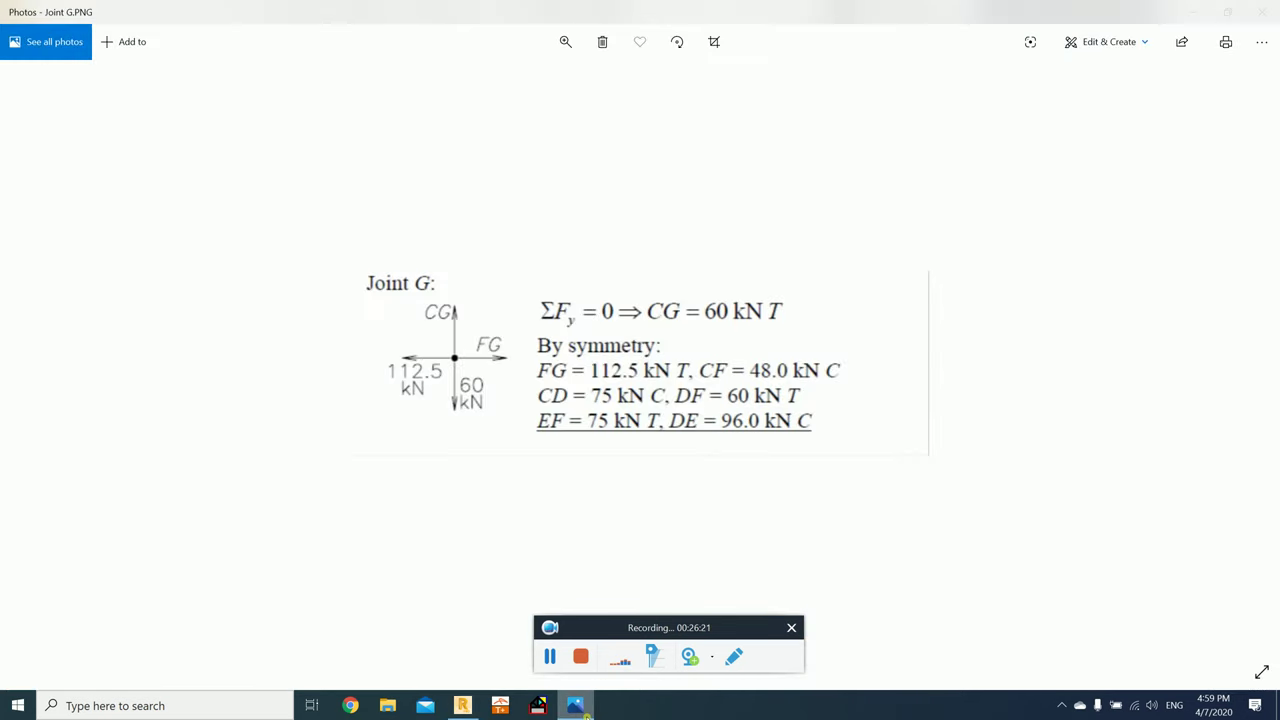
{"action": "left_click", "coordinate": [575, 705]}
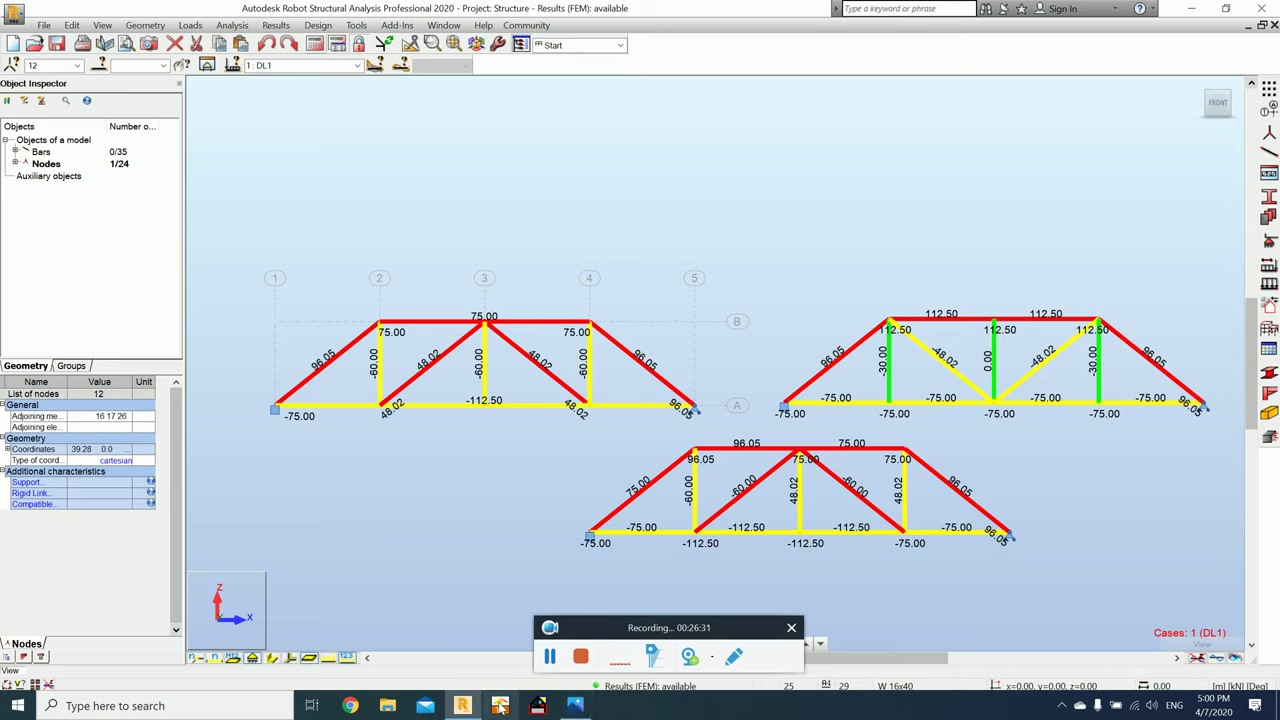
Step: Switch to LinPro and define its grid with system width 30, system height 12, X spacing 5 and Y spacing 4
{"action": "left_click", "coordinate": [537, 705]}
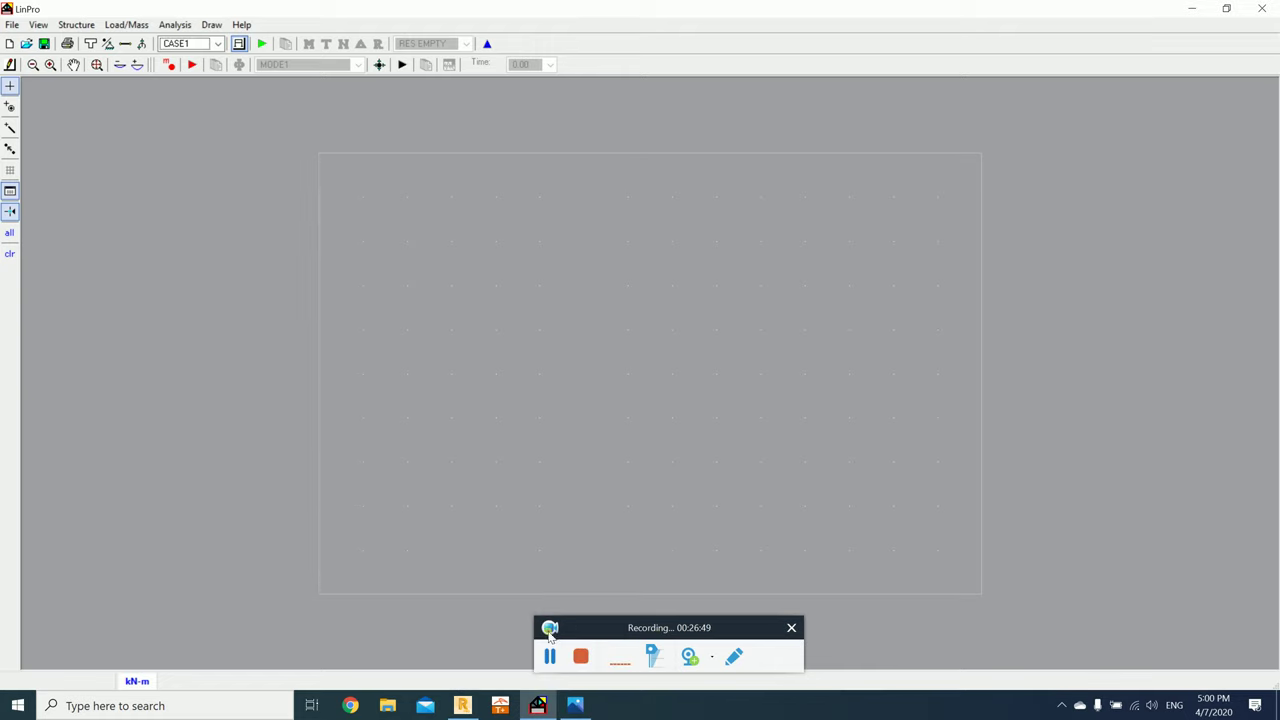
{"action": "left_click", "coordinate": [214, 25]}
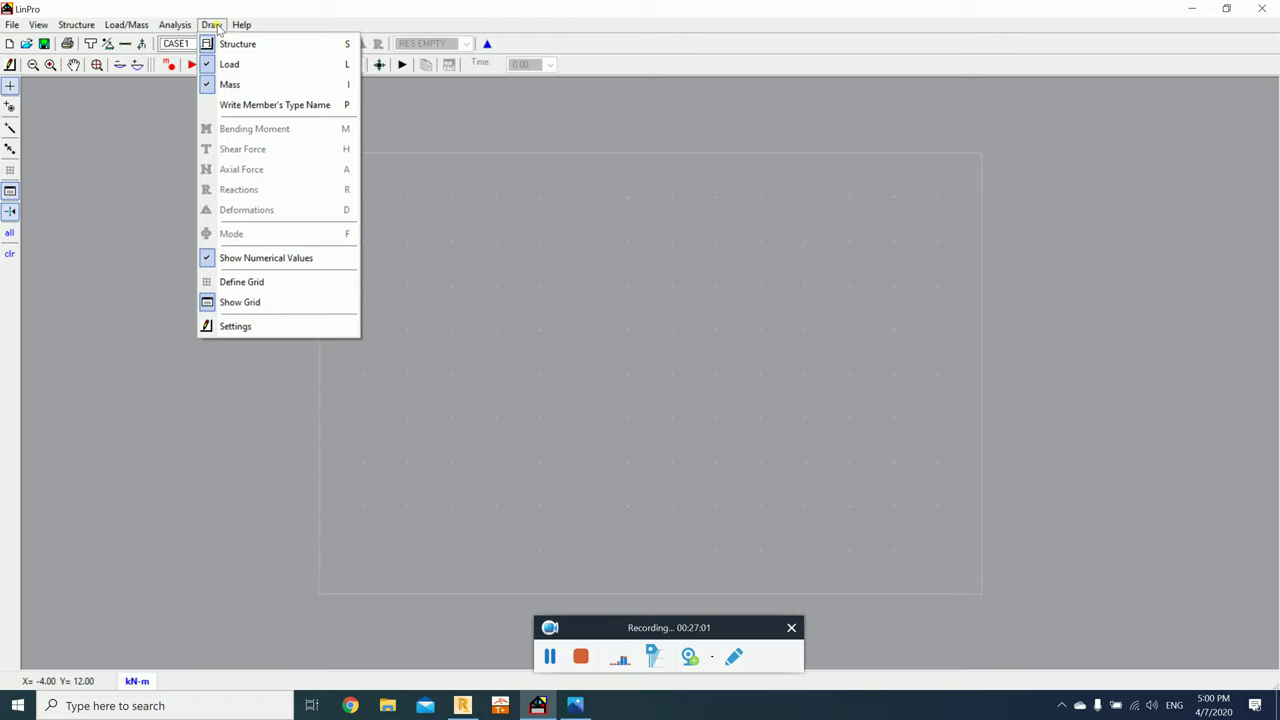
{"action": "left_click", "coordinate": [258, 282]}
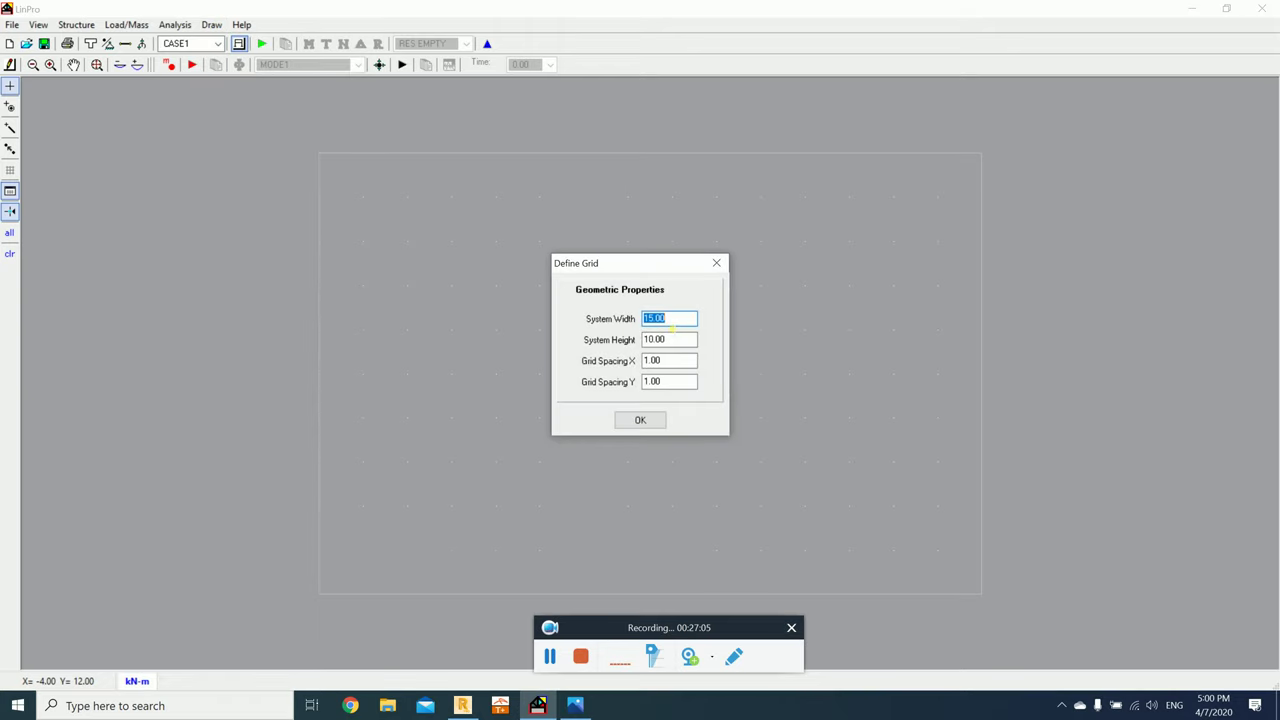
{"action": "left_click", "coordinate": [643, 362]}
{"action": "type", "text": "5"}
{"action": "left_click_drag", "start_coordinate": [692, 321], "coordinate": [640, 318]}
{"action": "type", "text": "30"}
{"action": "key", "text": "Tab"}
{"action": "key", "text": "Tab"}
{"action": "key", "text": "Tab"}
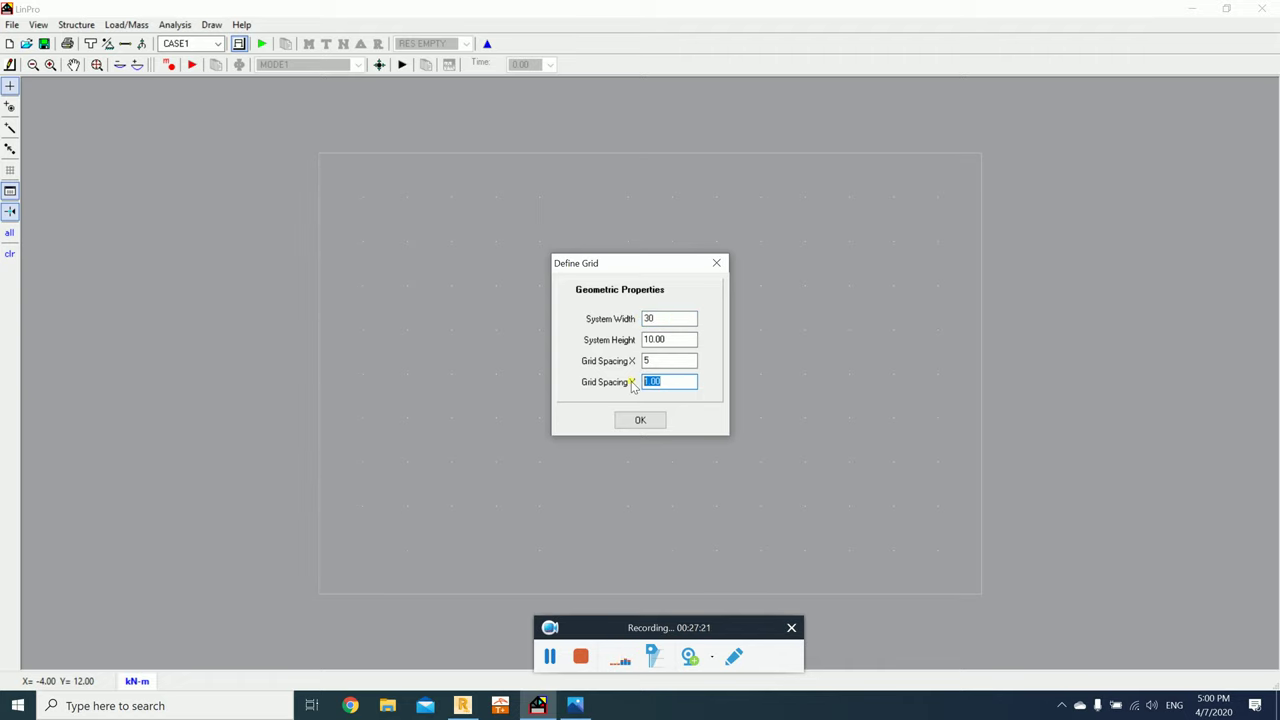
{"action": "type", "text": "4"}
{"action": "left_click_drag", "start_coordinate": [693, 341], "coordinate": [622, 341]}
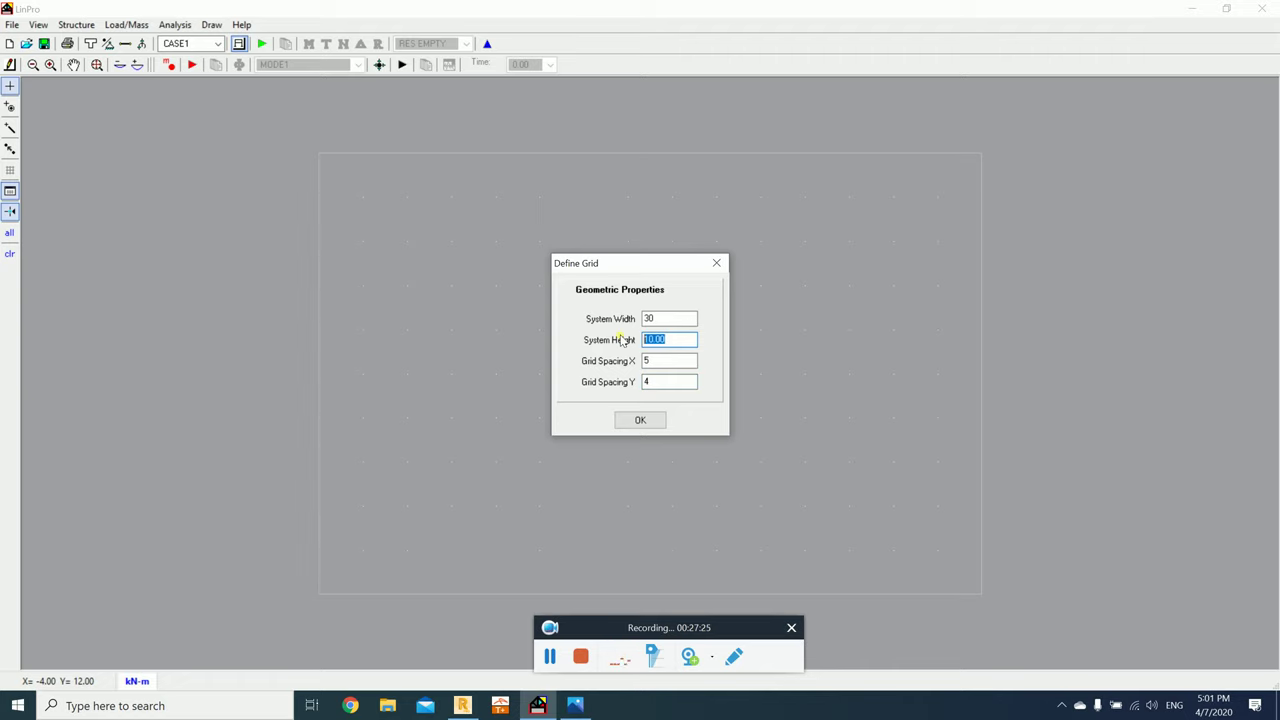
{"action": "type", "text": "12"}
{"action": "left_click", "coordinate": [640, 420]}
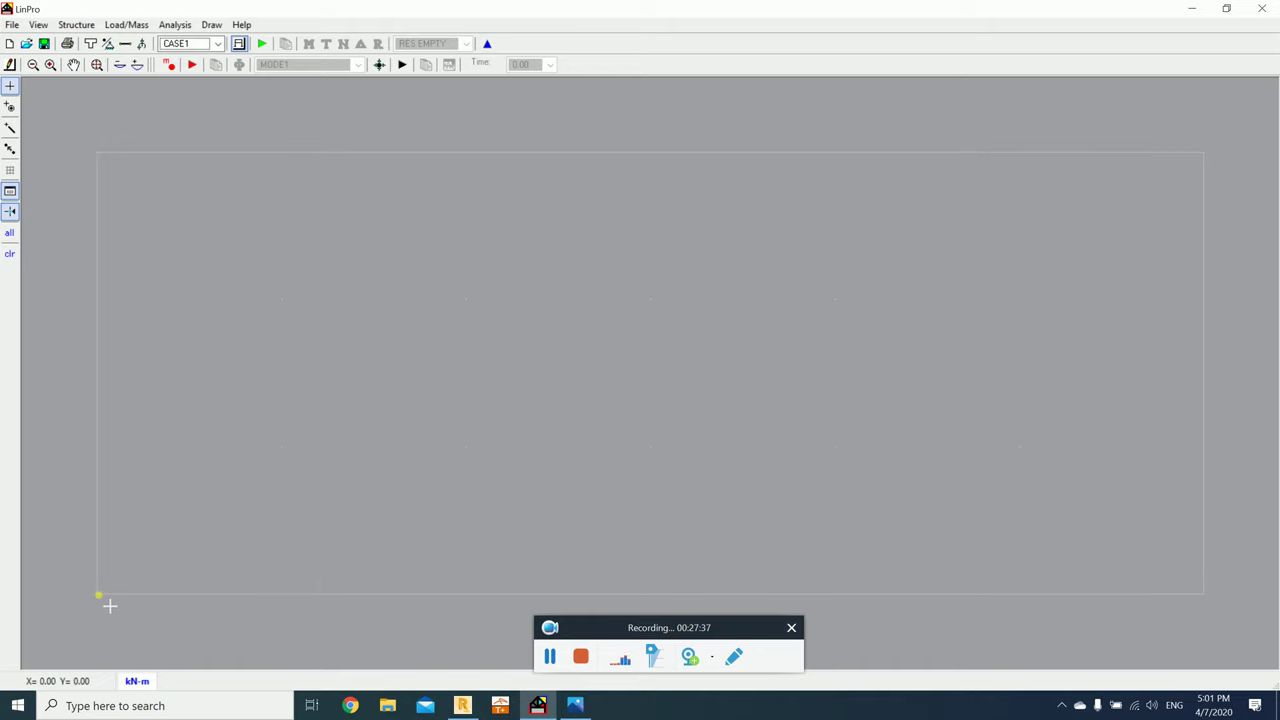
Step: Create the bottom-chord joints every 5 m from (0, 0) to (20, 0) and a top-chord joint at (15, 4)
{"action": "left_click", "coordinate": [10, 106]}
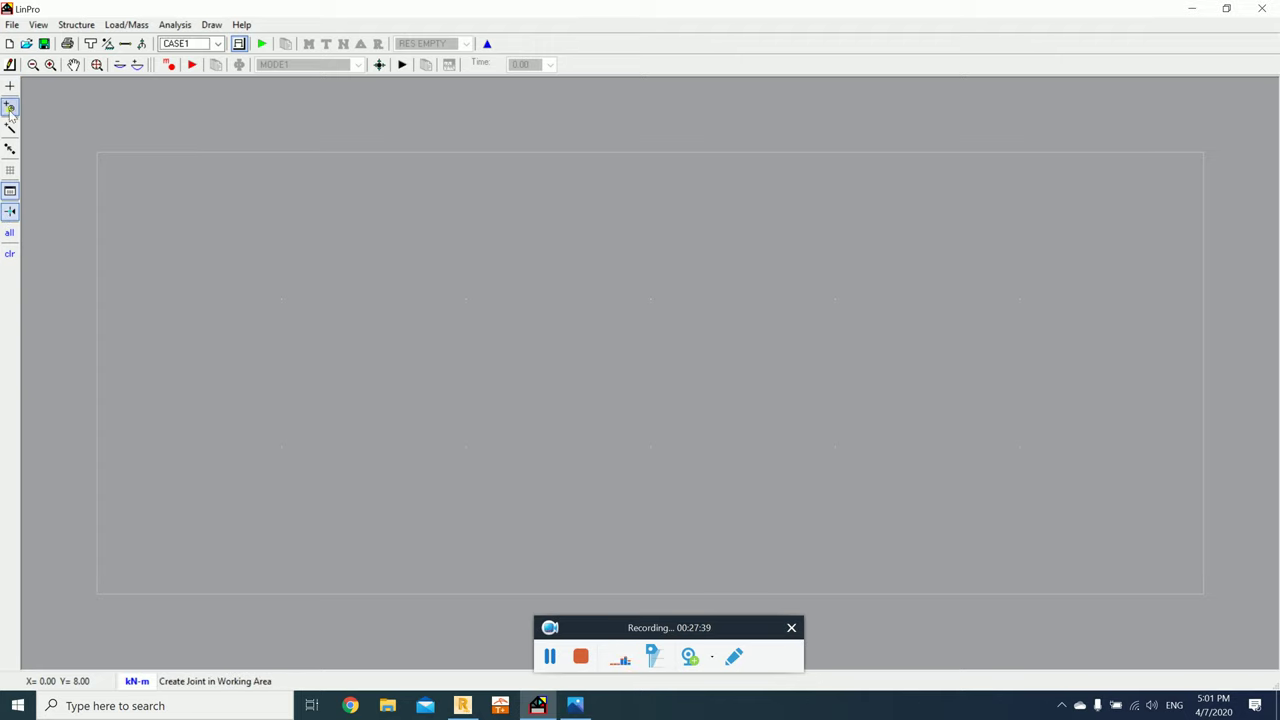
{"action": "left_click", "coordinate": [97, 595]}
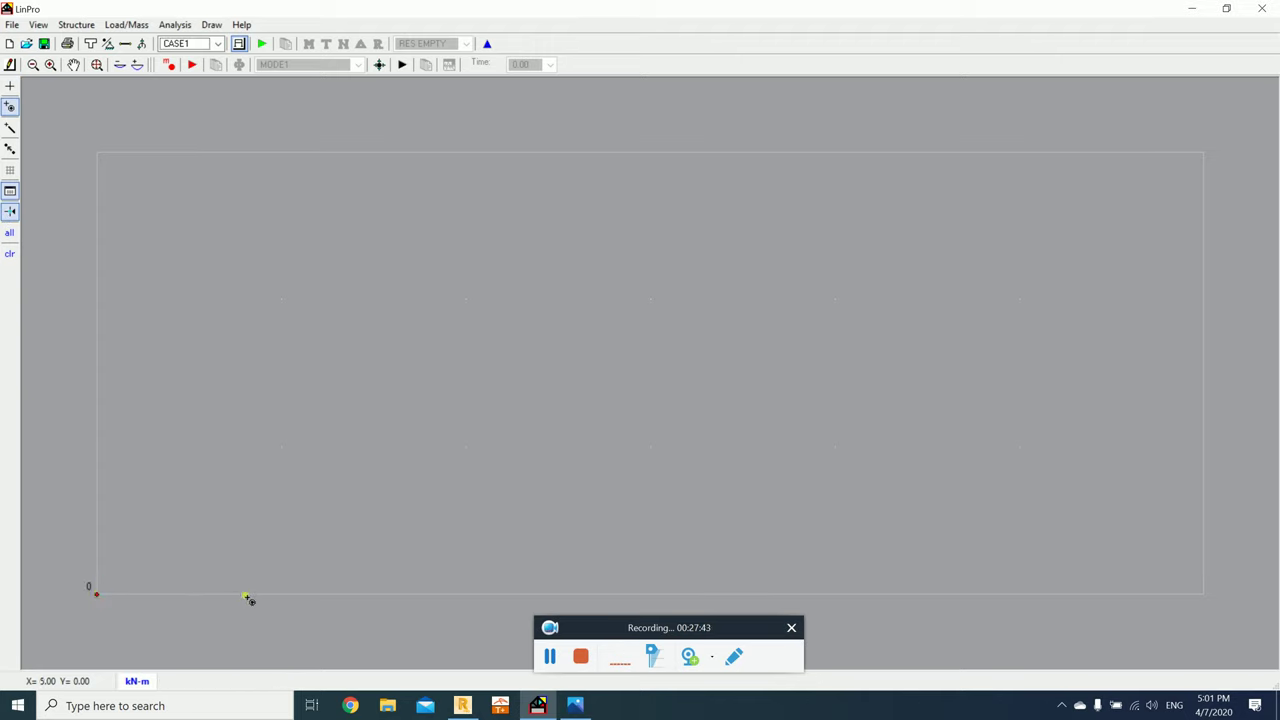
{"action": "left_click", "coordinate": [281, 595]}
{"action": "left_click", "coordinate": [650, 447]}
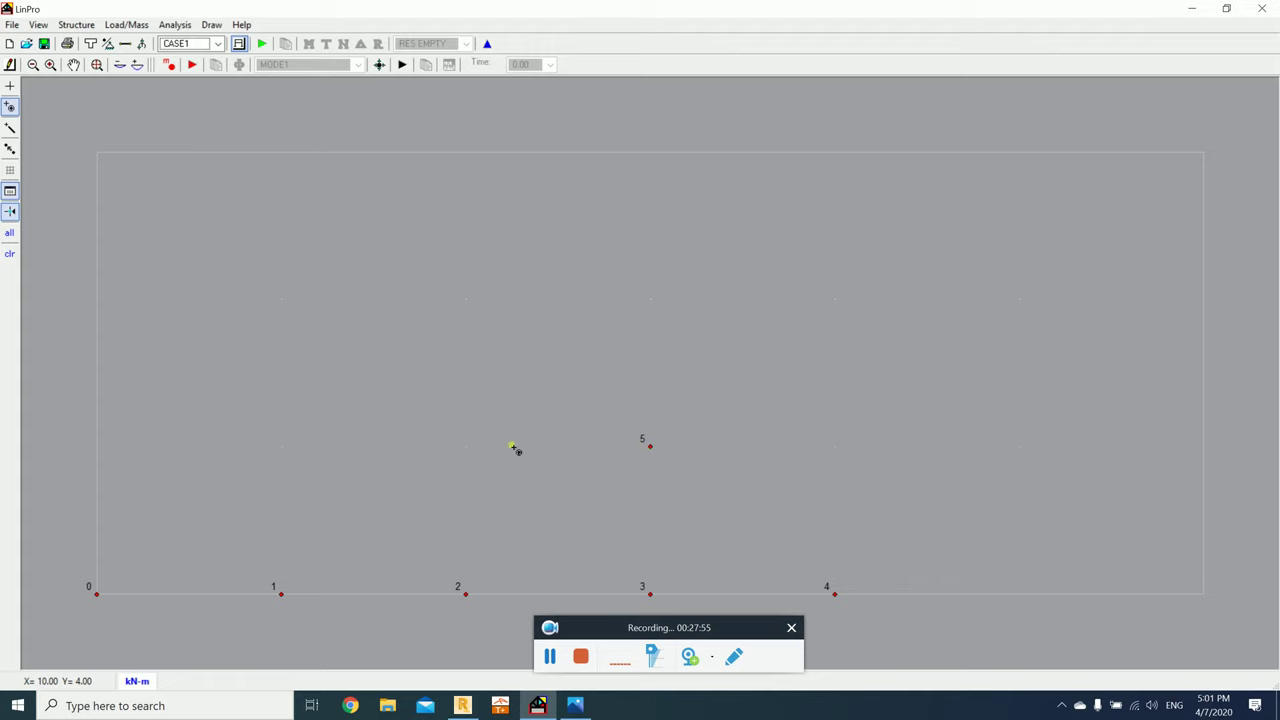
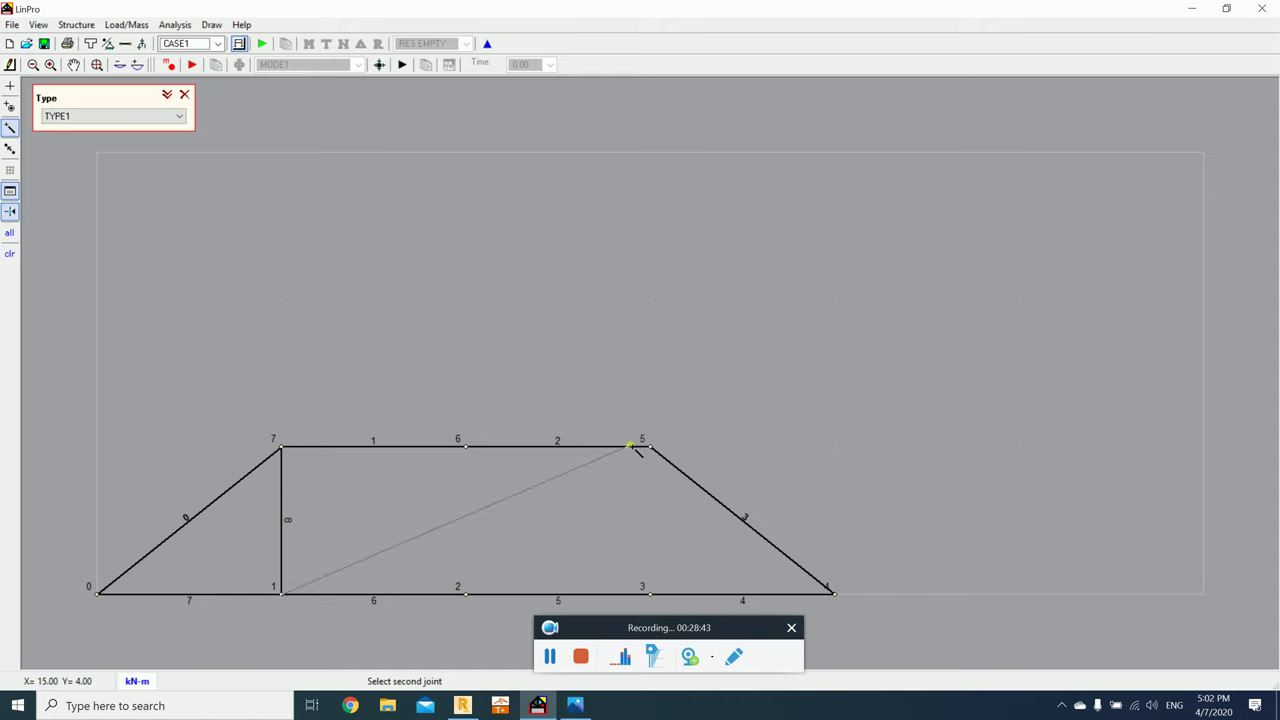
Step: Cancel the pending member from joint 1 and draw the vertical member between joints 5 and 3
{"action": "right_click", "coordinate": [499, 286]}
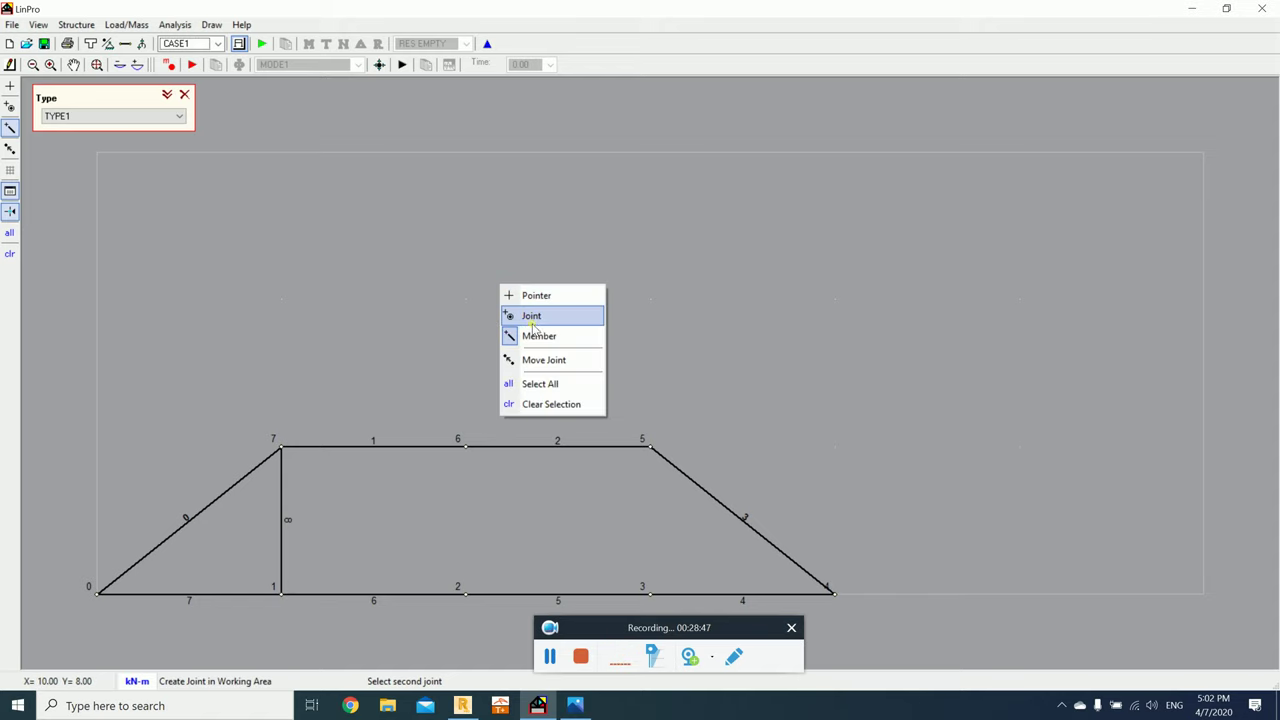
{"action": "left_click", "coordinate": [536, 299]}
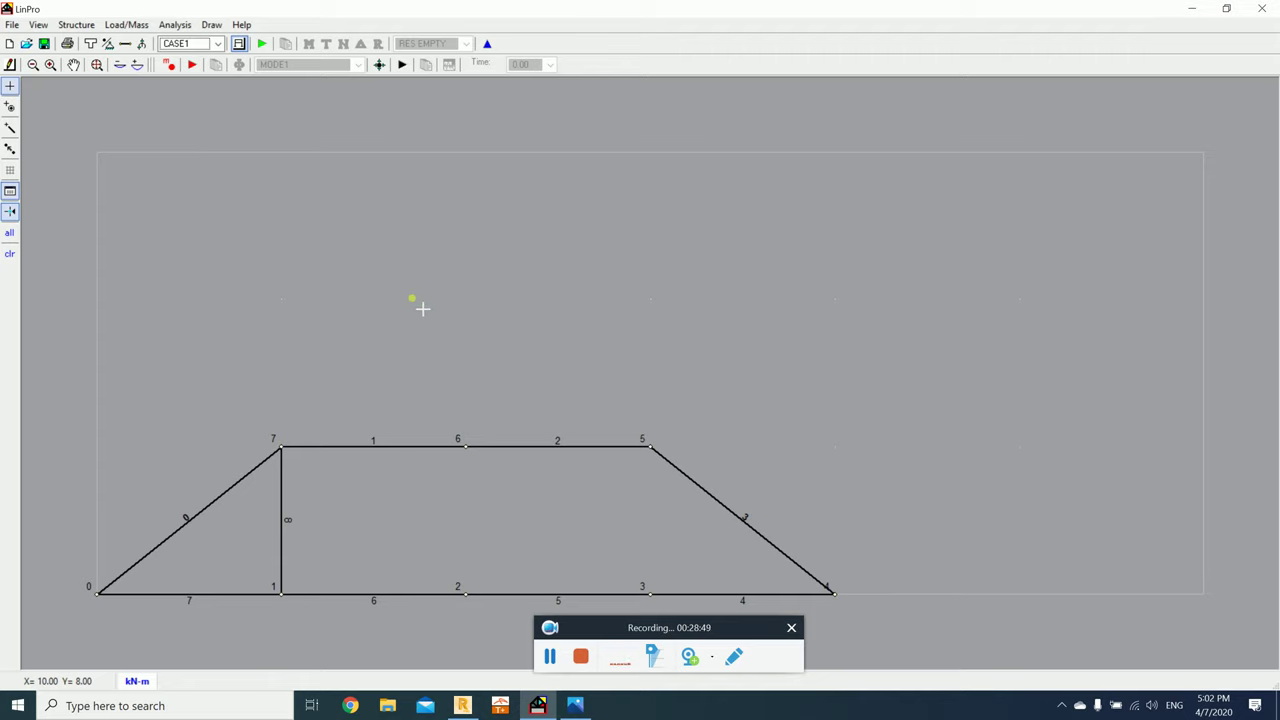
{"action": "left_click", "coordinate": [10, 128]}
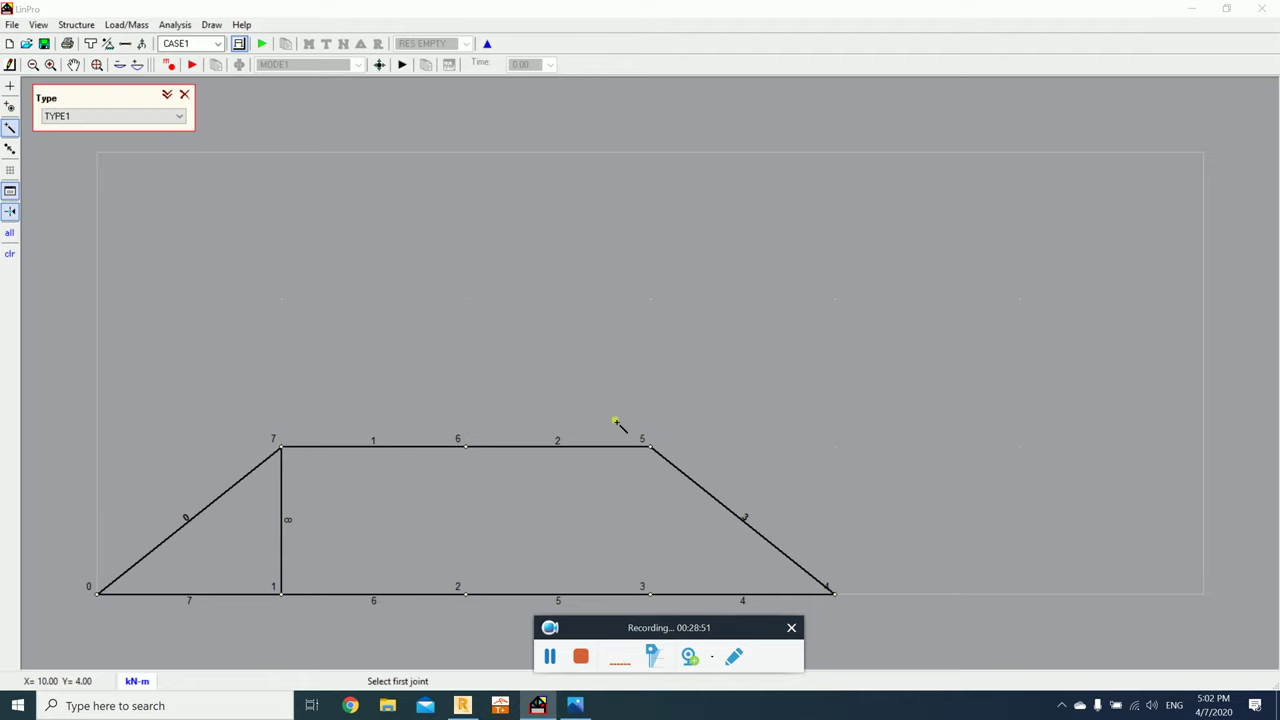
{"action": "left_click", "coordinate": [650, 446]}
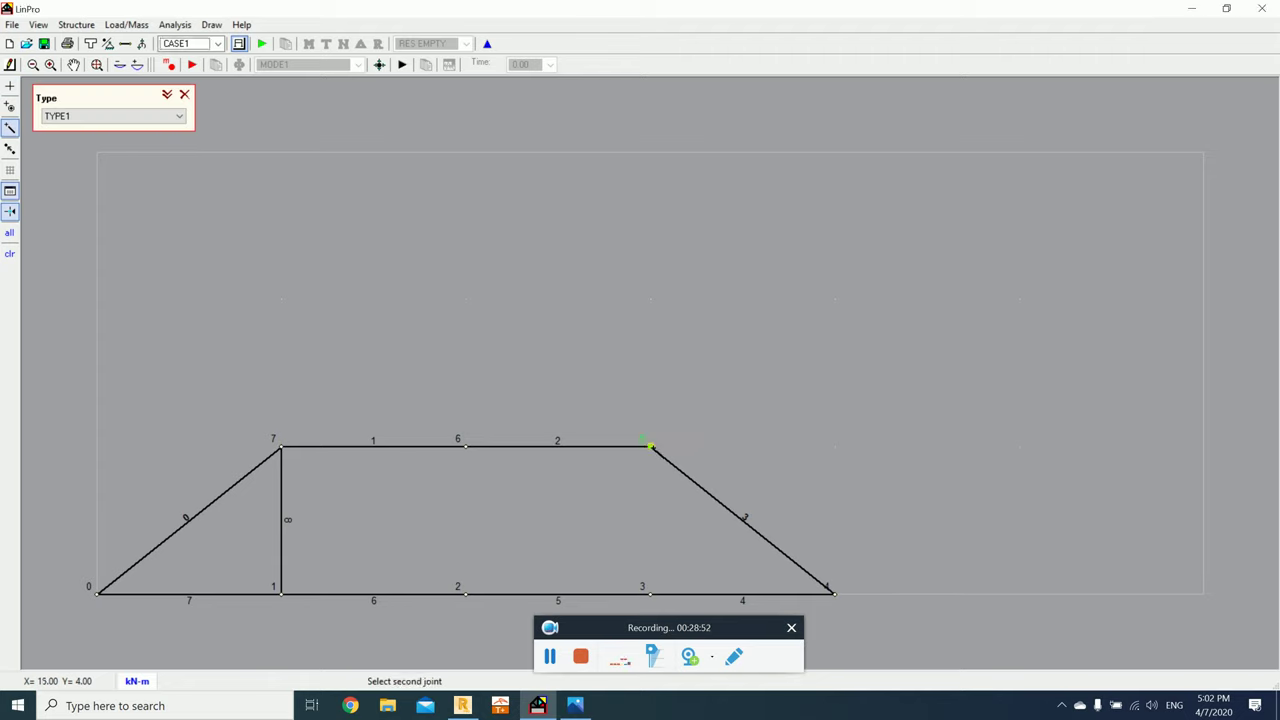
{"action": "left_click", "coordinate": [650, 594]}
Step: Switch to Photos to check the member layout of the example truss, and return to the LinPro model
{"action": "key", "text": "alt+Tab"}
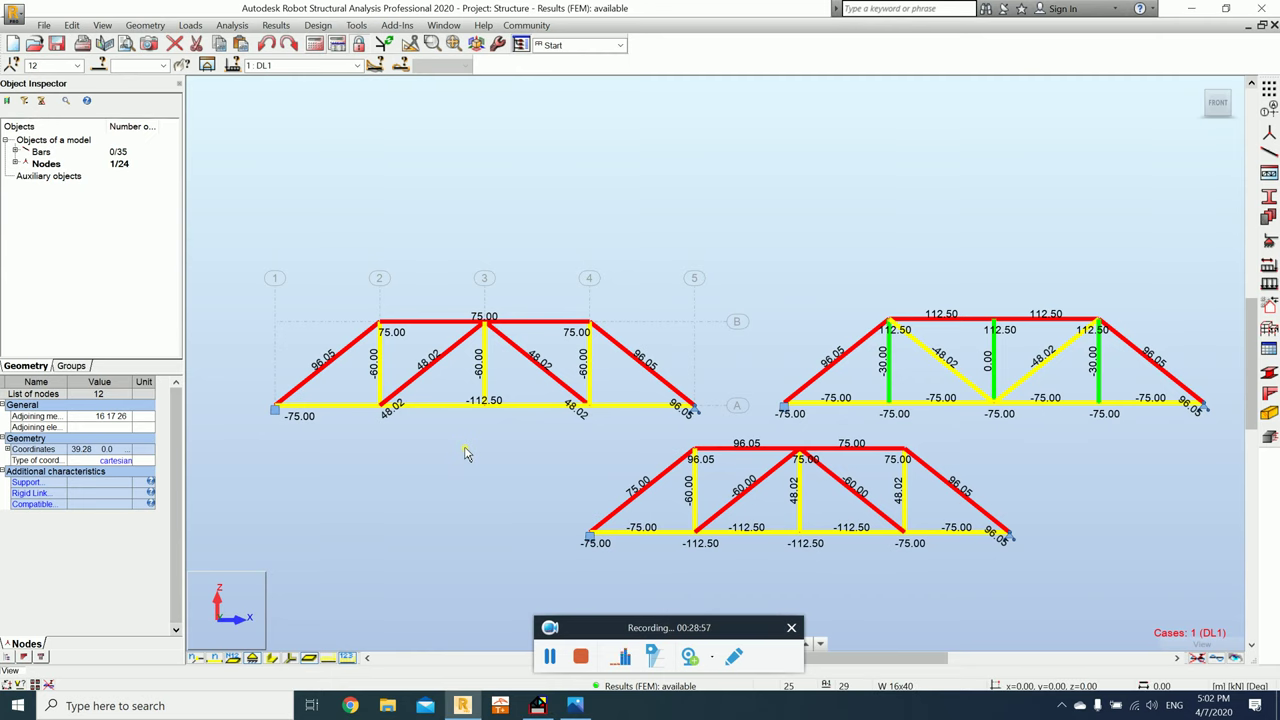
{"action": "key", "text": "alt+Tab"}
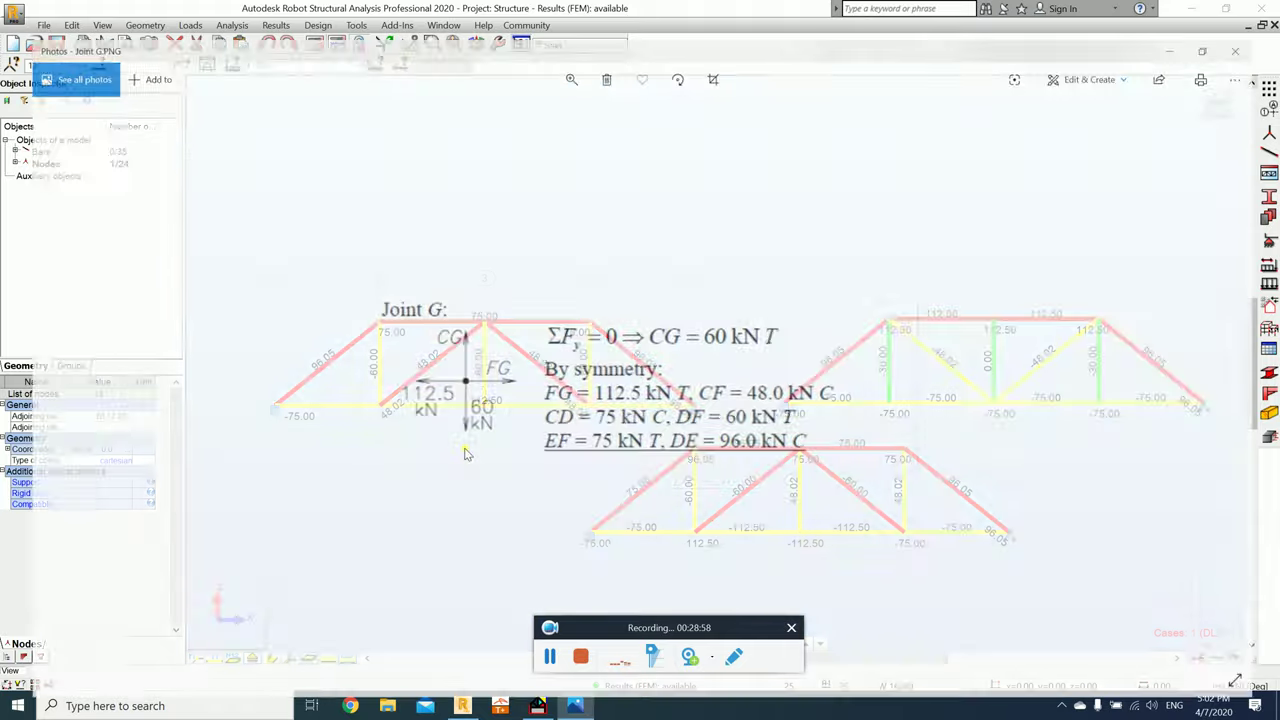
{"action": "key", "text": "Left"}
{"action": "key", "text": "Left"}
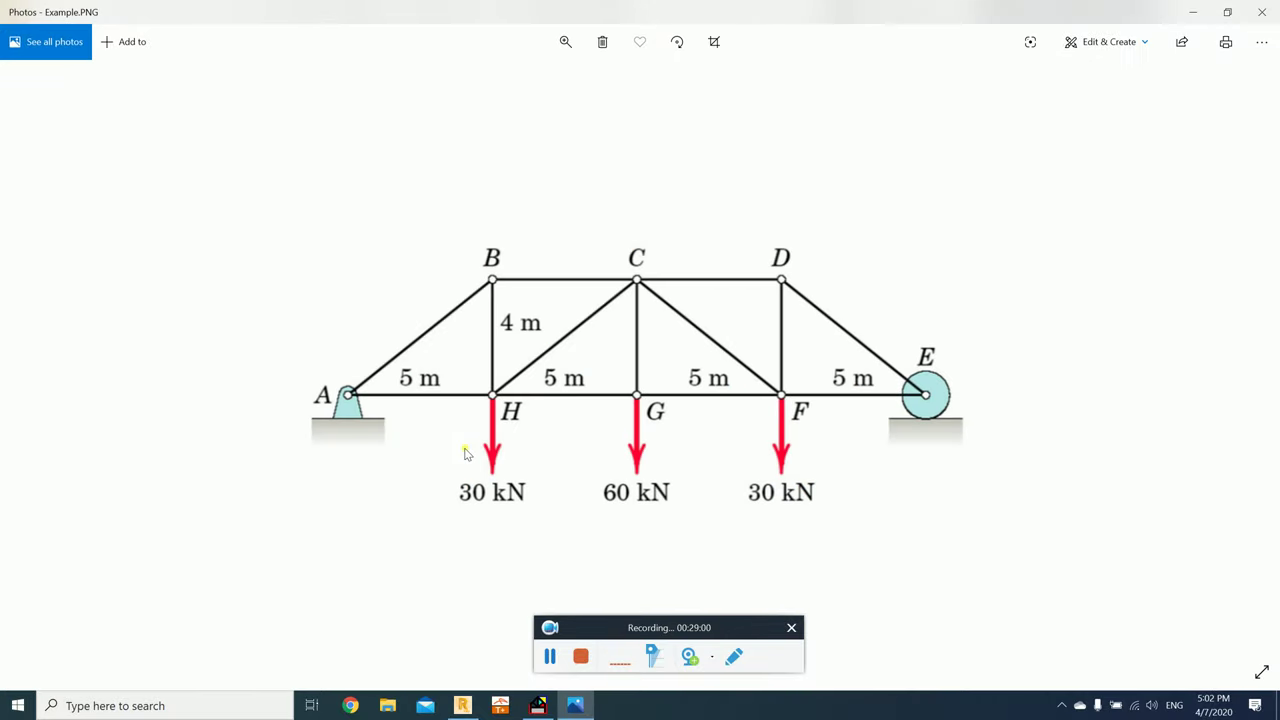
{"action": "key", "text": "alt+Tab"}
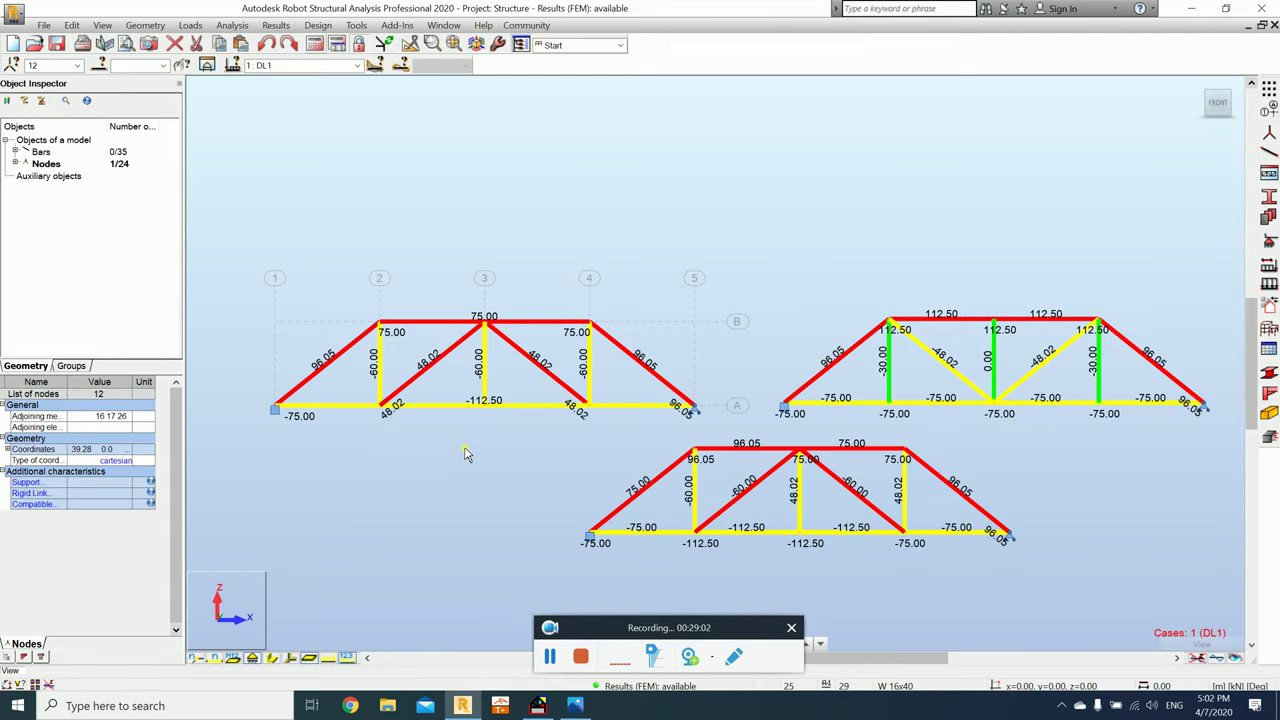
{"action": "key", "text": "alt+Tab"}
{"action": "key", "text": "Tab"}
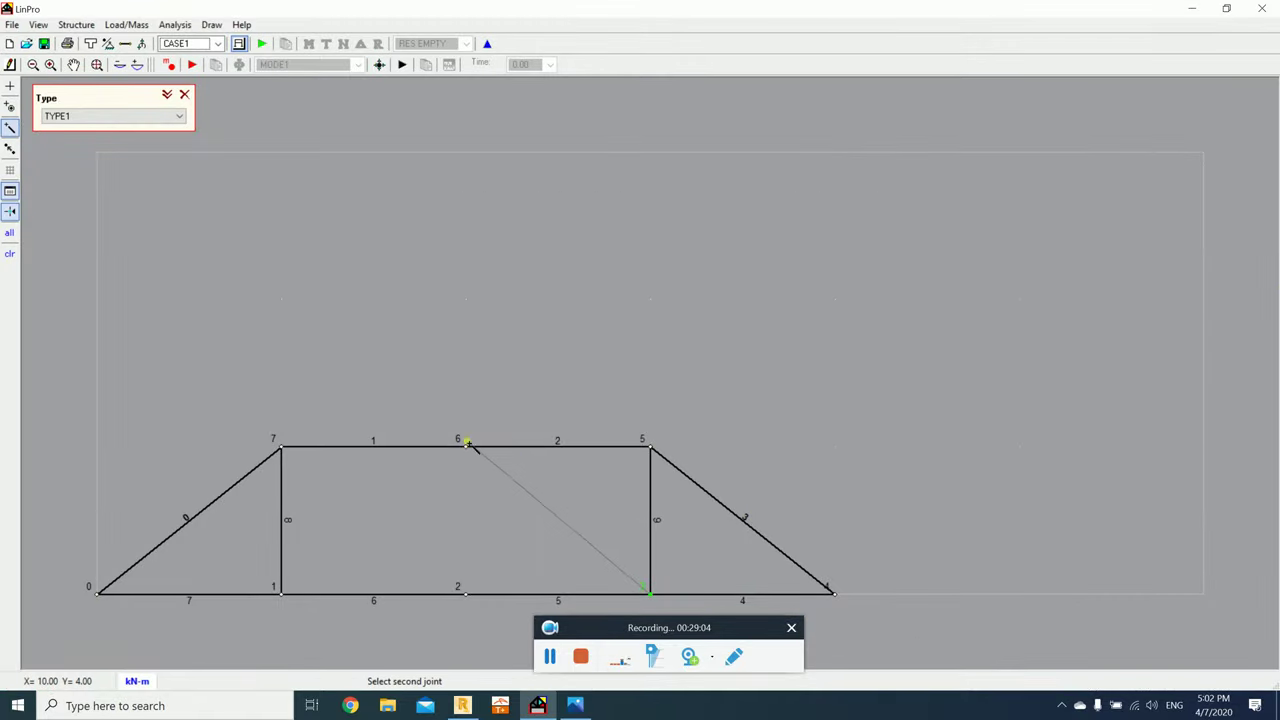
Step: Draw the diagonals from joint 3 to 6 and joint 6 to 1 plus the vertical between joints 6 and 2, and end member drawing
{"action": "left_click", "coordinate": [466, 448]}
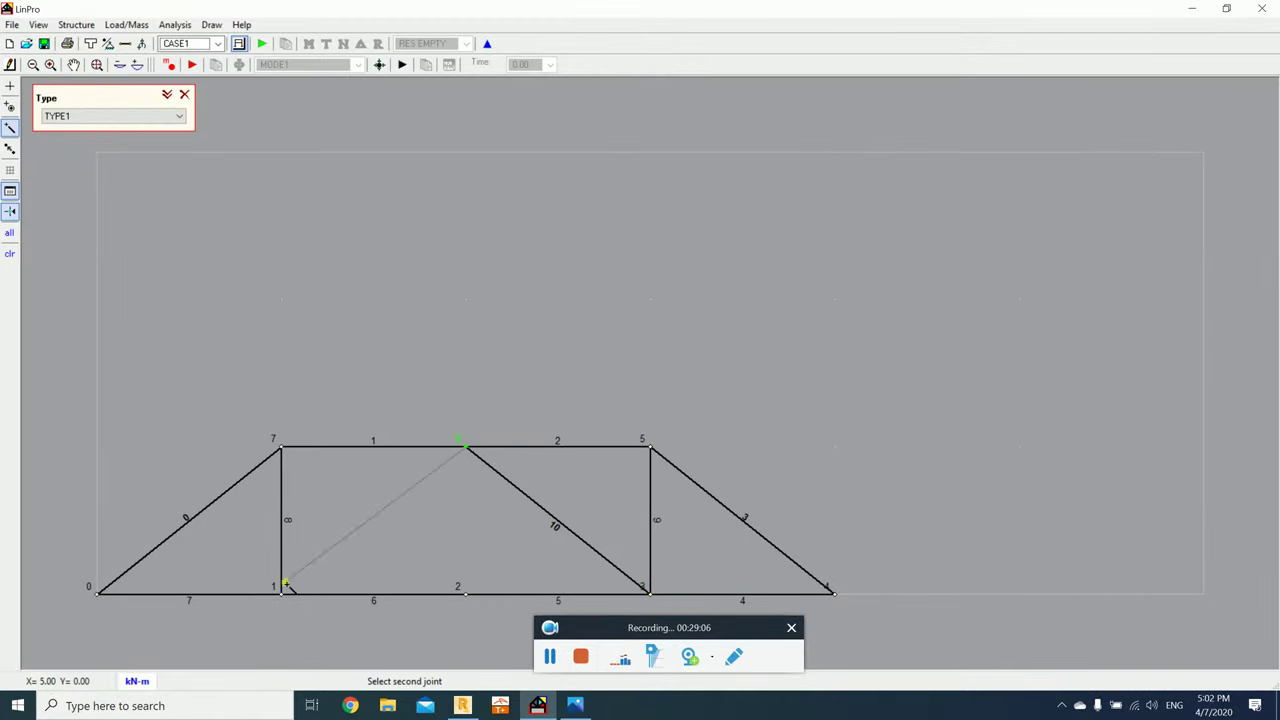
{"action": "left_click", "coordinate": [281, 593]}
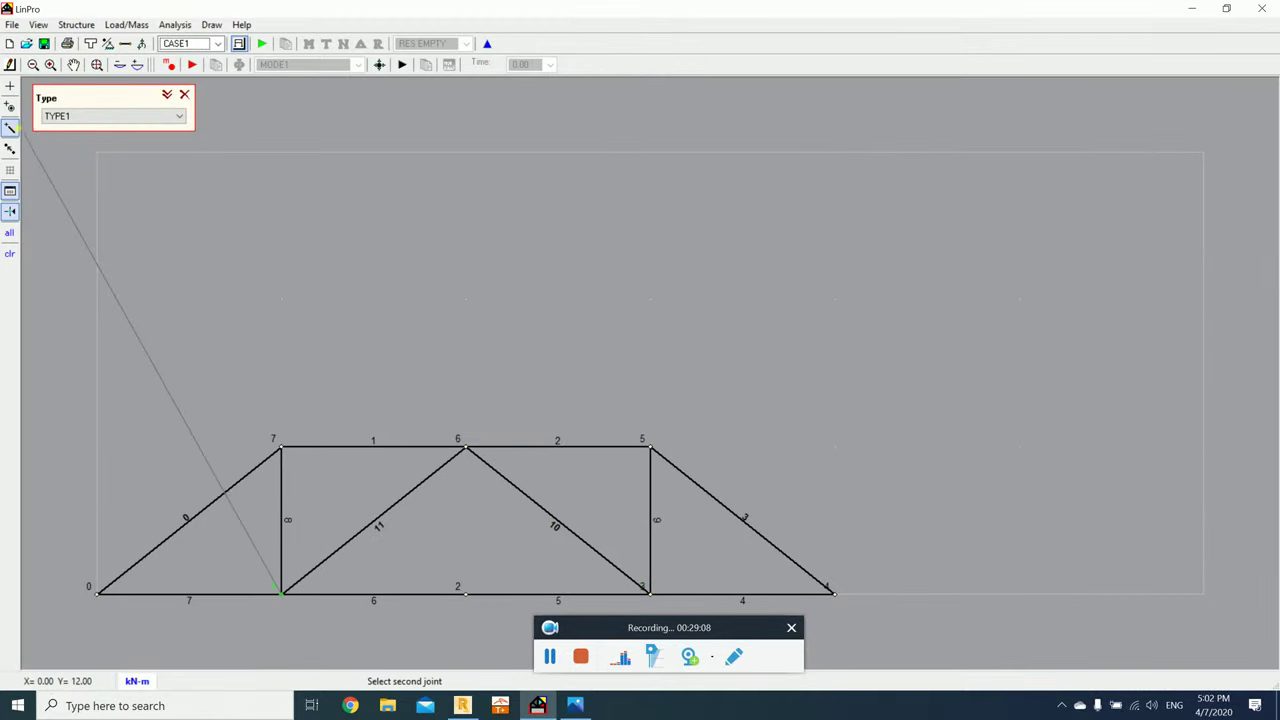
{"action": "left_click", "coordinate": [10, 106]}
{"action": "left_click", "coordinate": [466, 448]}
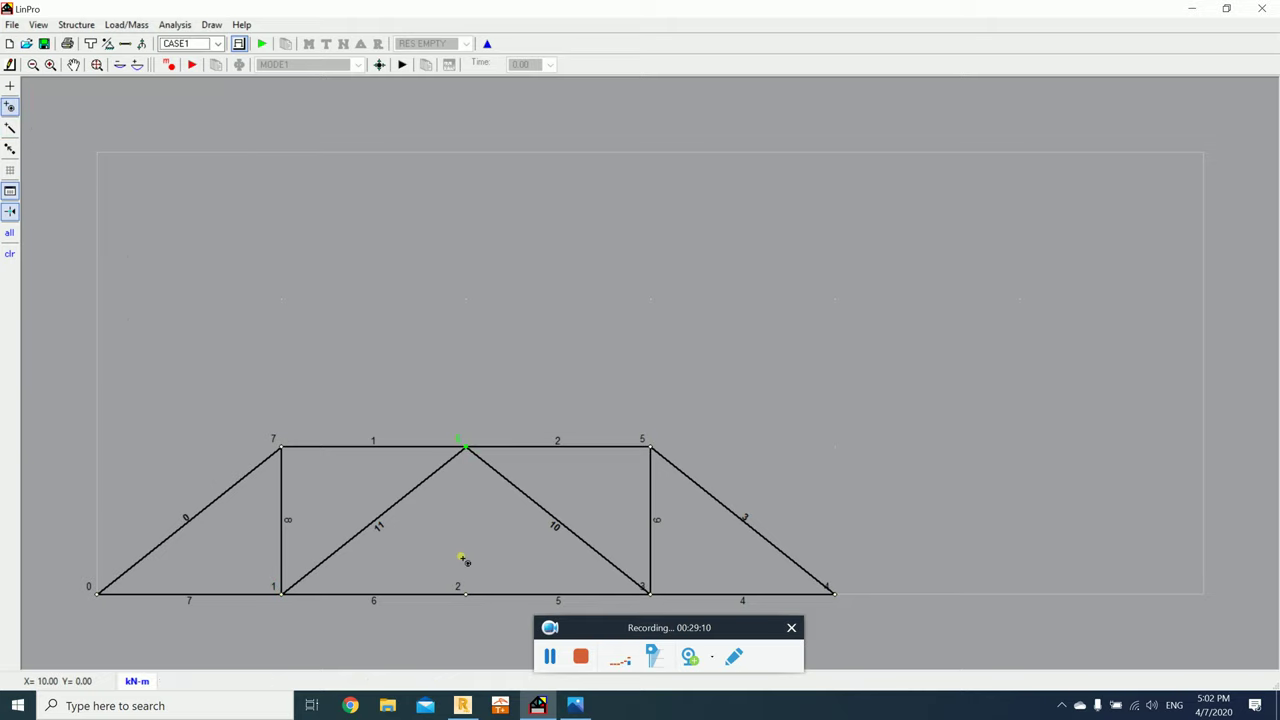
{"action": "left_click", "coordinate": [10, 127]}
{"action": "left_click", "coordinate": [466, 450]}
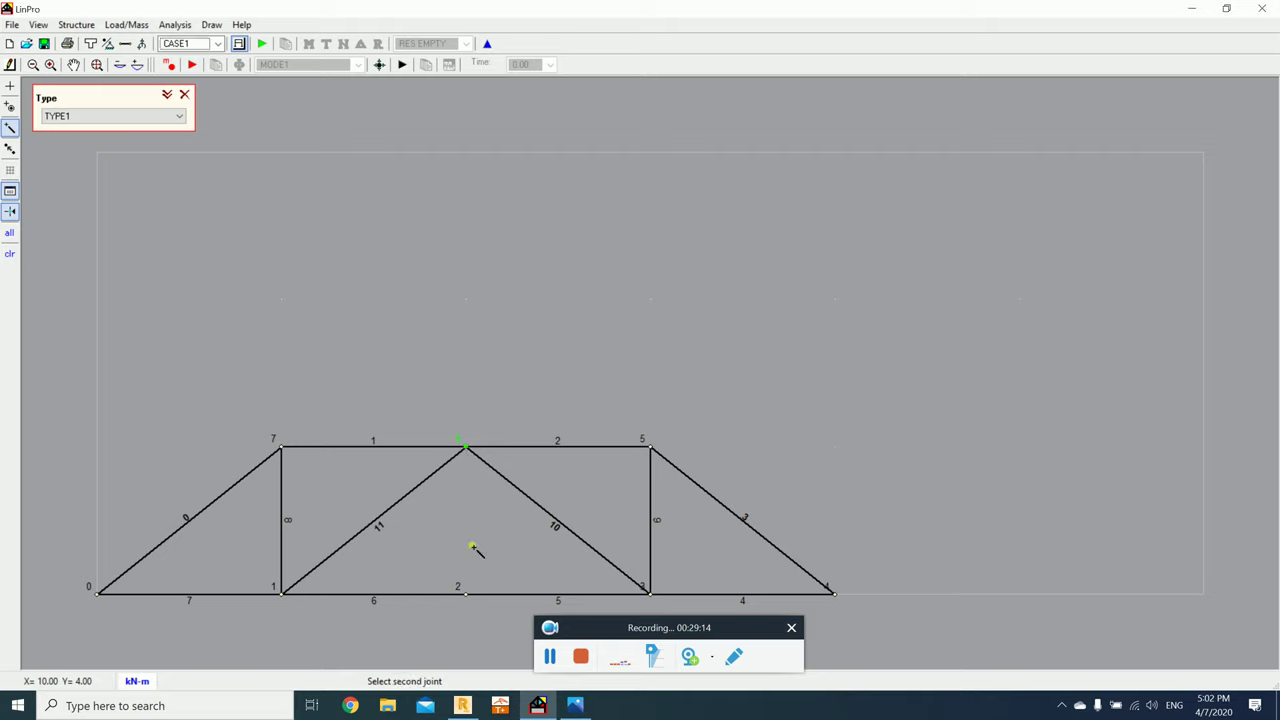
{"action": "left_click", "coordinate": [466, 594]}
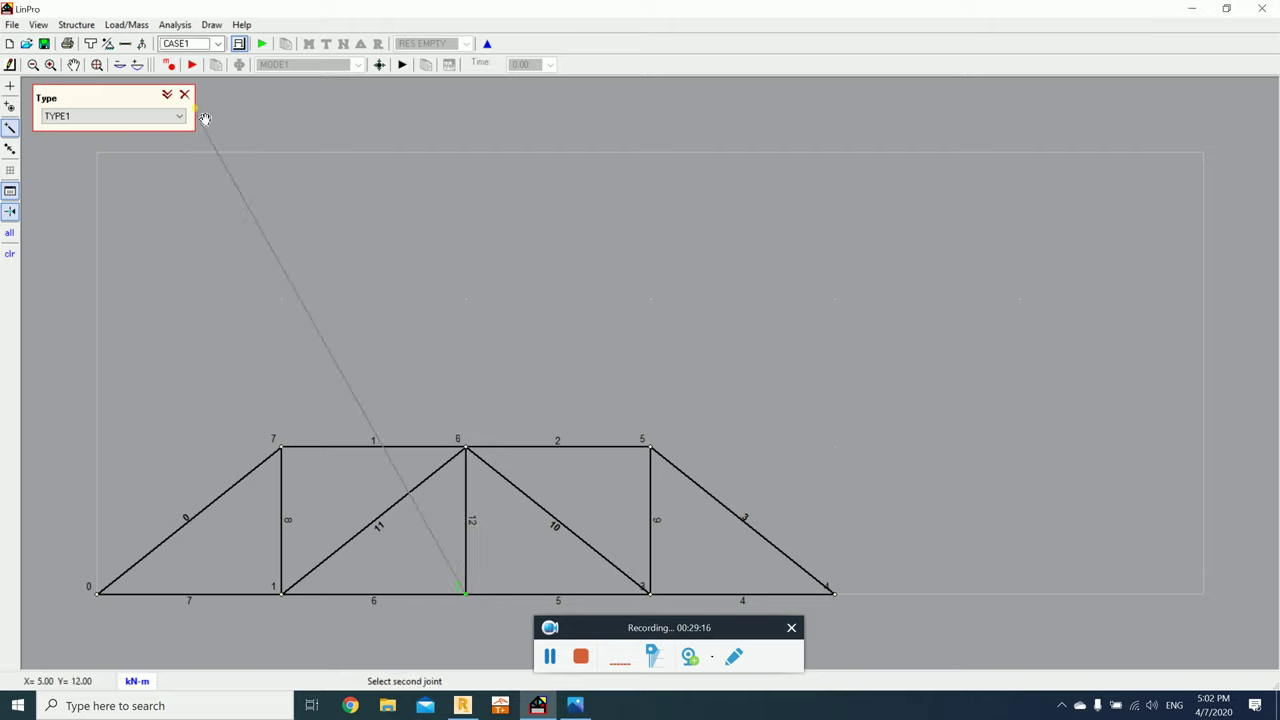
{"action": "left_click", "coordinate": [184, 94]}
{"action": "right_click", "coordinate": [458, 296]}
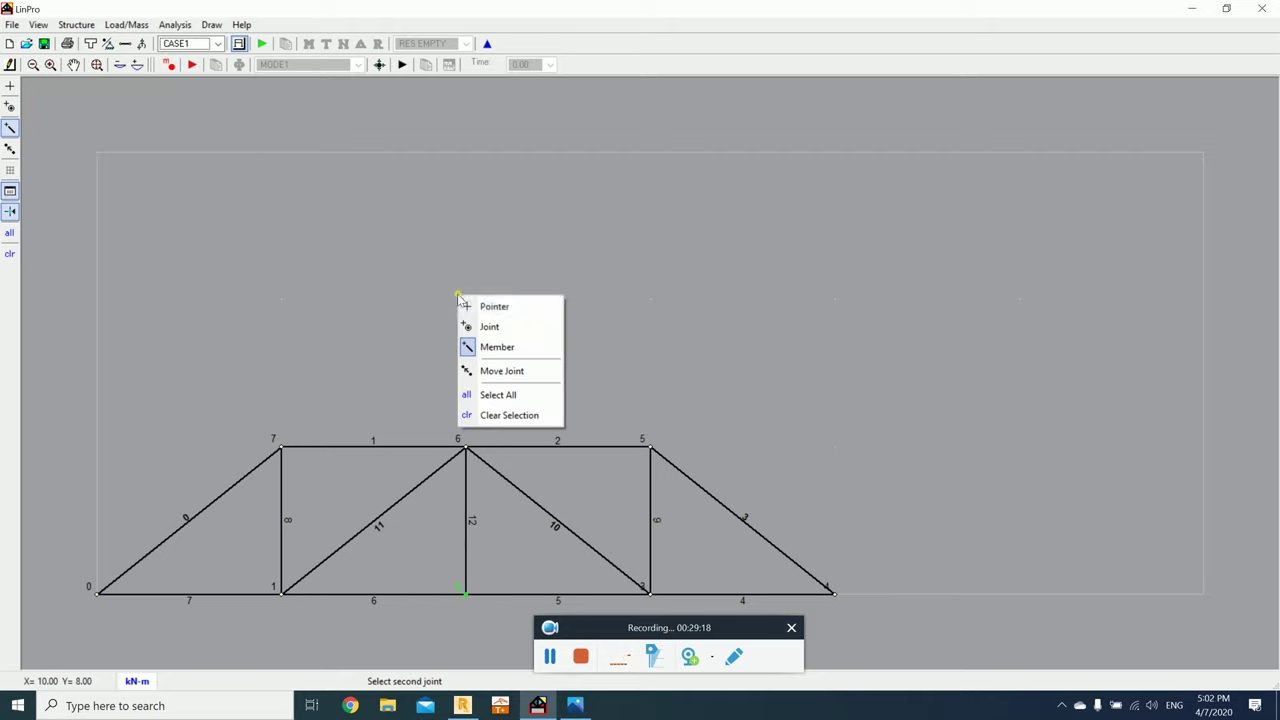
{"action": "left_click", "coordinate": [495, 304]}
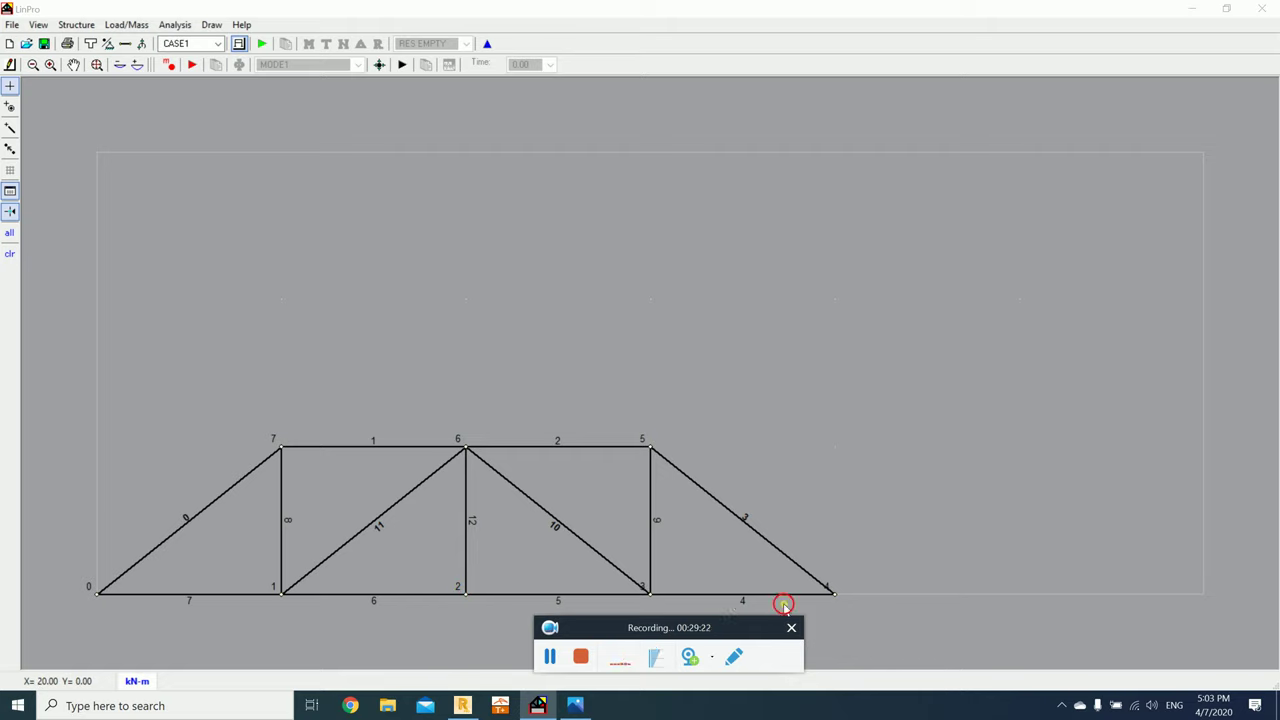
{"action": "left_click_drag", "start_coordinate": [737, 626], "coordinate": [1052, 343]}
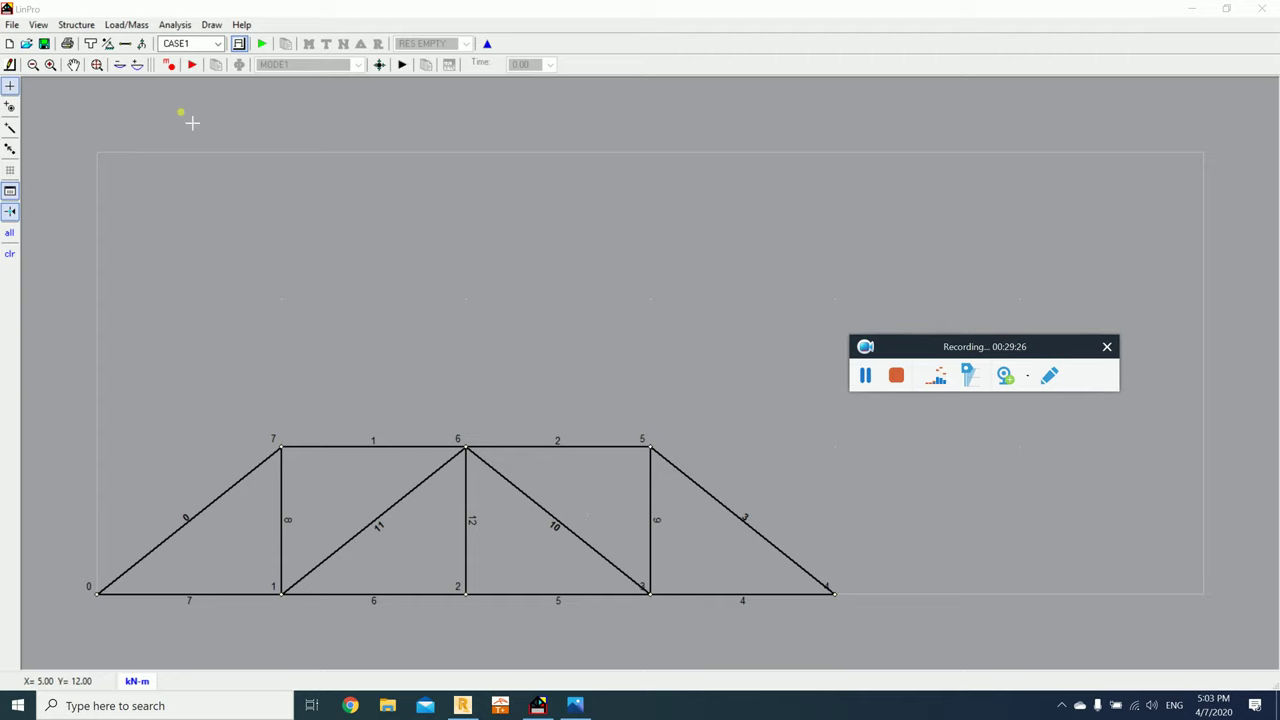
Step: Support the truss by restraining node 0 in RX and RY and node 4 in RY only
{"action": "left_click", "coordinate": [109, 46]}
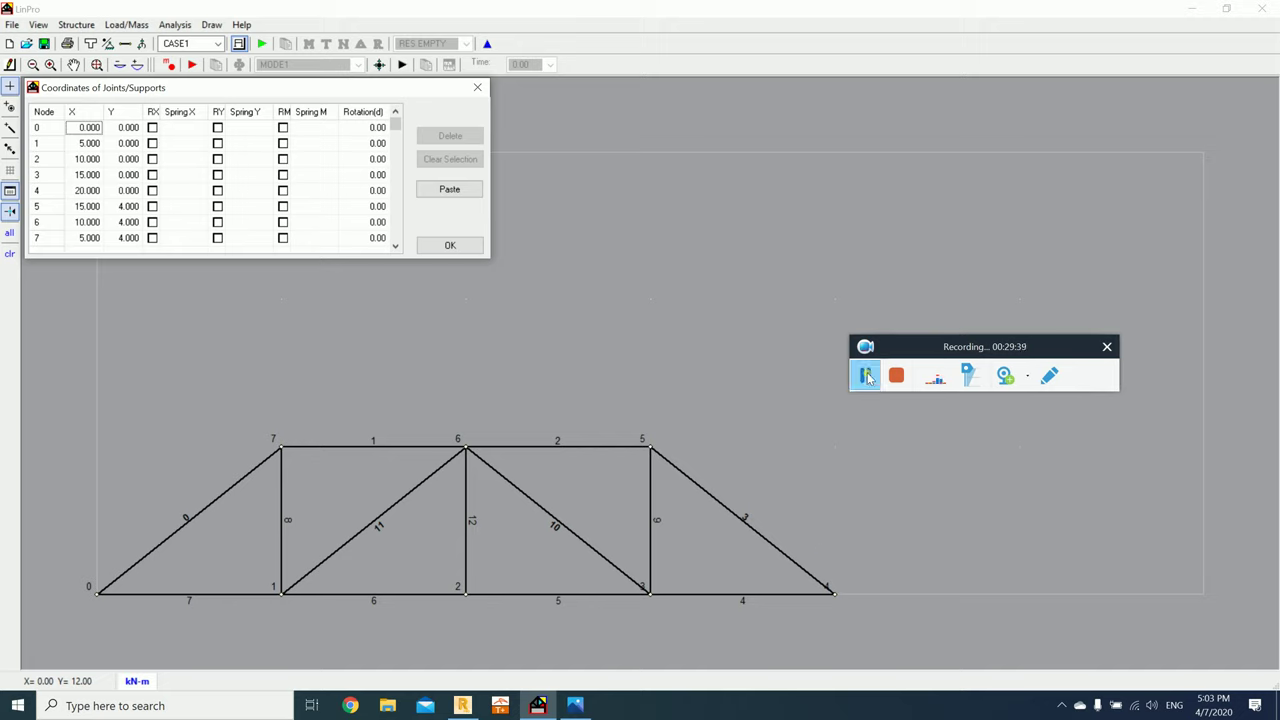
{"action": "left_click", "coordinate": [152, 128]}
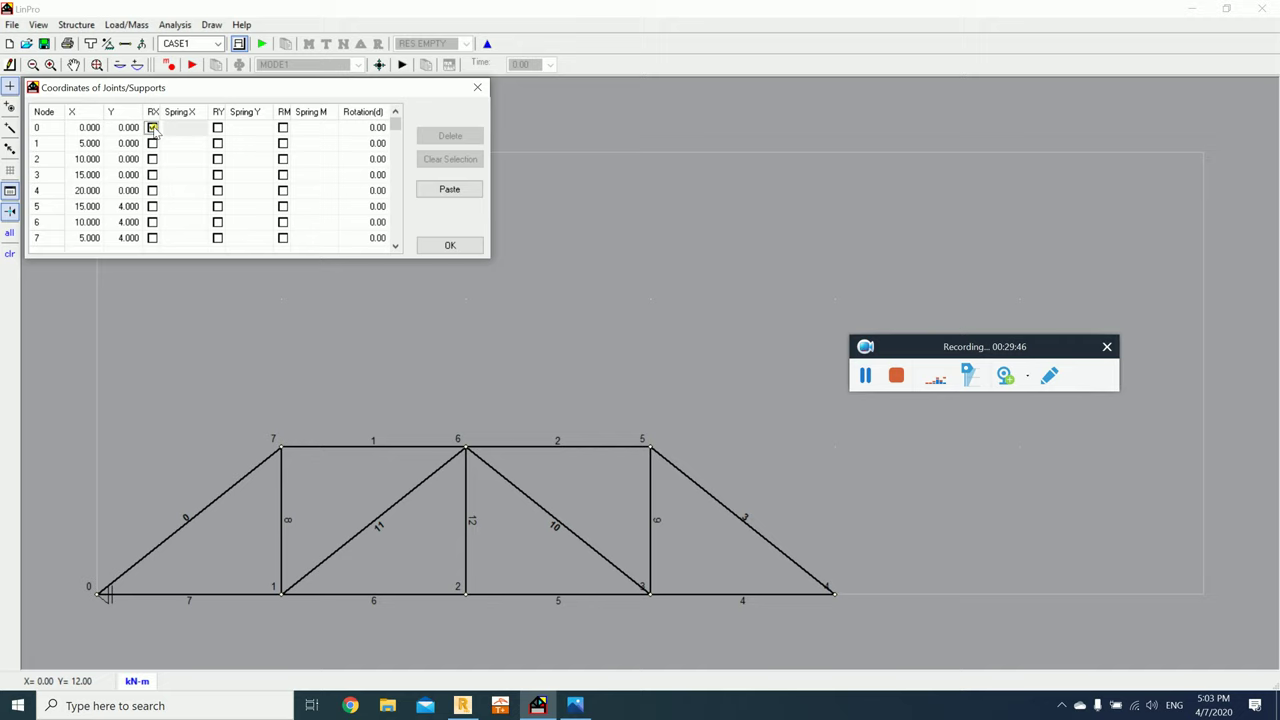
{"action": "left_click", "coordinate": [217, 128]}
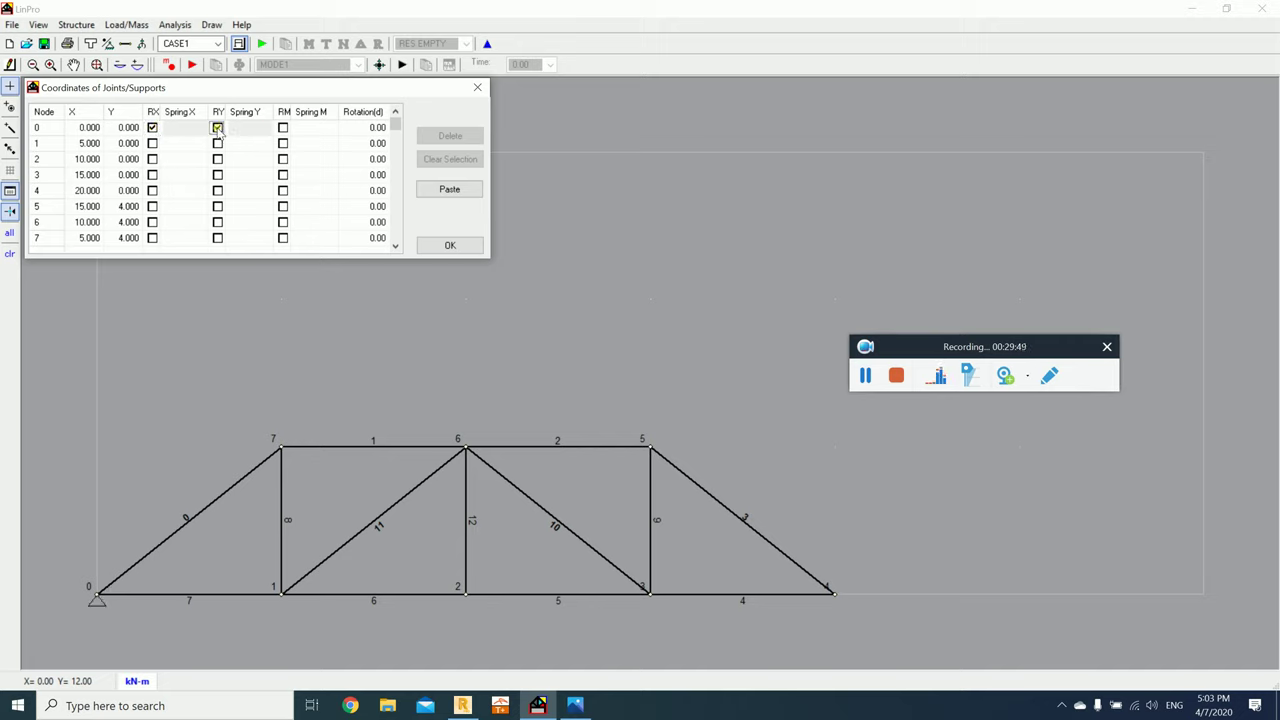
{"action": "left_click", "coordinate": [152, 191]}
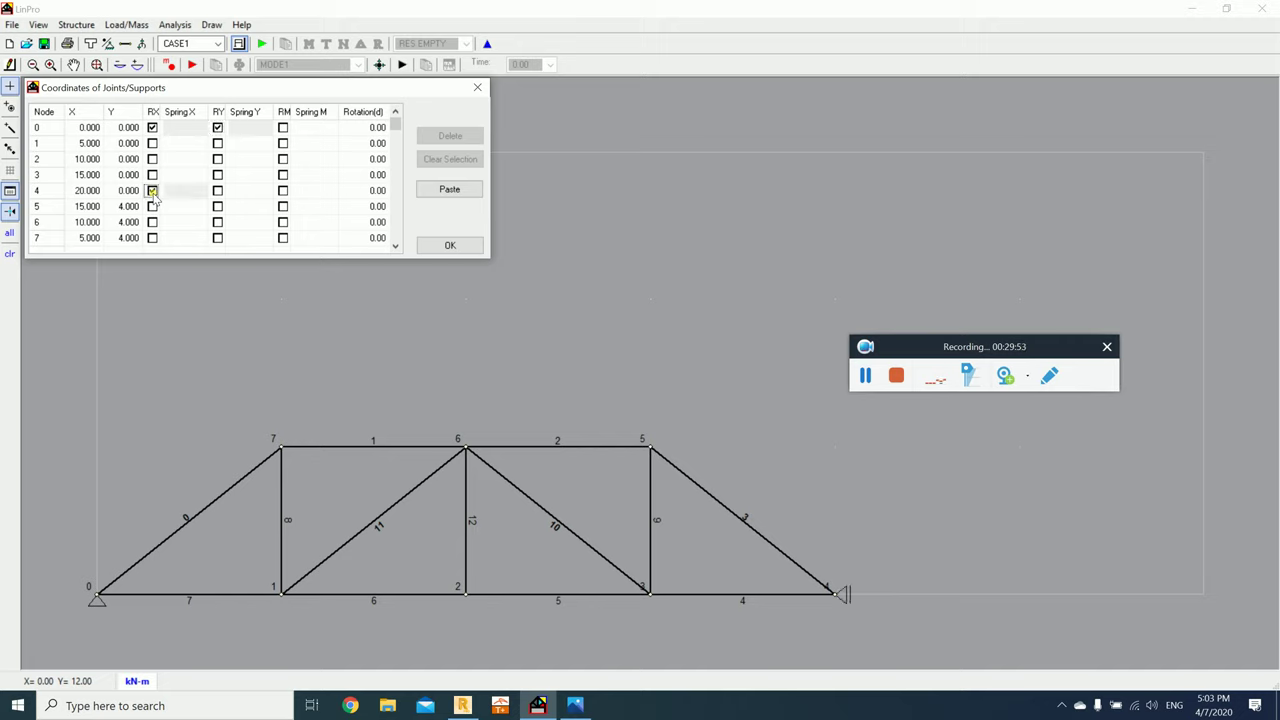
{"action": "left_click", "coordinate": [152, 191]}
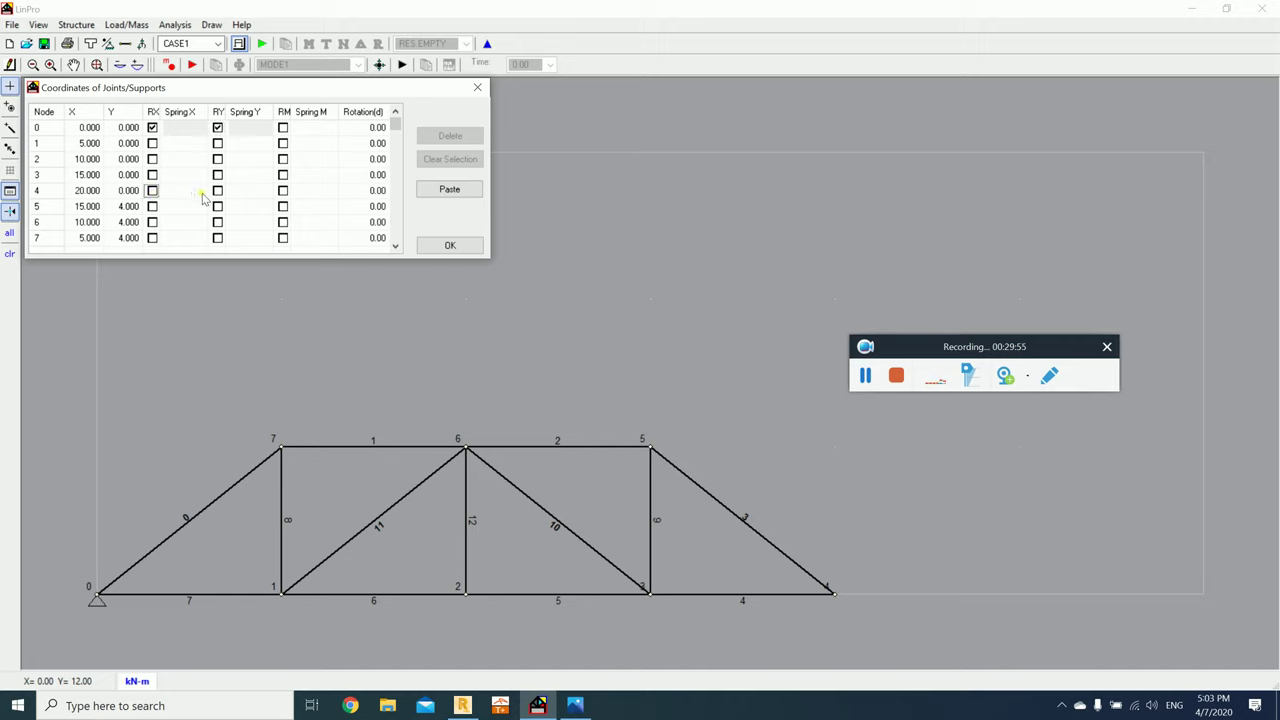
{"action": "left_click", "coordinate": [217, 191]}
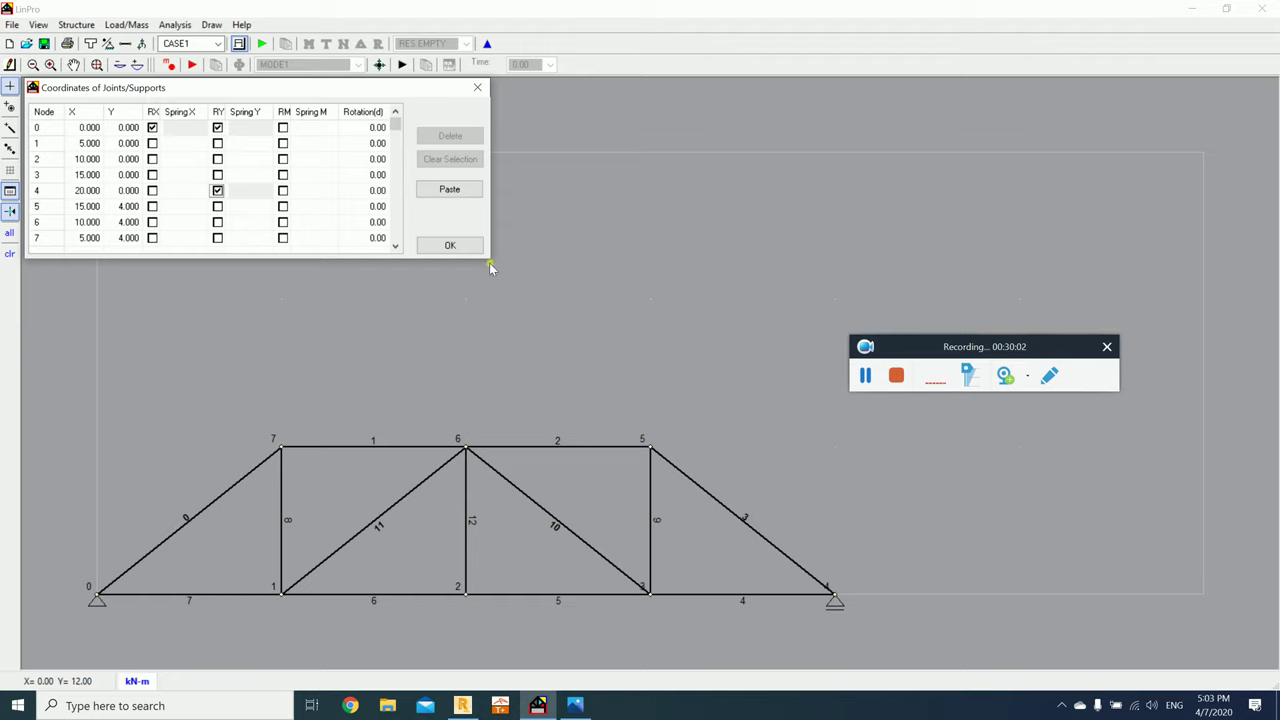
{"action": "left_click", "coordinate": [458, 249]}
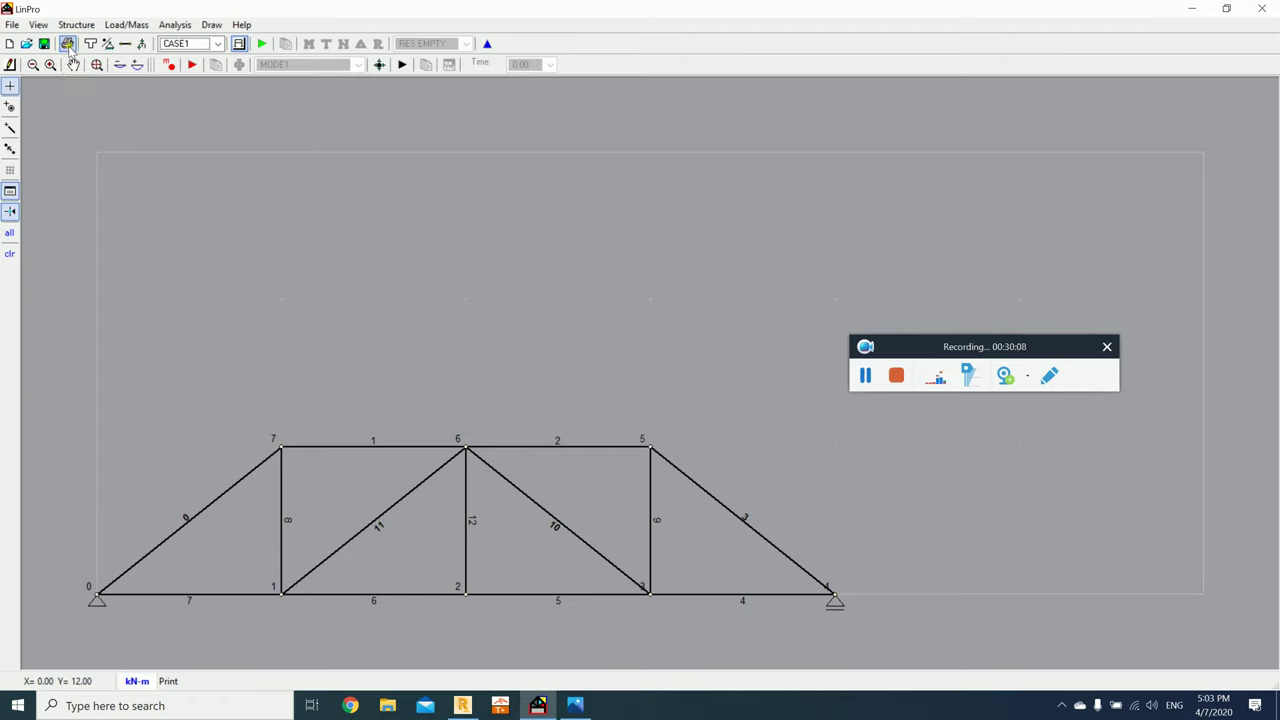
{"action": "left_click", "coordinate": [130, 46]}
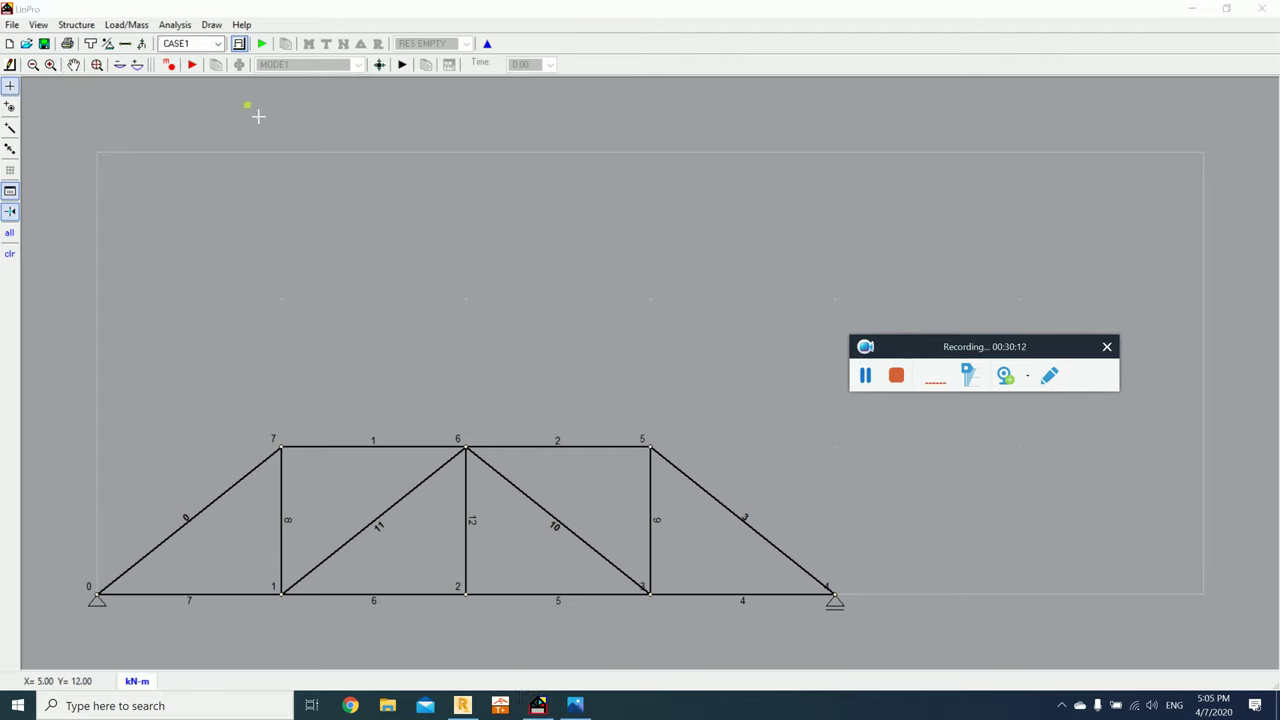
Step: Define a point load in CASE1 with Force Y of -30 kN in the global coordinate system
{"action": "left_click", "coordinate": [143, 45]}
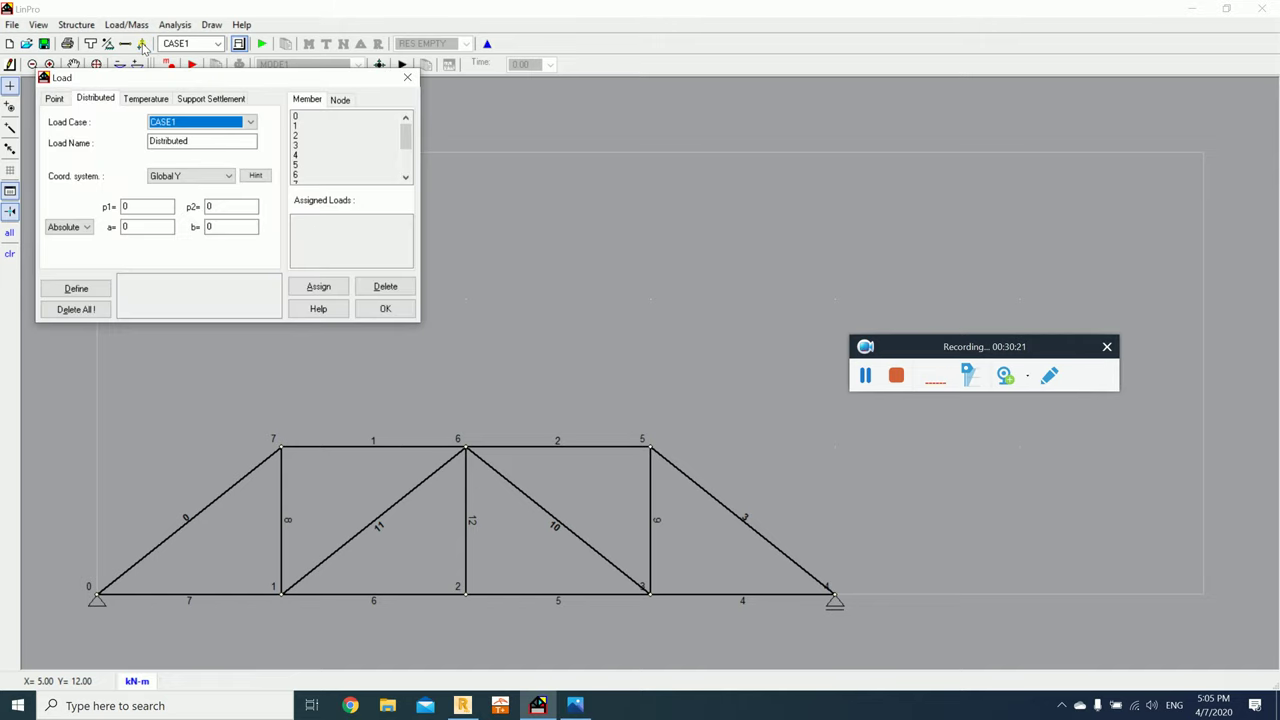
{"action": "left_click", "coordinate": [55, 99]}
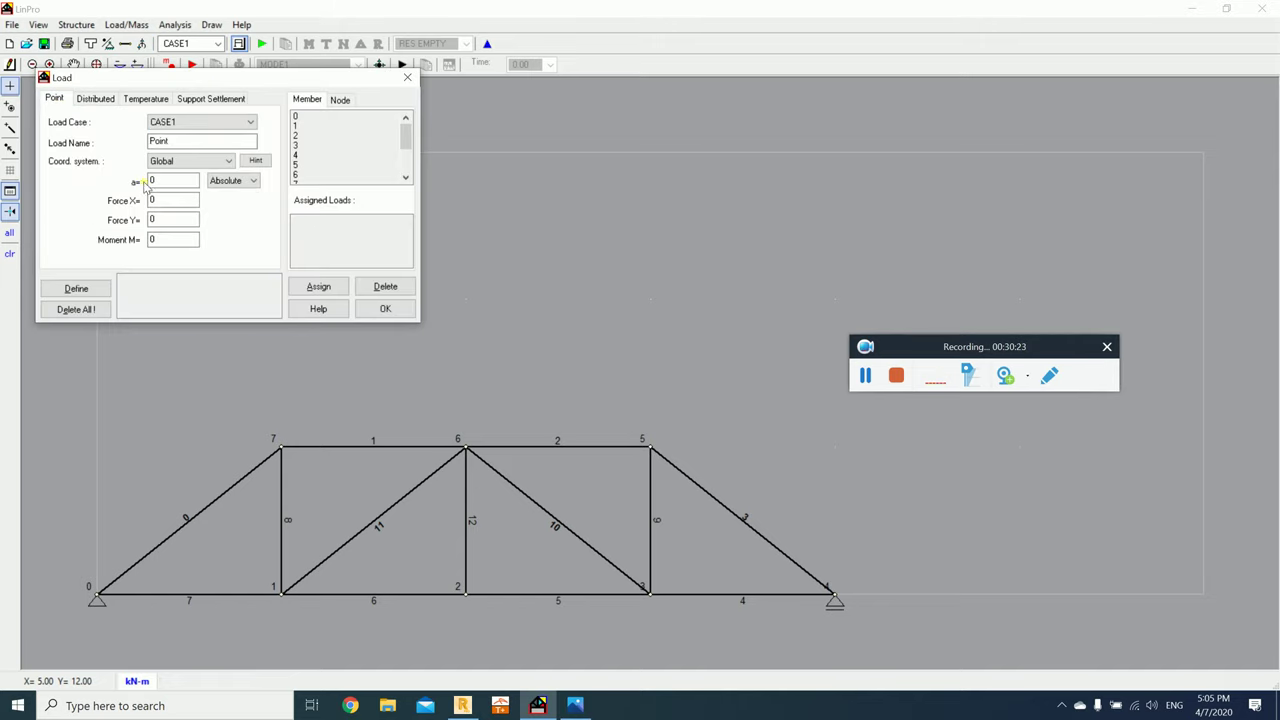
{"action": "left_click", "coordinate": [171, 222]}
{"action": "double_click", "coordinate": [171, 222]}
{"action": "type", "text": "1"}
{"action": "left_click", "coordinate": [76, 288]}
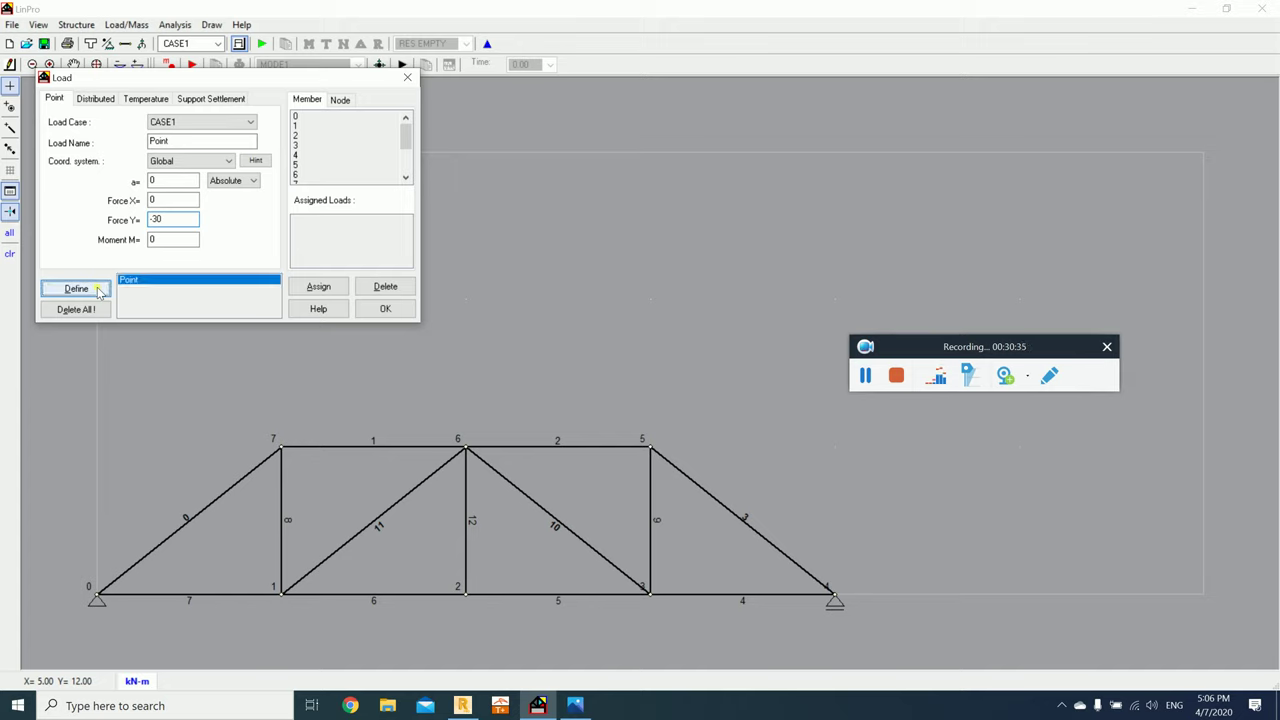
Step: Define a second point load in CASE1 with Force Y of -60 kN
{"action": "left_click_drag", "start_coordinate": [177, 221], "coordinate": [133, 222]}
{"action": "type", "text": "-"}
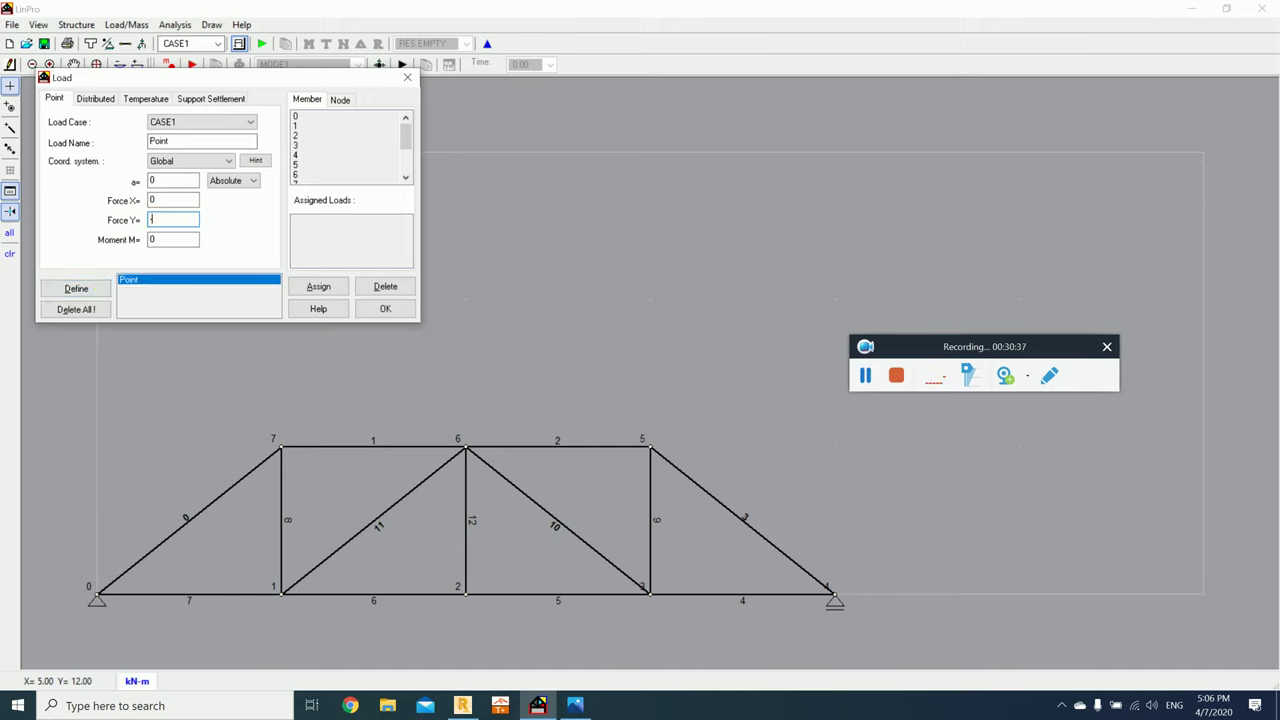
{"action": "type", "text": "60"}
{"action": "left_click", "coordinate": [76, 288]}
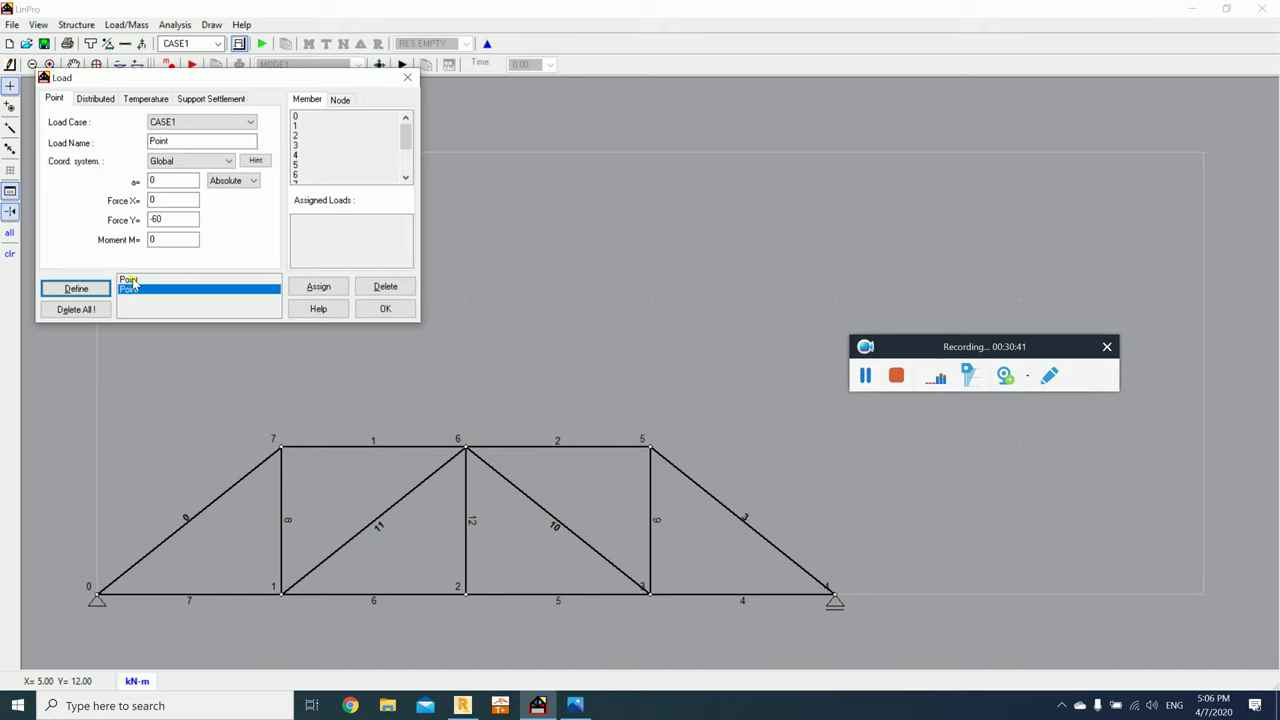
Step: Assign the -30 kN point load to nodes 1 and 3 of the bottom chord
{"action": "left_click", "coordinate": [130, 280]}
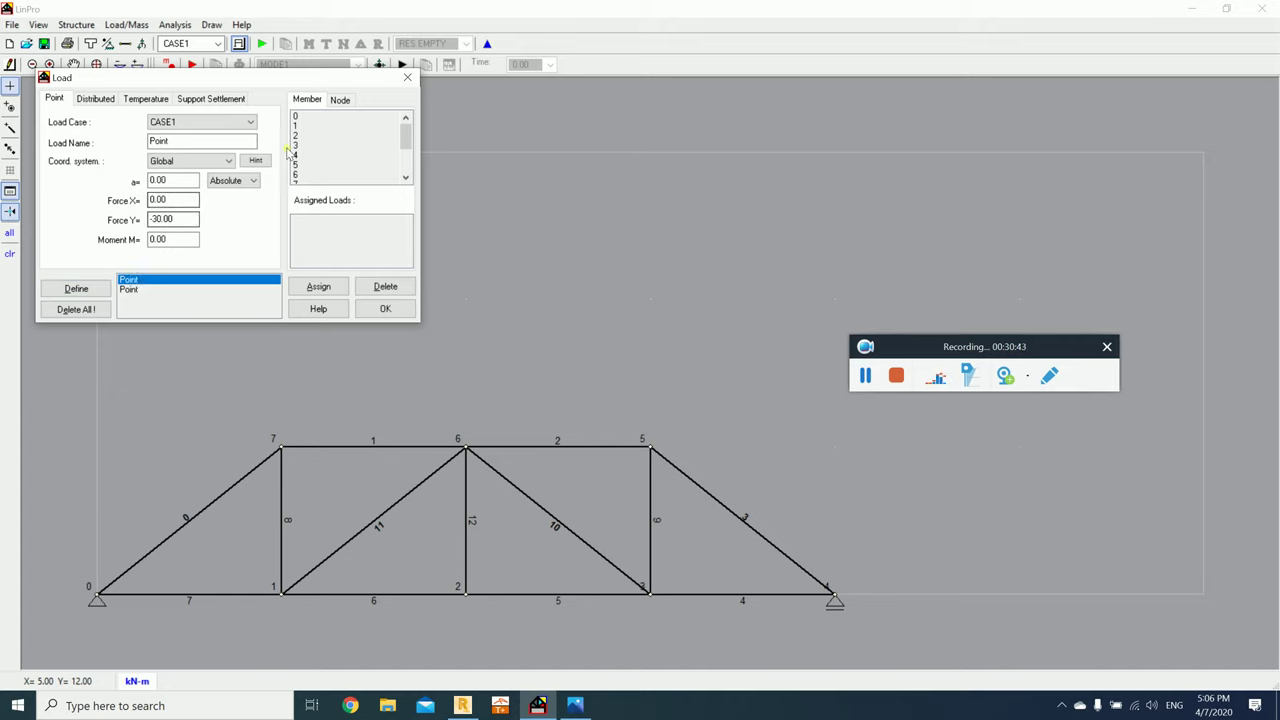
{"action": "left_click", "coordinate": [340, 102]}
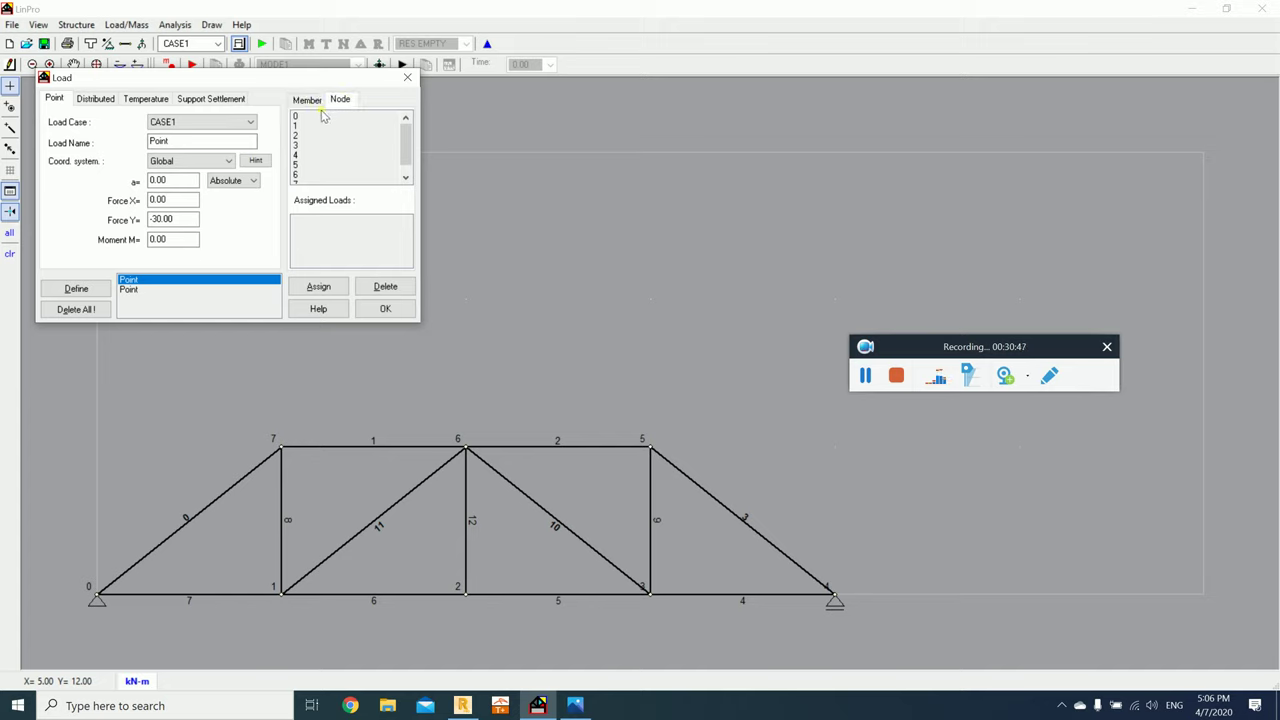
{"action": "left_click", "coordinate": [308, 127]}
{"action": "left_click", "coordinate": [307, 146], "text": "ctrl"}
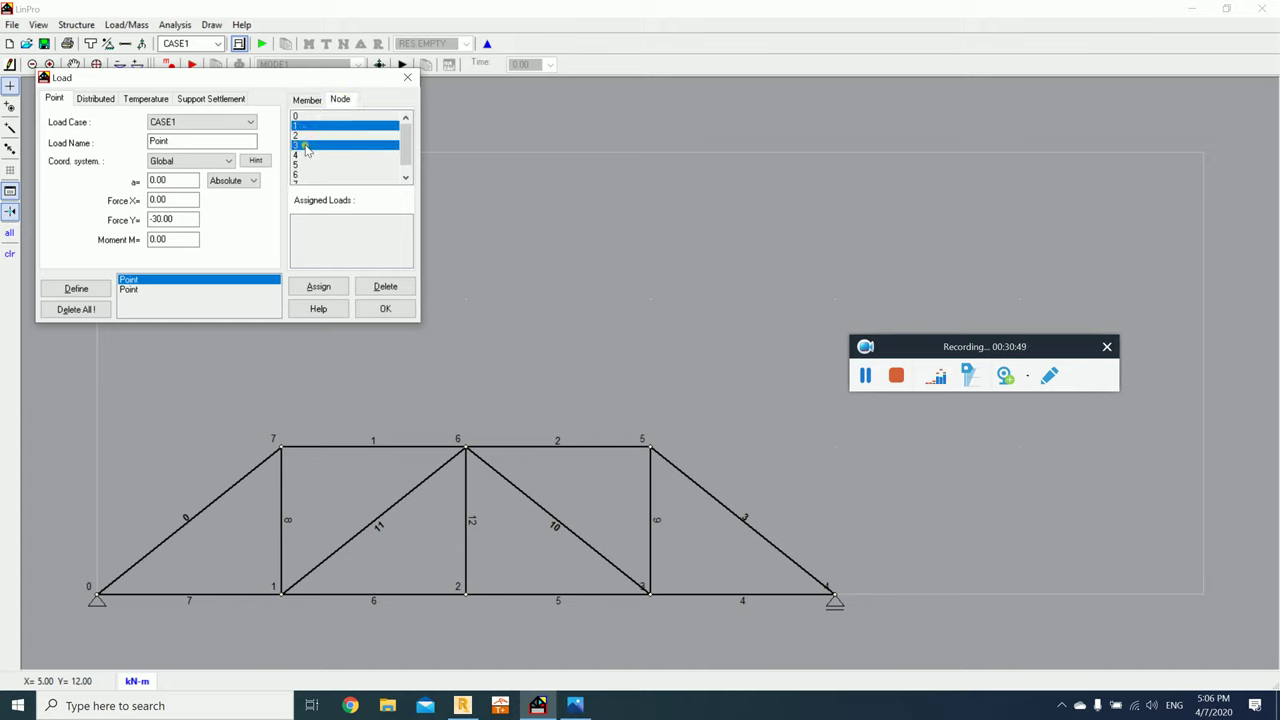
{"action": "left_click", "coordinate": [336, 285]}
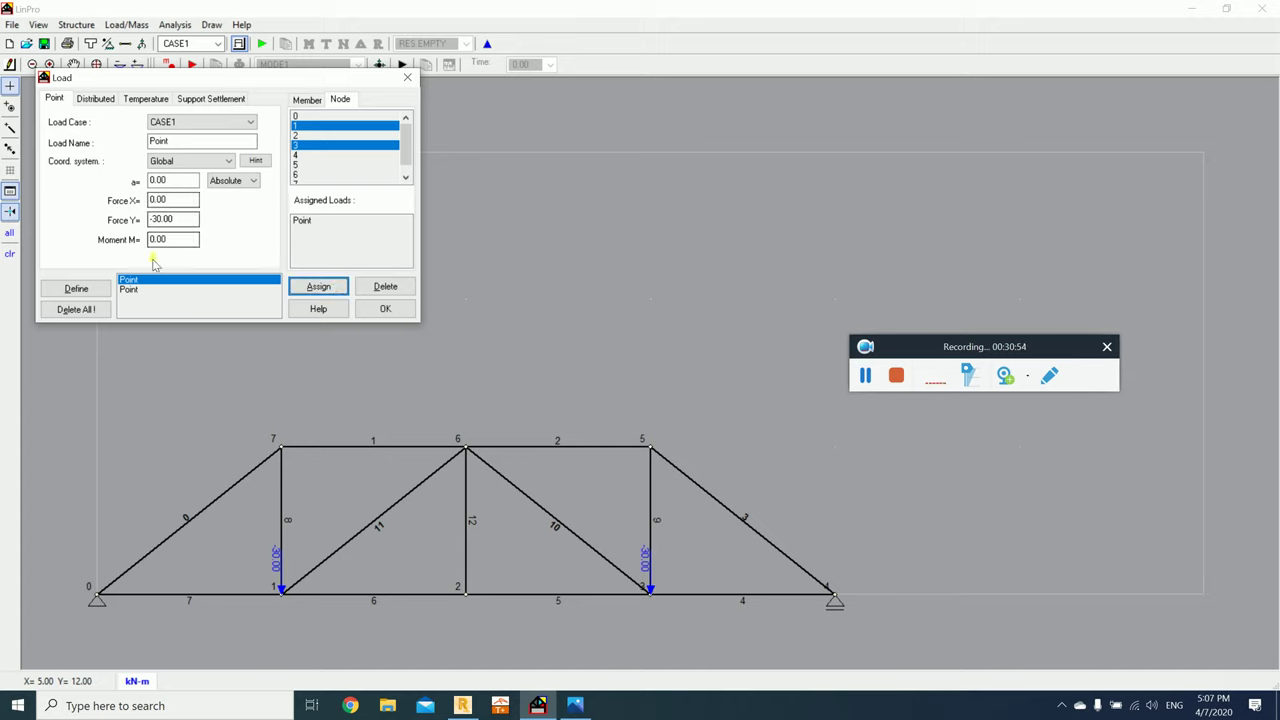
Step: Assign the -60 kN point load to node 2 and finish the load definition
{"action": "left_click", "coordinate": [148, 290]}
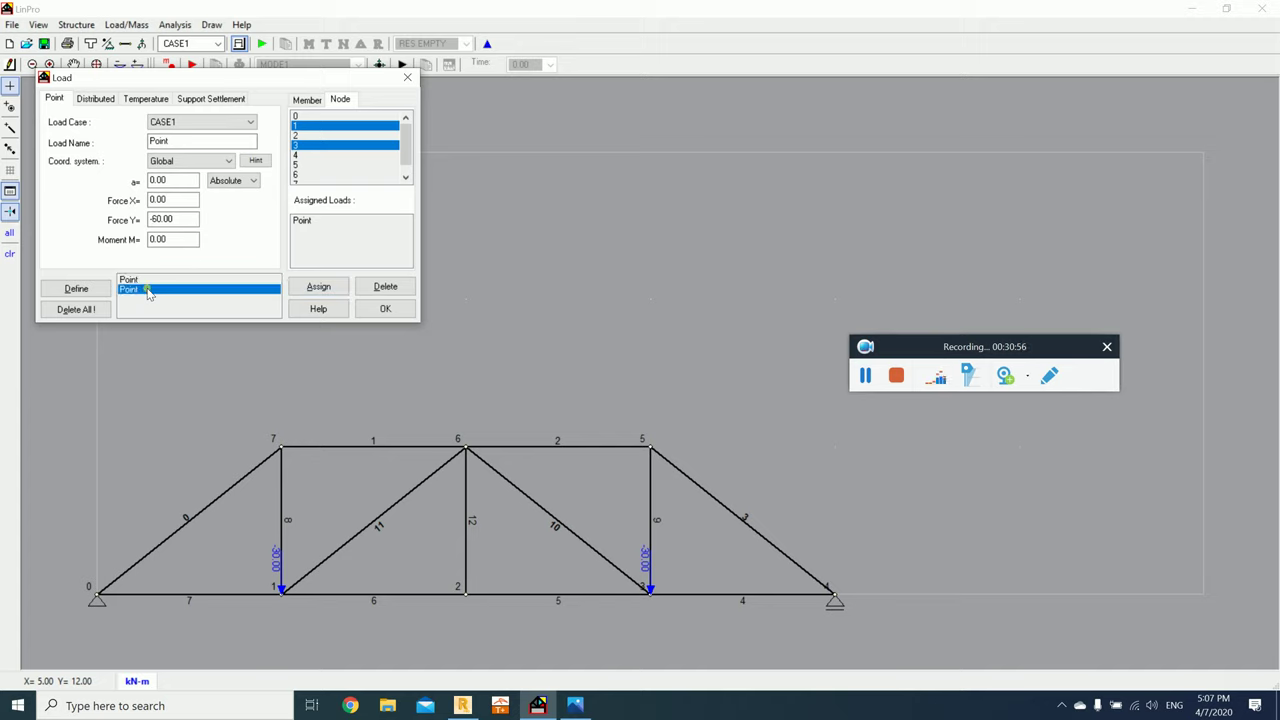
{"action": "double_click", "coordinate": [165, 219]}
{"action": "type", "text": "-60.00"}
{"action": "left_click", "coordinate": [326, 146]}
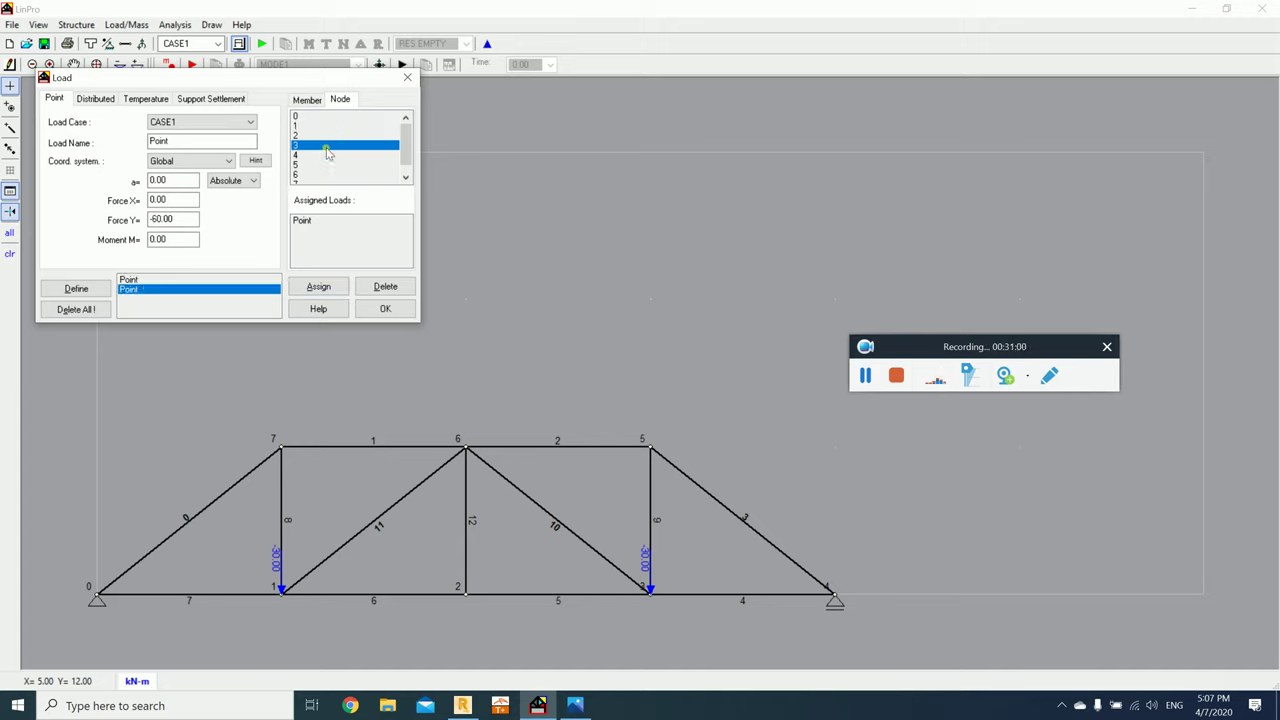
{"action": "left_click", "coordinate": [324, 135]}
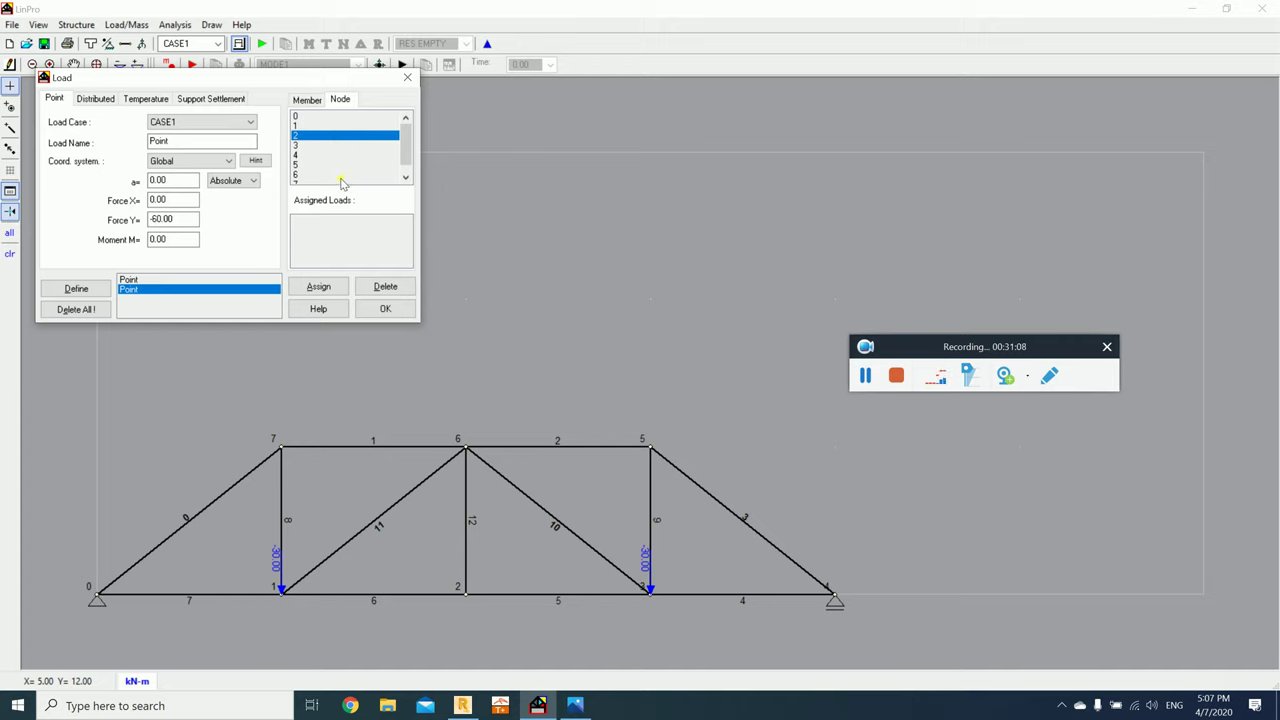
{"action": "left_click", "coordinate": [318, 287]}
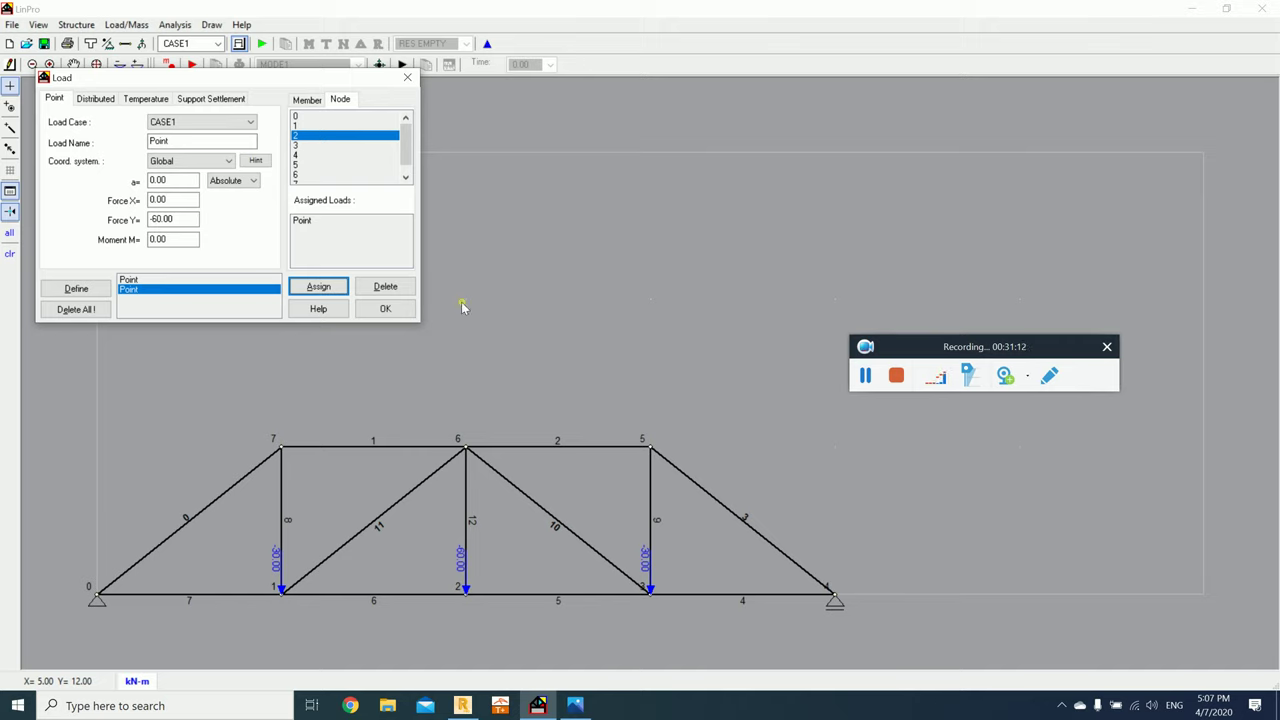
{"action": "left_click", "coordinate": [380, 309]}
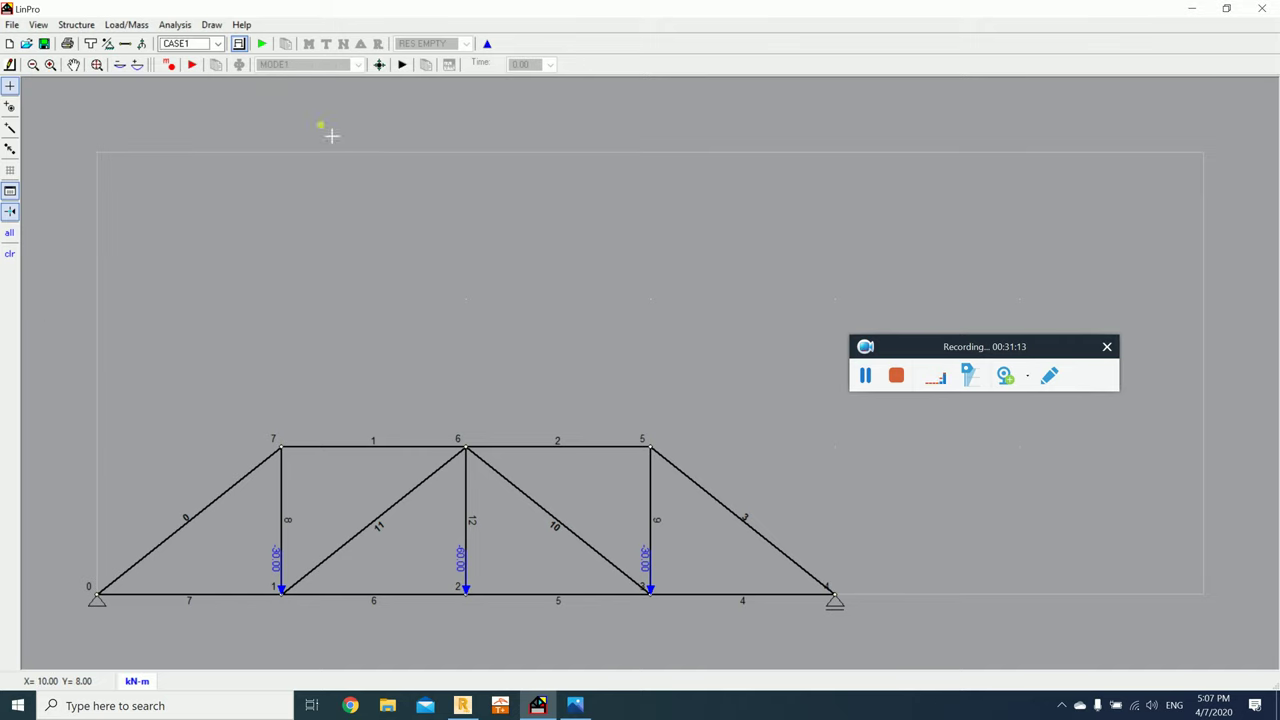
Step: Run the static analysis and view the truss's bending moment, shear force, axial force and support reaction diagrams
{"action": "left_click", "coordinate": [262, 44]}
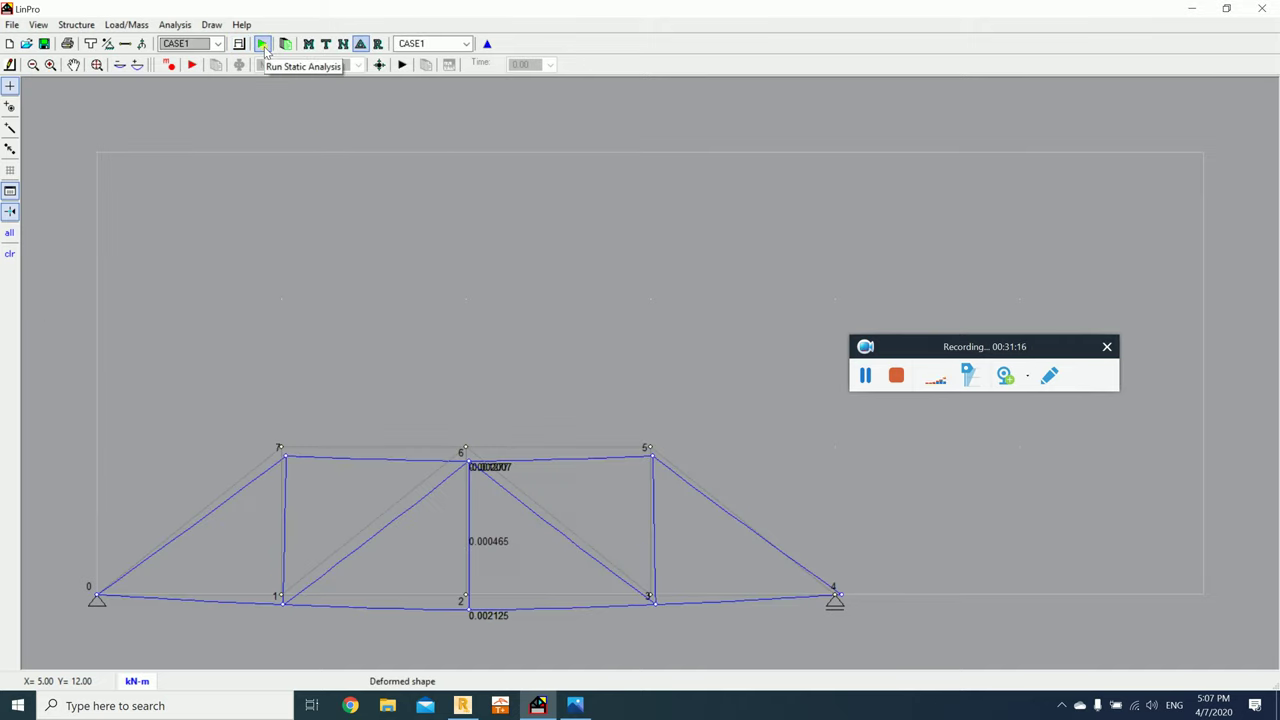
{"action": "left_click", "coordinate": [308, 44]}
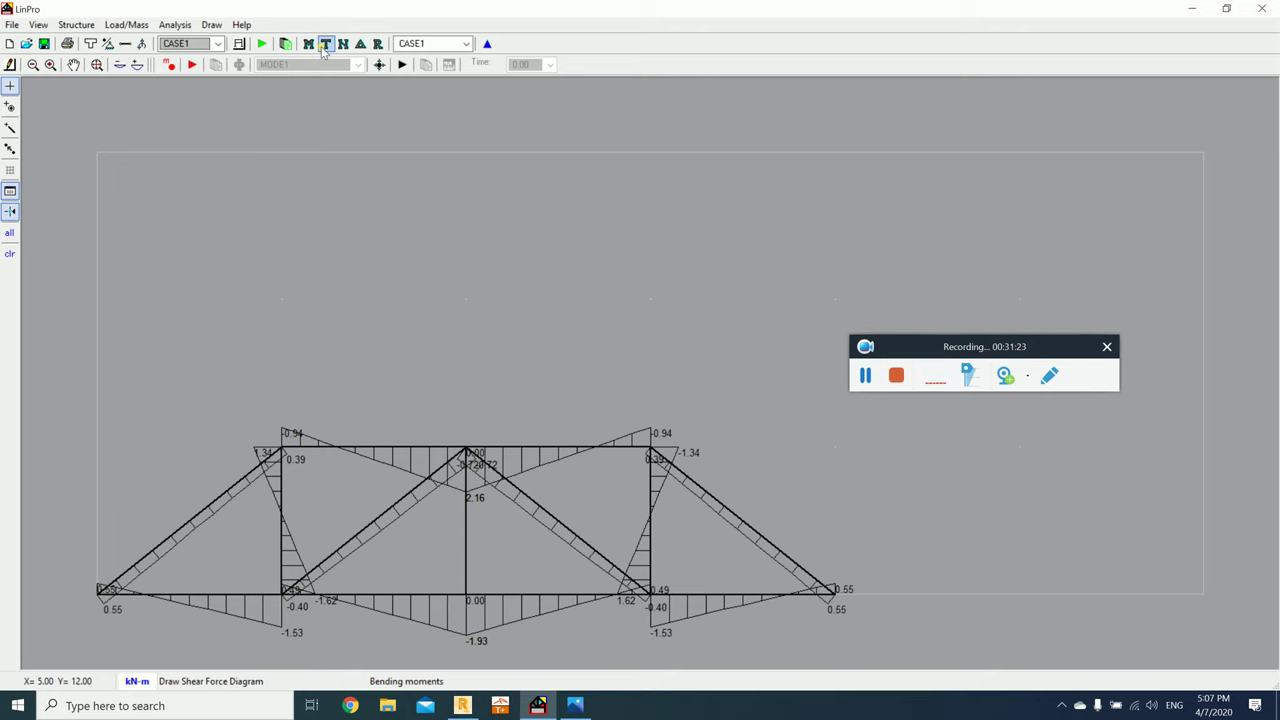
{"action": "left_click", "coordinate": [327, 46]}
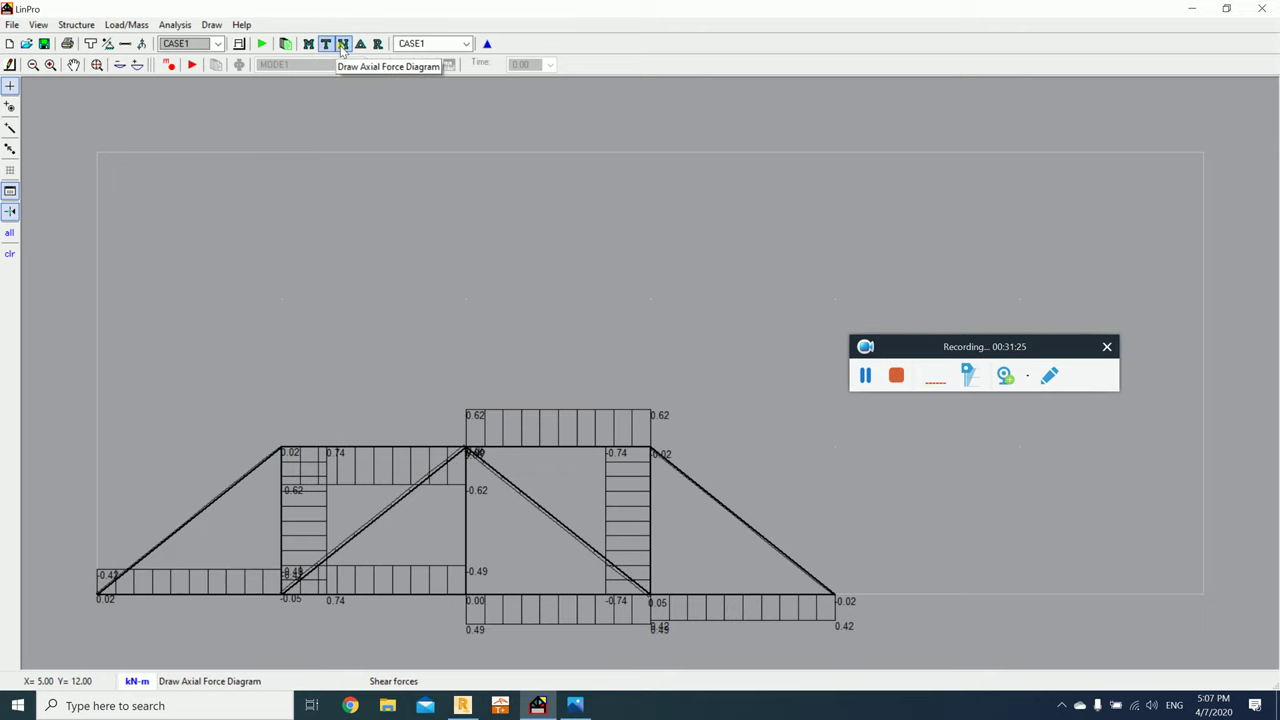
{"action": "left_click", "coordinate": [343, 44]}
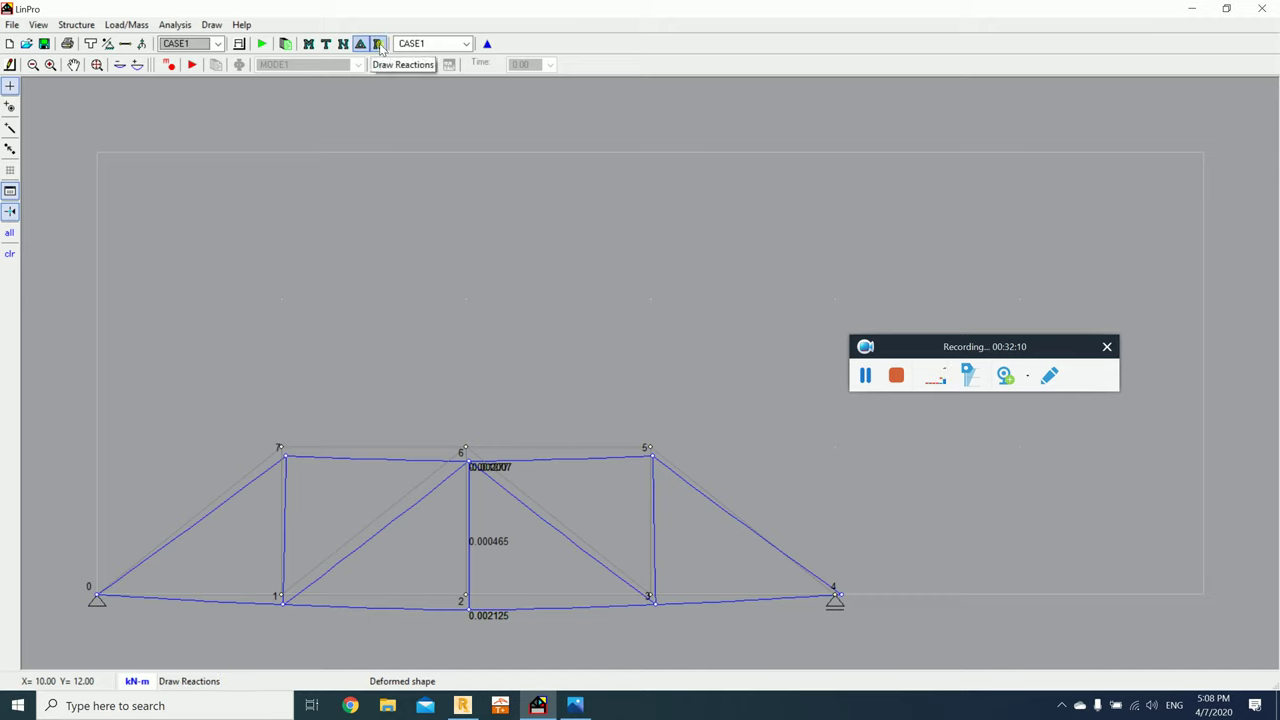
{"action": "left_click", "coordinate": [378, 45]}
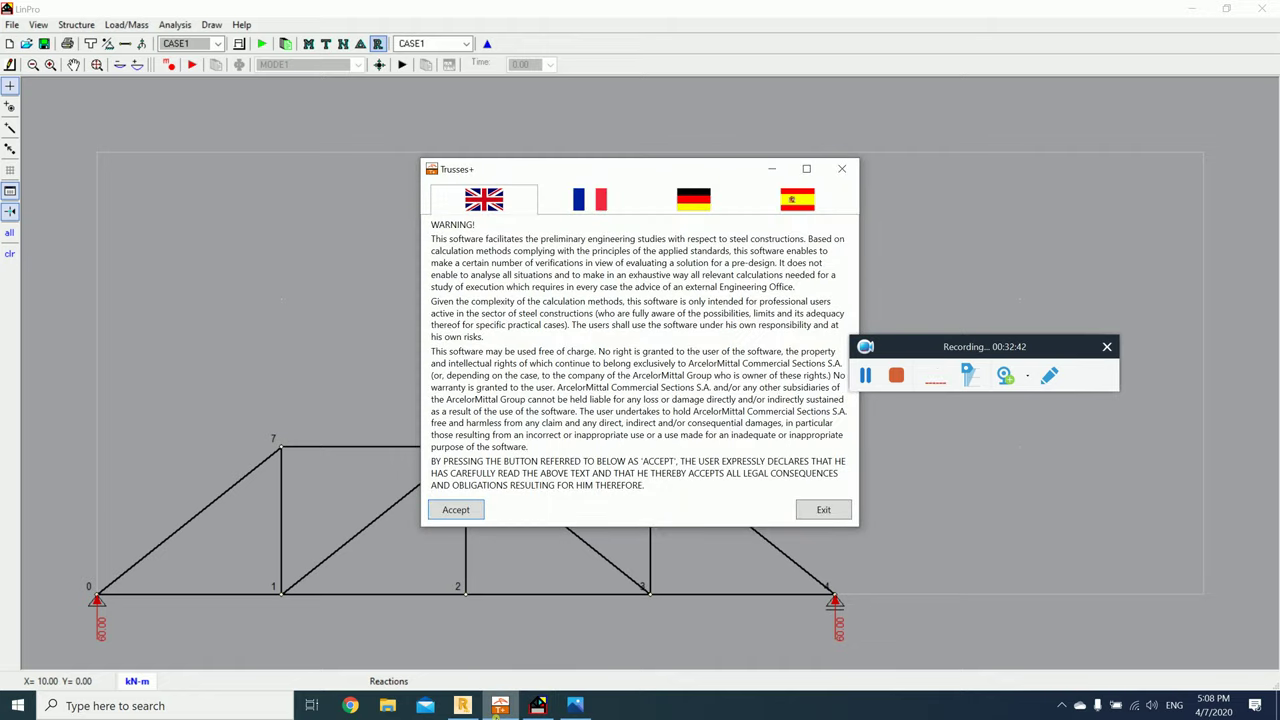
Step: Switch to Trusses+, accept its terms of use and continue past the update check to the truss workspace
{"action": "left_click", "coordinate": [452, 508]}
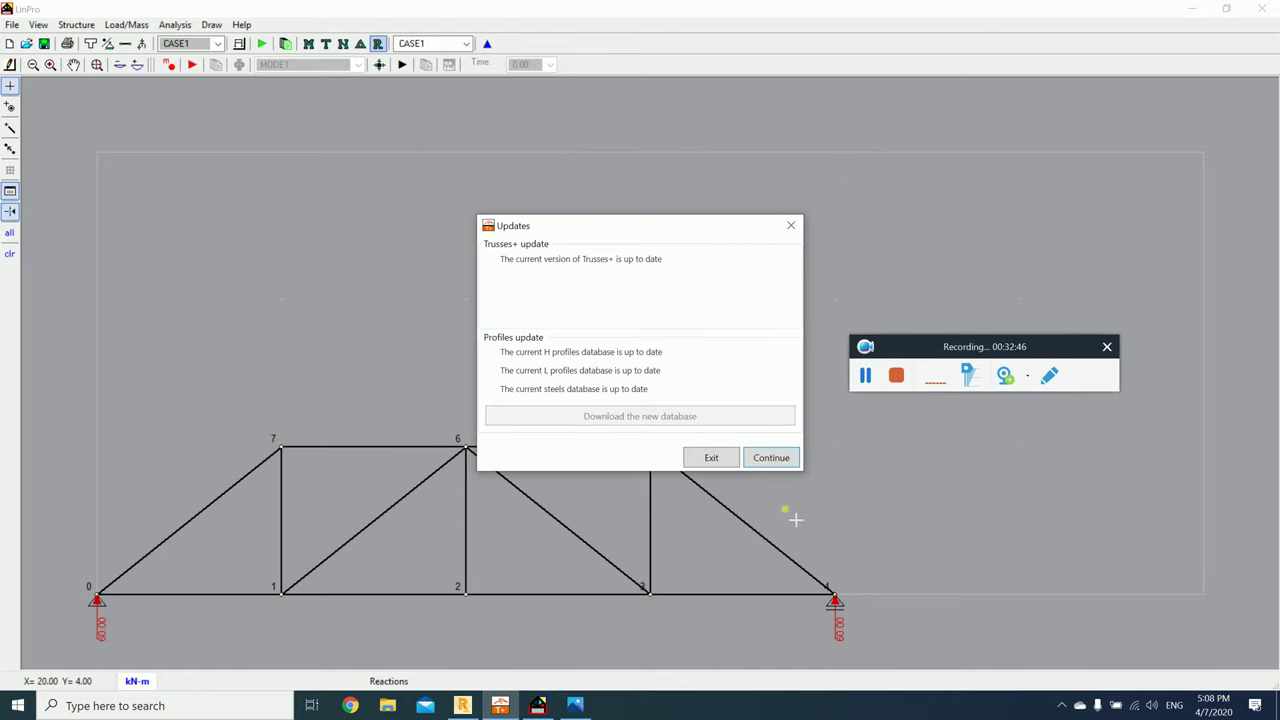
{"action": "left_click", "coordinate": [770, 457]}
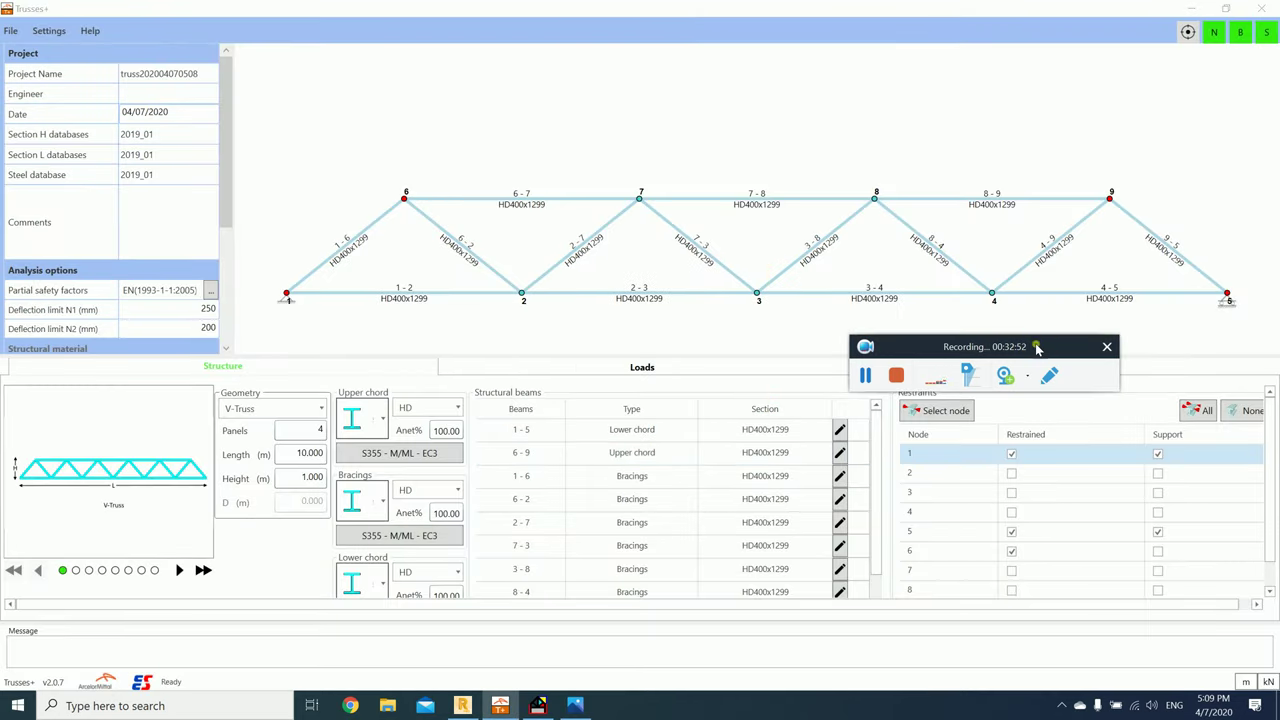
{"action": "left_click_drag", "start_coordinate": [1043, 338], "coordinate": [703, 639]}
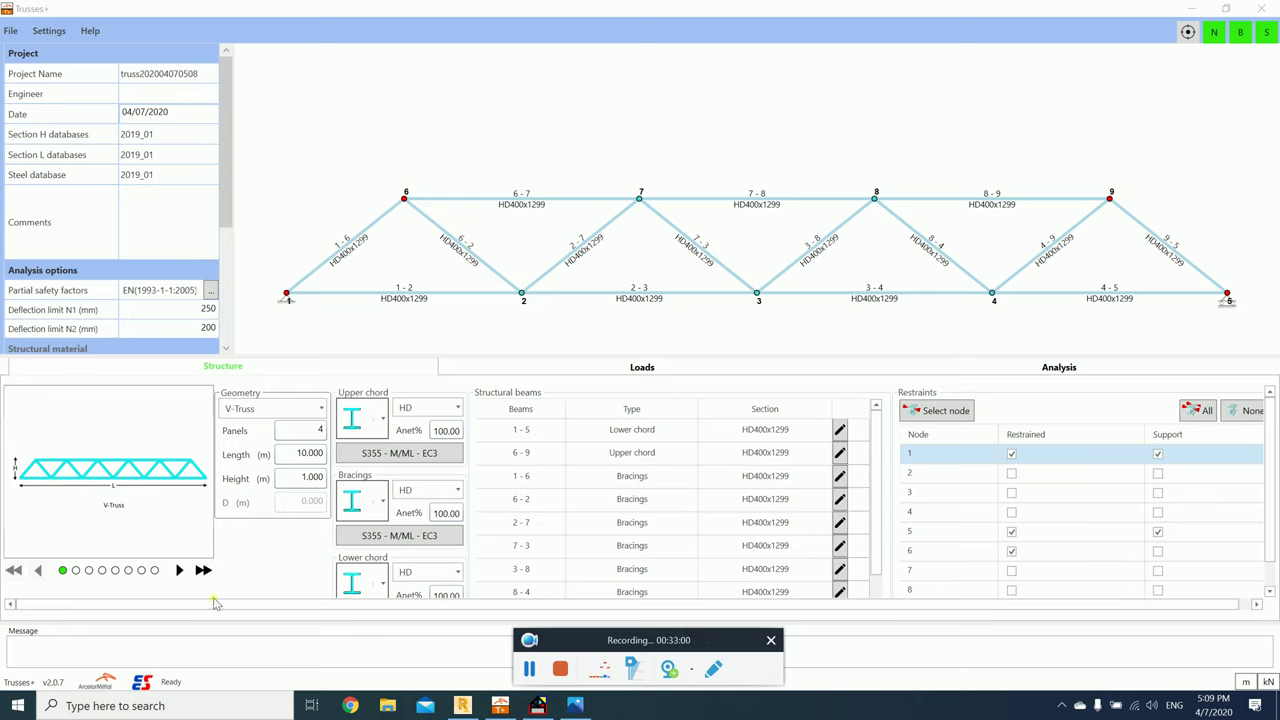
Step: Try the A-Truss template and return to the V-Truss template, acknowledging the reset notices
{"action": "left_click", "coordinate": [179, 570]}
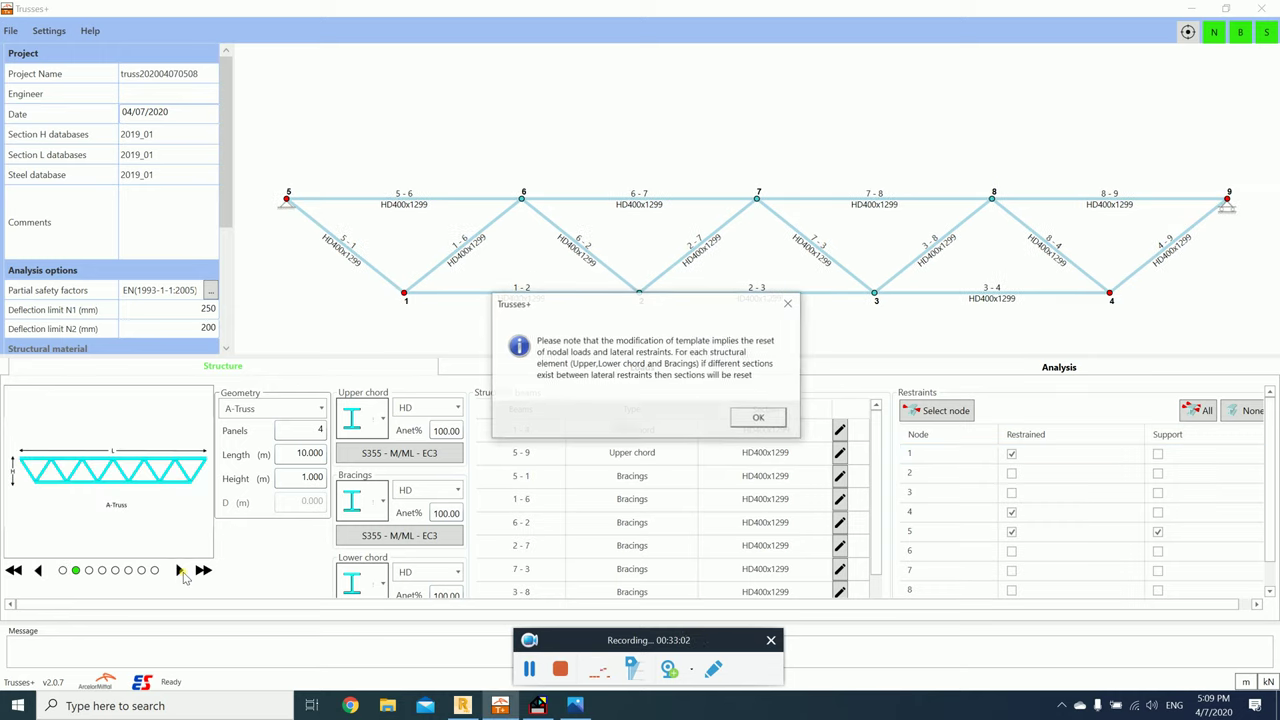
{"action": "left_click", "coordinate": [757, 418]}
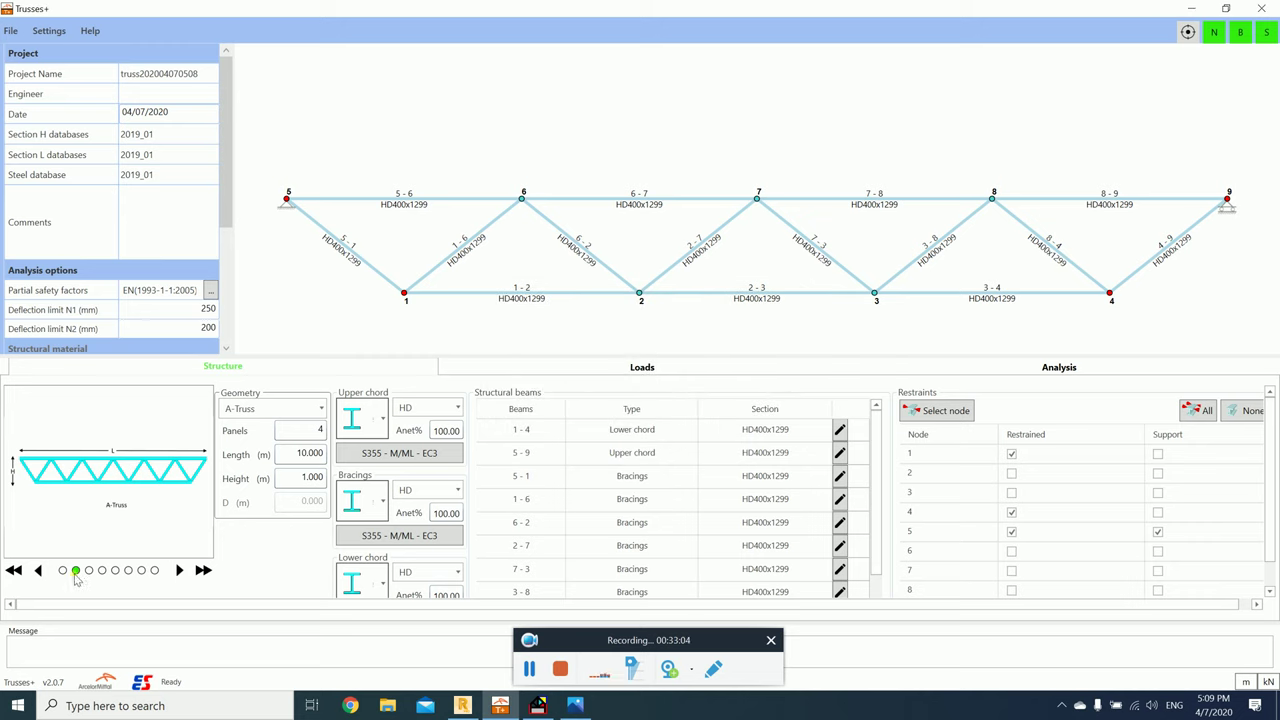
{"action": "left_click", "coordinate": [38, 570]}
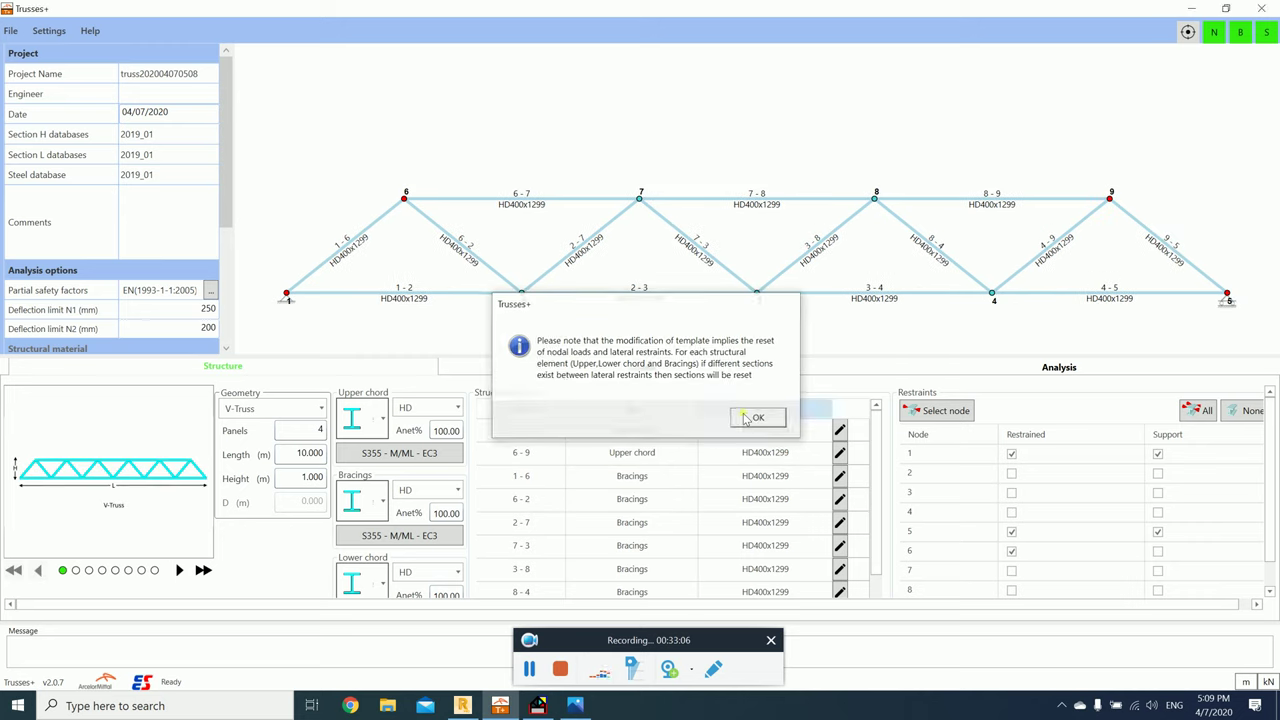
{"action": "left_click", "coordinate": [757, 418]}
Step: Set the V-Truss geometry to 5 panels and a length of 25 m, acknowledging the panel reset notice
{"action": "left_click", "coordinate": [317, 434]}
{"action": "double_click", "coordinate": [319, 430]}
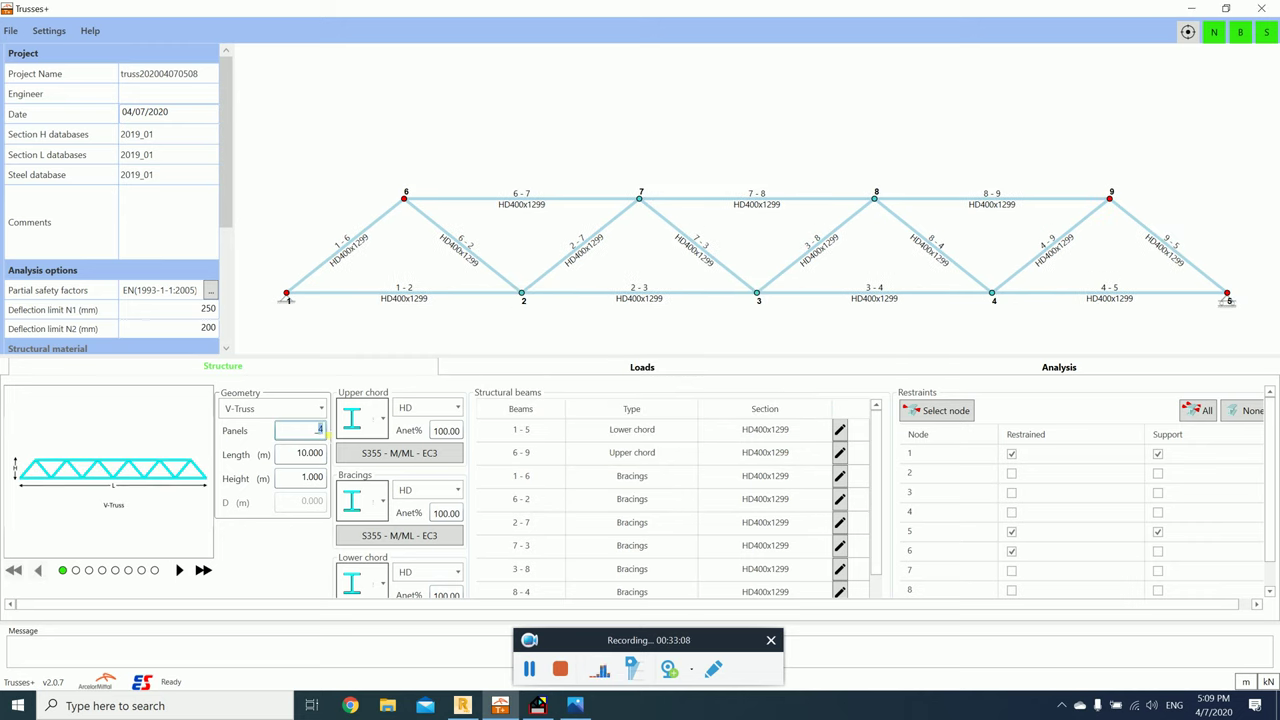
{"action": "type", "text": "5"}
{"action": "left_click", "coordinate": [322, 455]}
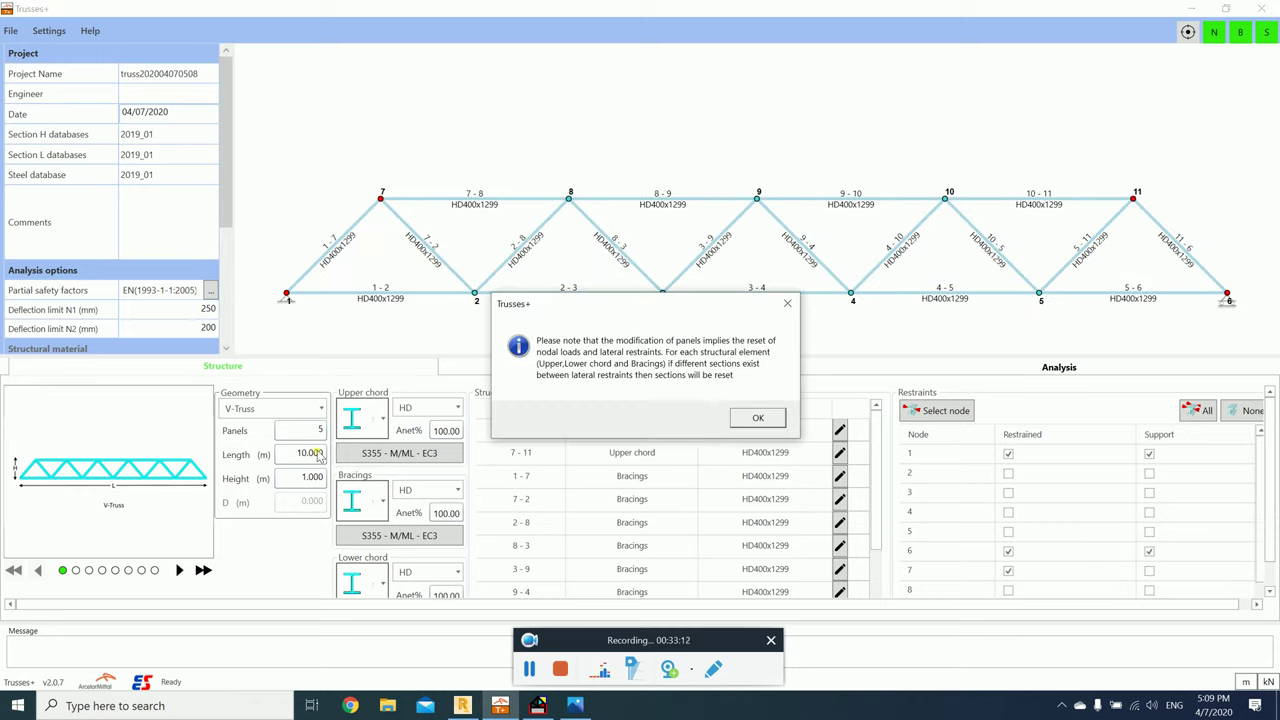
{"action": "left_click", "coordinate": [754, 419]}
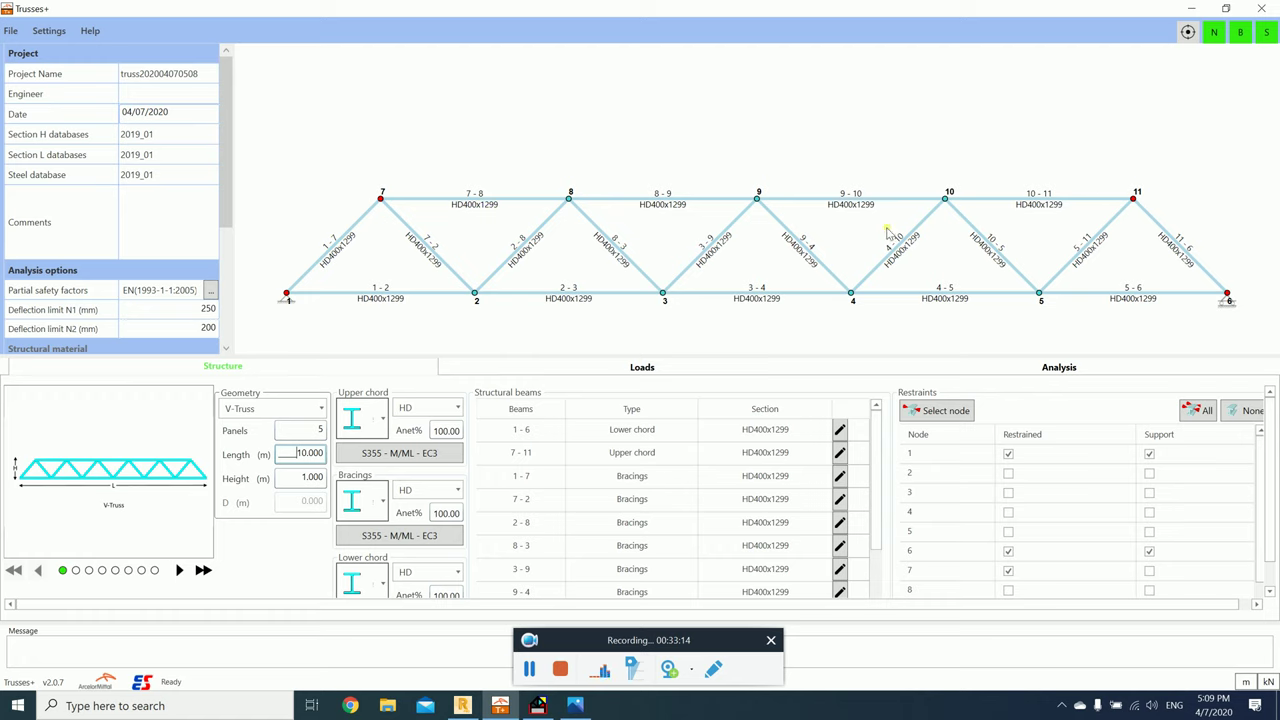
{"action": "left_click_drag", "start_coordinate": [300, 455], "coordinate": [337, 455]}
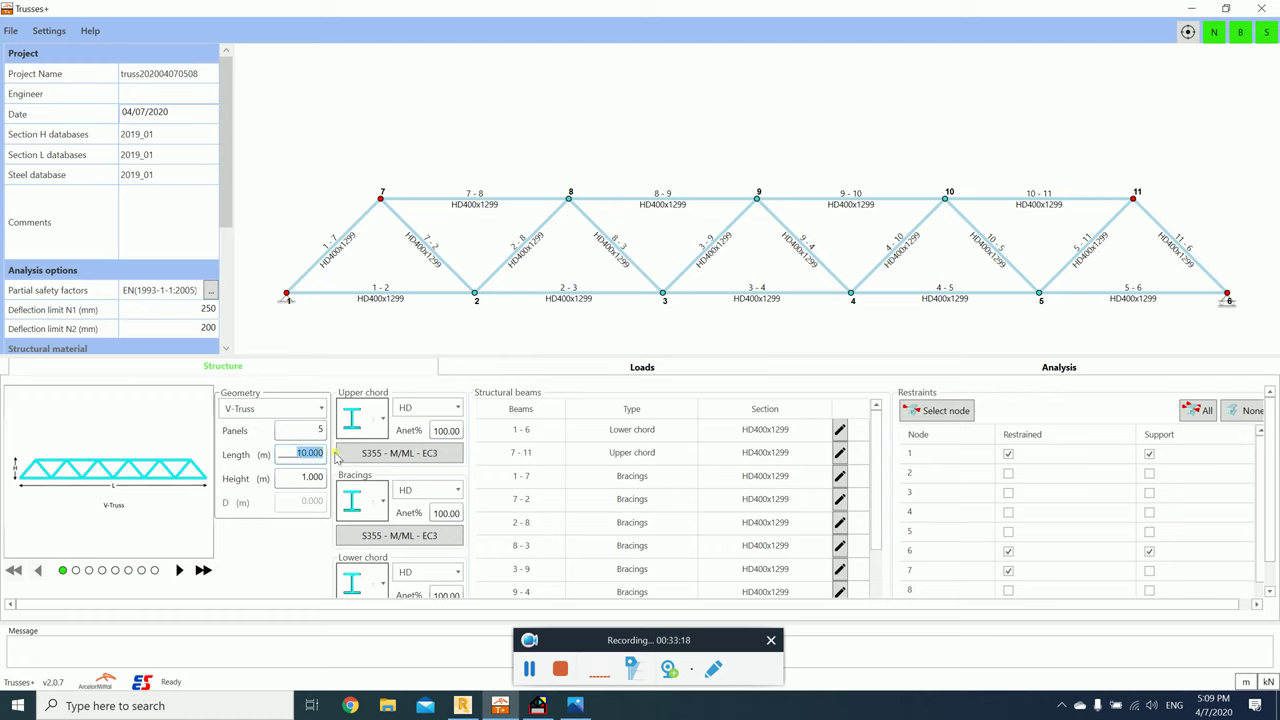
{"action": "type", "text": "25."}
Step: Set the V-Truss height to 4 m
{"action": "left_click", "coordinate": [312, 478]}
{"action": "double_click", "coordinate": [312, 478]}
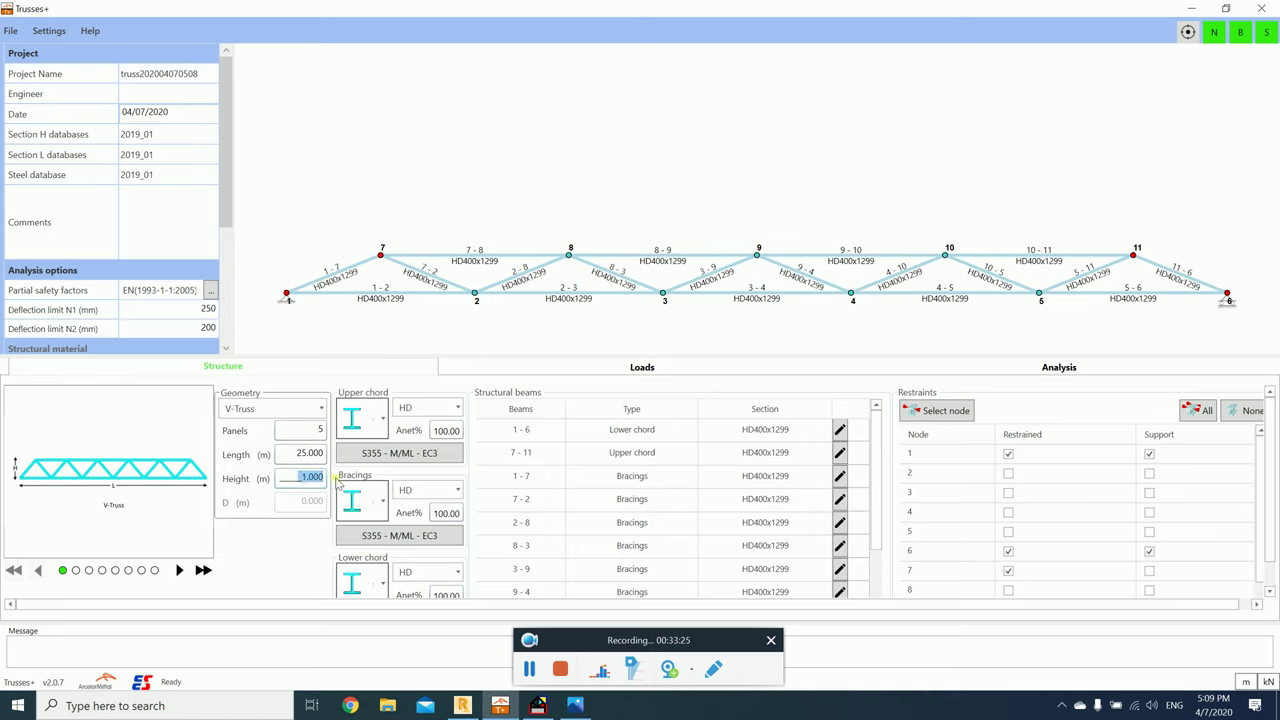
{"action": "type", "text": "4"}
{"action": "left_click", "coordinate": [318, 454]}
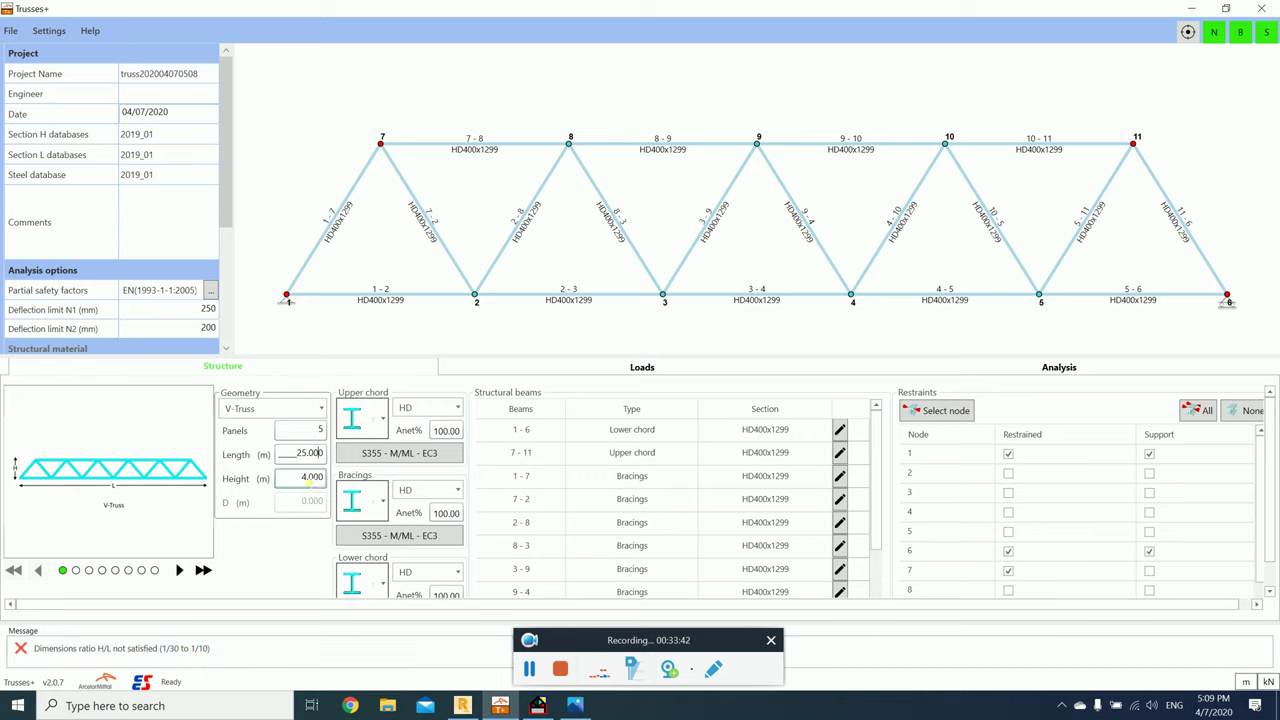
Step: Set the V-Truss height to 2 m and apply the value
{"action": "left_click_drag", "start_coordinate": [288, 478], "coordinate": [330, 482]}
{"action": "type", "text": "2"}
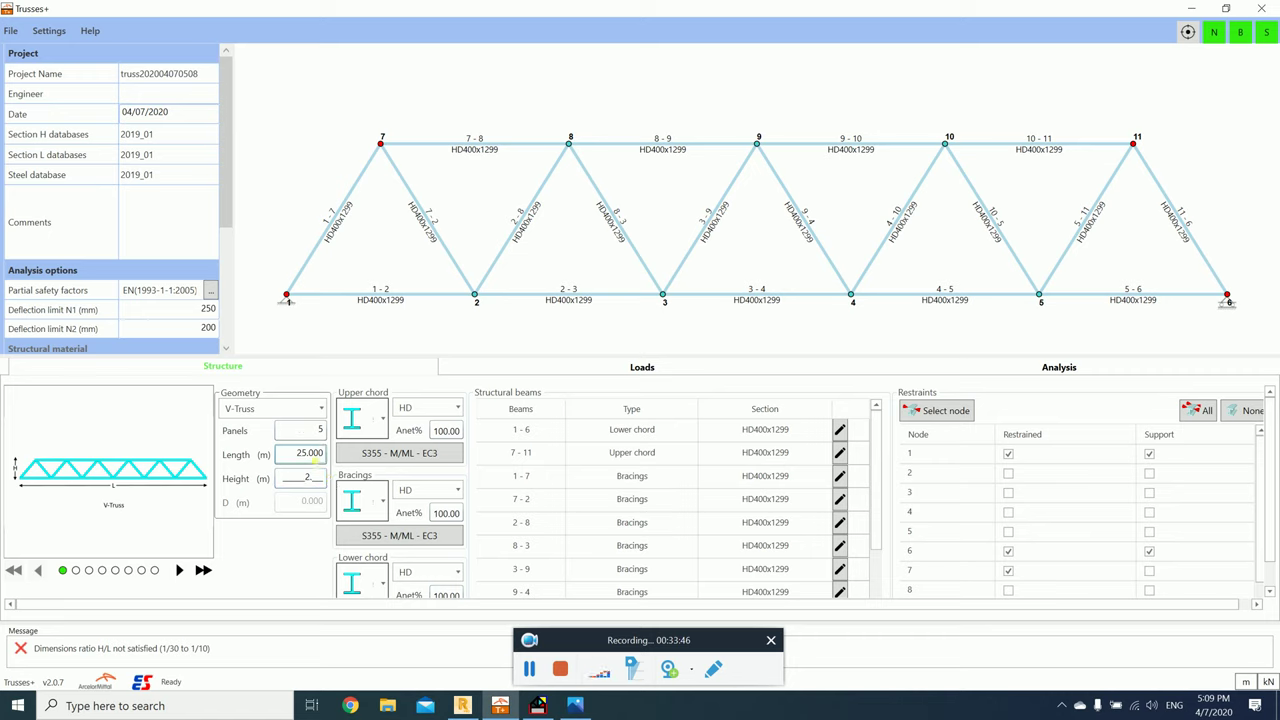
{"action": "left_click", "coordinate": [298, 454]}
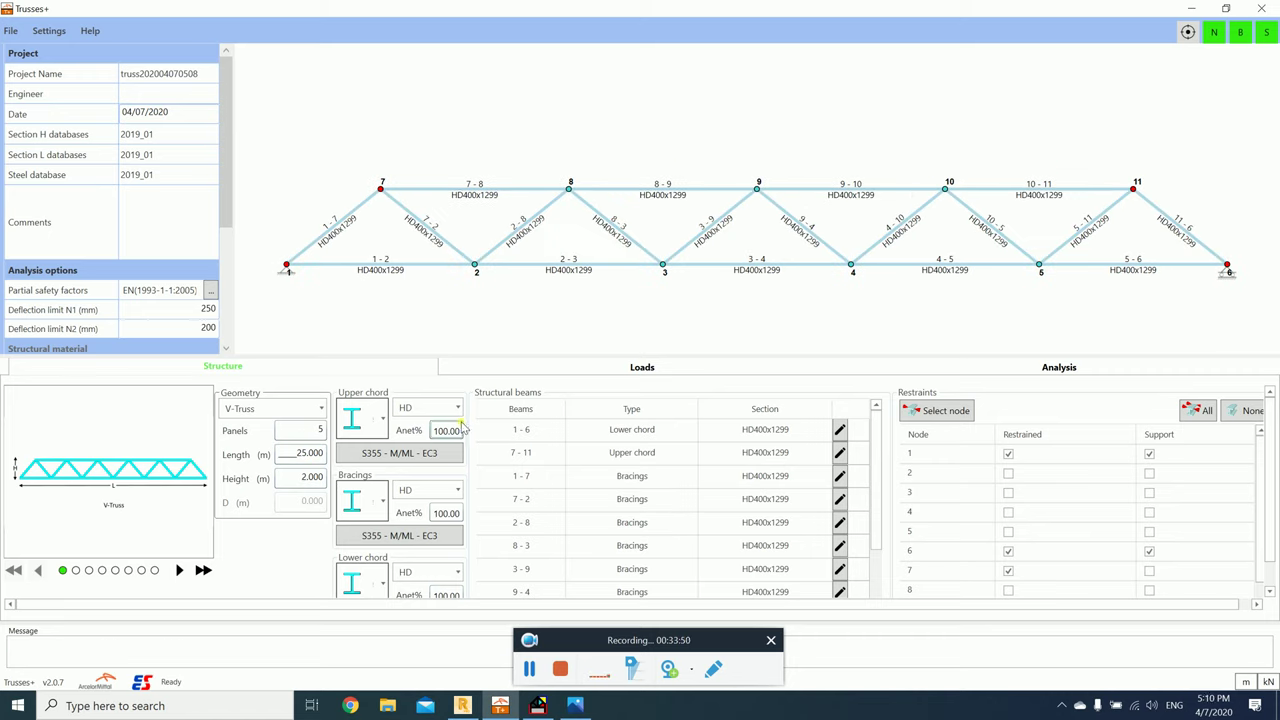
Step: Browse the HD sections available for the lower chord and close the section selection without choosing one
{"action": "left_click", "coordinate": [840, 430]}
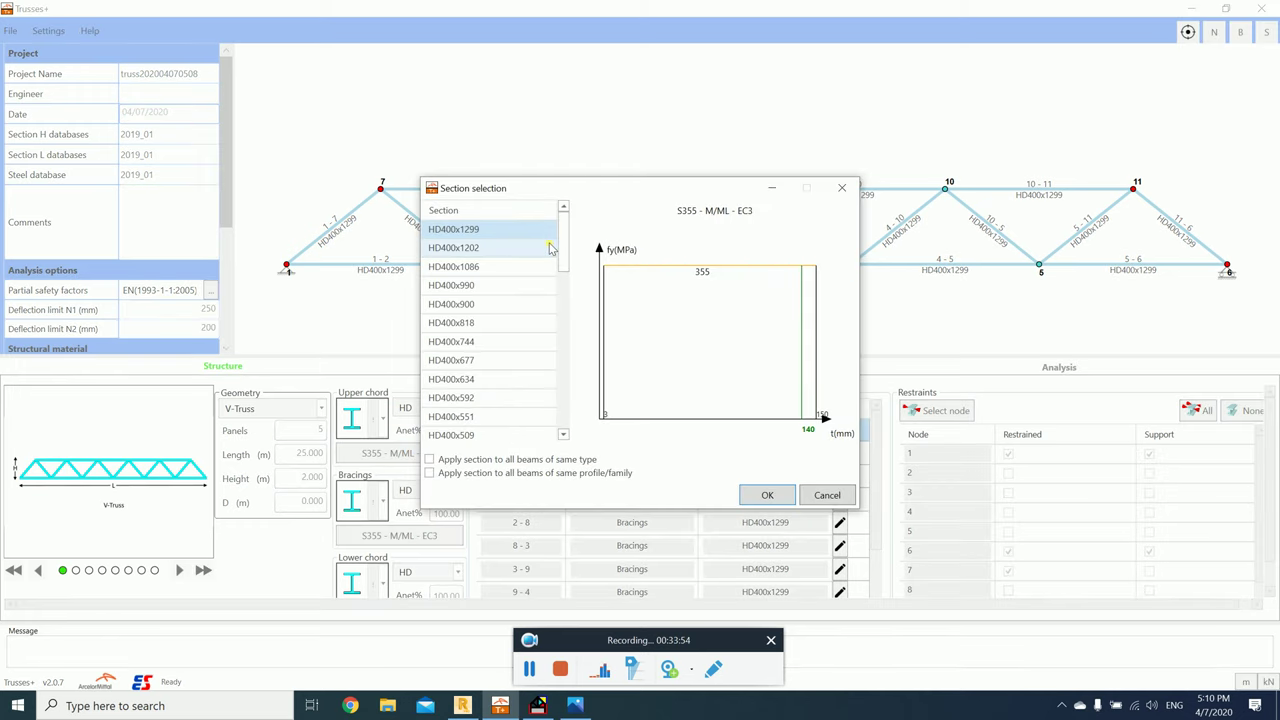
{"action": "left_click_drag", "start_coordinate": [563, 246], "coordinate": [565, 405]}
{"action": "left_click", "coordinate": [845, 190]}
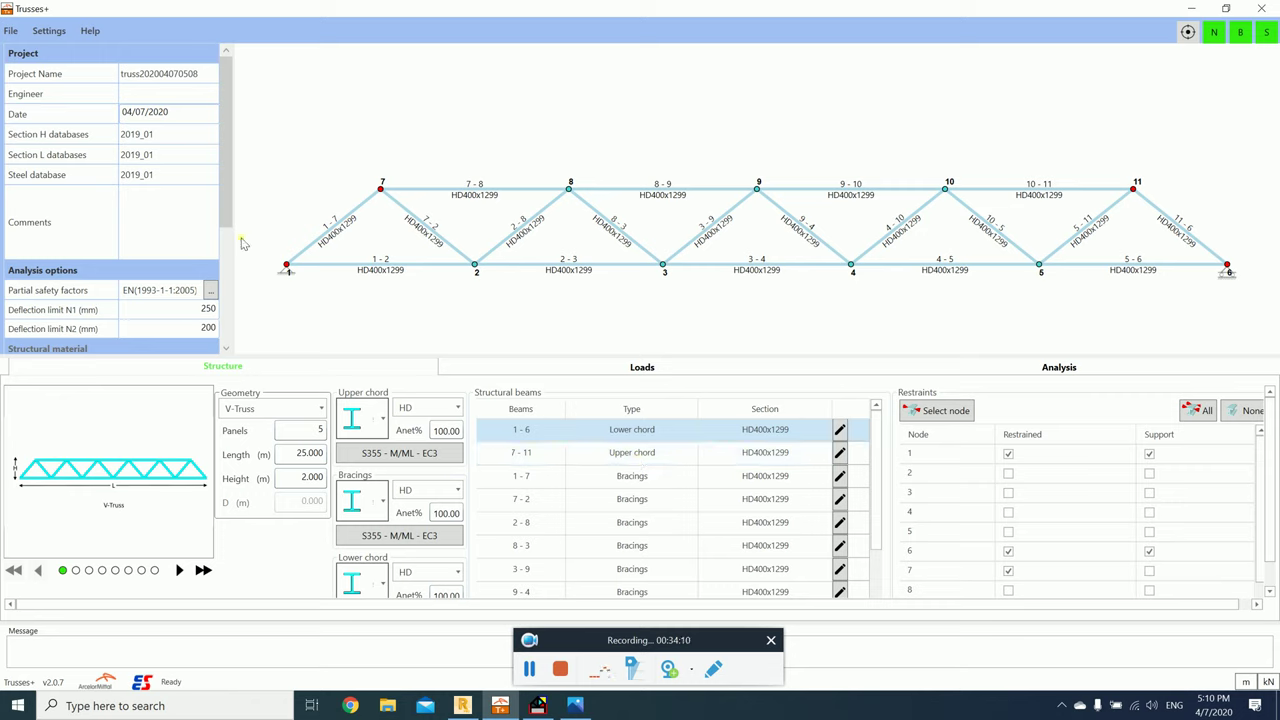
Step: Review the analysis options and load combination factors, including γG max and the snow ψ0 factor
{"action": "left_click_drag", "start_coordinate": [222, 215], "coordinate": [228, 327]}
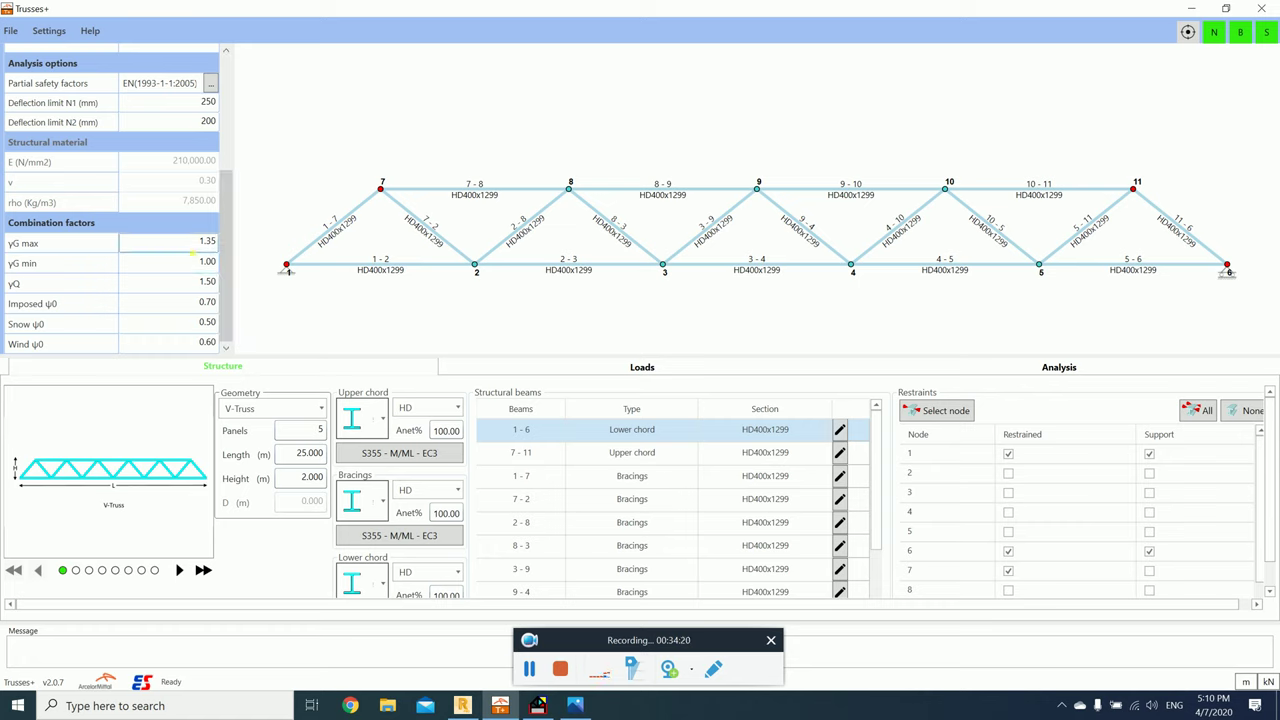
{"action": "left_click", "coordinate": [189, 249]}
{"action": "left_click_drag", "start_coordinate": [189, 249], "coordinate": [225, 247]}
{"action": "double_click", "coordinate": [225, 247]}
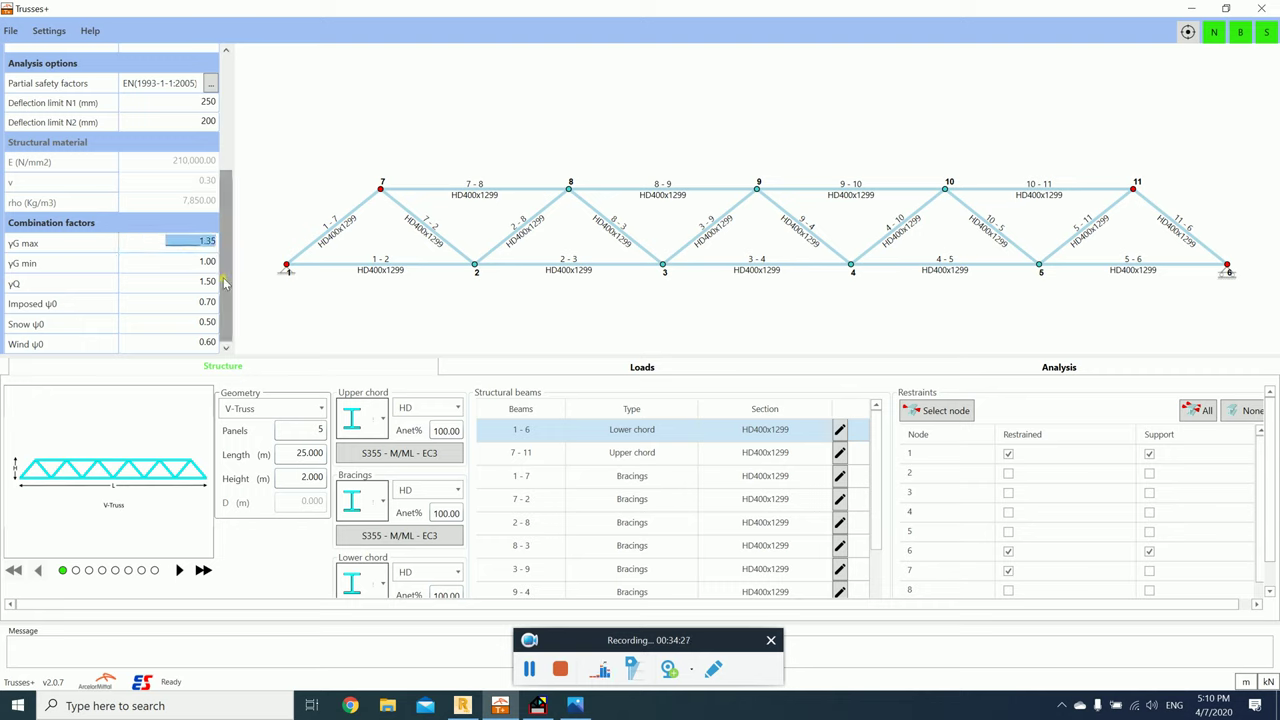
{"action": "left_click", "coordinate": [200, 326]}
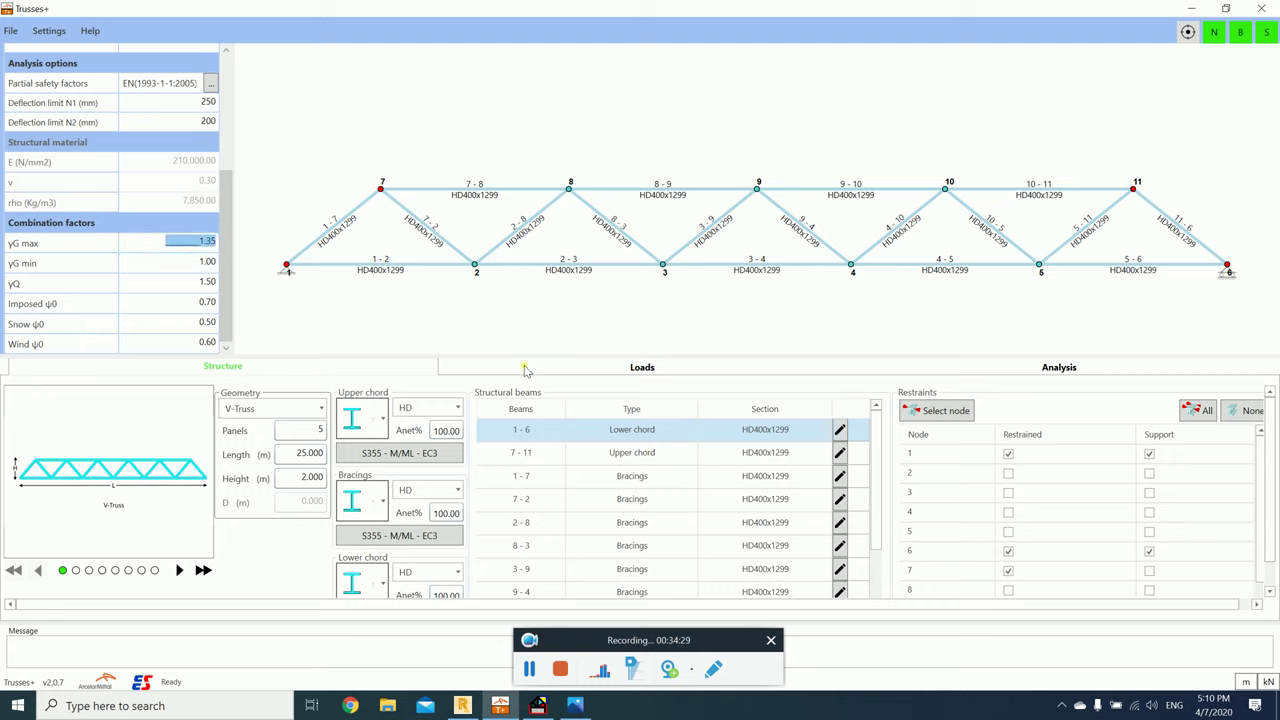
Step: Set the permanent area load G to 0.5 kN/m2 and review the imposed, wind and snow loads
{"action": "left_click", "coordinate": [558, 367]}
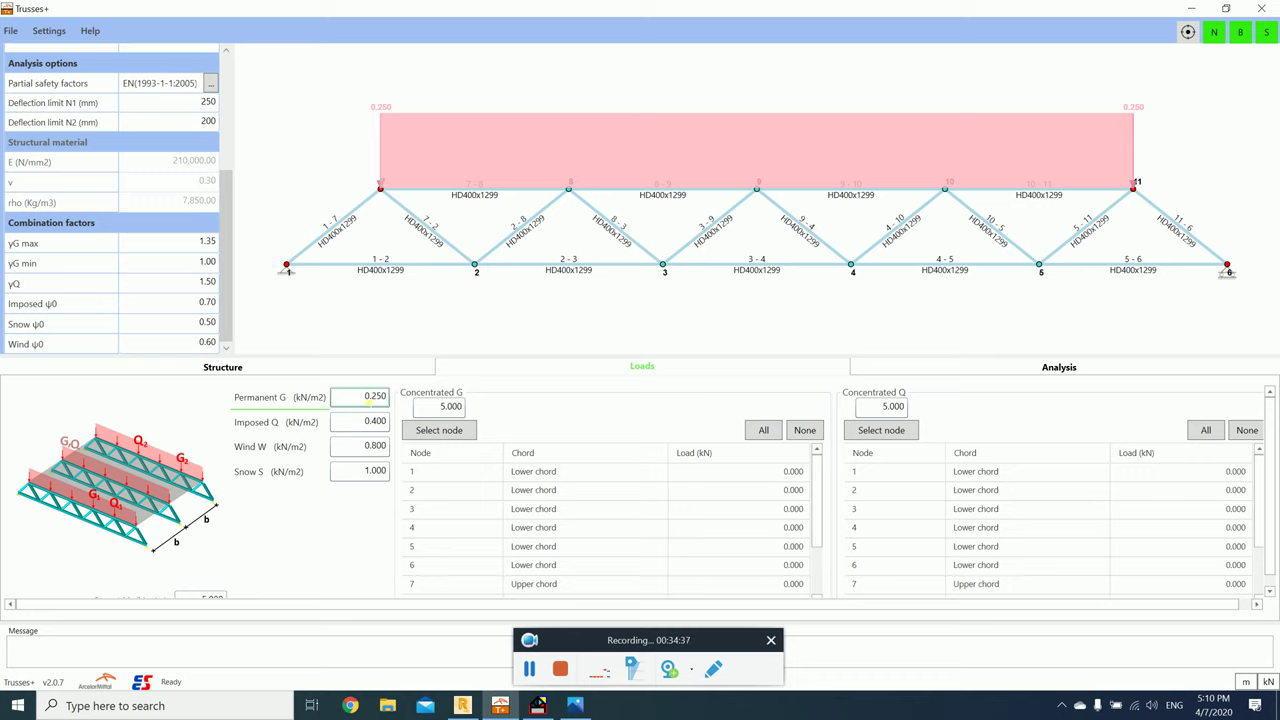
{"action": "double_click", "coordinate": [375, 396]}
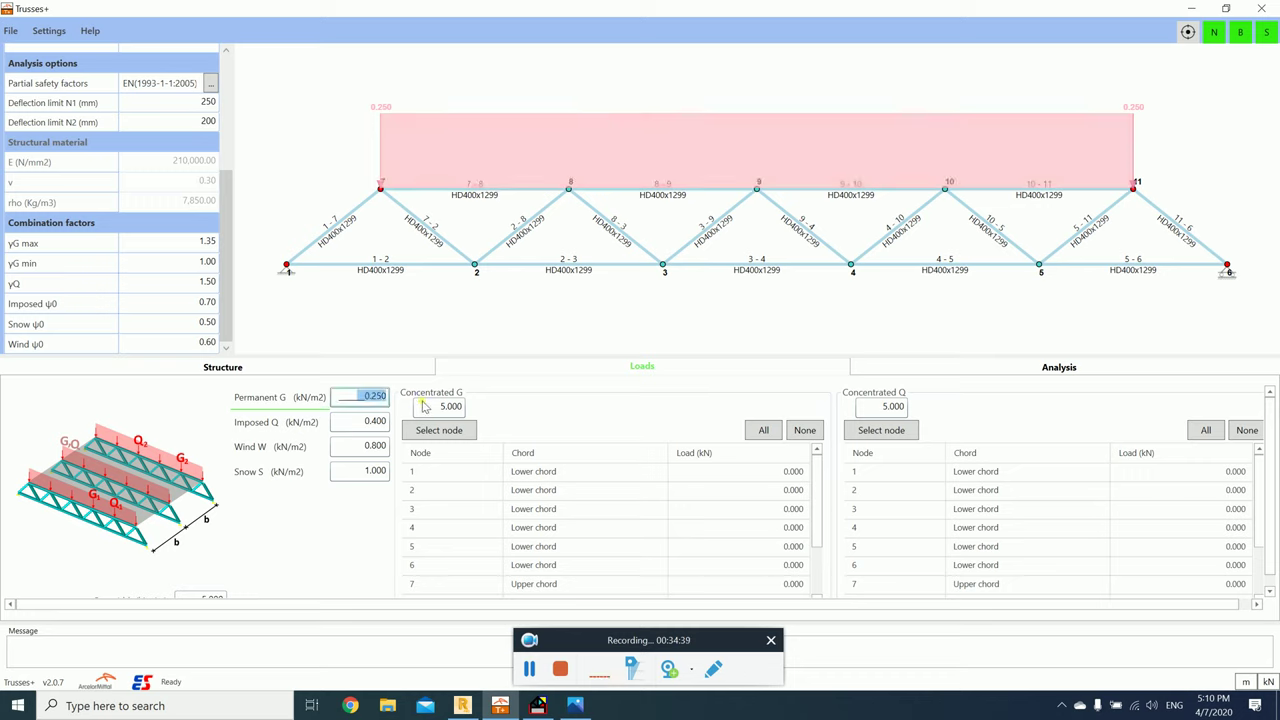
{"action": "type", "text": "0.5"}
{"action": "left_click", "coordinate": [378, 421]}
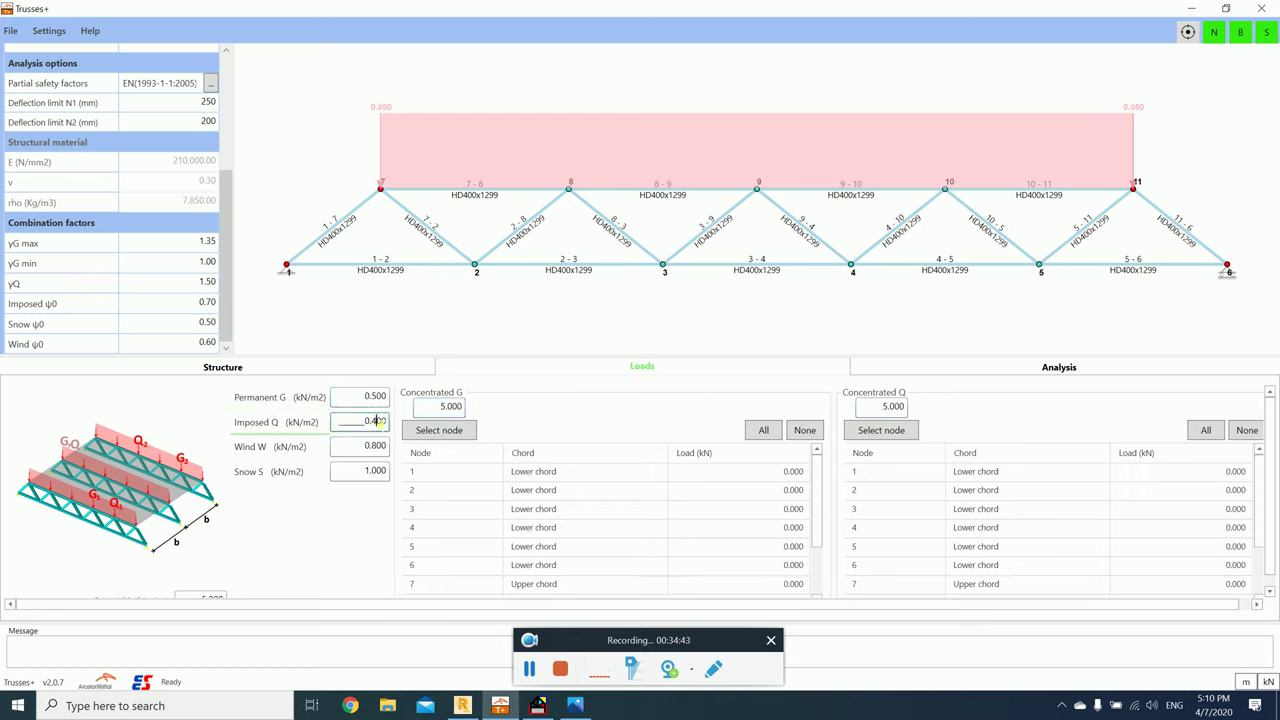
{"action": "left_click", "coordinate": [372, 400]}
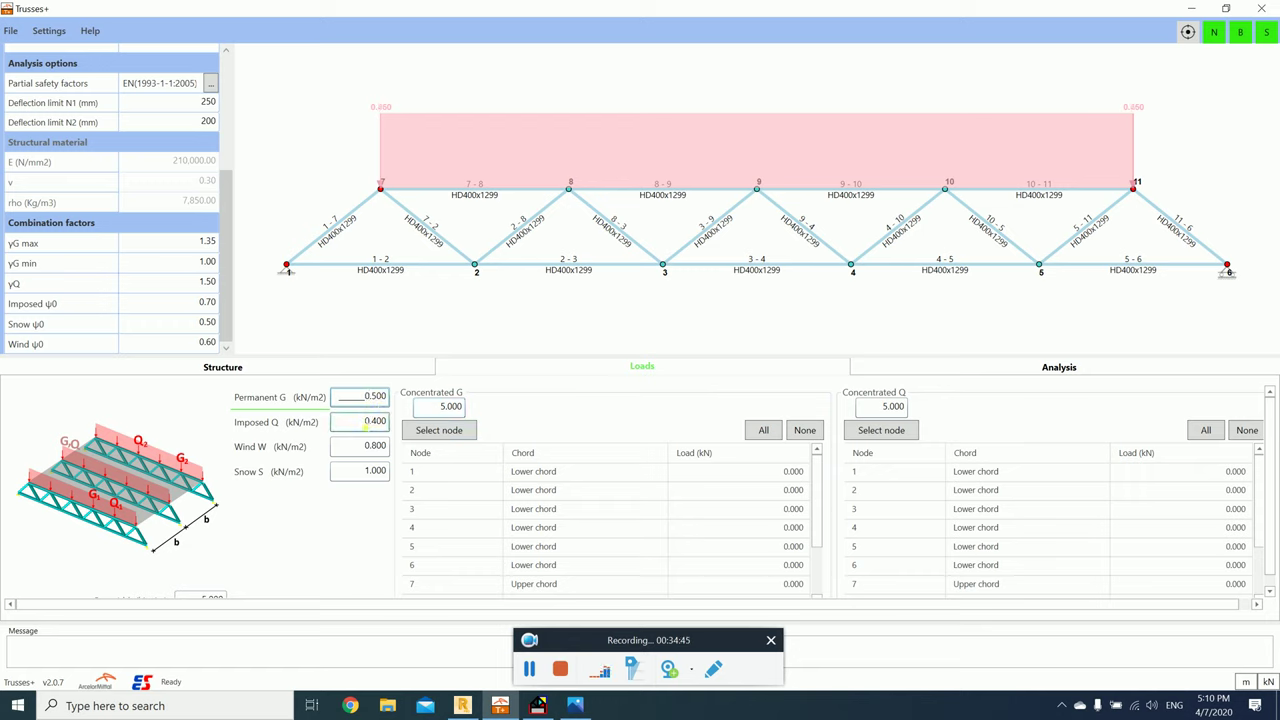
{"action": "left_click", "coordinate": [368, 447]}
{"action": "left_click", "coordinate": [384, 477]}
Step: Try a 5 kN concentrated permanent load on all truss nodes and clear it from every node
{"action": "left_click", "coordinate": [437, 405]}
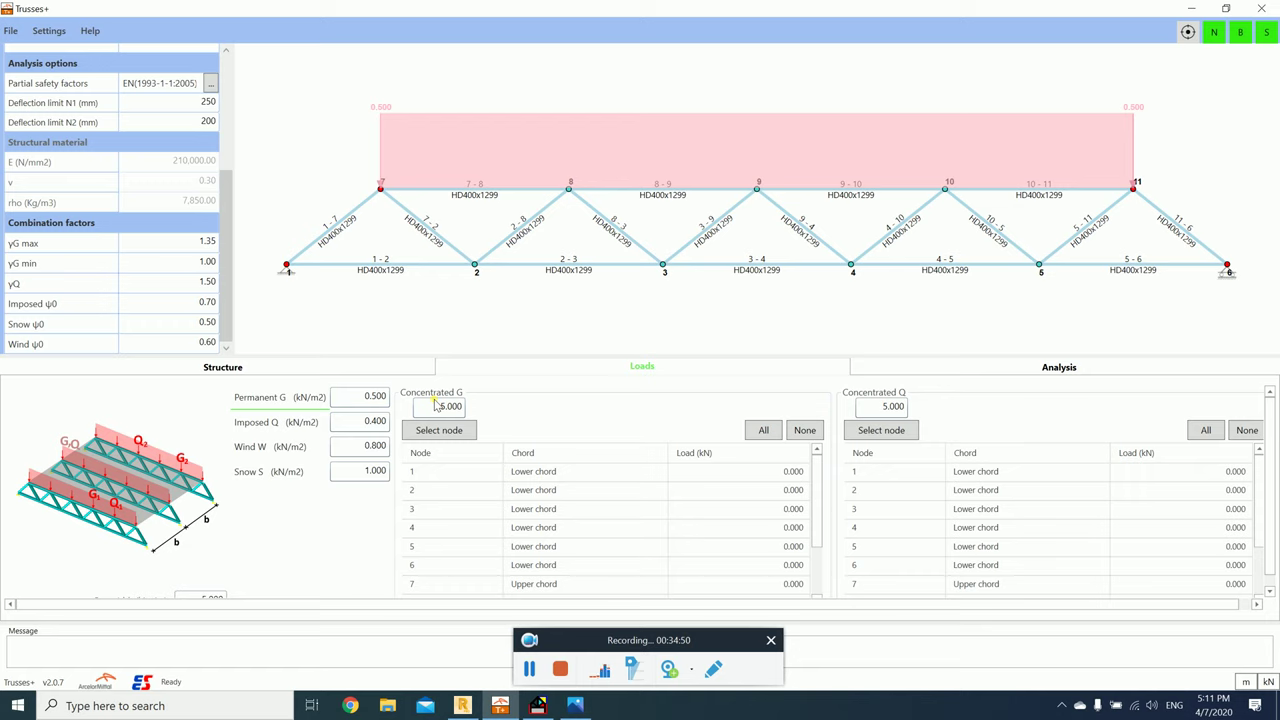
{"action": "left_click", "coordinate": [434, 406]}
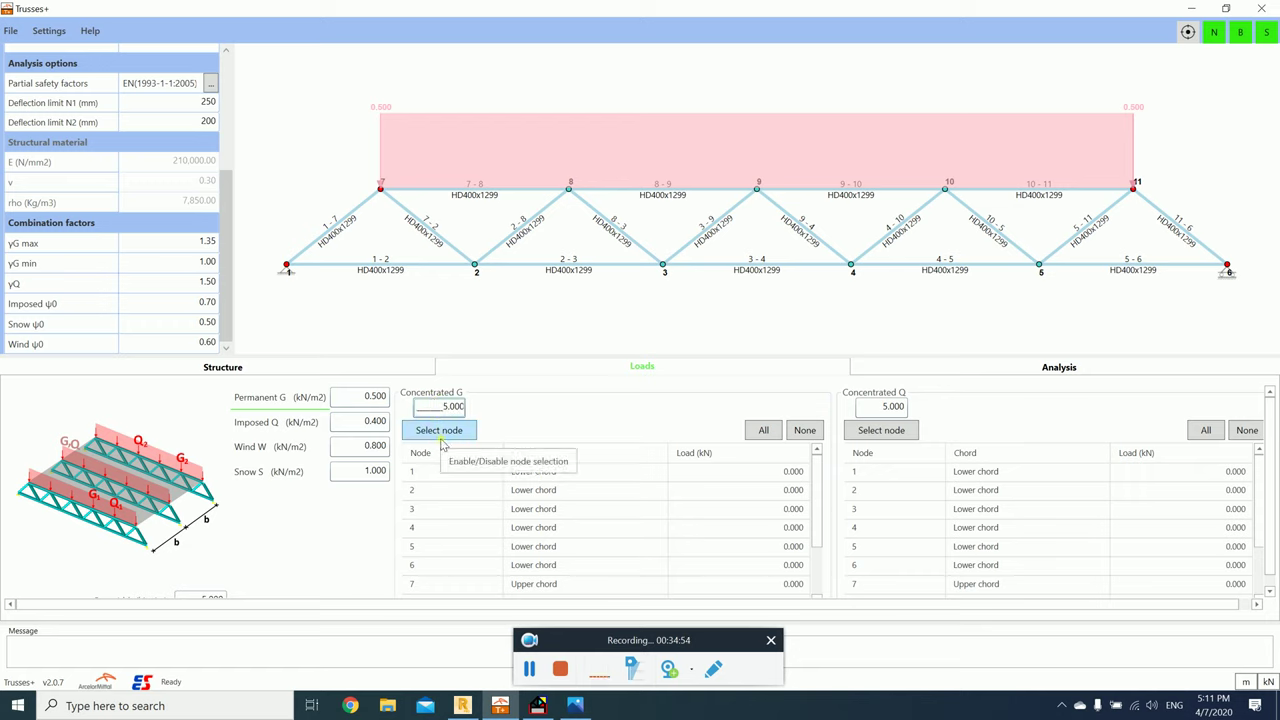
{"action": "left_click", "coordinate": [763, 432]}
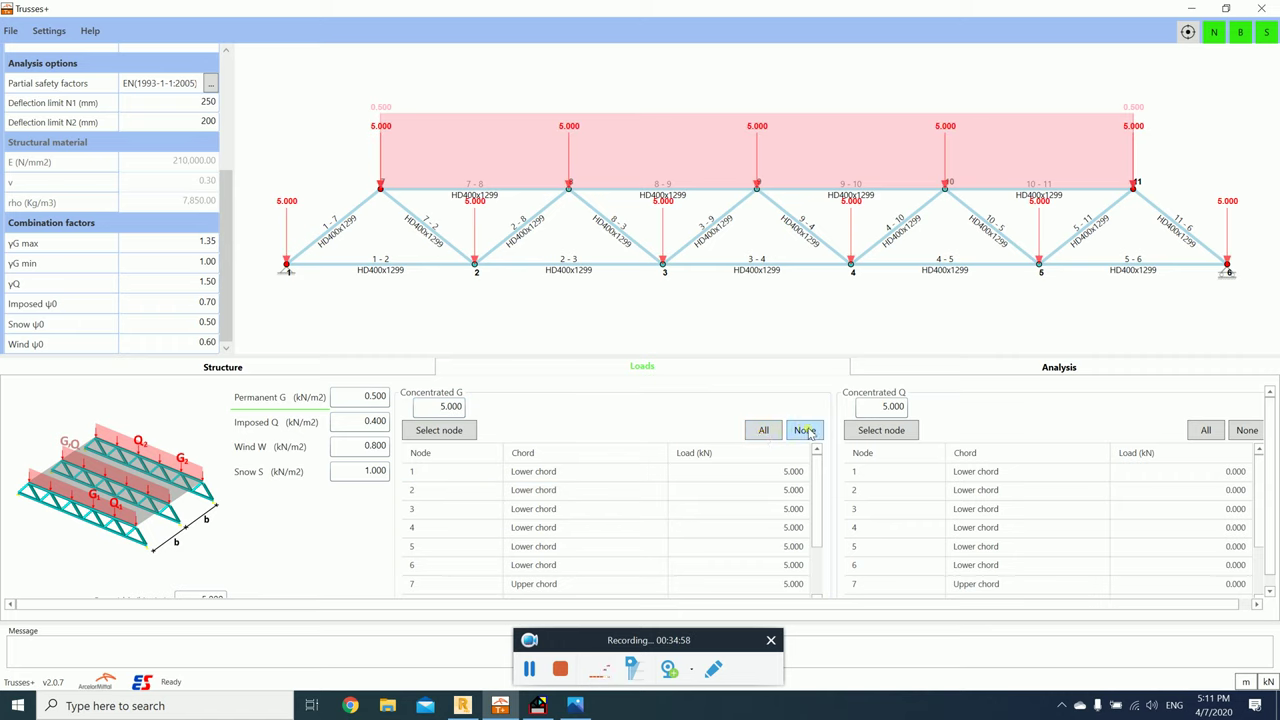
{"action": "left_click", "coordinate": [805, 430]}
Step: Apply 5 kN concentrated permanent loads individually at nodes 2, 8 and 3
{"action": "left_click", "coordinate": [449, 432]}
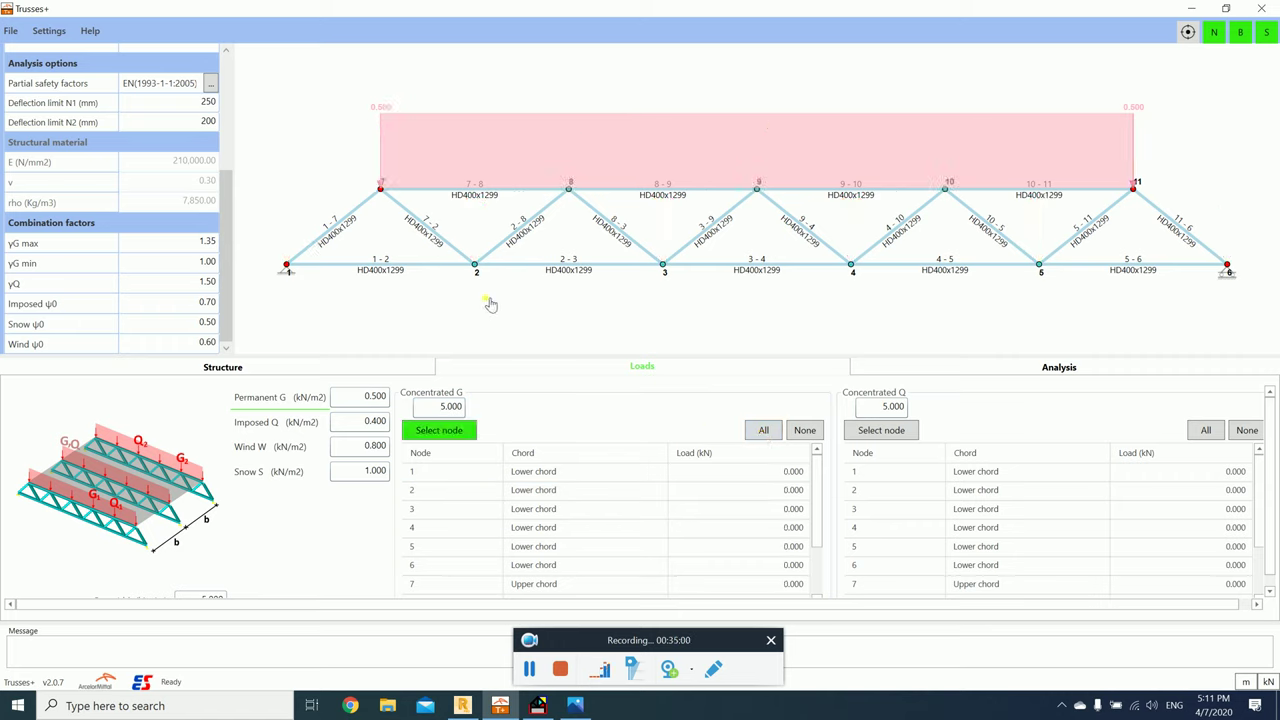
{"action": "left_click", "coordinate": [476, 265]}
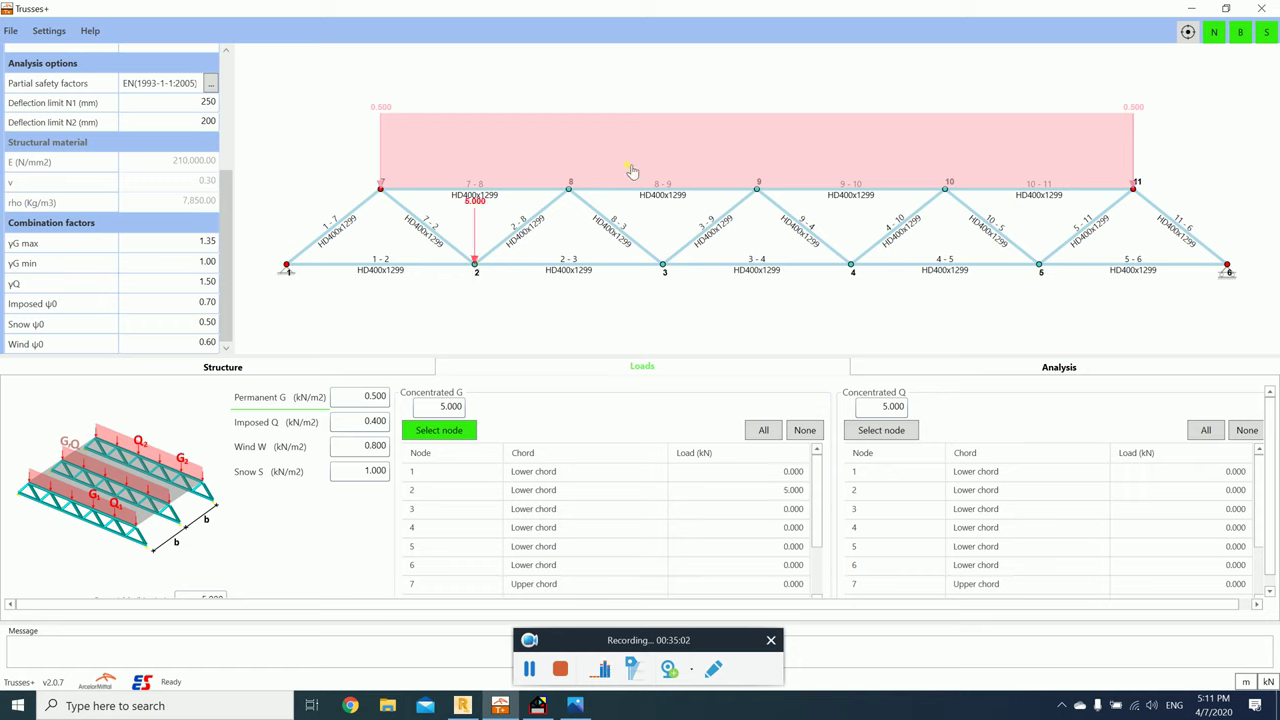
{"action": "left_click", "coordinate": [570, 189]}
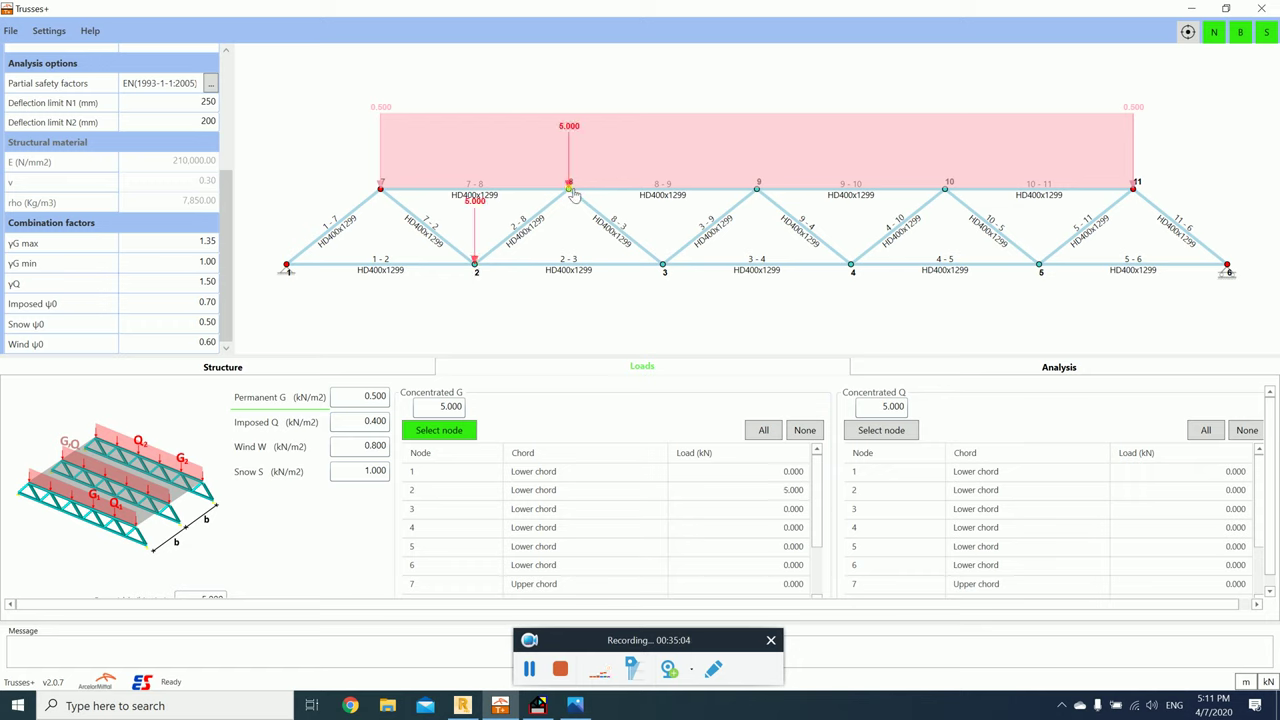
{"action": "left_click", "coordinate": [664, 267]}
{"action": "left_click", "coordinate": [906, 405]}
Step: Run the advanced optimization of the V-Truss, allowing different section types between lateral restraints
{"action": "left_click", "coordinate": [1052, 370]}
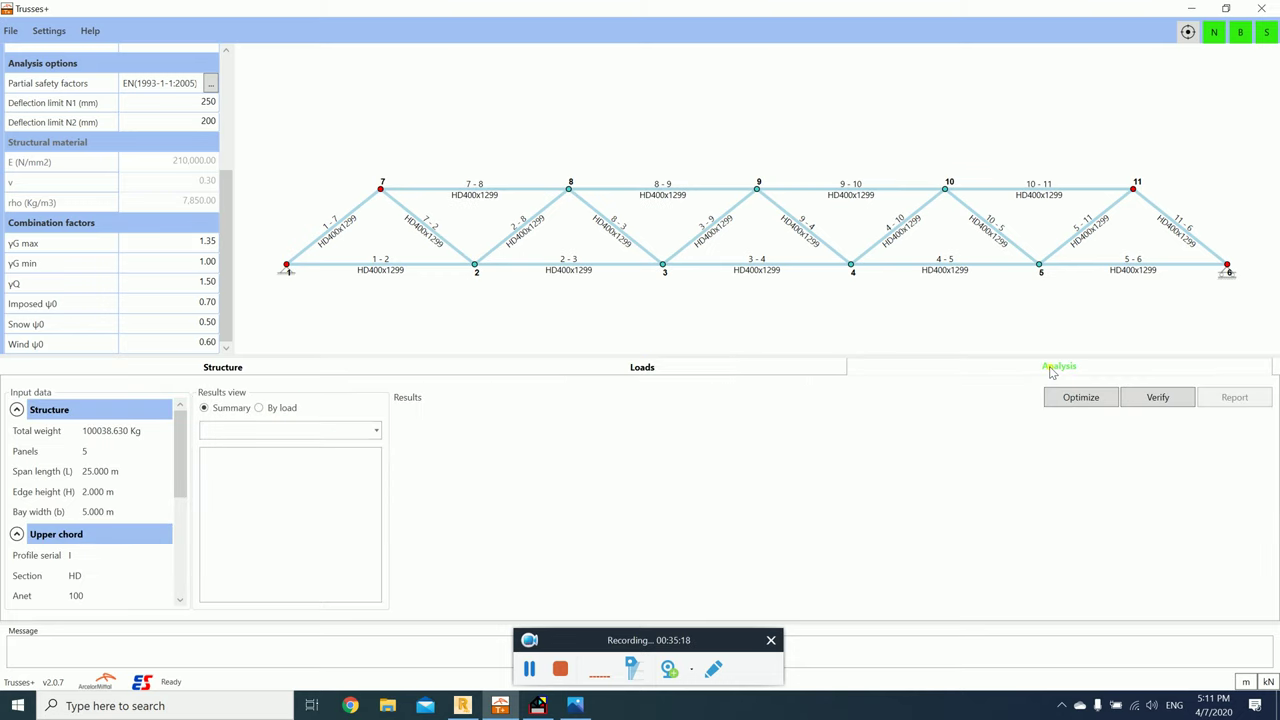
{"action": "left_click", "coordinate": [1099, 399]}
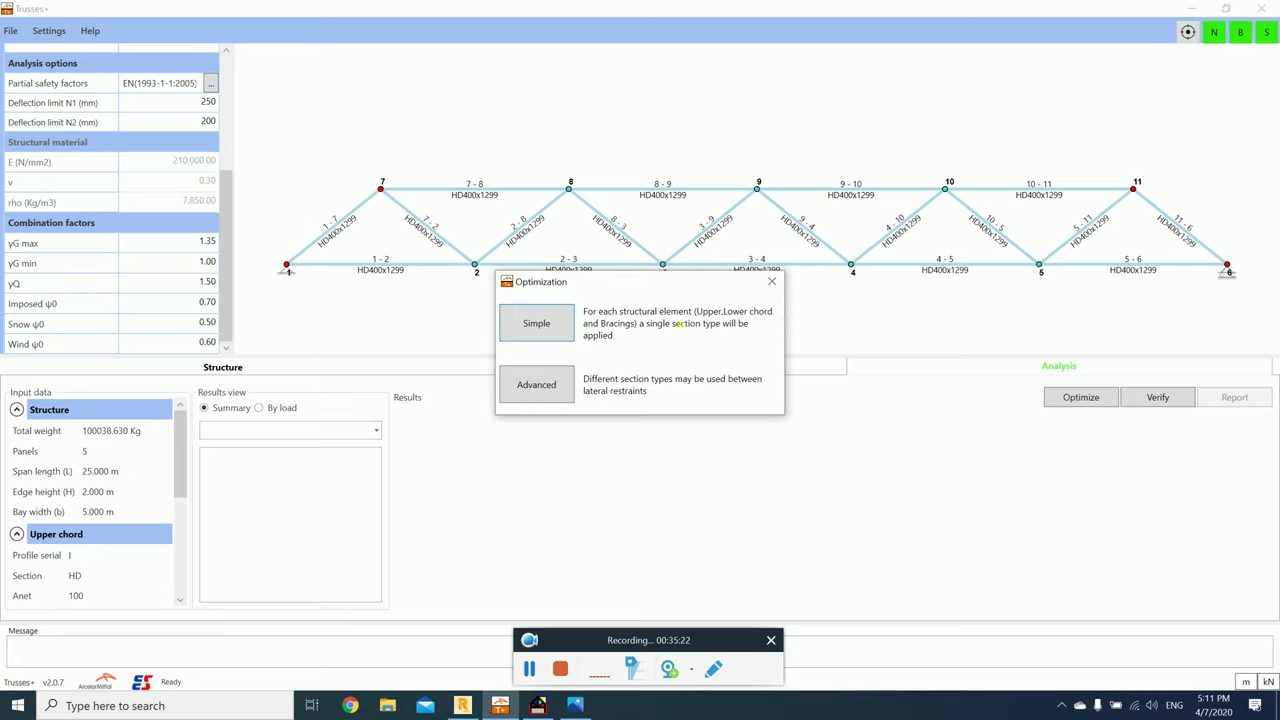
{"action": "left_click", "coordinate": [556, 392]}
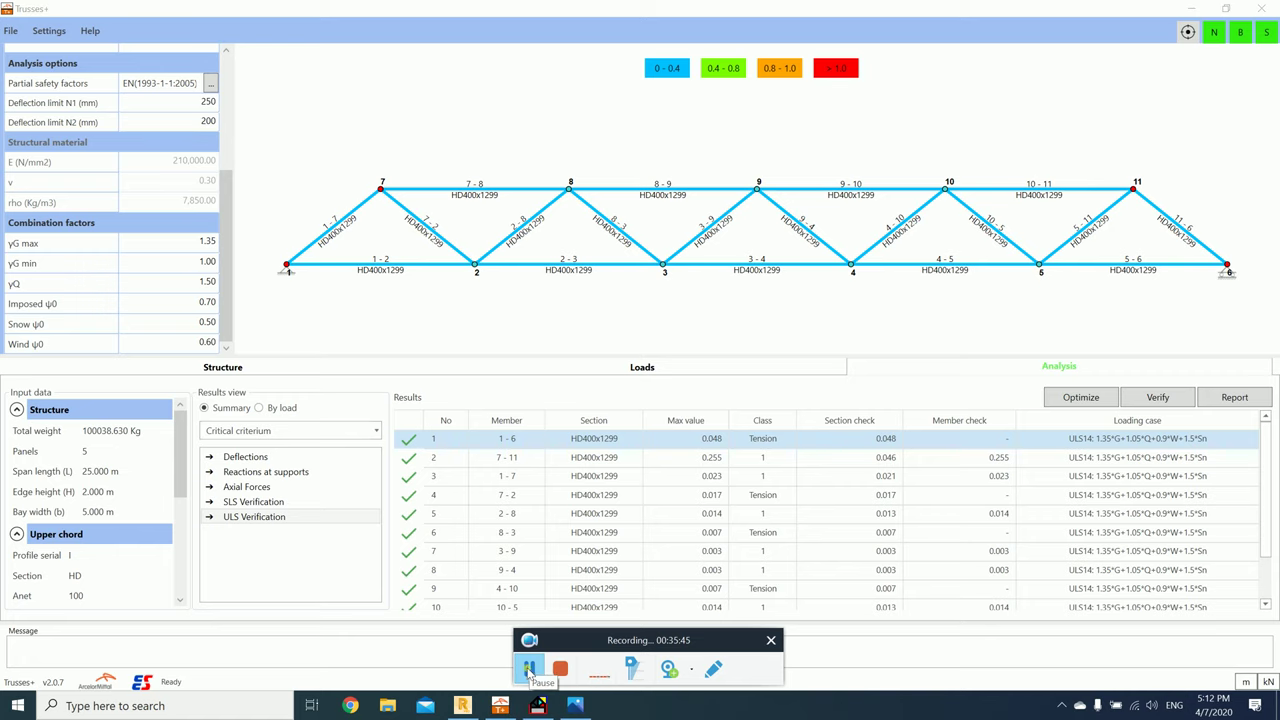
Step: Inspect the SLS verification and the Permanent G axial forces, showing members coloured by tension and compression
{"action": "left_click", "coordinate": [250, 503]}
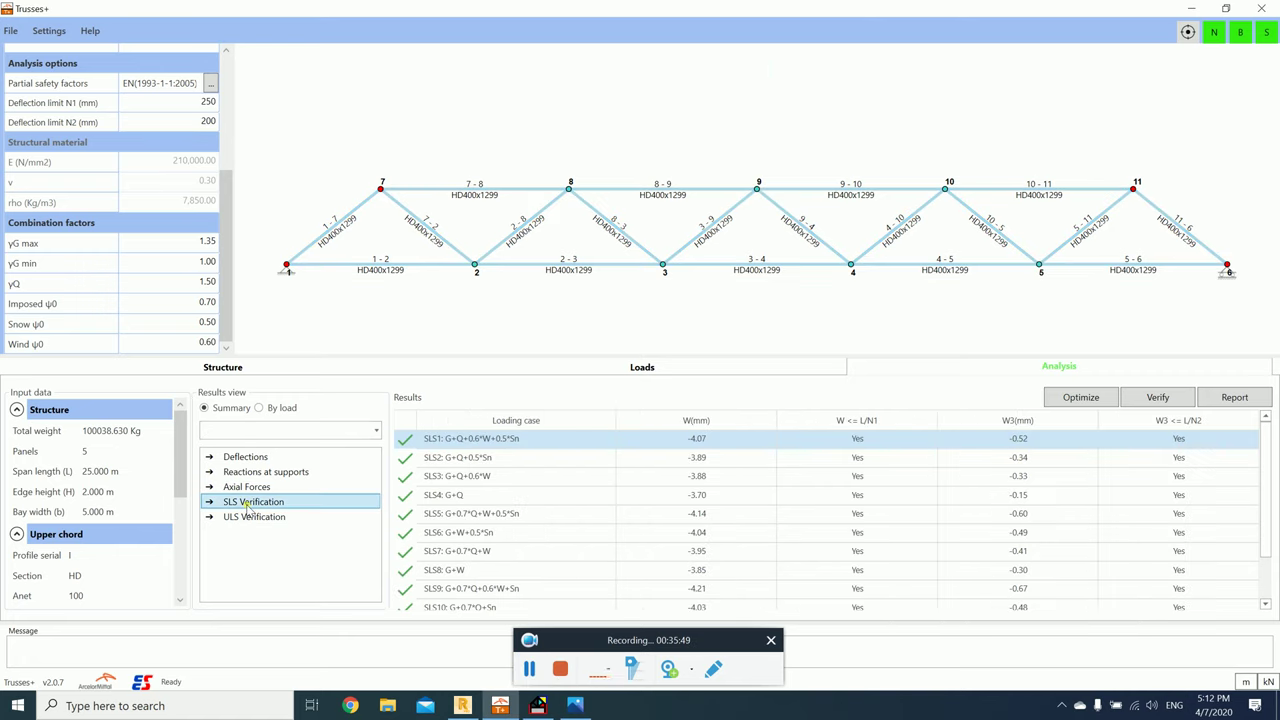
{"action": "left_click", "coordinate": [250, 488]}
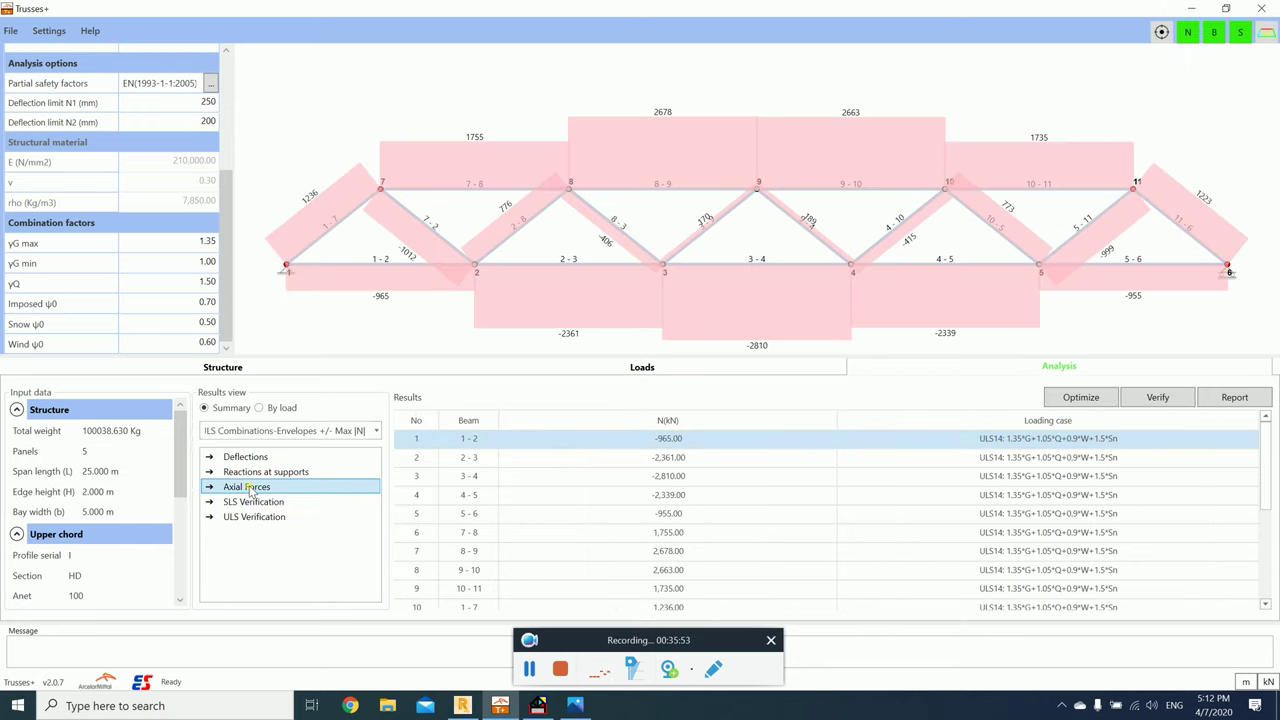
{"action": "left_click", "coordinate": [279, 412]}
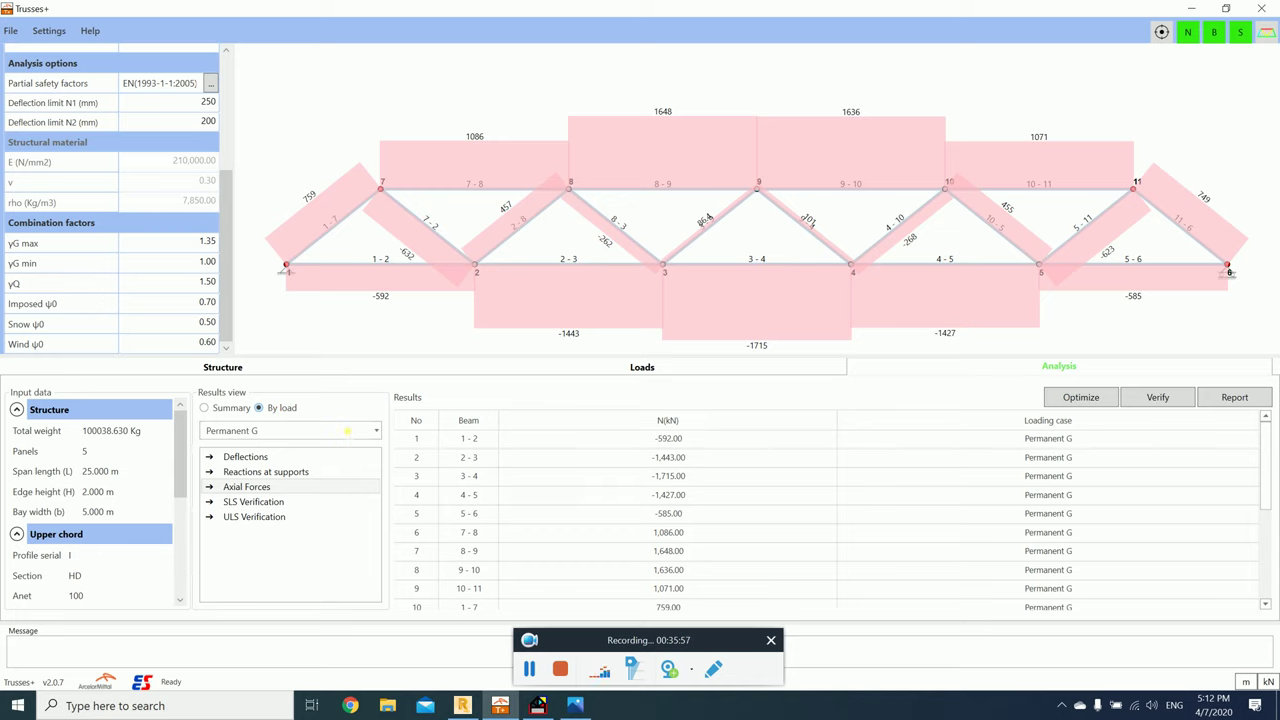
{"action": "left_click", "coordinate": [1266, 32]}
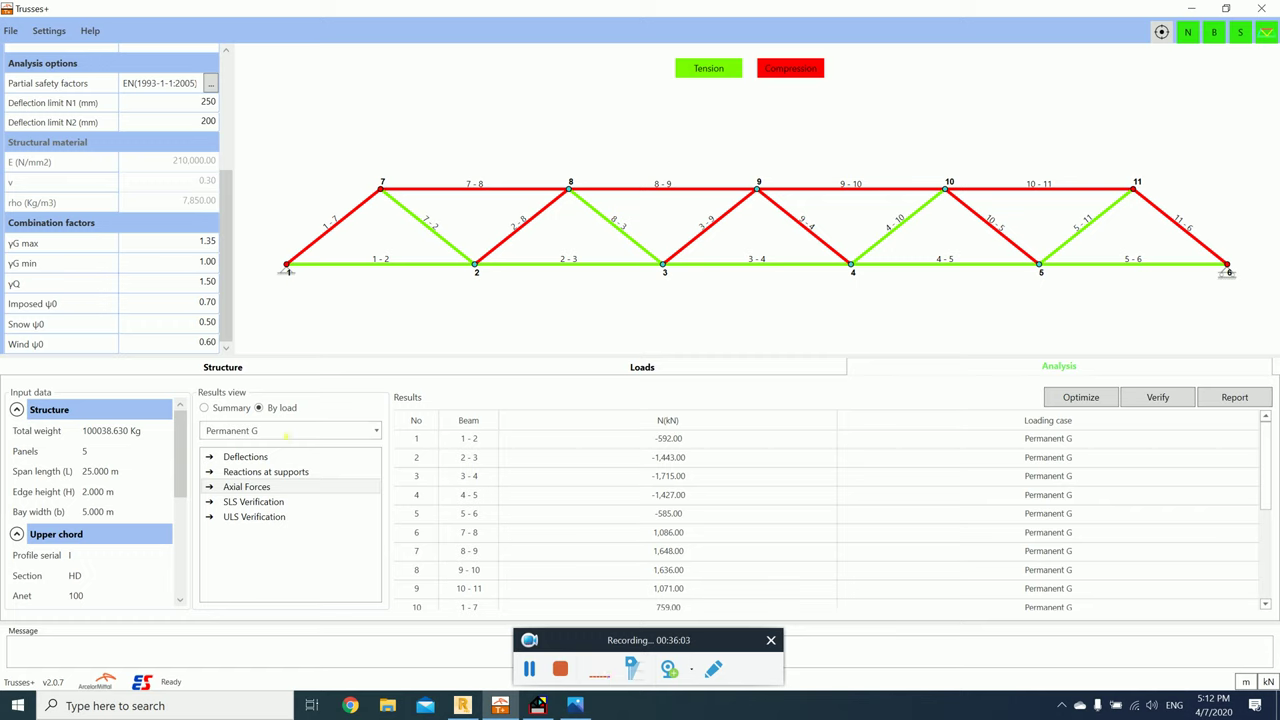
Step: Generate the report as a detailed sheet and open the PDF in Adobe Acrobat DC
{"action": "left_click", "coordinate": [1232, 399]}
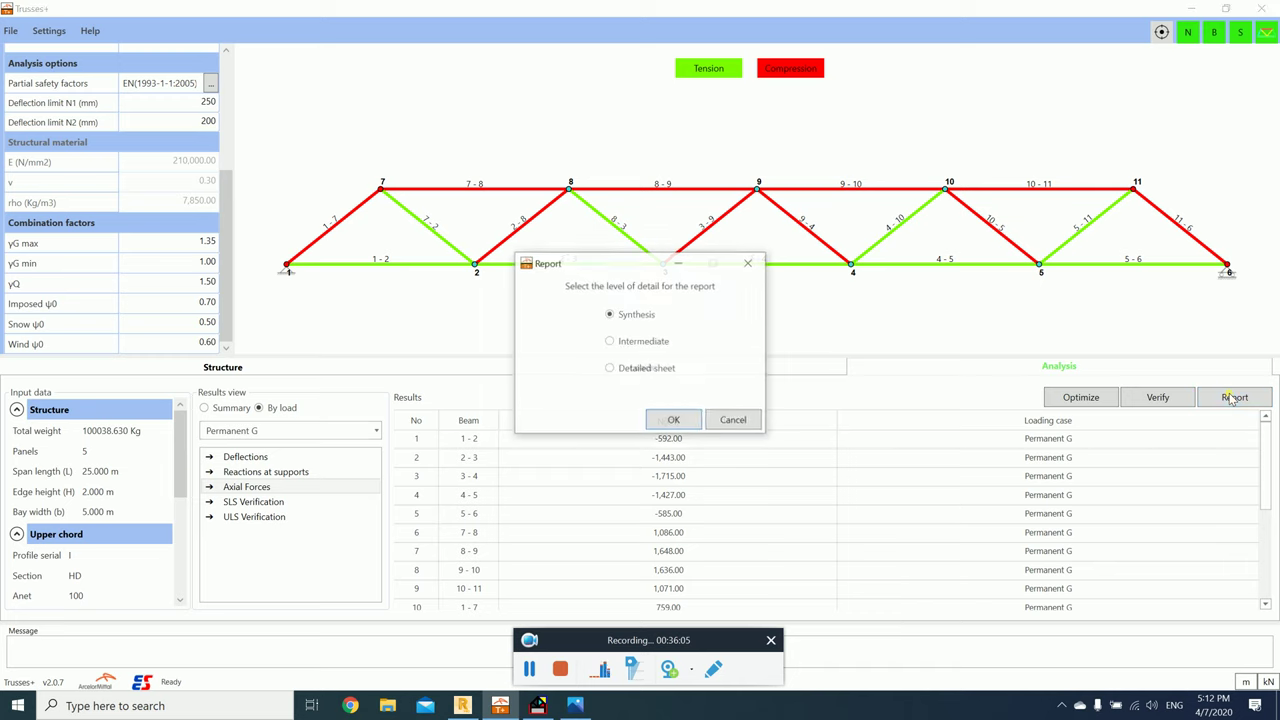
{"action": "left_click", "coordinate": [658, 372]}
{"action": "left_click", "coordinate": [673, 421]}
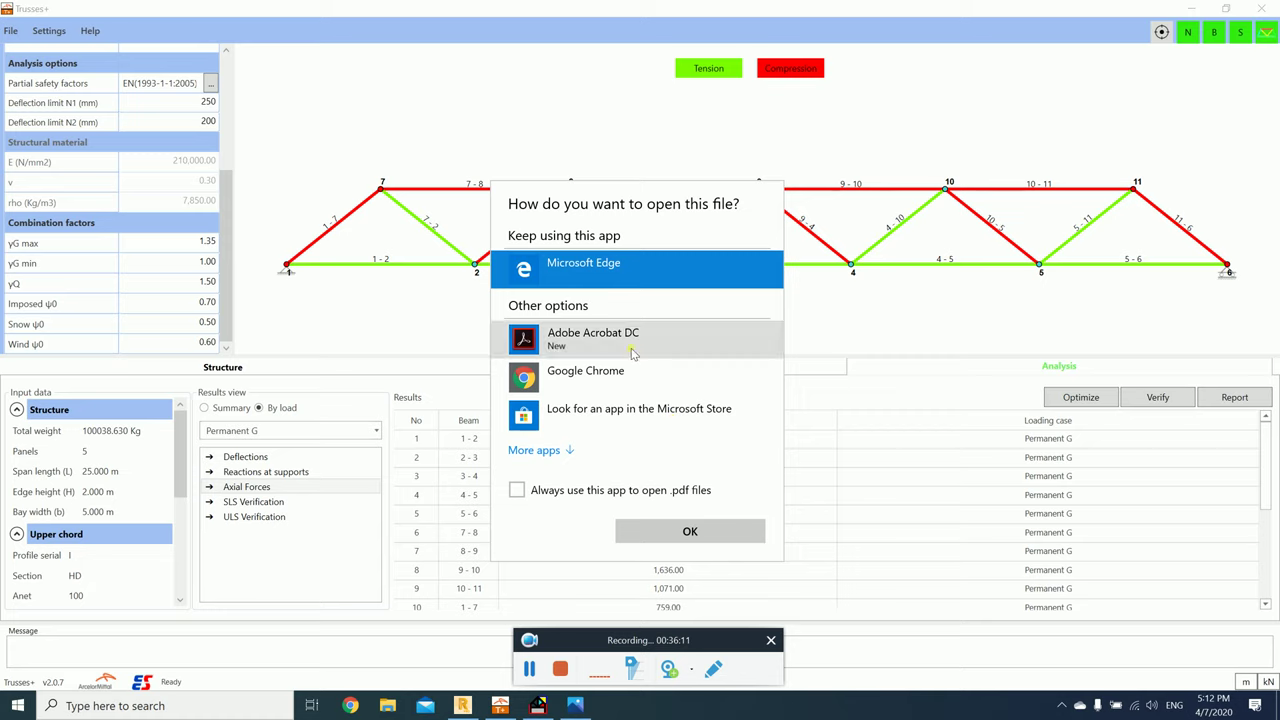
{"action": "left_click", "coordinate": [620, 340]}
{"action": "left_click", "coordinate": [660, 531]}
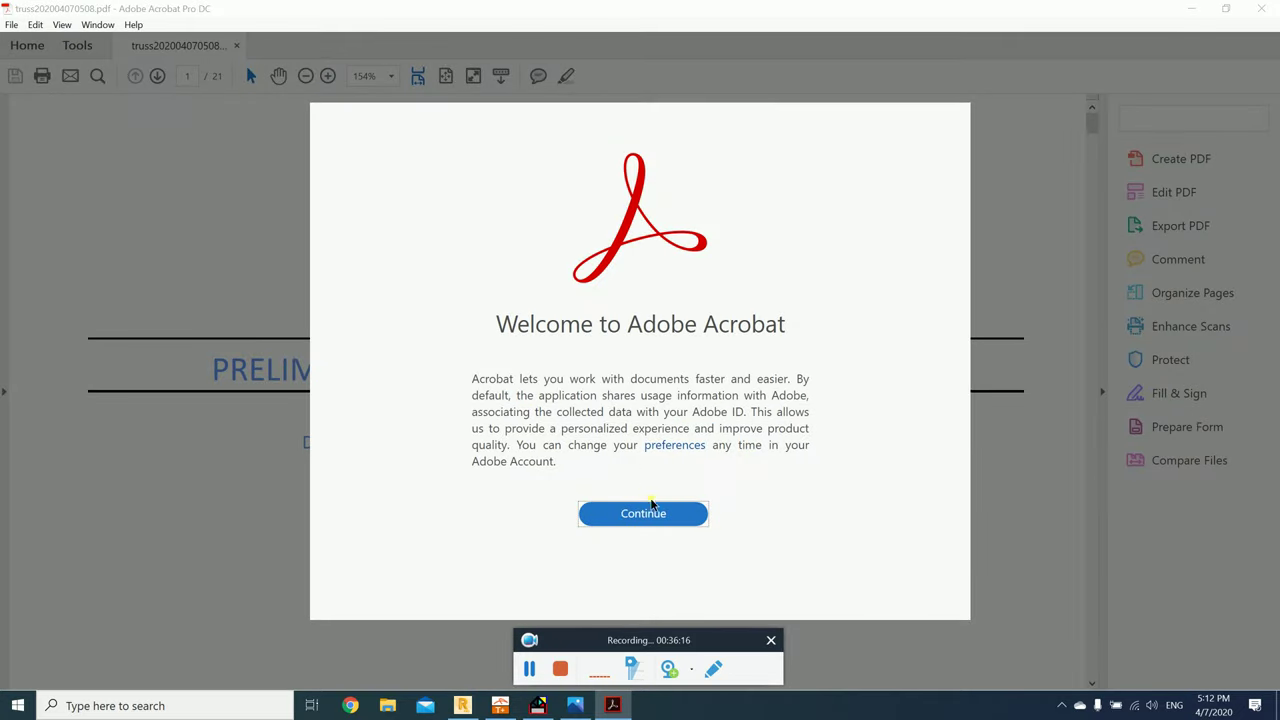
{"action": "left_click", "coordinate": [648, 512]}
{"action": "left_click", "coordinate": [307, 78]}
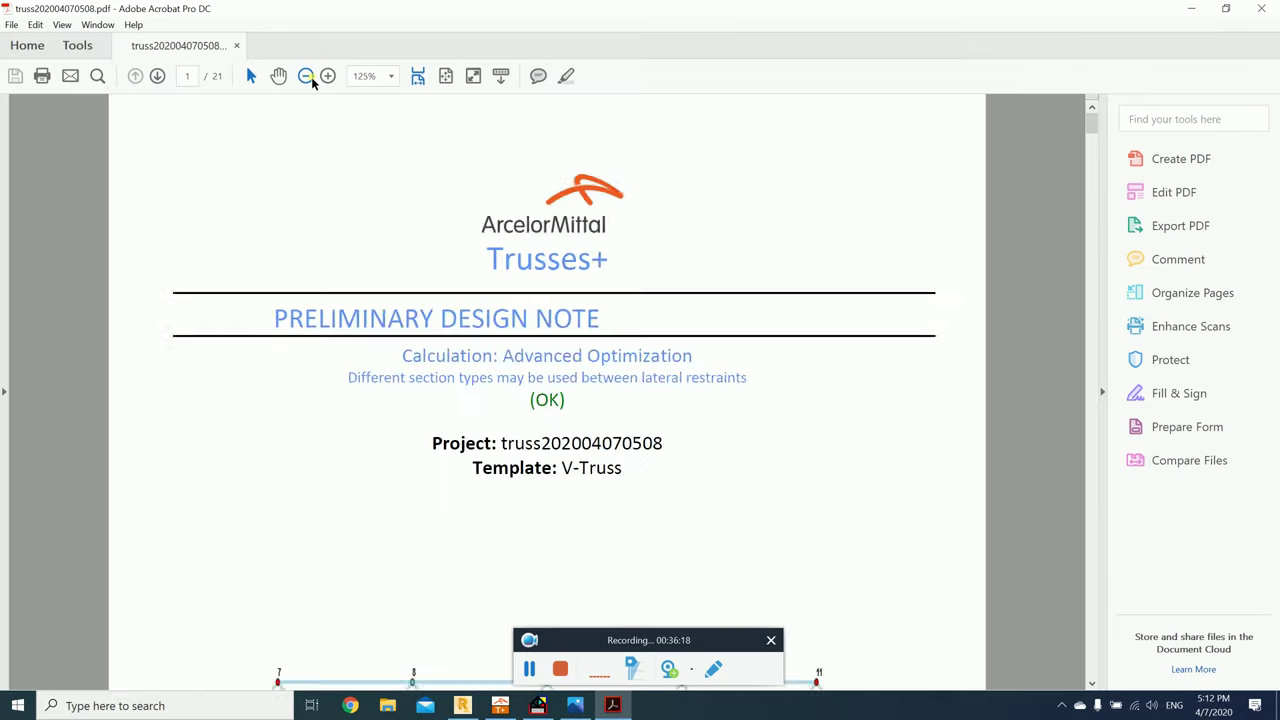
{"action": "left_click", "coordinate": [307, 78]}
{"action": "left_click", "coordinate": [307, 78]}
{"action": "left_click", "coordinate": [307, 77]}
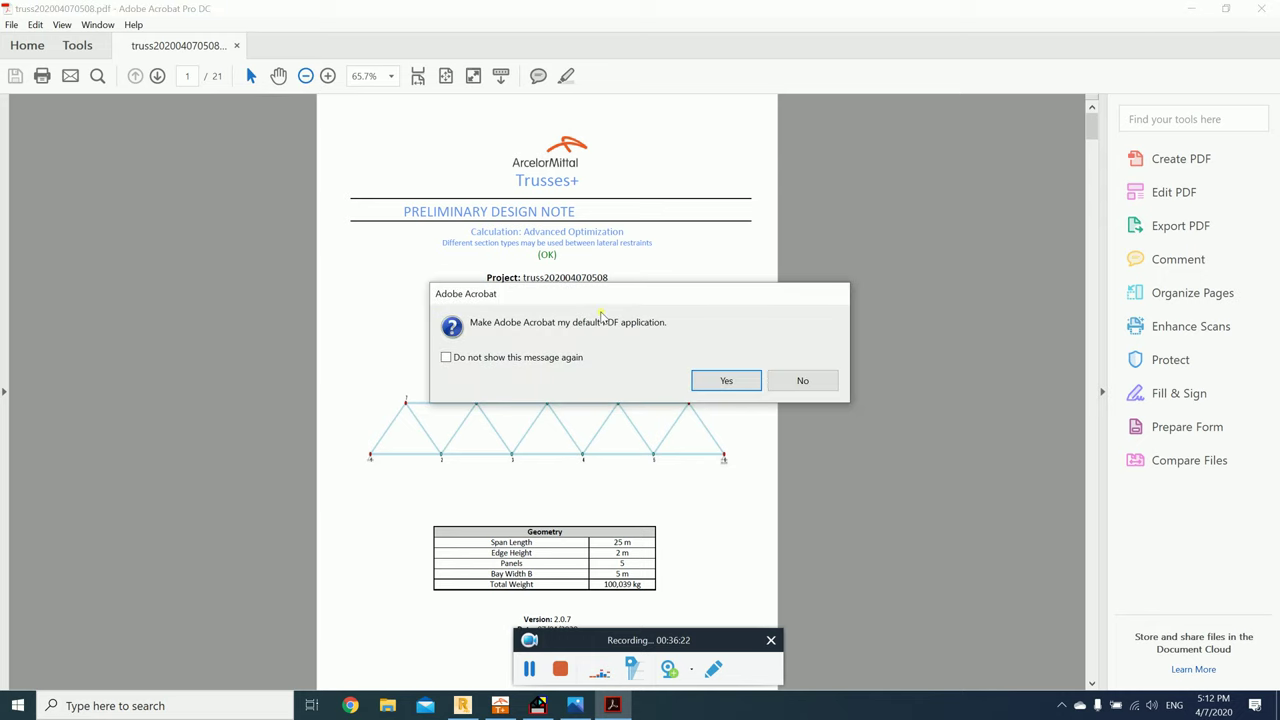
Step: Make Adobe Acrobat DC the default application for PDF files
{"action": "left_click", "coordinate": [726, 380]}
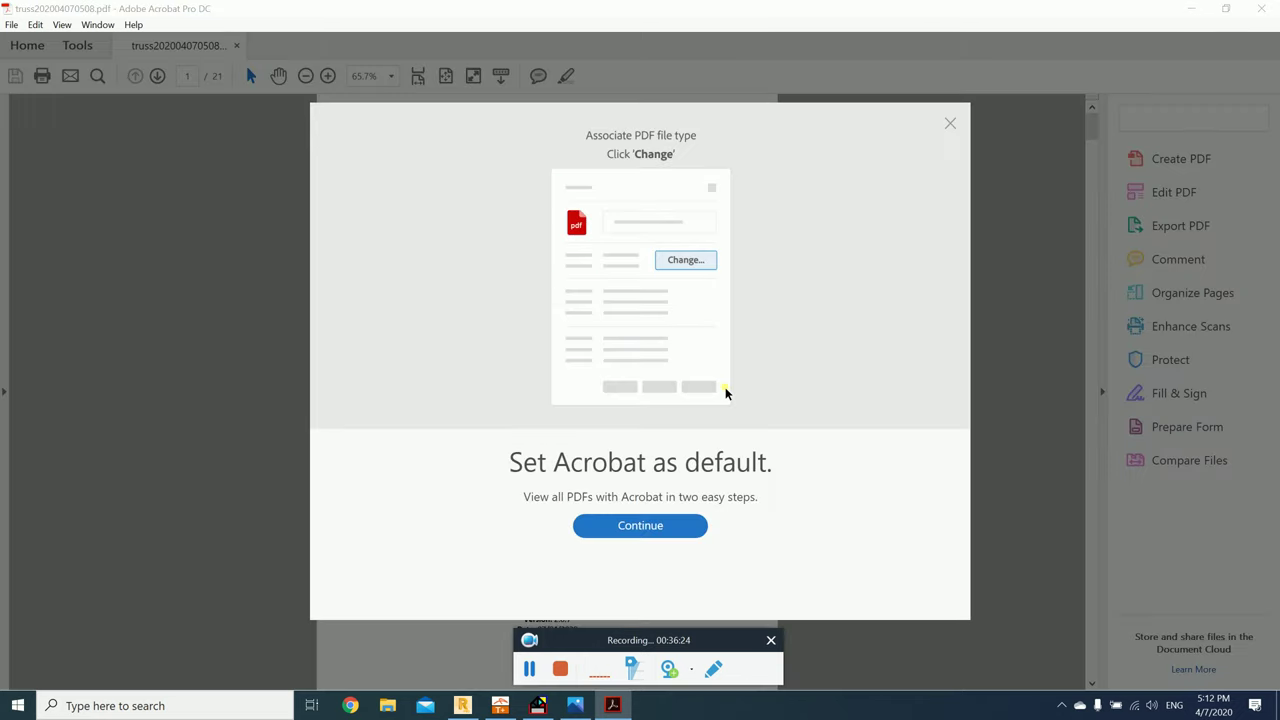
{"action": "left_click", "coordinate": [628, 527]}
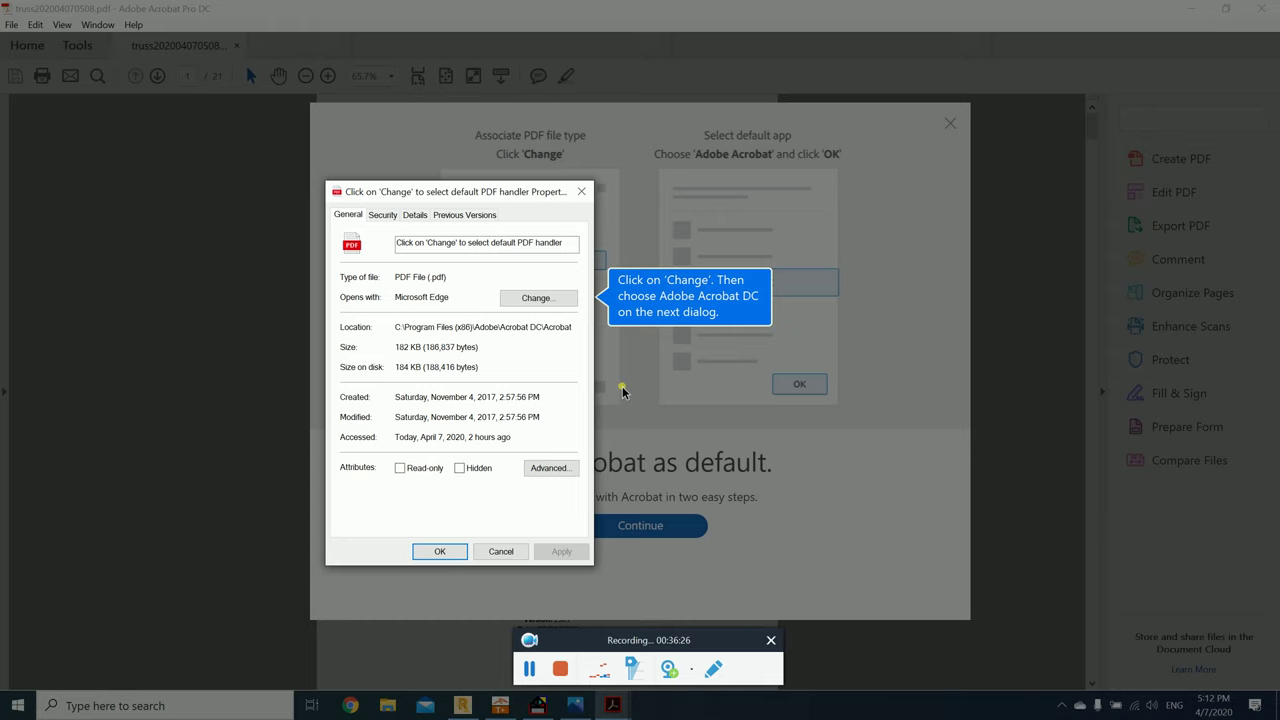
{"action": "left_click", "coordinate": [537, 298]}
{"action": "left_click", "coordinate": [585, 358]}
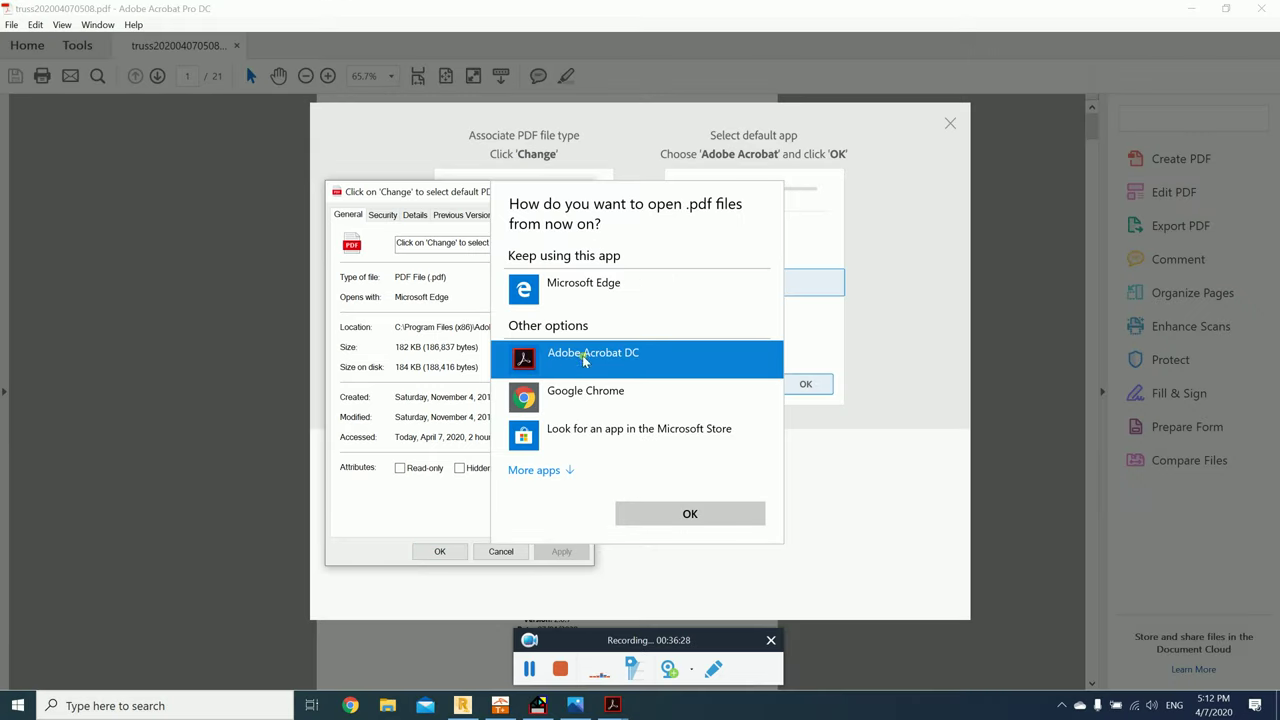
{"action": "left_click", "coordinate": [665, 518]}
{"action": "left_click", "coordinate": [450, 551]}
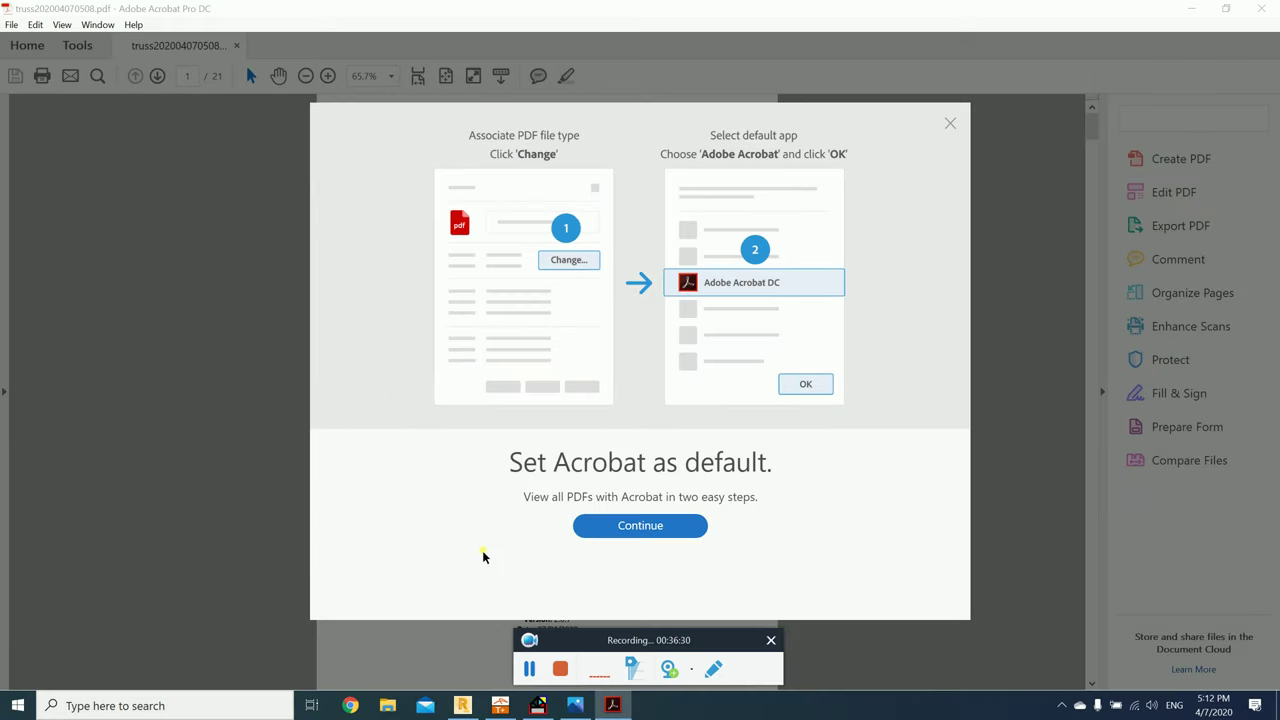
{"action": "left_click", "coordinate": [632, 530]}
Step: Skim through the detailed design report and close it to return to Trusses+
{"action": "left_click_drag", "start_coordinate": [1097, 137], "coordinate": [1150, 645]}
{"action": "left_click", "coordinate": [1261, 8]}
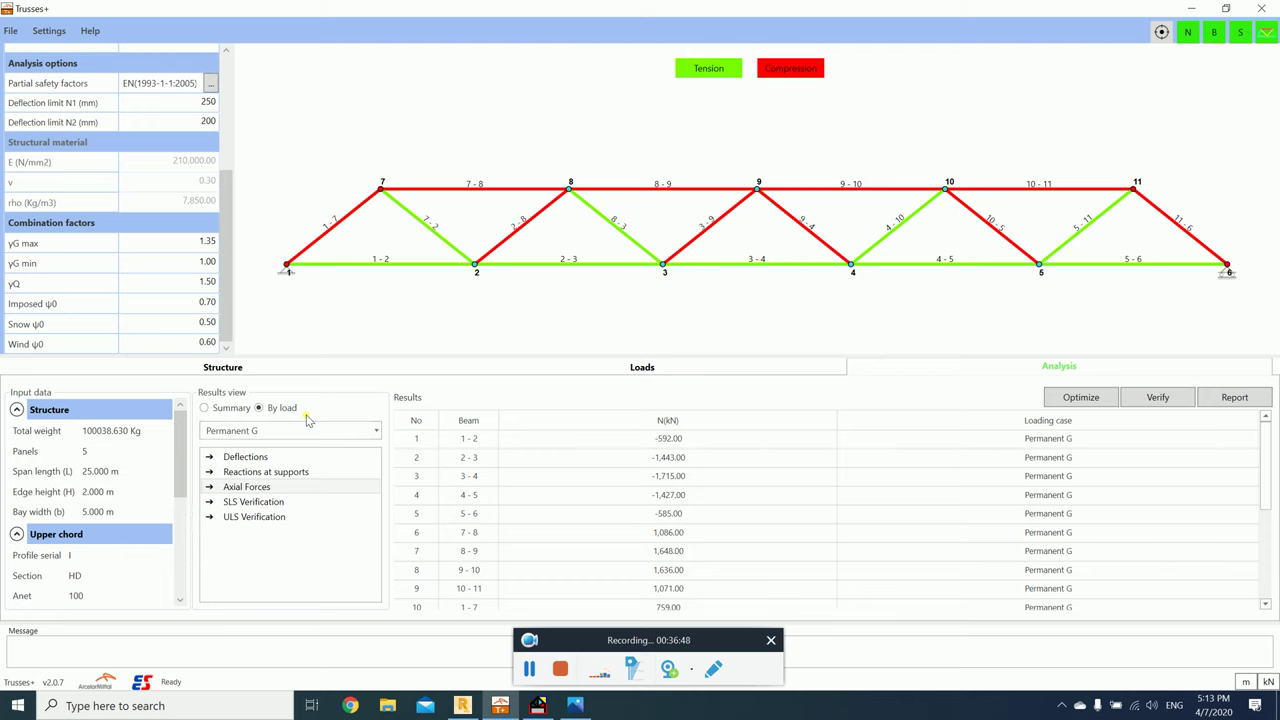
Step: Try the A-Truss template and return to the V-Truss, acknowledging the template reset notices
{"action": "left_click", "coordinate": [236, 369]}
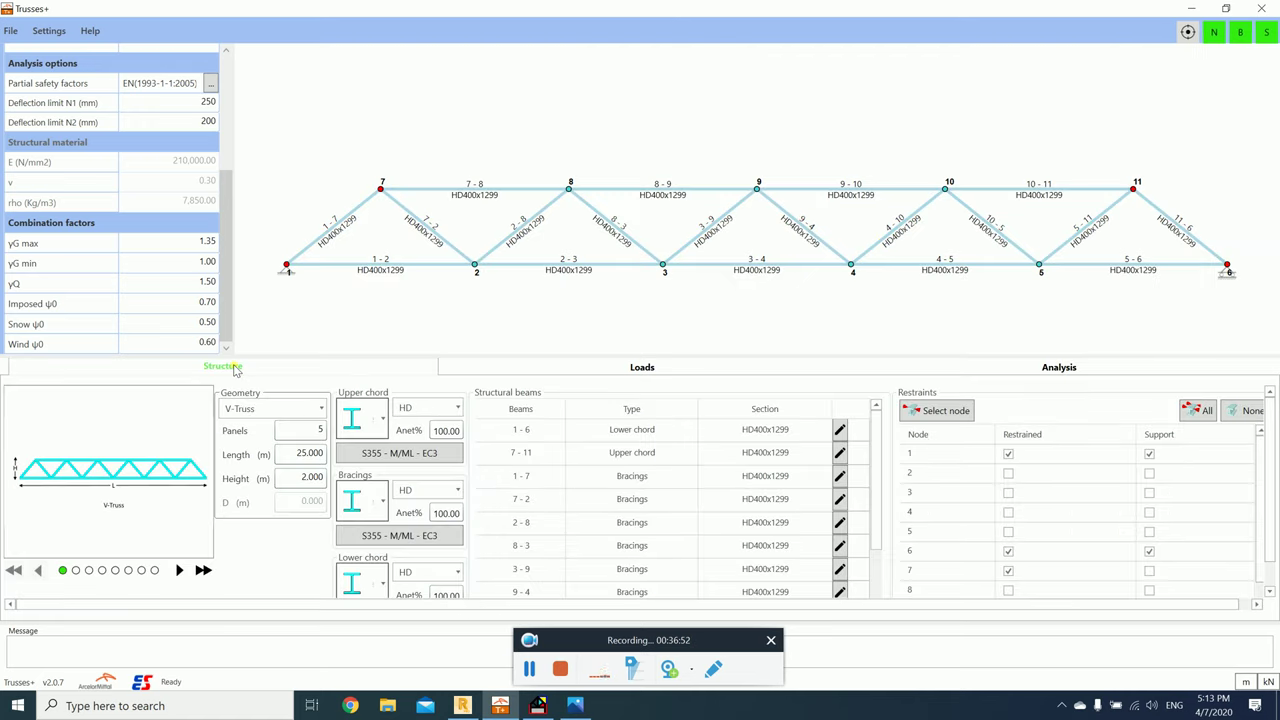
{"action": "left_click", "coordinate": [180, 570]}
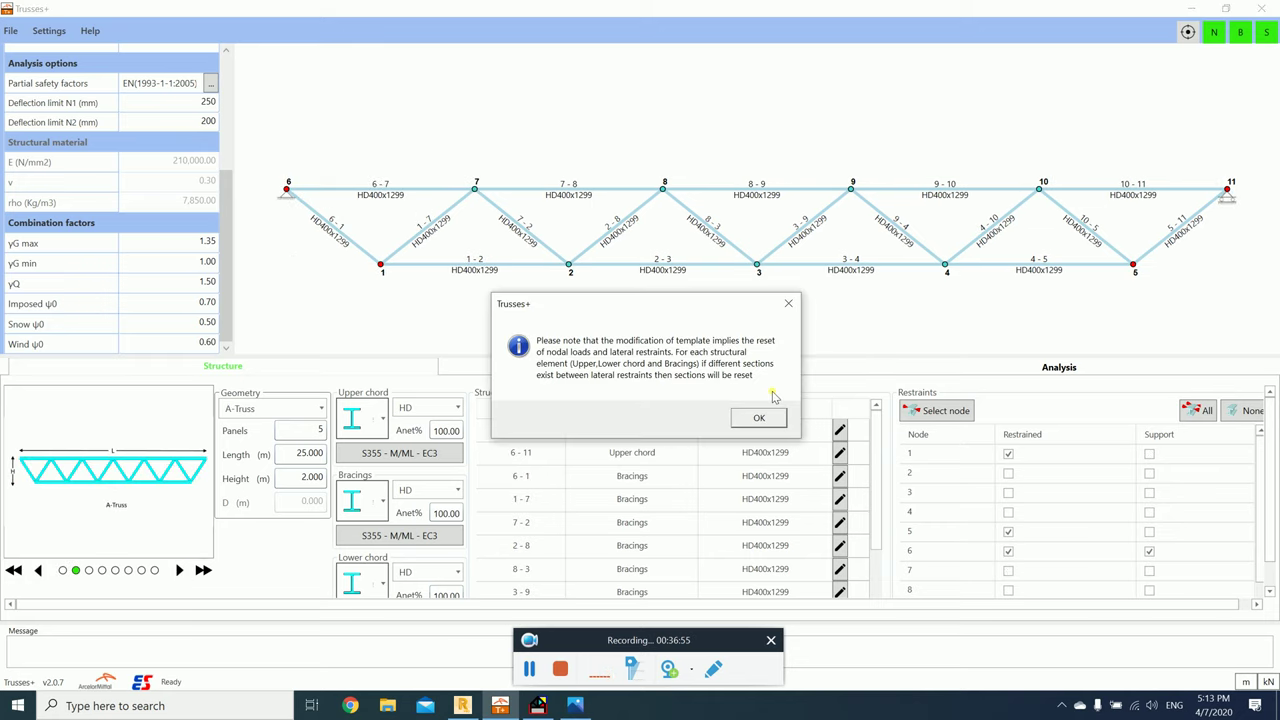
{"action": "left_click", "coordinate": [766, 418]}
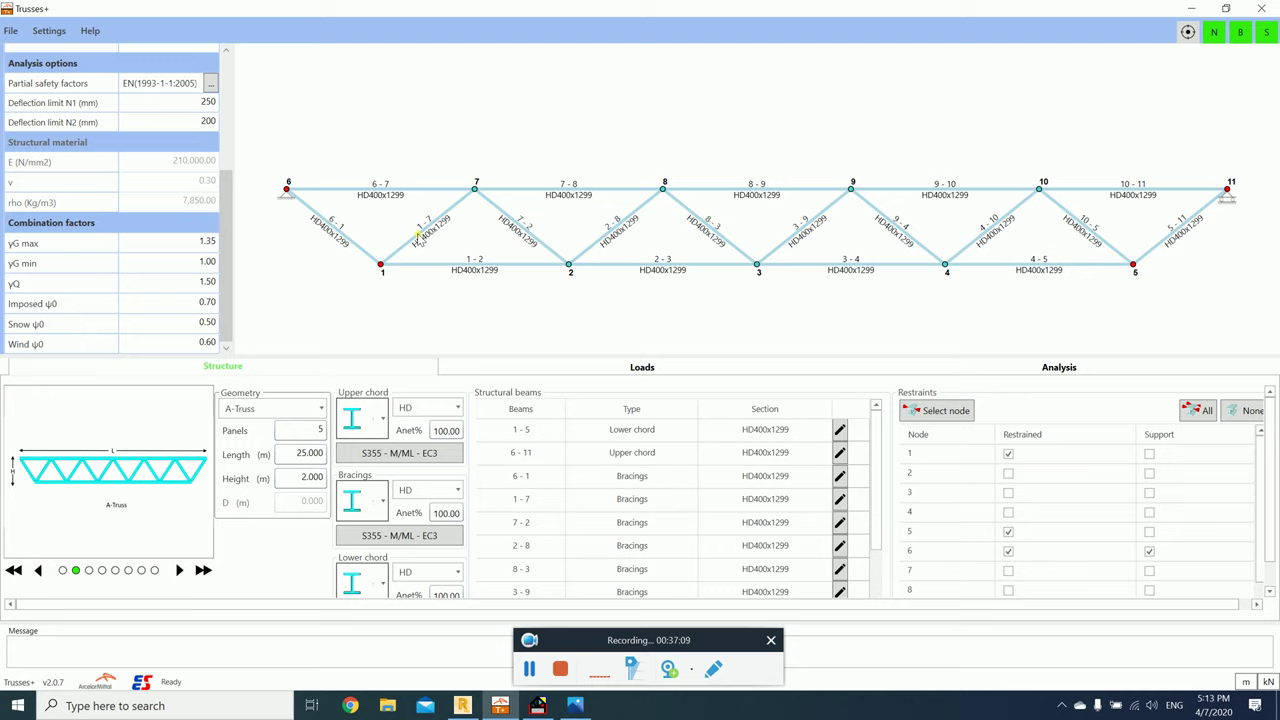
{"action": "left_click", "coordinate": [38, 570]}
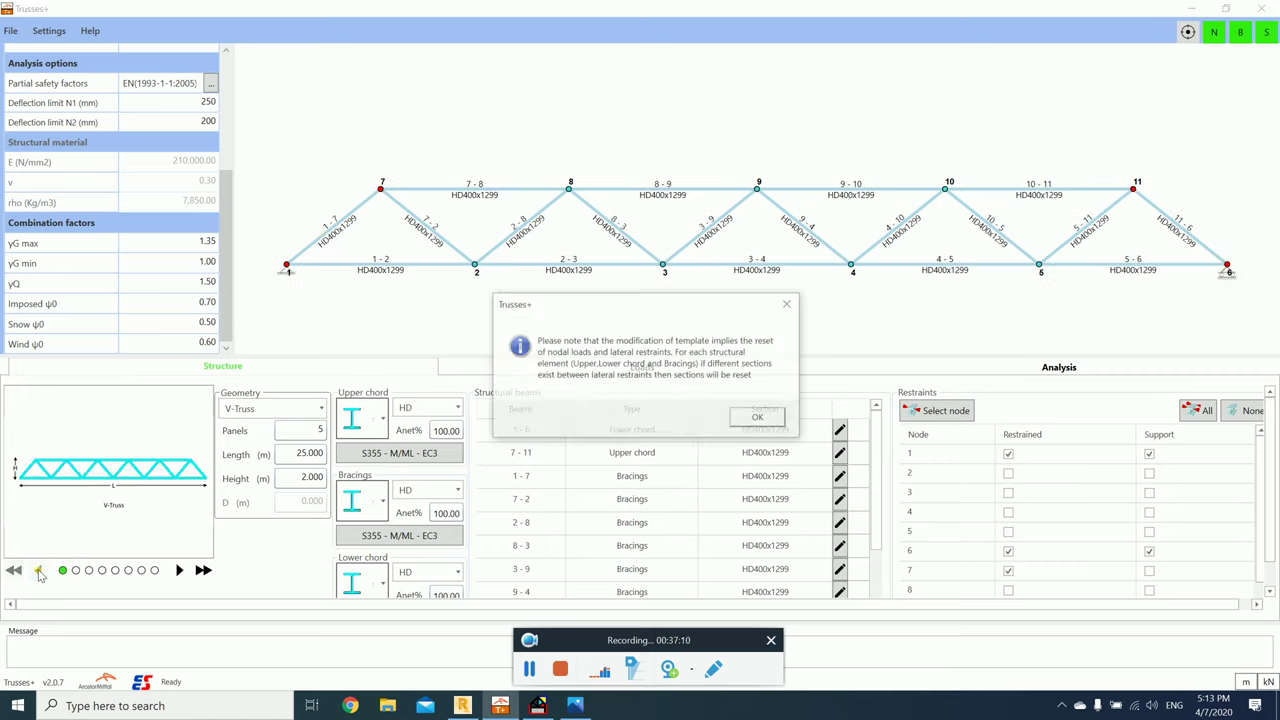
{"action": "left_click", "coordinate": [757, 417]}
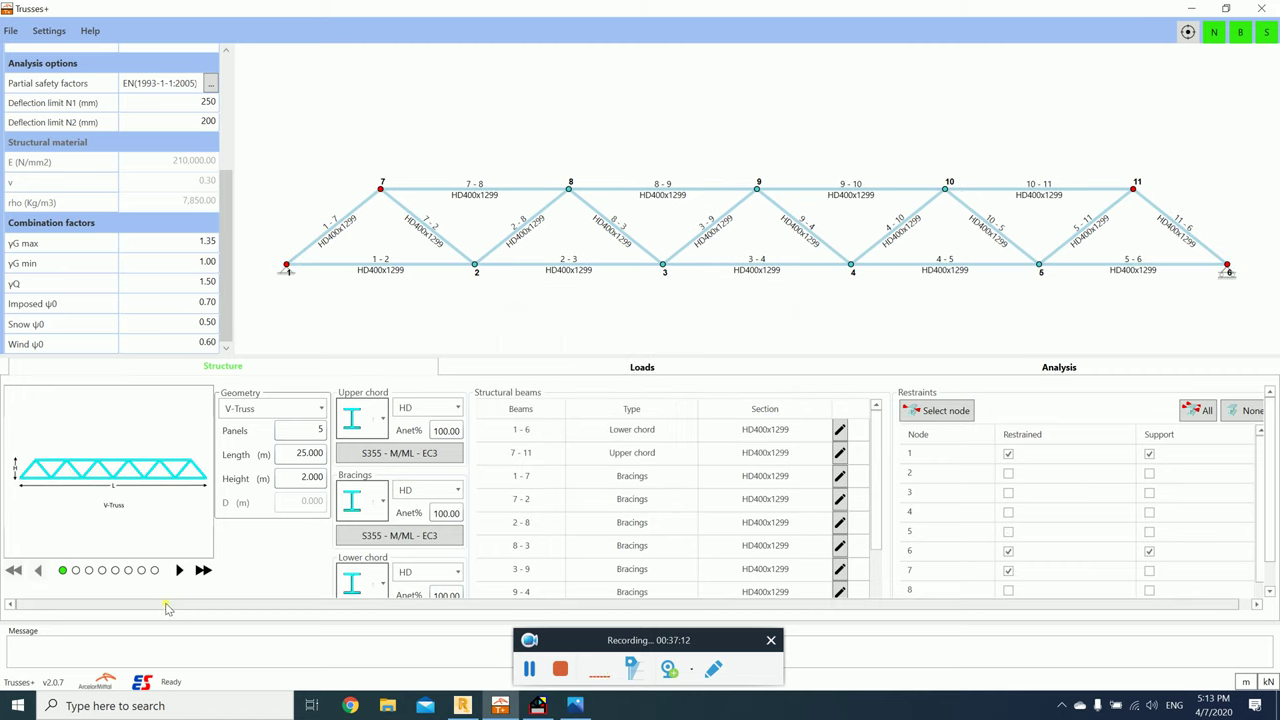
Step: Switch the truss template to A-Truss and on to N-Truss, acknowledging the reset notice for each change
{"action": "left_click", "coordinate": [179, 570]}
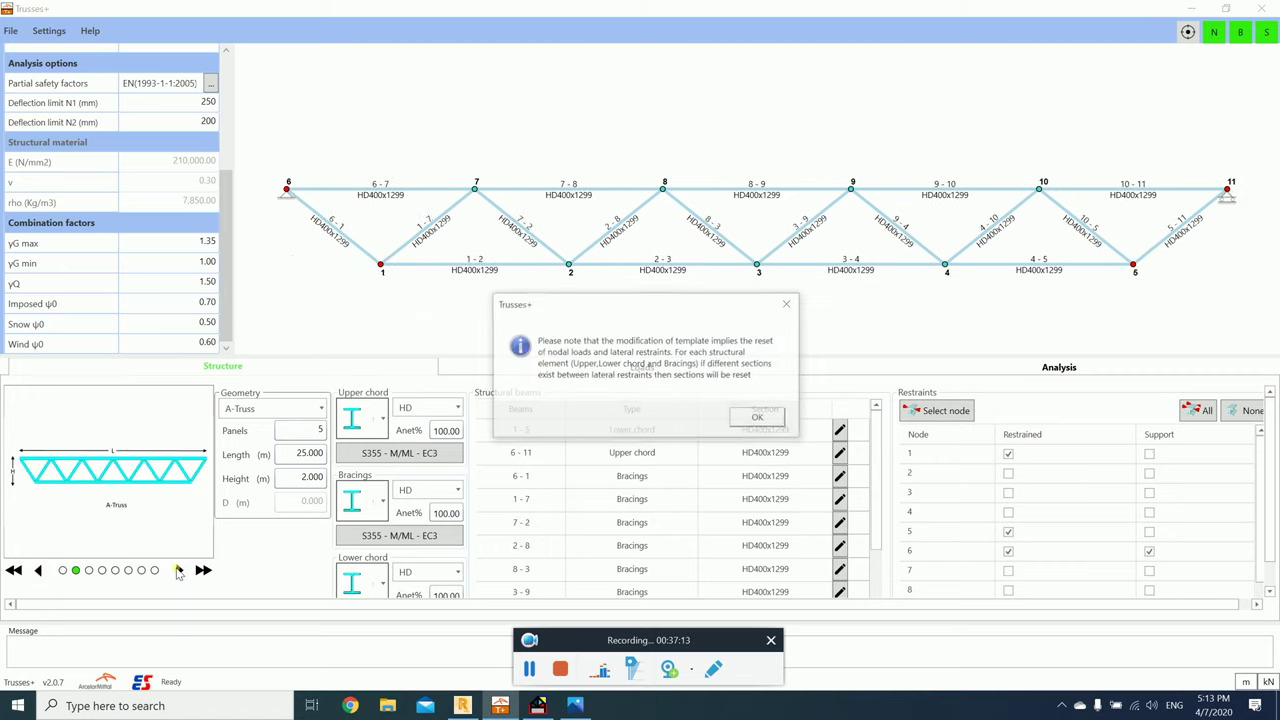
{"action": "left_click", "coordinate": [747, 418]}
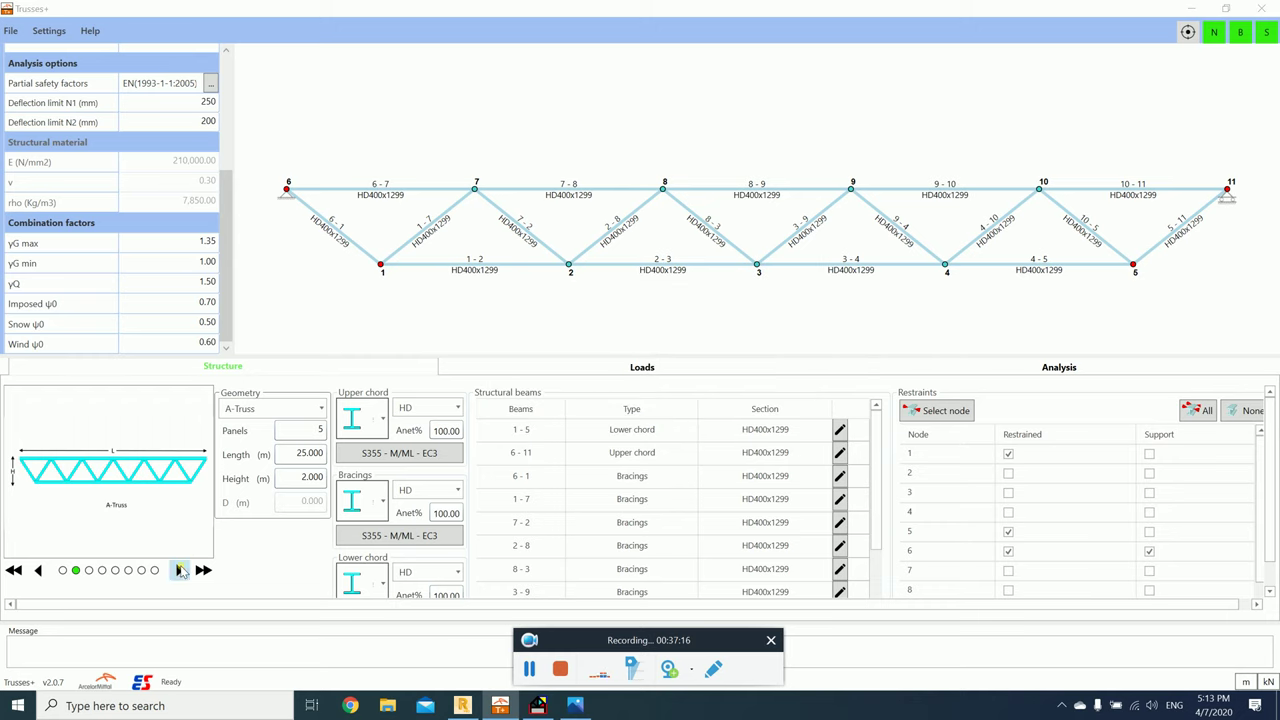
{"action": "left_click", "coordinate": [179, 570]}
{"action": "left_click", "coordinate": [757, 417]}
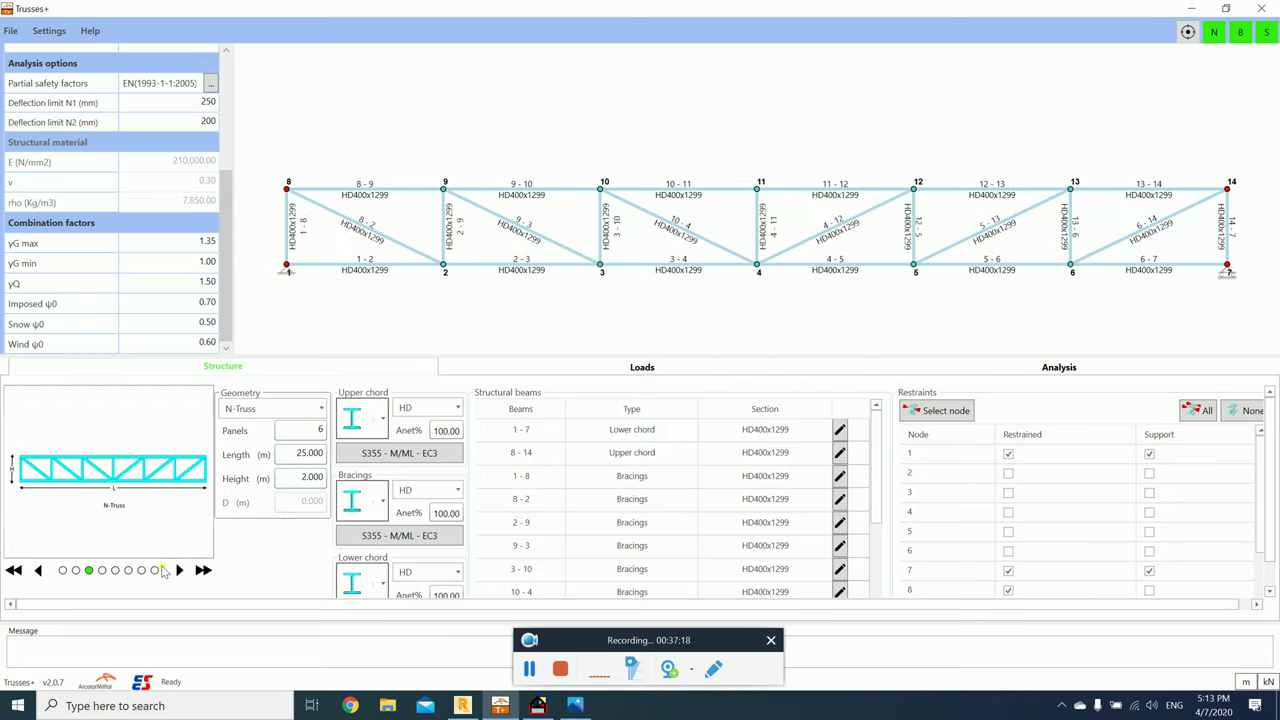
Step: Advance the truss template through Pratt to Pratt Lattice, accepting each notice about resetting loads and restraints
{"action": "left_click", "coordinate": [179, 570]}
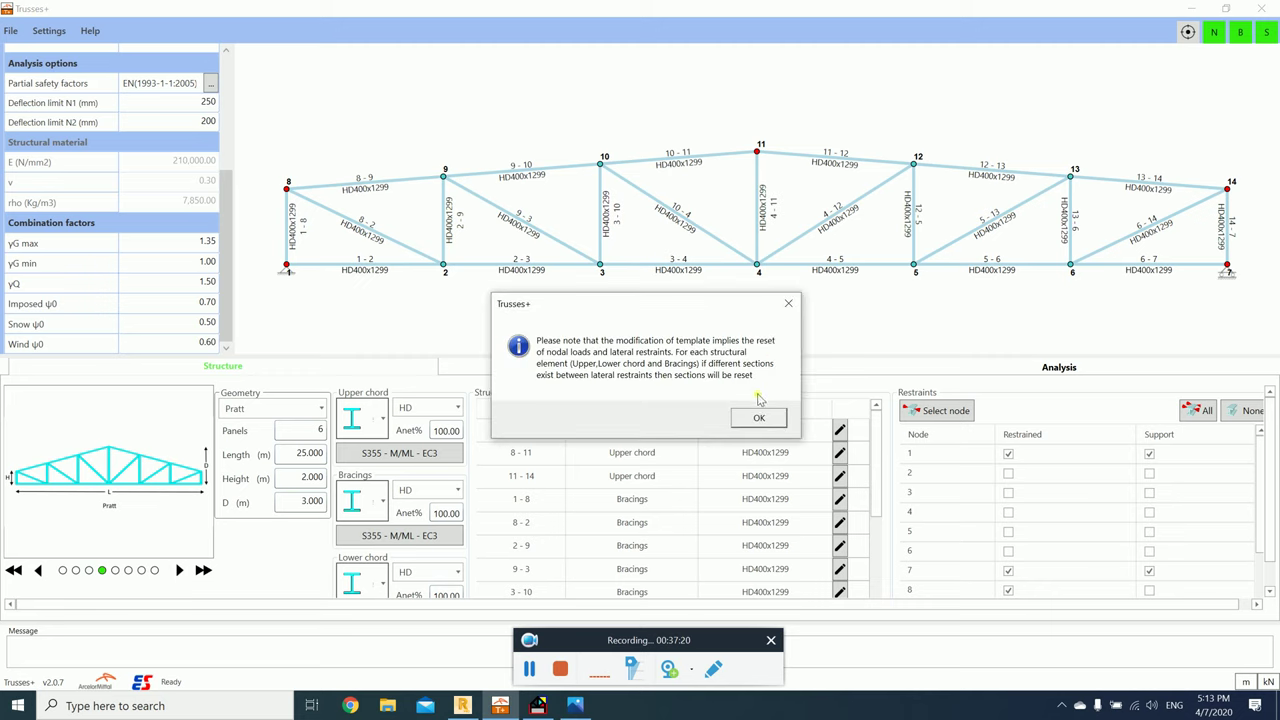
{"action": "left_click", "coordinate": [757, 418]}
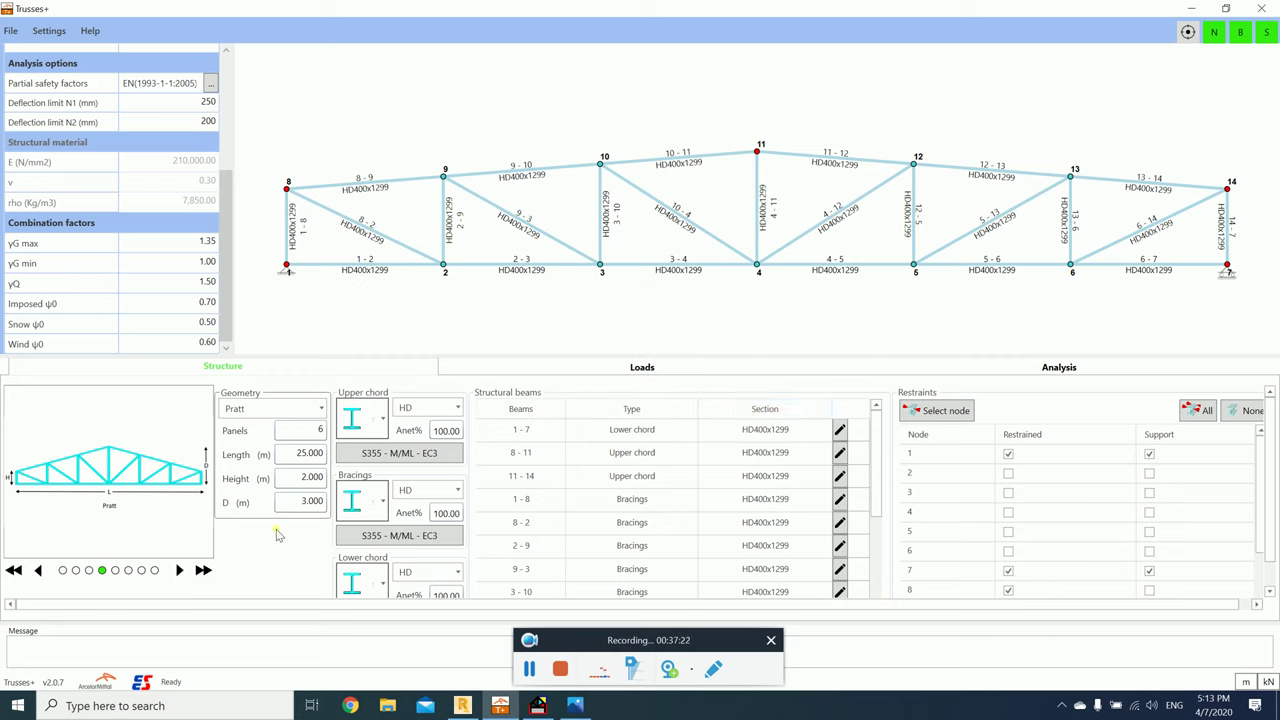
{"action": "left_click", "coordinate": [179, 570]}
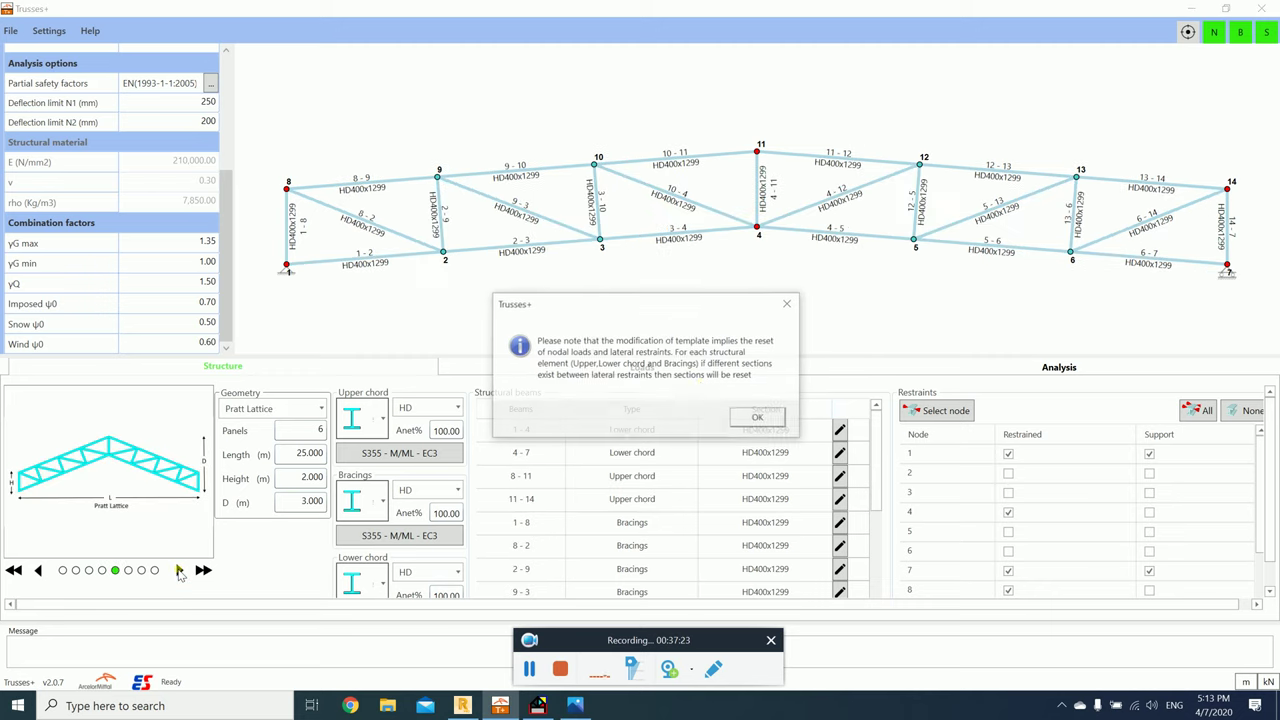
{"action": "left_click", "coordinate": [758, 418]}
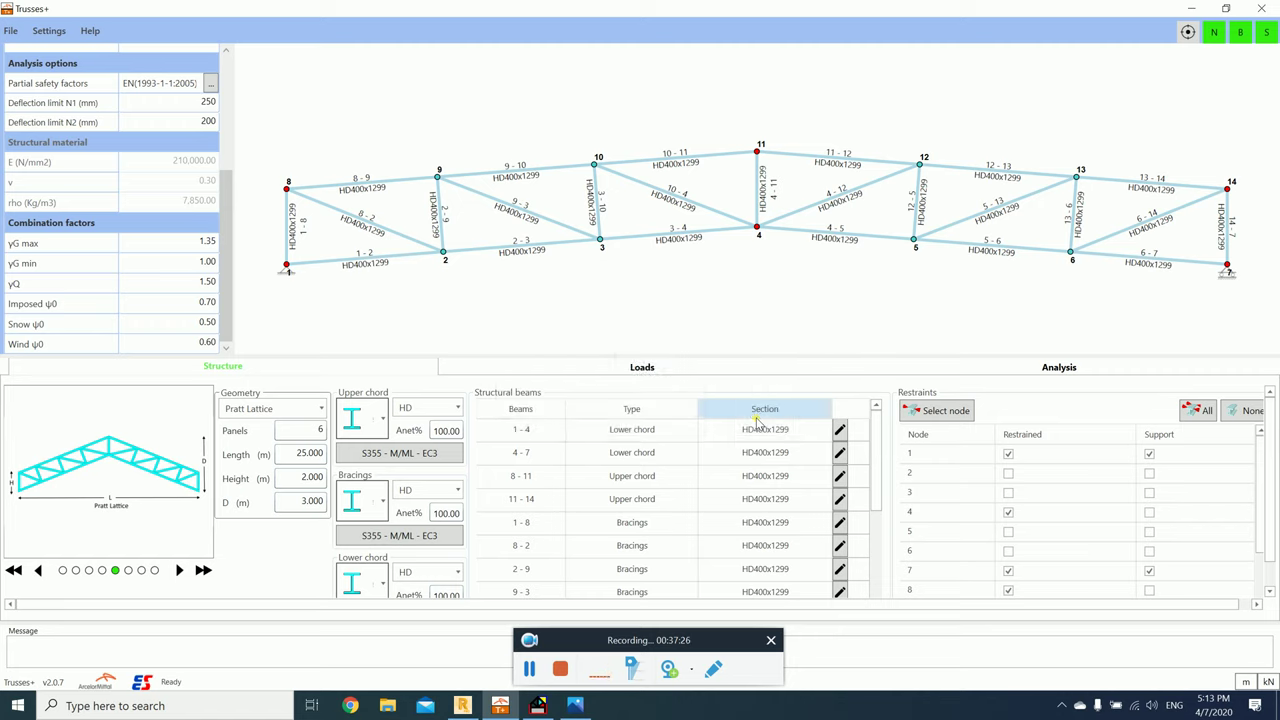